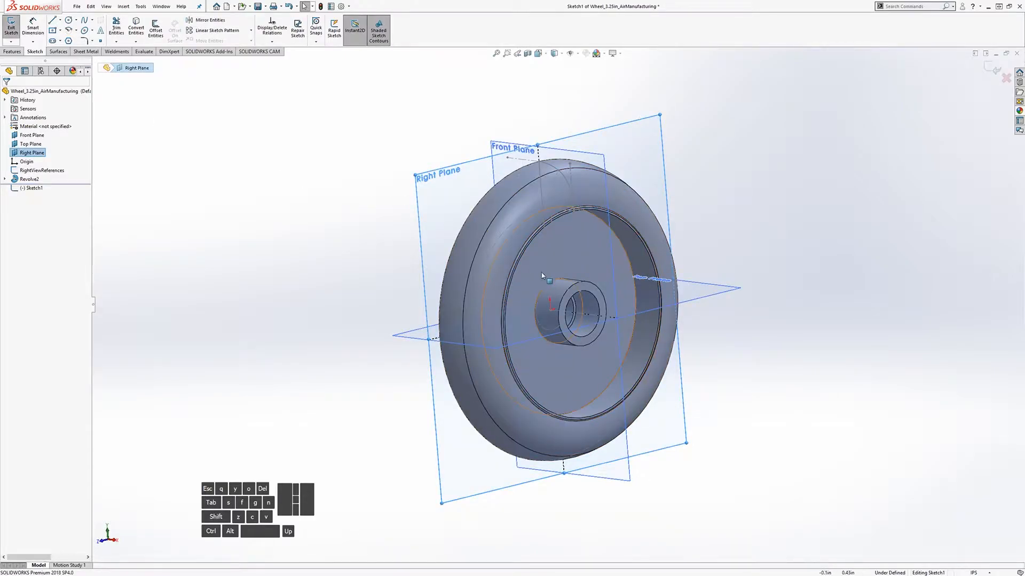
Step: Zoom and orbit the wheel model until it faces the viewer
scroll(592, 310, down, 3)
middle_drag(551, 304, 515, 288)
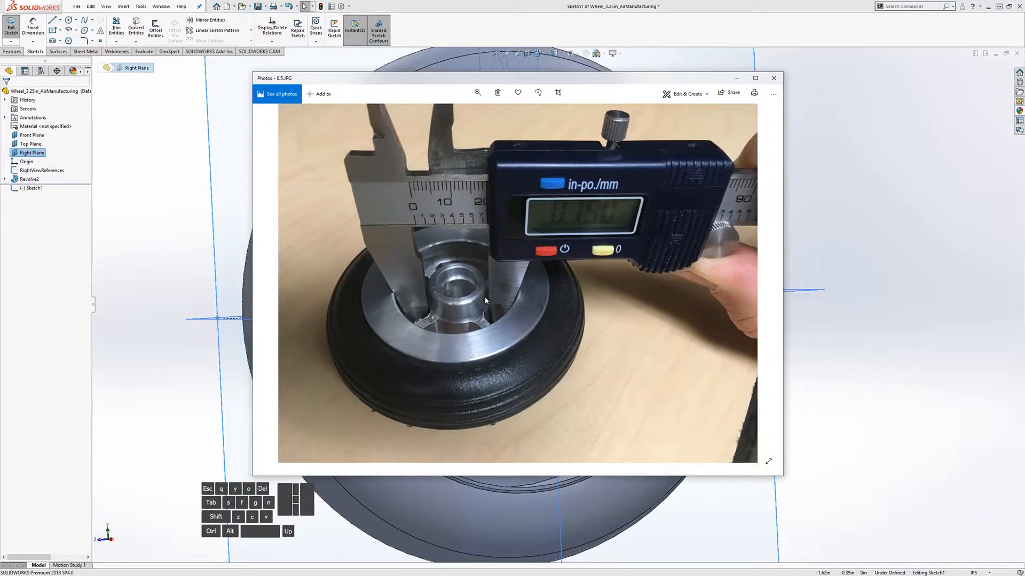
Step: Advance to the next reference photo, which shows calipers measuring the spoke width
key(Right)
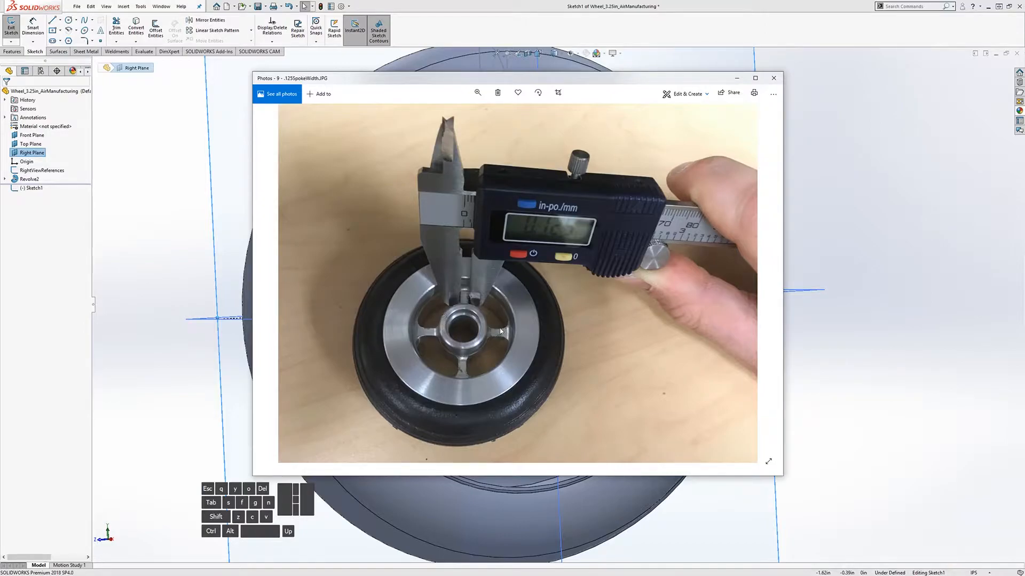
Step: Sketch a small centre-point arc centred on the wheel's origin above the hub
click(813, 344)
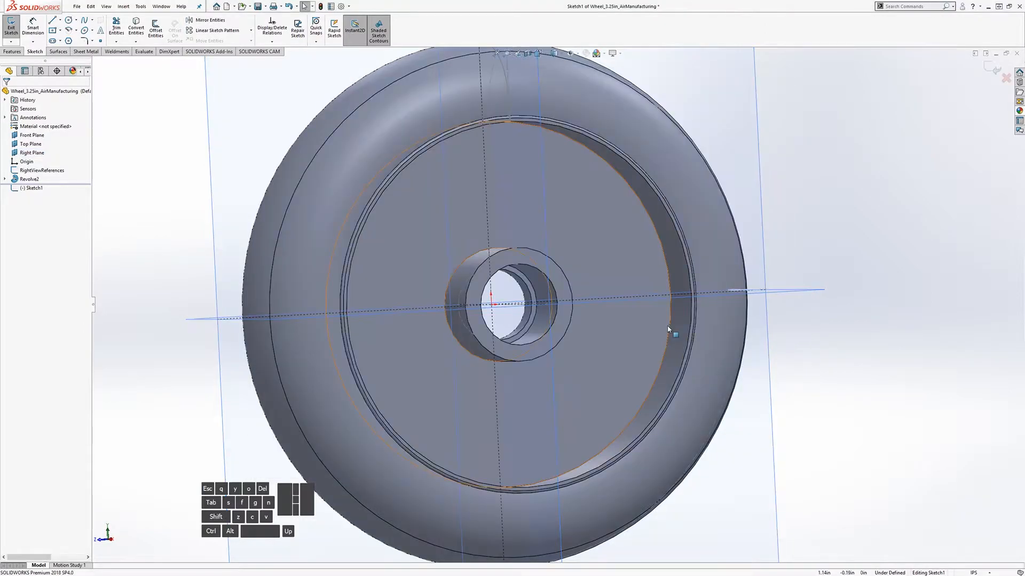
middle_drag(457, 289, 438, 286)
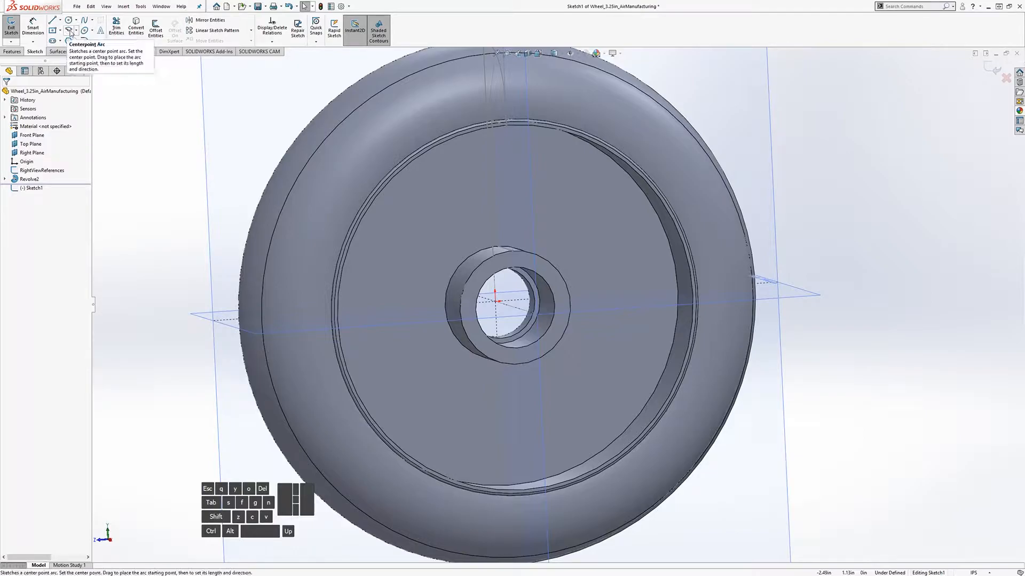
click(69, 30)
click(494, 302)
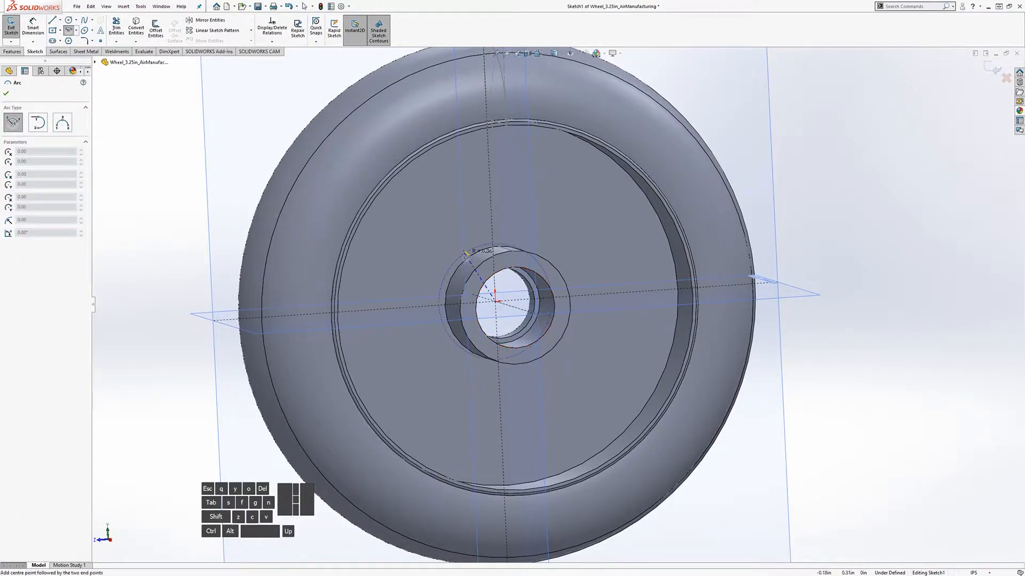
click(516, 234)
click(453, 249)
key(Escape)
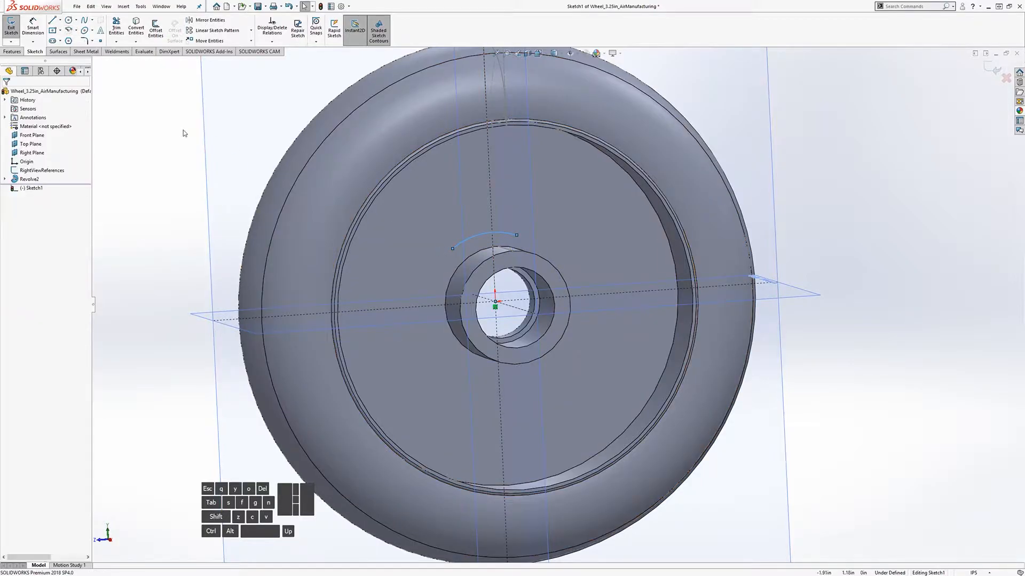
Step: Sketch a larger centre-point arc around the same origin
click(68, 30)
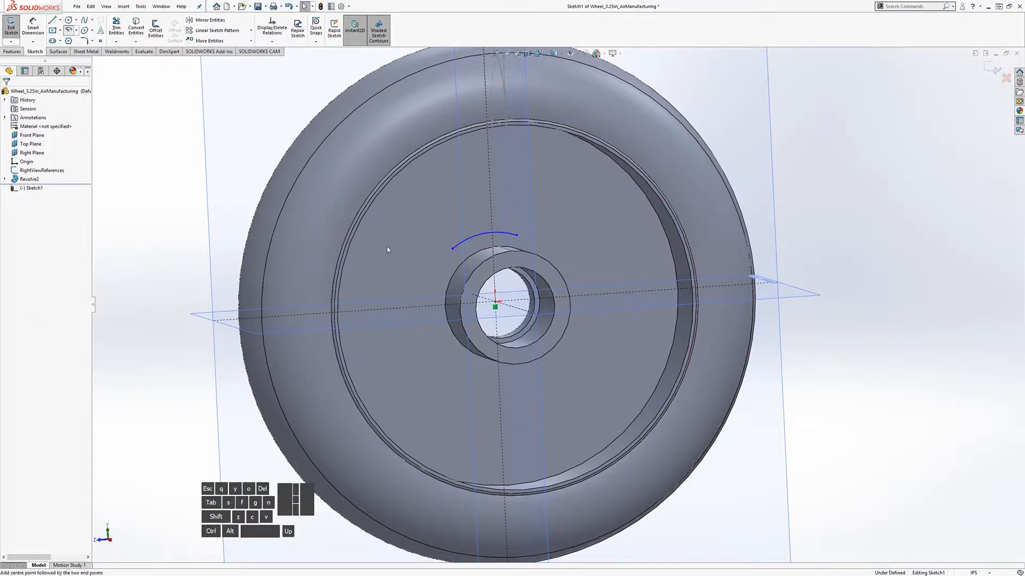
click(495, 305)
click(428, 195)
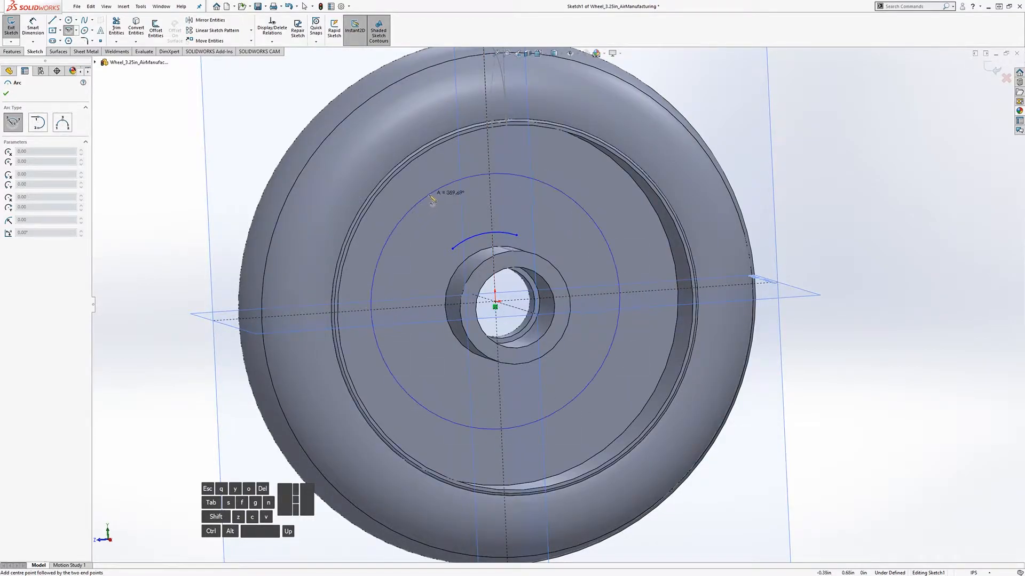
click(526, 184)
key(Escape)
scroll(528, 214, down, 3)
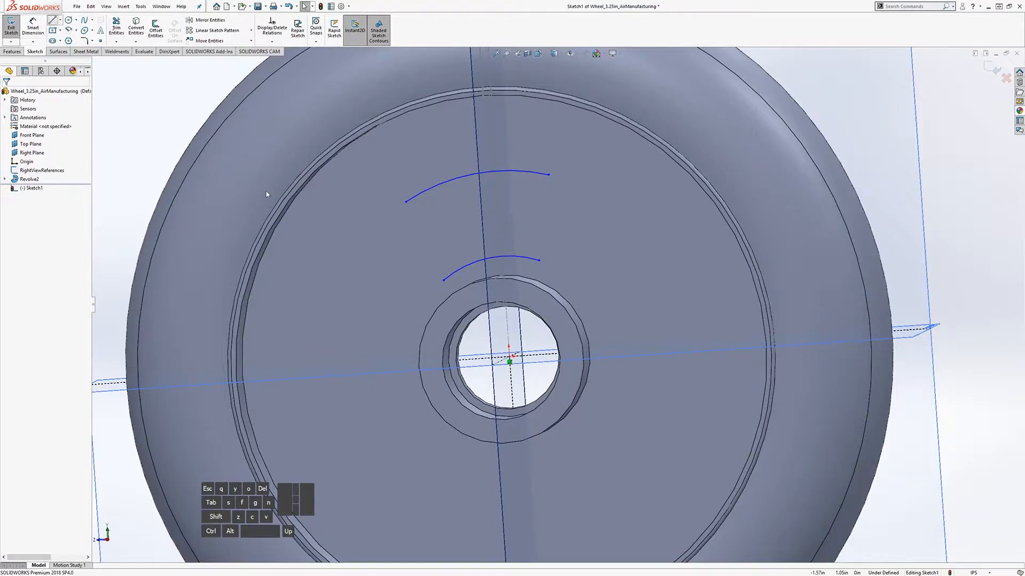
Step: Draw a line joining the outer and inner arcs' left ends
click(52, 19)
click(406, 202)
click(444, 280)
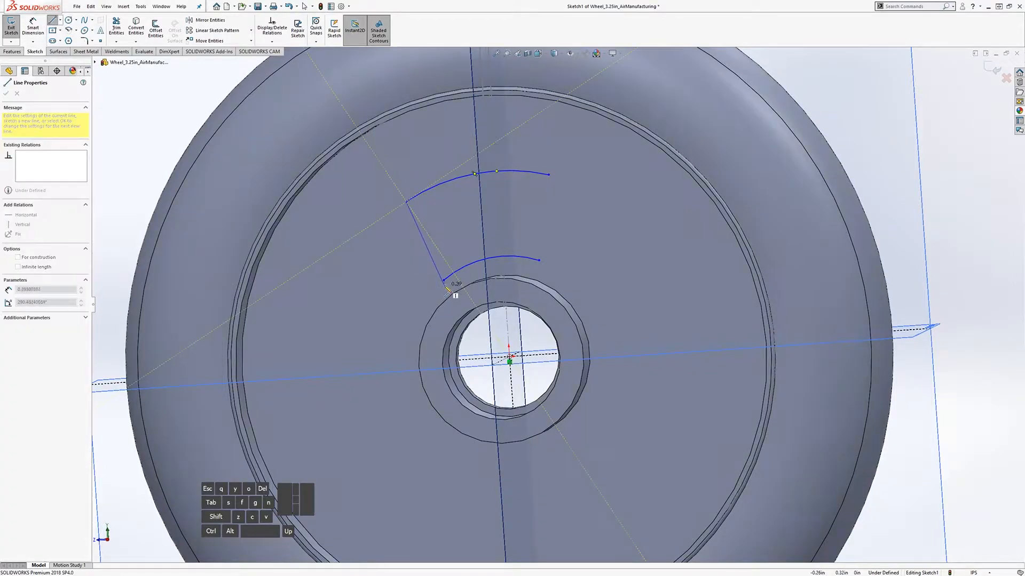
key(Escape)
Step: Close the wedge outline with a line joining the arcs' right ends
click(51, 20)
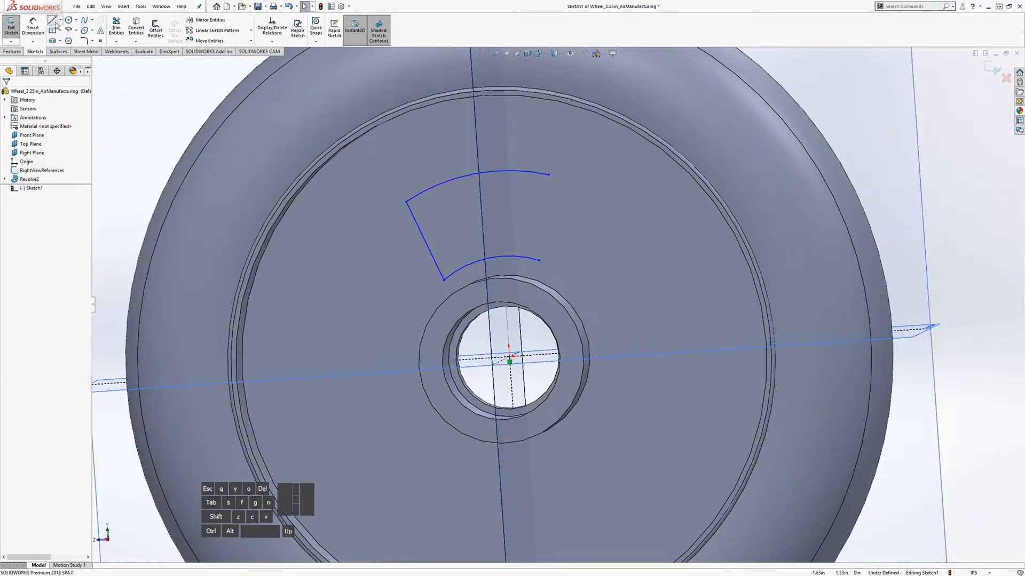
click(548, 175)
click(539, 260)
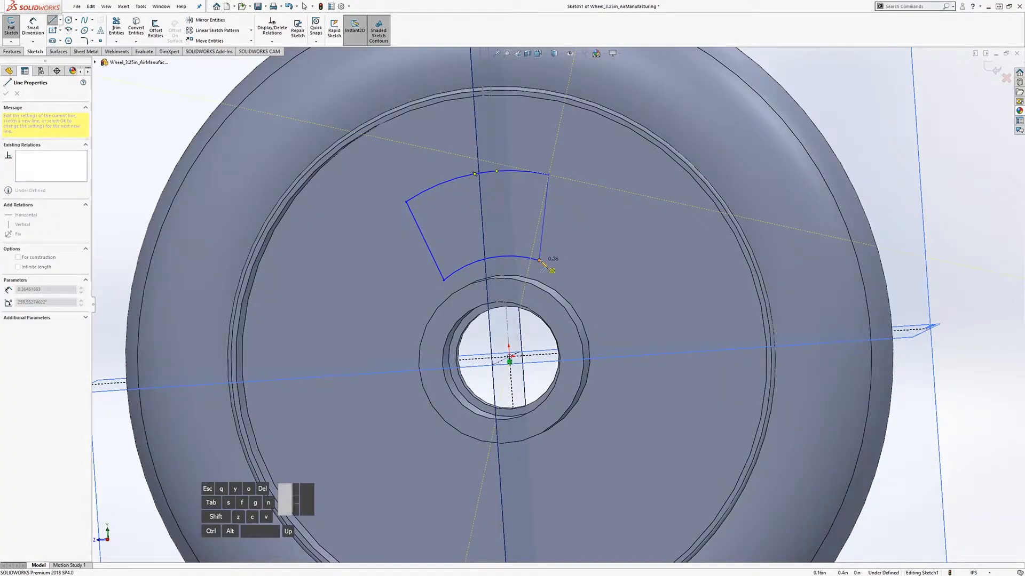
key(Escape)
key(f)
middle_drag(534, 350, 518, 321)
scroll(509, 336, down, 5)
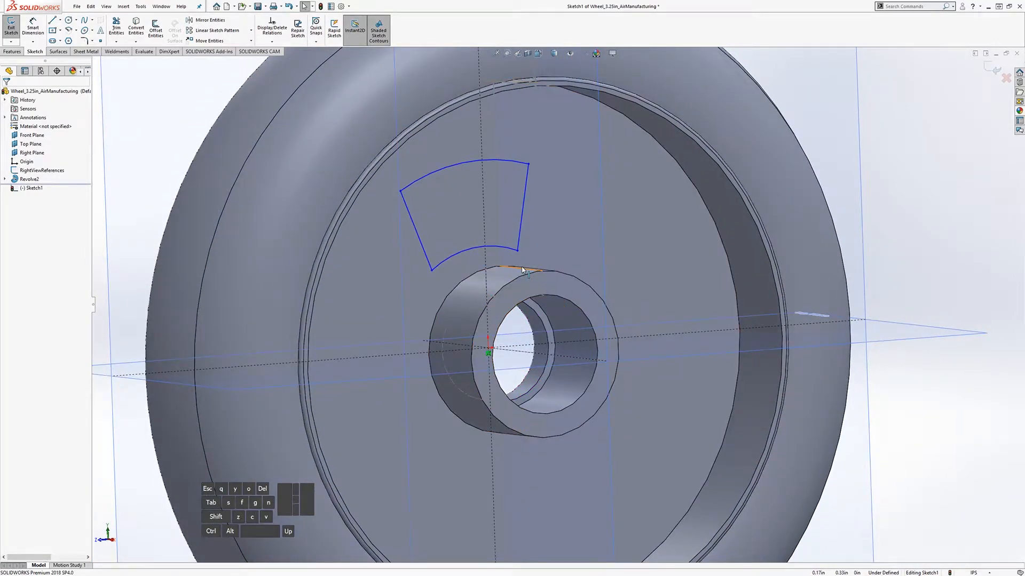
mouse_move(522, 270)
middle_down()
mouse_move(531, 256)
mouse_move(519, 245)
middle_up()
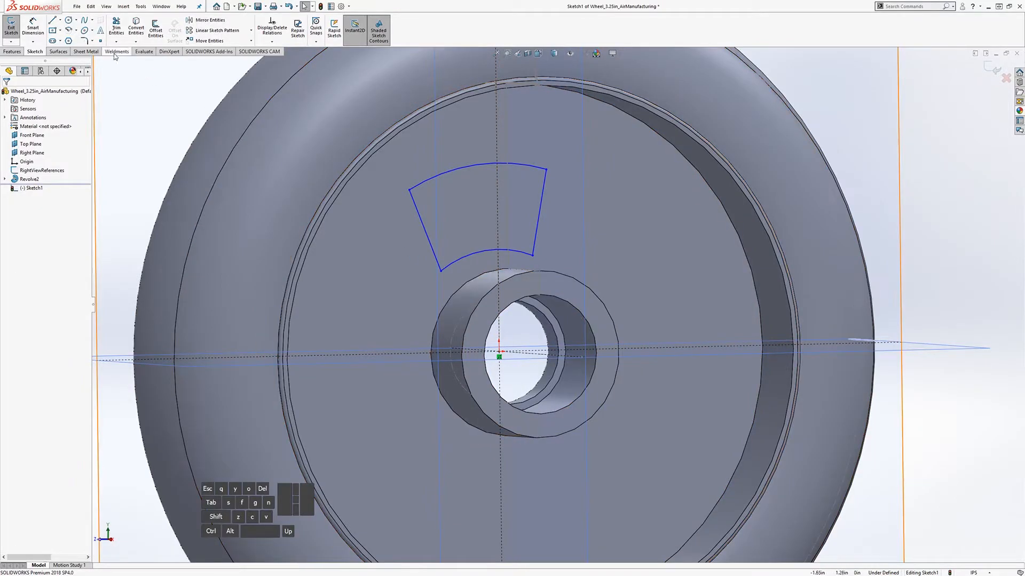
Step: Dimension the inner arc's radius to 0.375 in
click(33, 27)
click(471, 260)
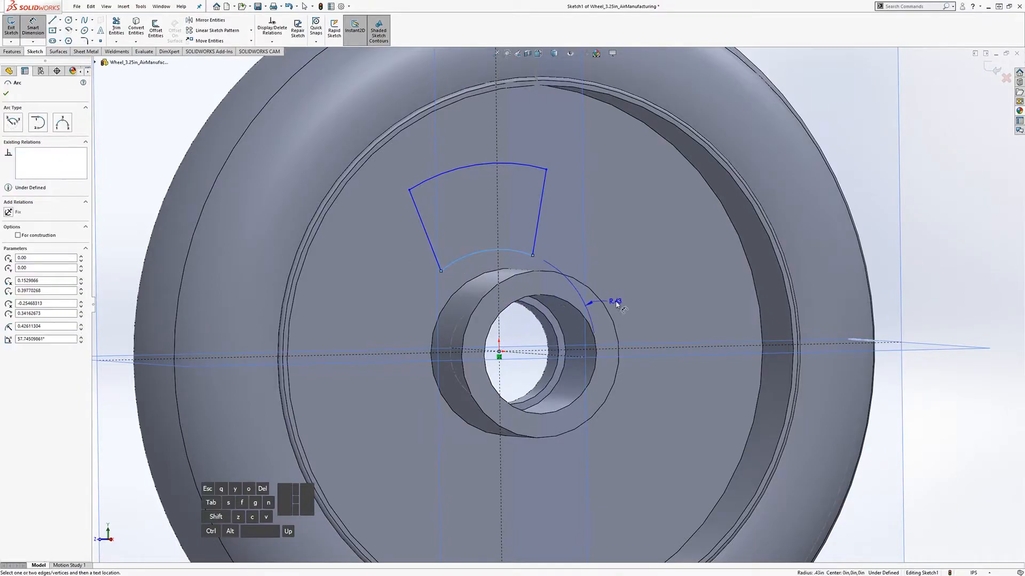
click(528, 377)
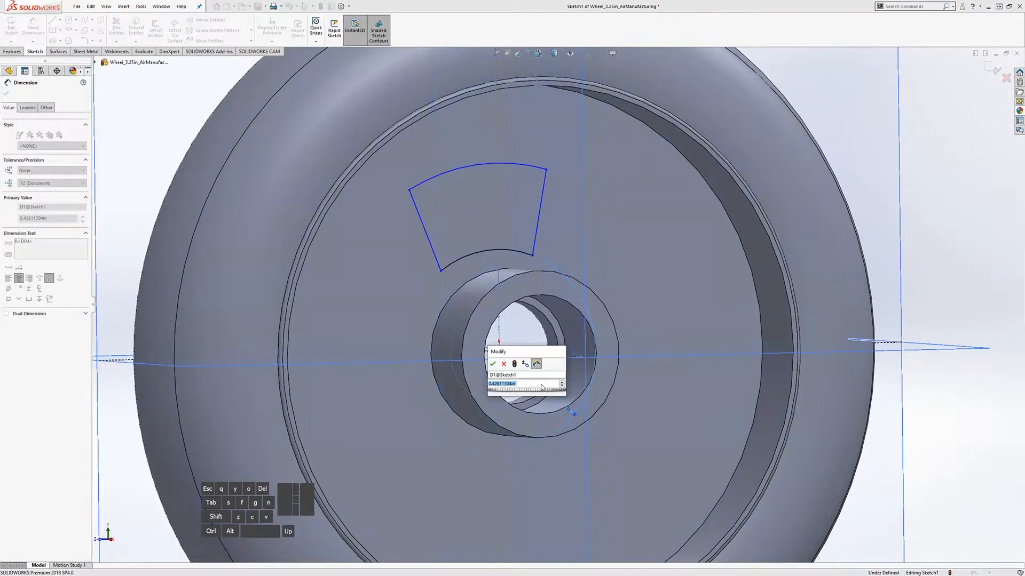
text(.375)
key(Return)
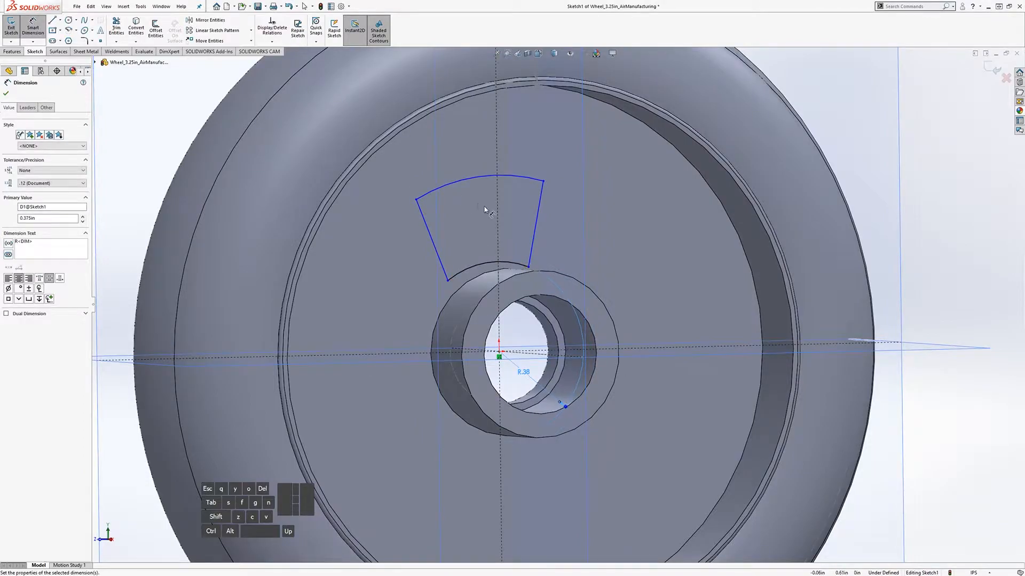
Step: Dimension the outer arc's radius to 1 in and exit the sketch
middle_drag(485, 210, 488, 192)
click(487, 180)
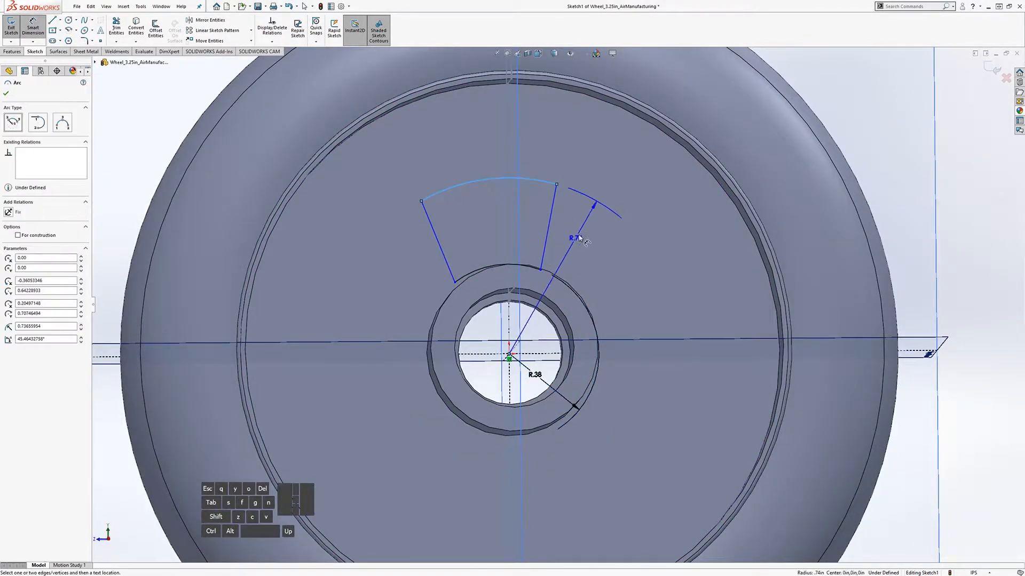
click(622, 283)
text(1)
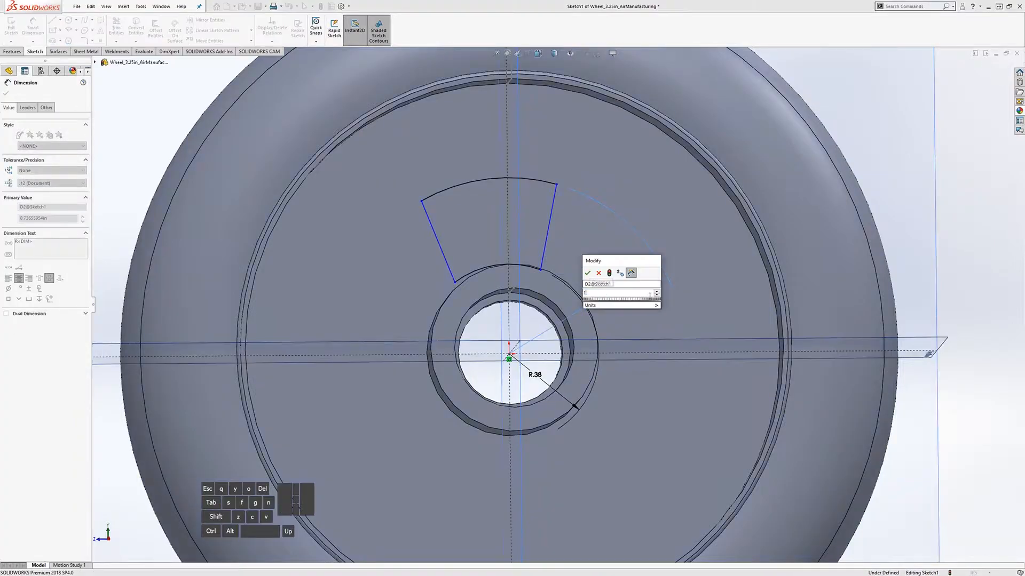
key(Return)
middle_drag(560, 228, 539, 221)
click(11, 25)
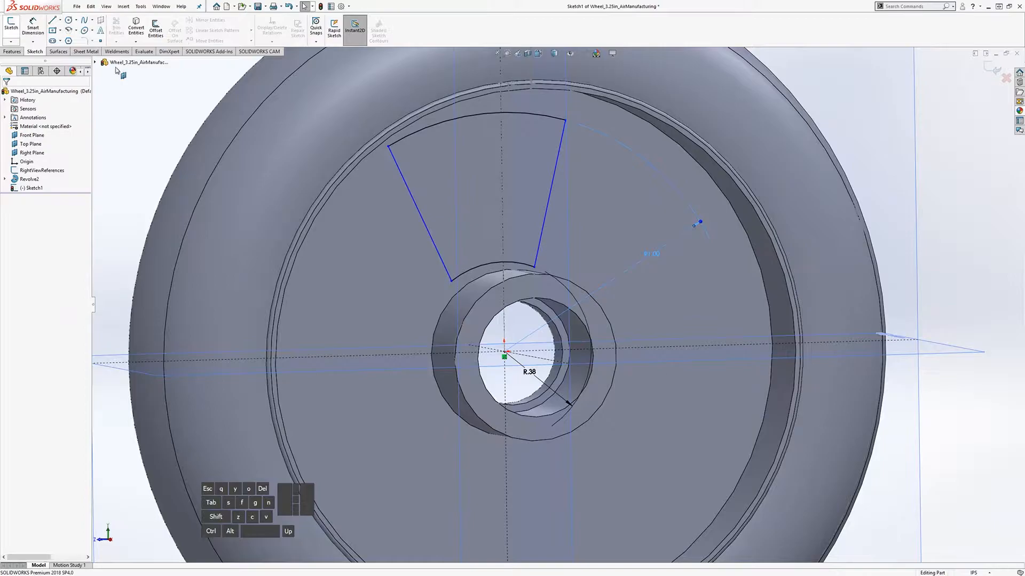
Step: Extrude-cut the wedge sketch Through All in the reversed direction, creating Cut-Extrude1
click(12, 51)
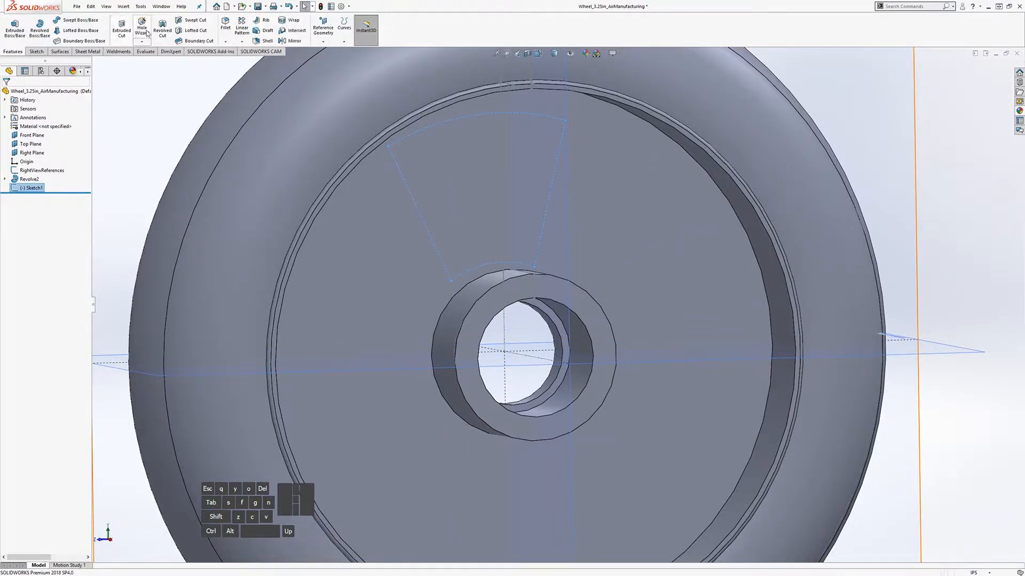
click(121, 28)
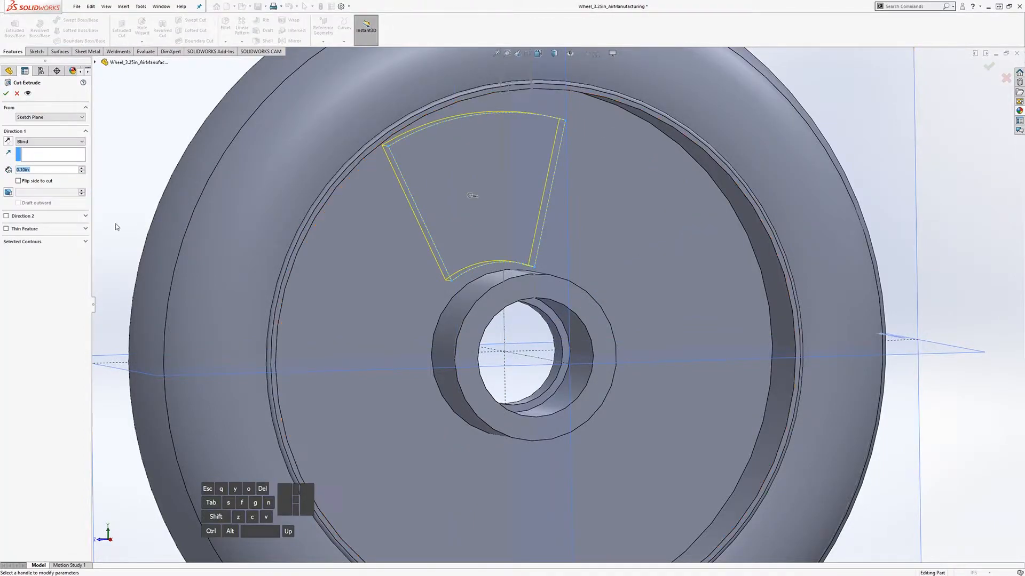
middle_drag(138, 203, 261, 205)
click(32, 142)
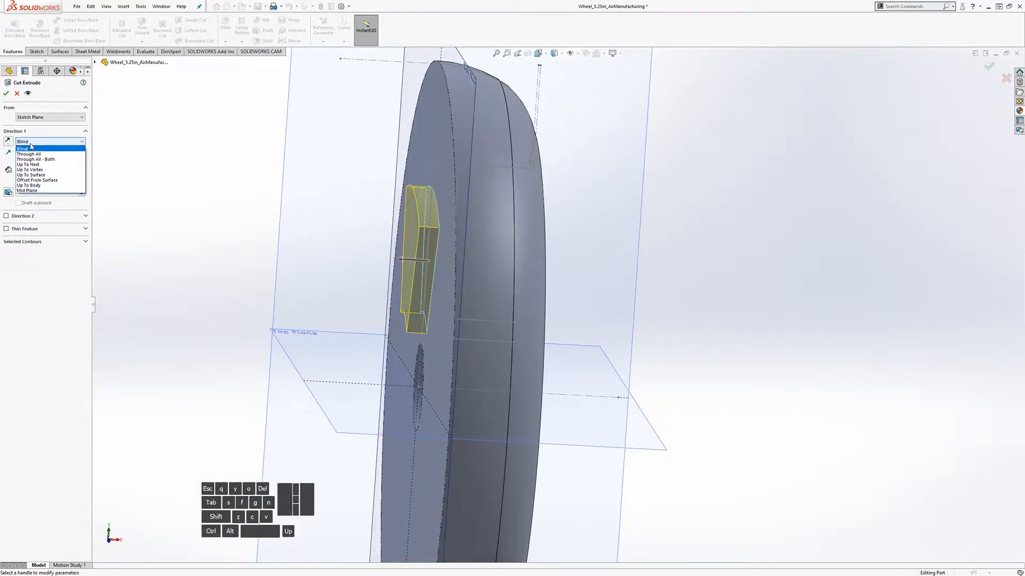
click(32, 154)
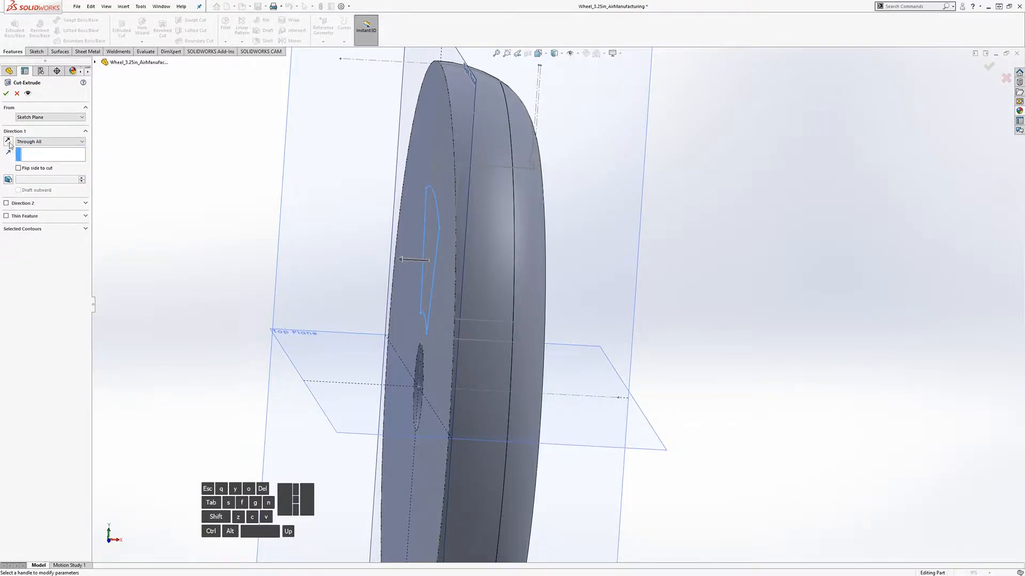
click(8, 142)
middle_drag(289, 296, 439, 352)
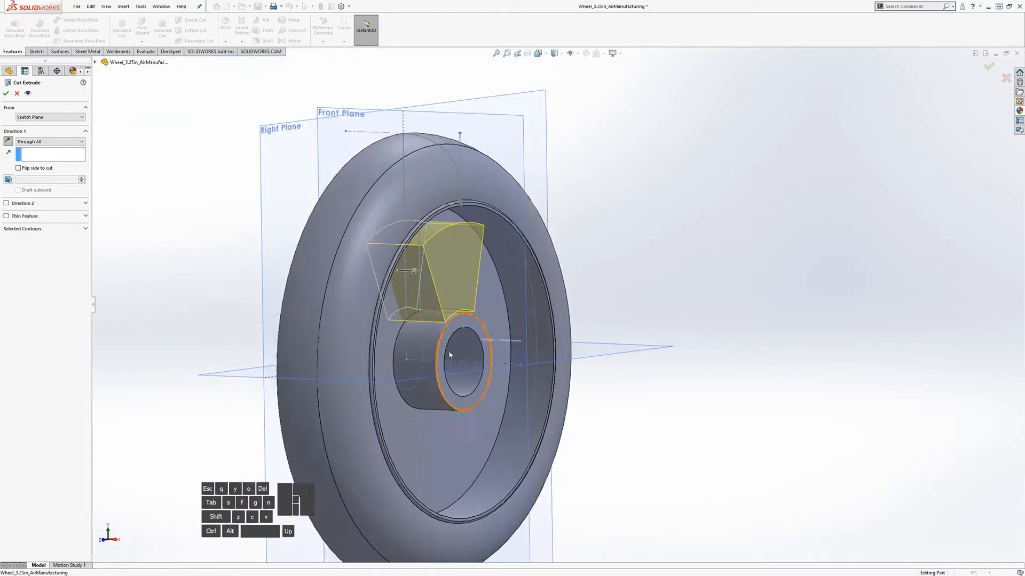
scroll(439, 352, down, 3)
click(6, 93)
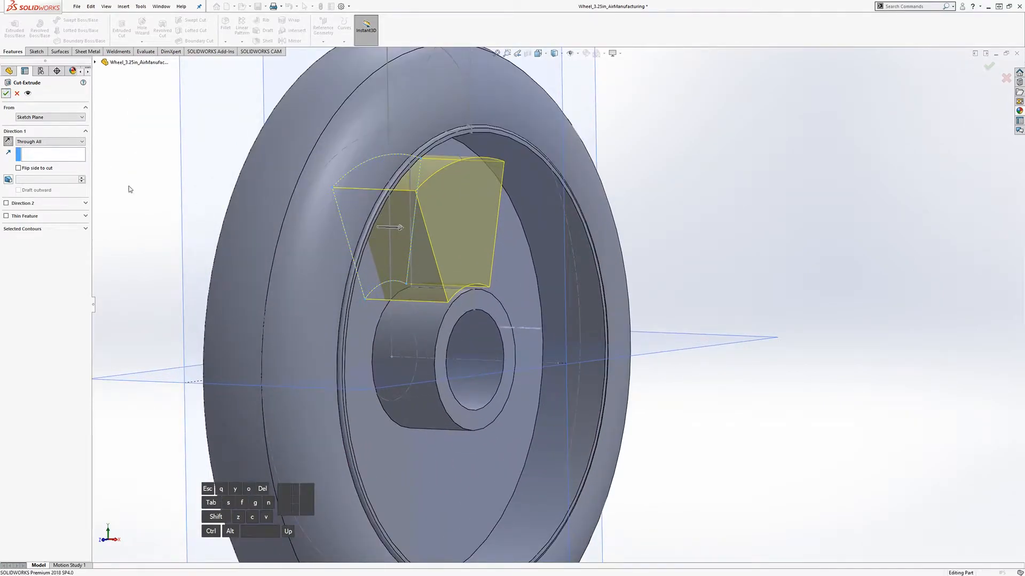
middle_drag(411, 280, 361, 291)
scroll(361, 291, up, 3)
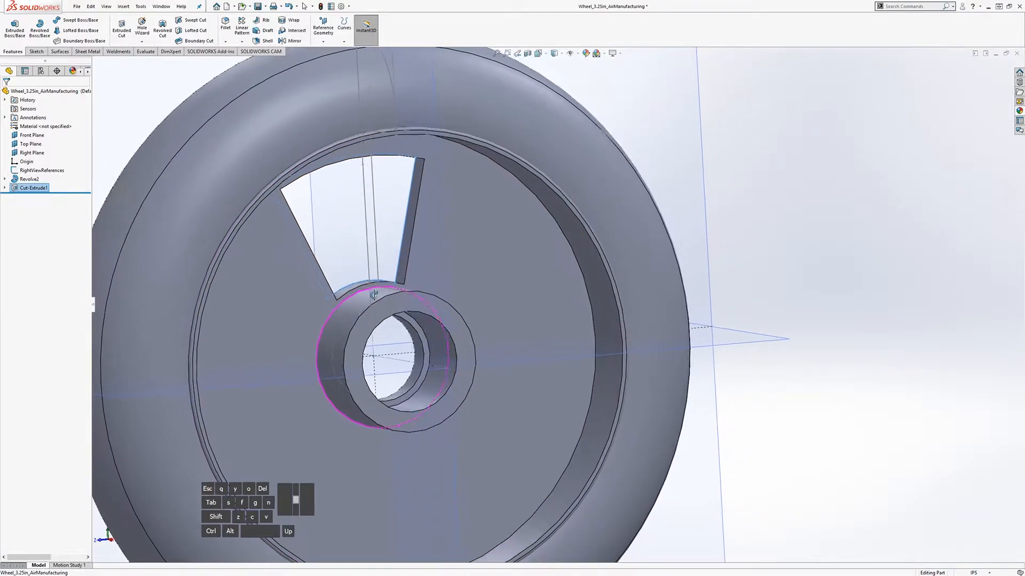
scroll(603, 369, down, 1)
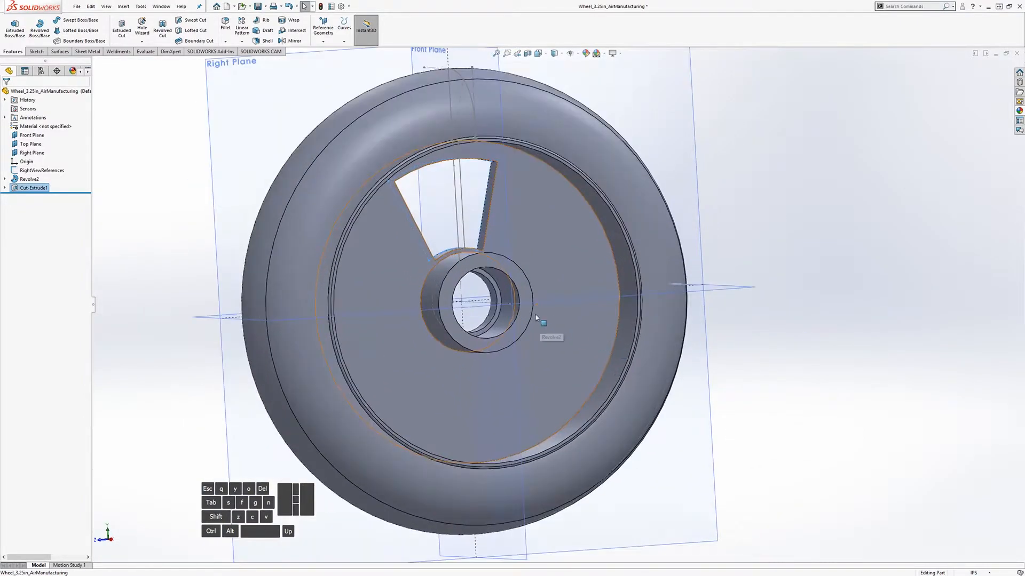
middle_drag(535, 315, 549, 321)
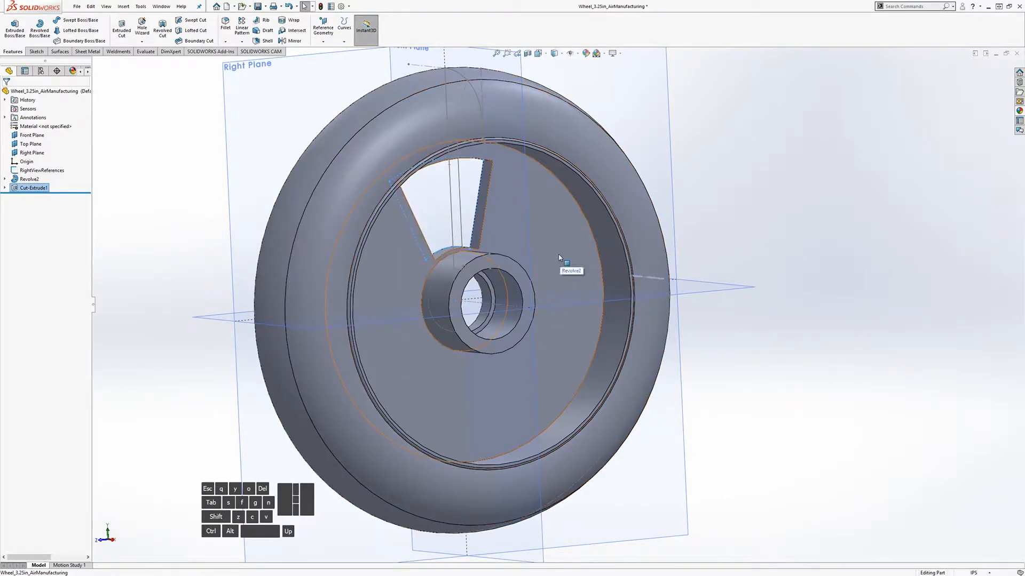
middle_drag(559, 257, 602, 305)
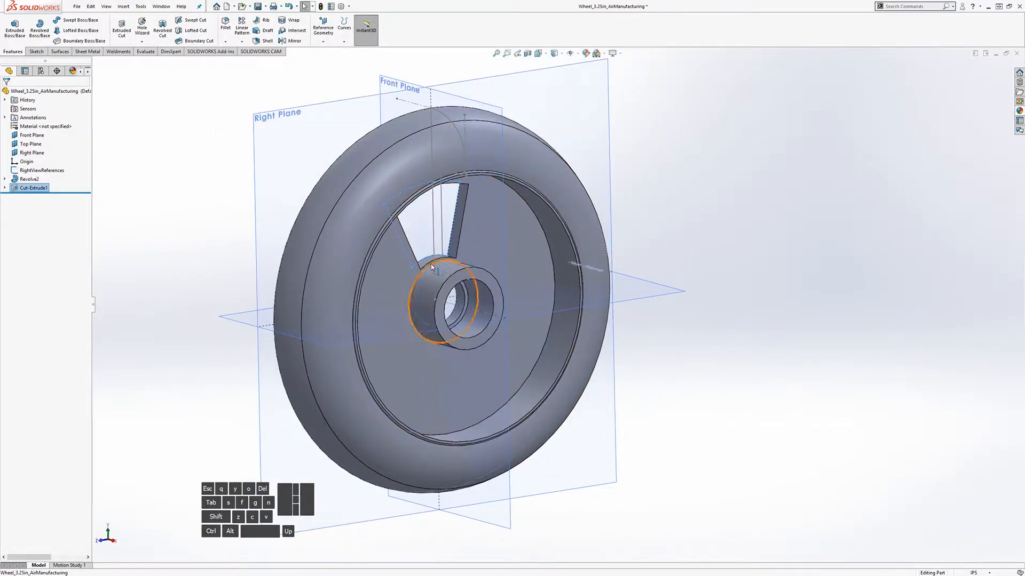
scroll(432, 266, down, 2)
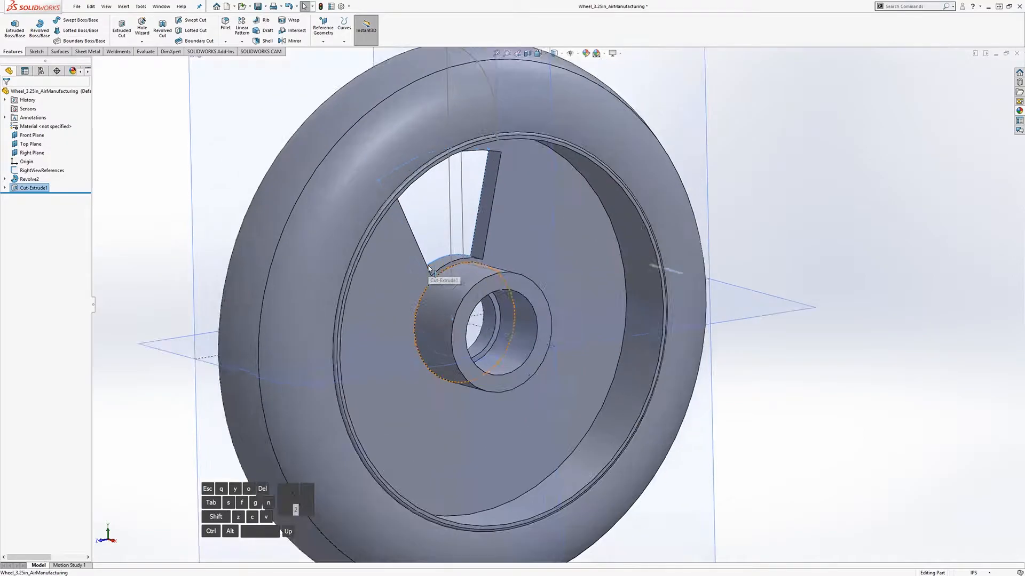
scroll(430, 267, down, 3)
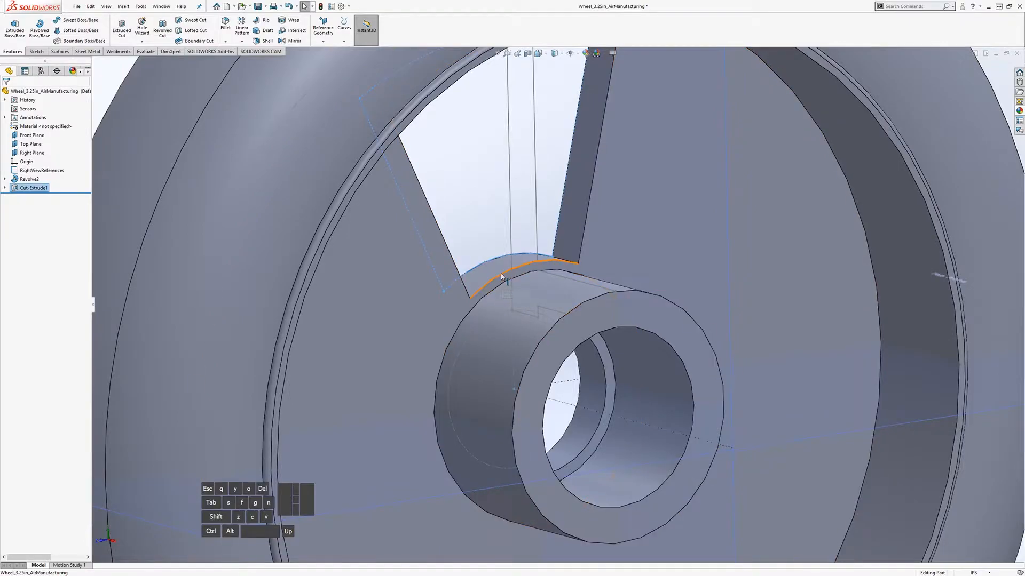
key(f)
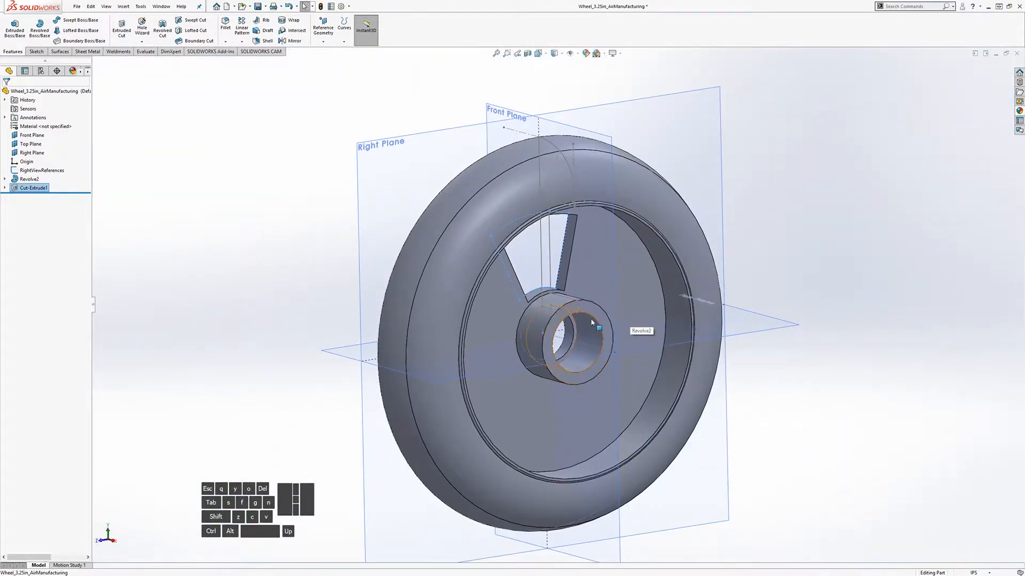
scroll(596, 323, up, 1)
key(f)
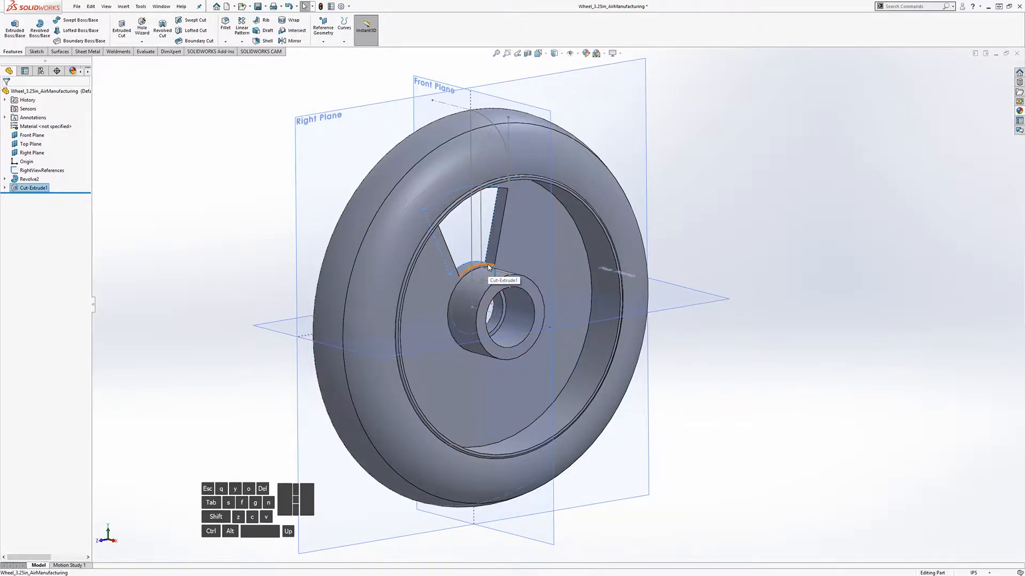
scroll(496, 275, up, 4)
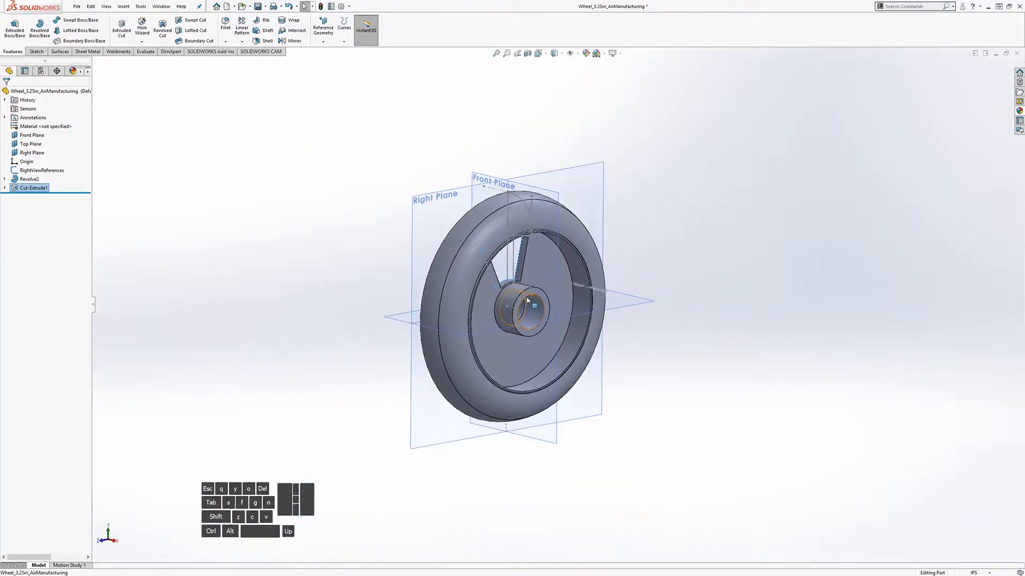
scroll(644, 321, down, 1)
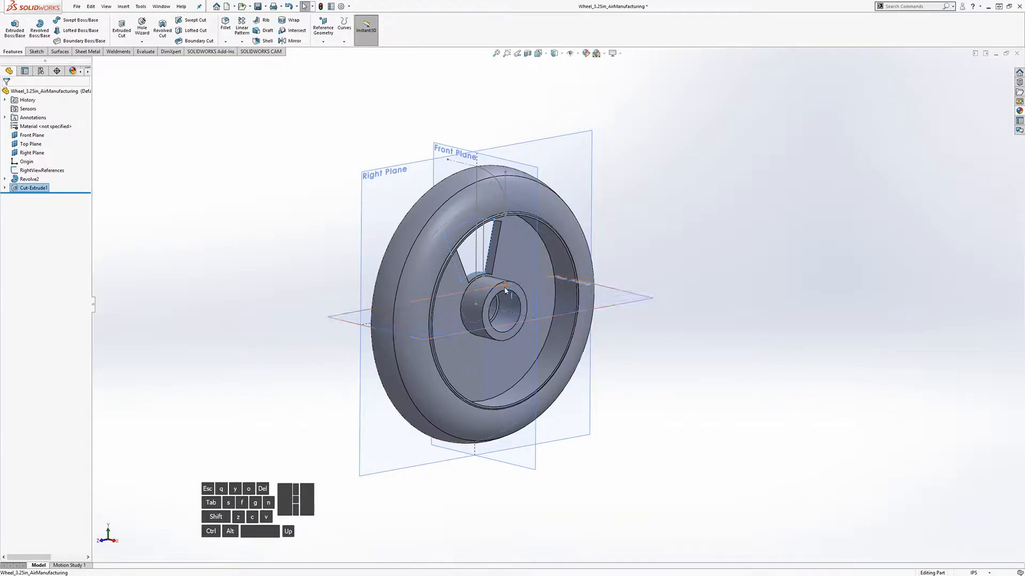
scroll(507, 299, down, 2)
middle_drag(509, 308, 507, 303)
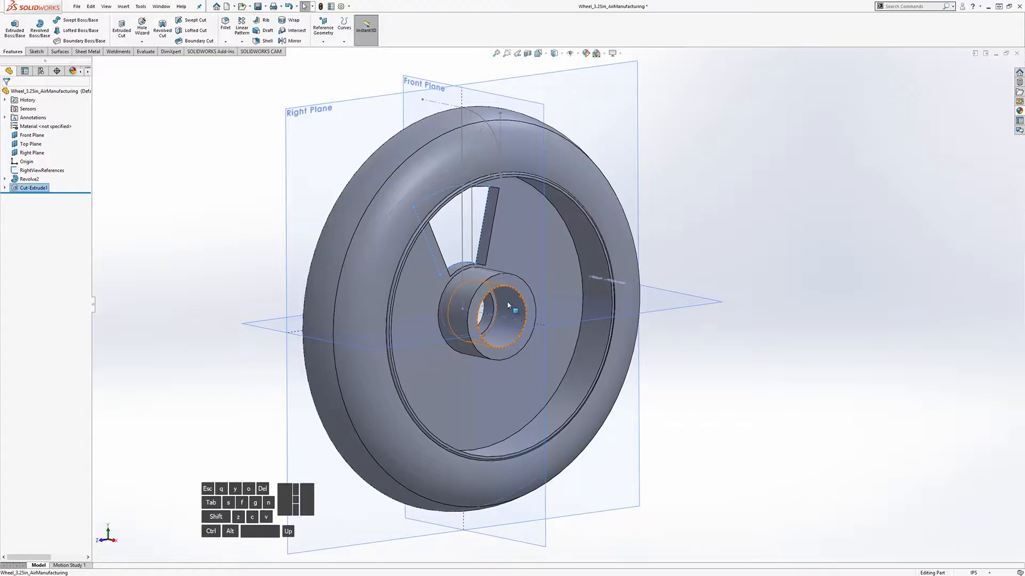
middle_drag(414, 198, 435, 206)
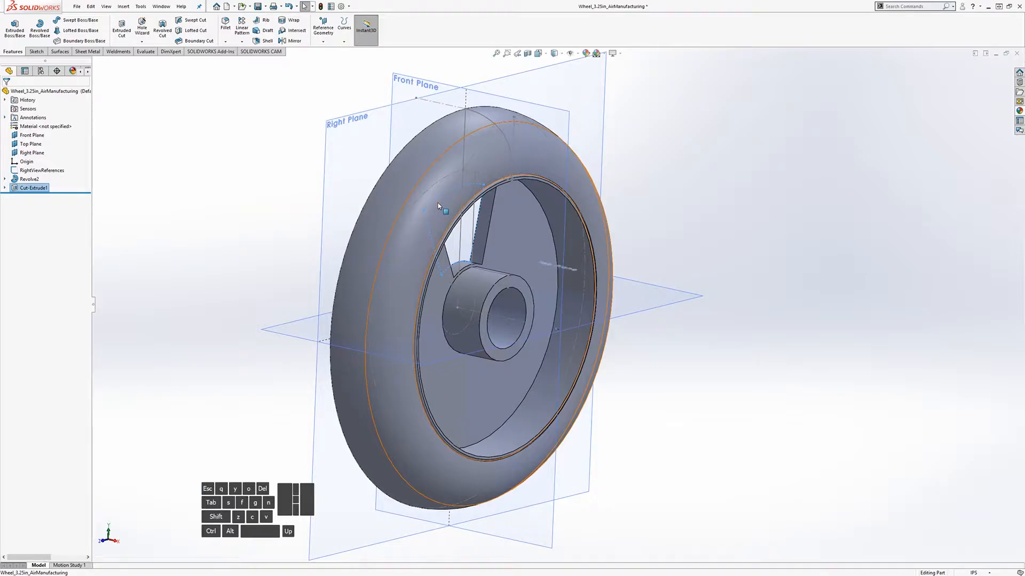
scroll(554, 254, down, 3)
middle_drag(496, 258, 463, 251)
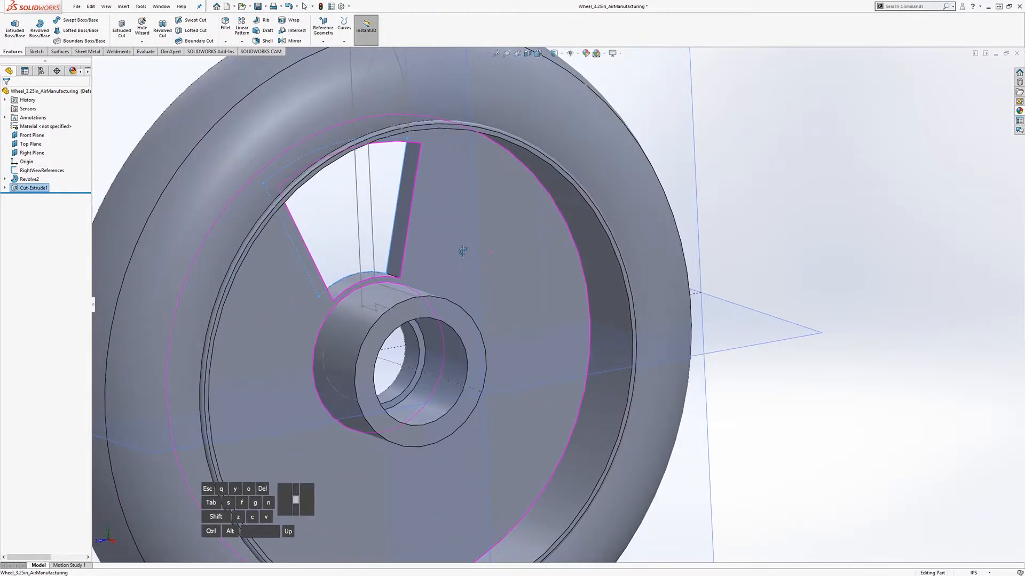
scroll(477, 309, up, 2)
middle_drag(540, 324, 605, 323)
scroll(608, 322, down, 2)
scroll(608, 324, up, 2)
scroll(613, 326, down, 1)
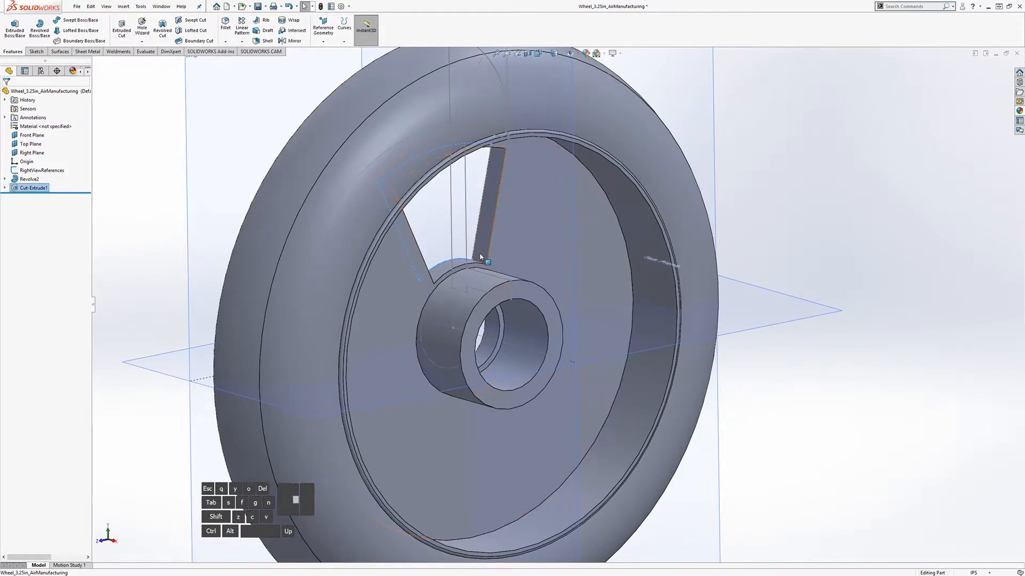
scroll(681, 320, up, 4)
scroll(514, 393, up, 1)
scroll(514, 392, down, 1)
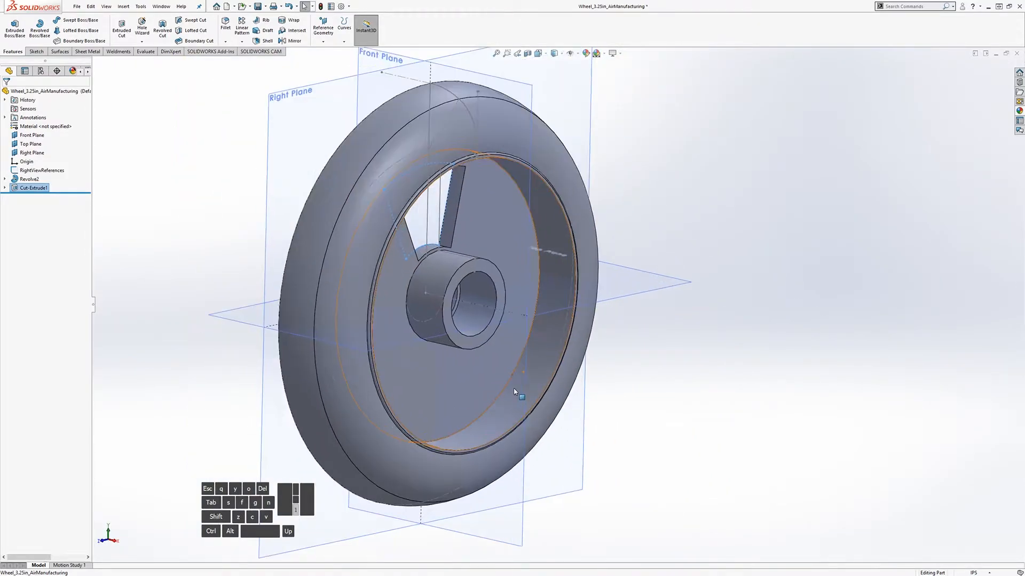
scroll(479, 338, down, 4)
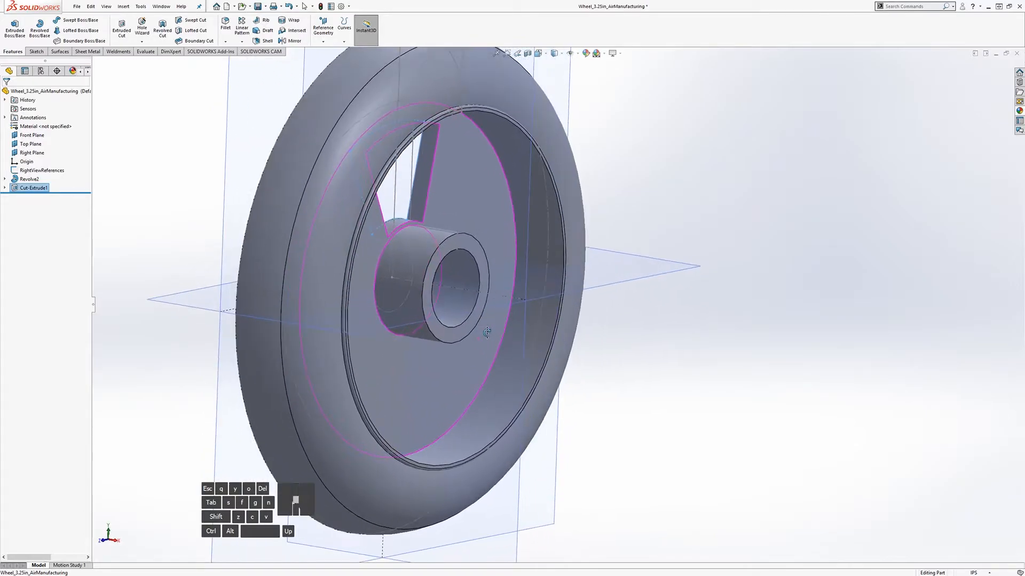
scroll(479, 336, up, 3)
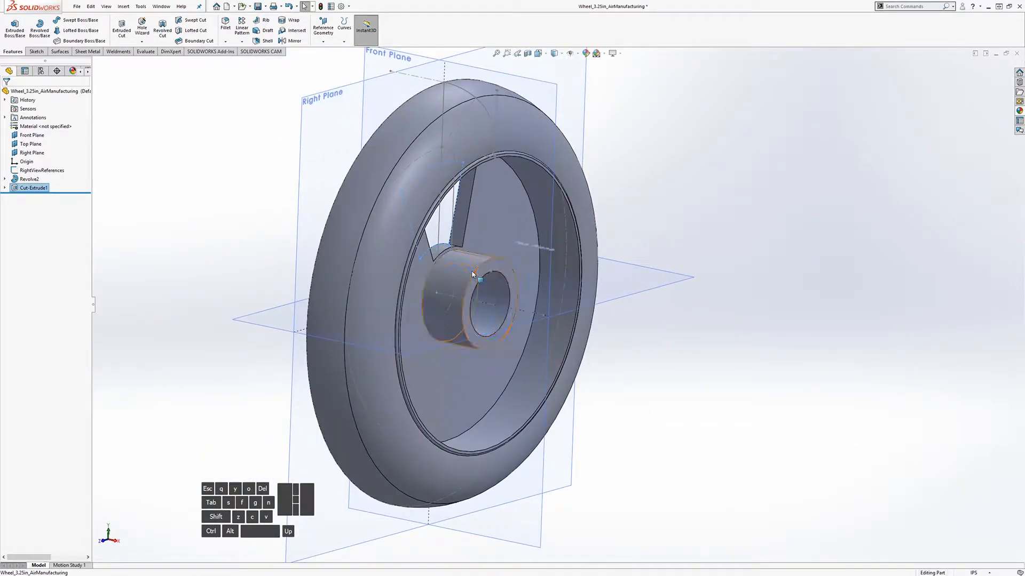
scroll(504, 278, down, 1)
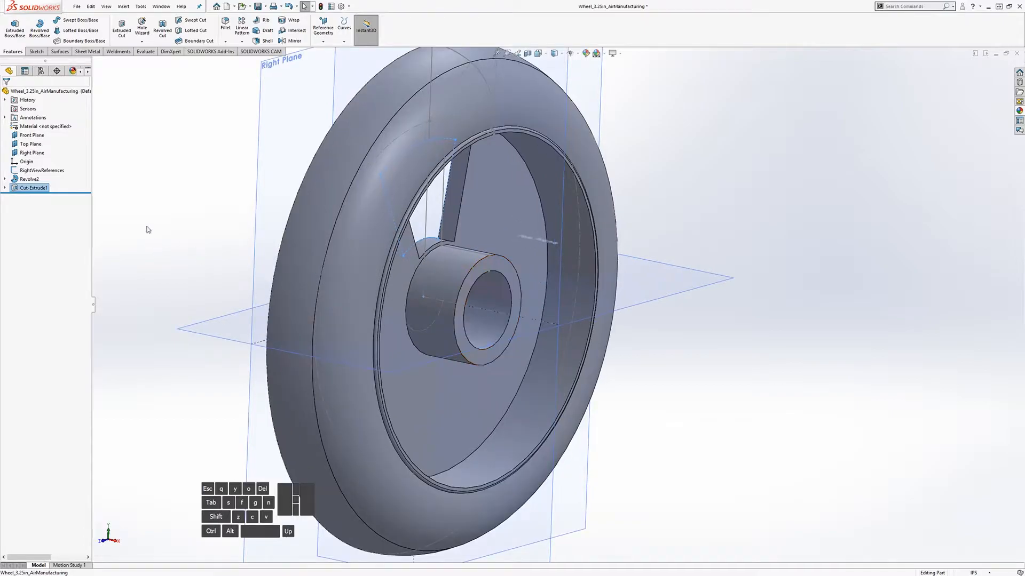
Step: Change the Revolve2 FrontViewCrossSection hub radius from R.35 to R.50 and rebuild
click(5, 179)
click(54, 188)
scroll(509, 276, down, 3)
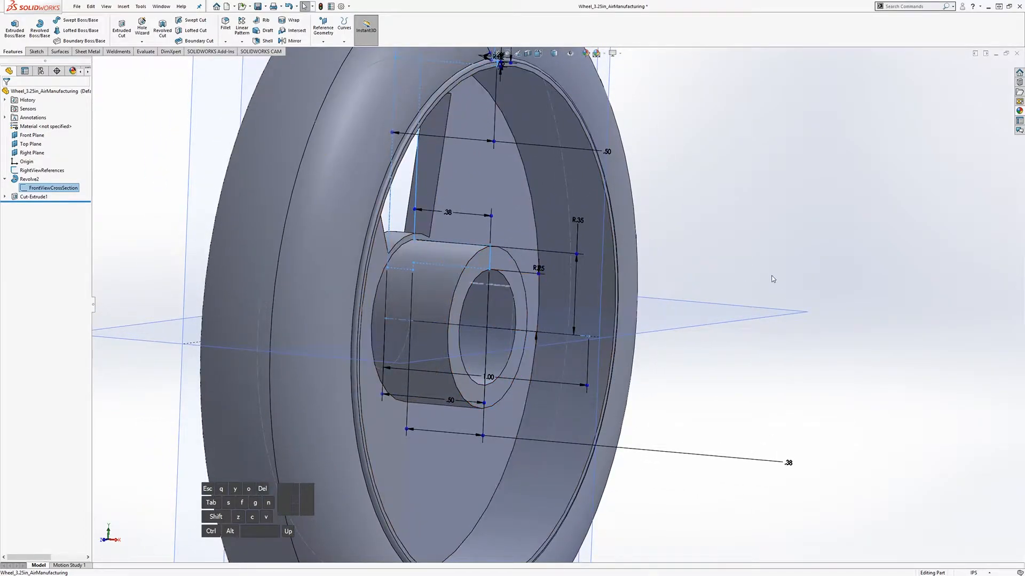
scroll(706, 272, up, 3)
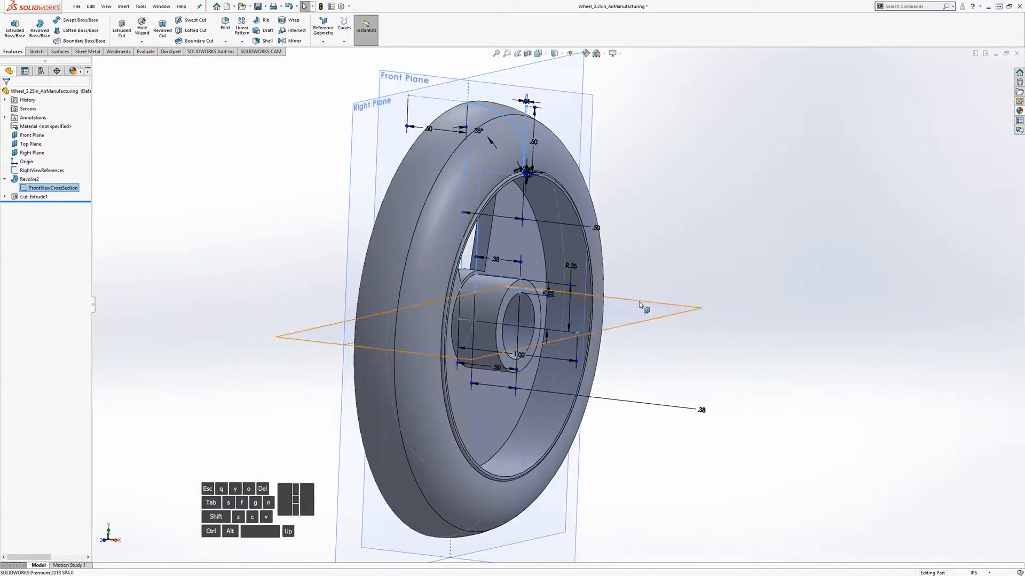
scroll(599, 307, down, 3)
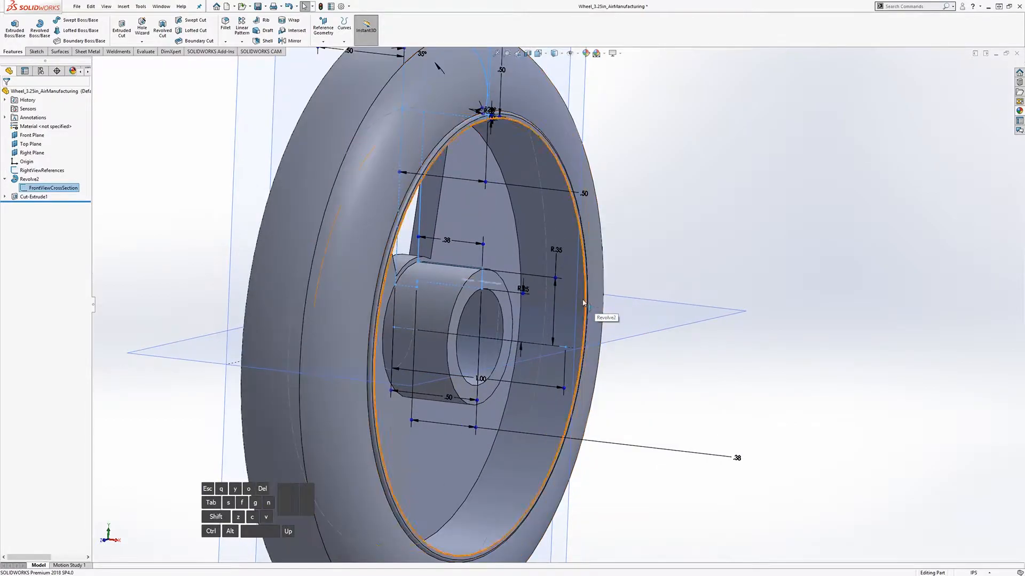
click(562, 271)
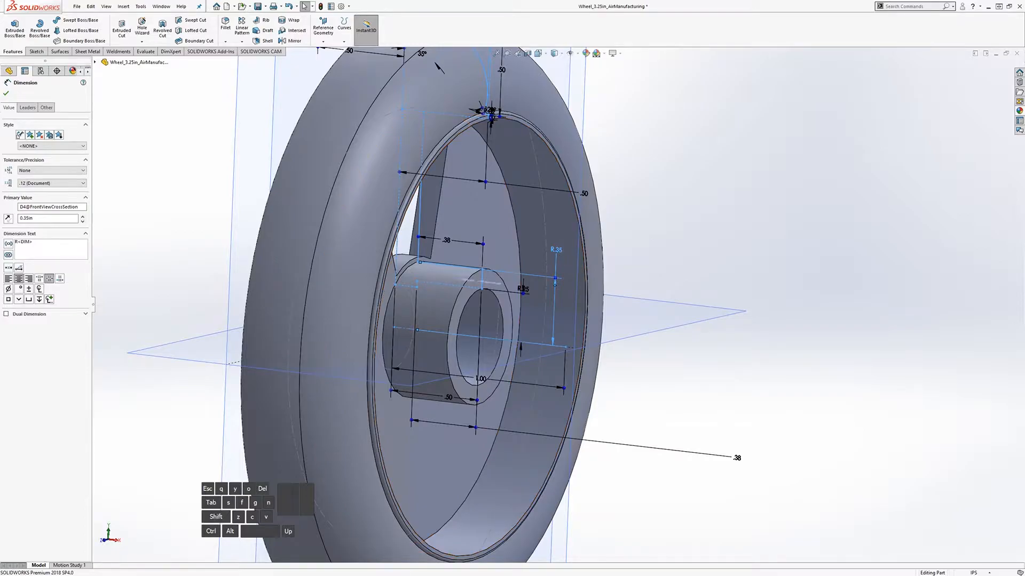
double_click(558, 251)
key(Return)
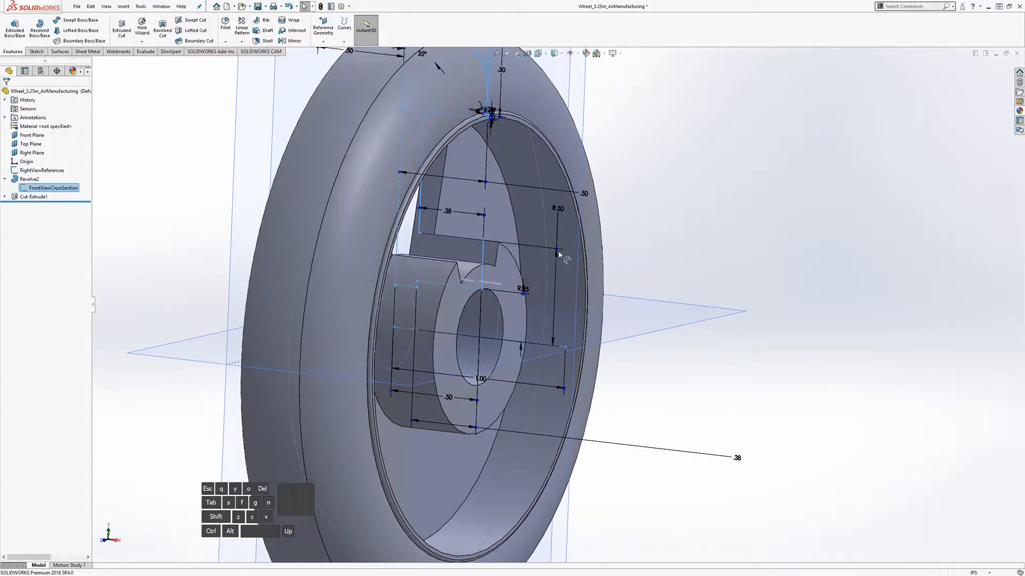
mouse_move(458, 250)
middle_down()
mouse_move(397, 243)
mouse_move(444, 251)
middle_up()
mouse_move(664, 280)
middle_down()
mouse_move(579, 282)
mouse_move(630, 277)
mouse_move(436, 229)
middle_up()
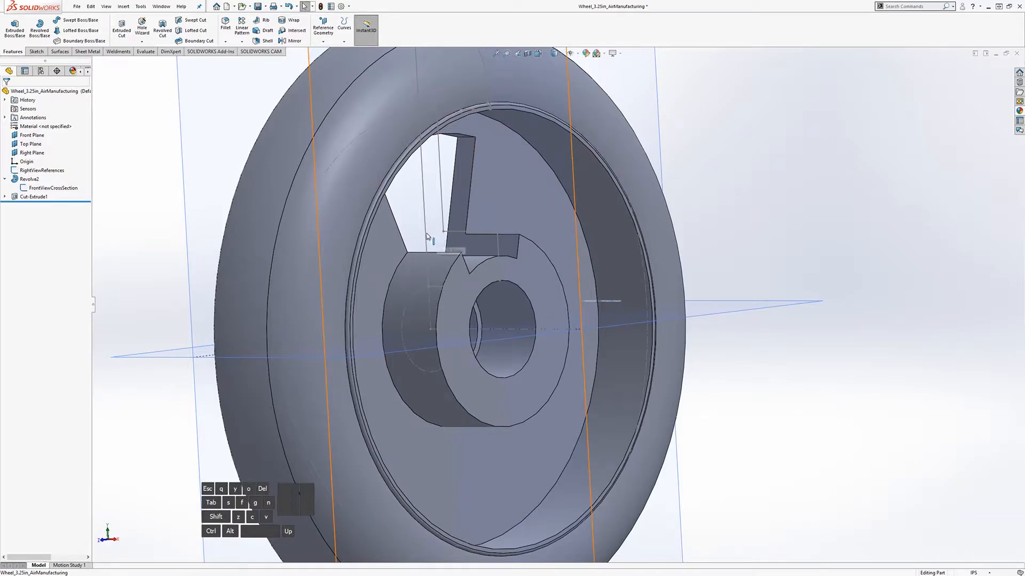
Step: Orbit and zoom around the wheel to inspect the hub beneath the spoke window
middle_drag(627, 288, 631, 329)
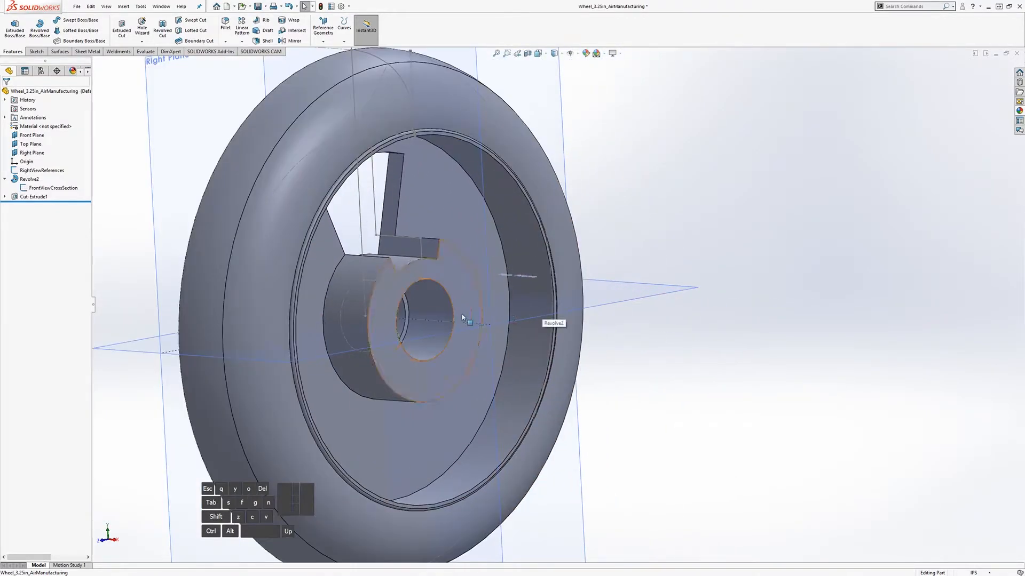
scroll(435, 336, down, 3)
scroll(435, 336, up, 3)
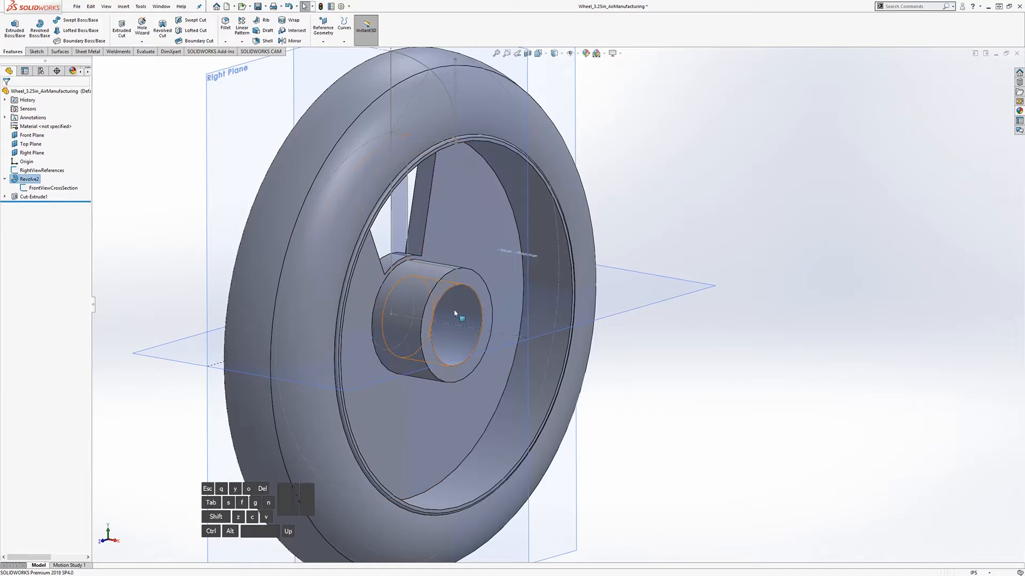
middle_drag(454, 309, 453, 298)
scroll(382, 304, down, 4)
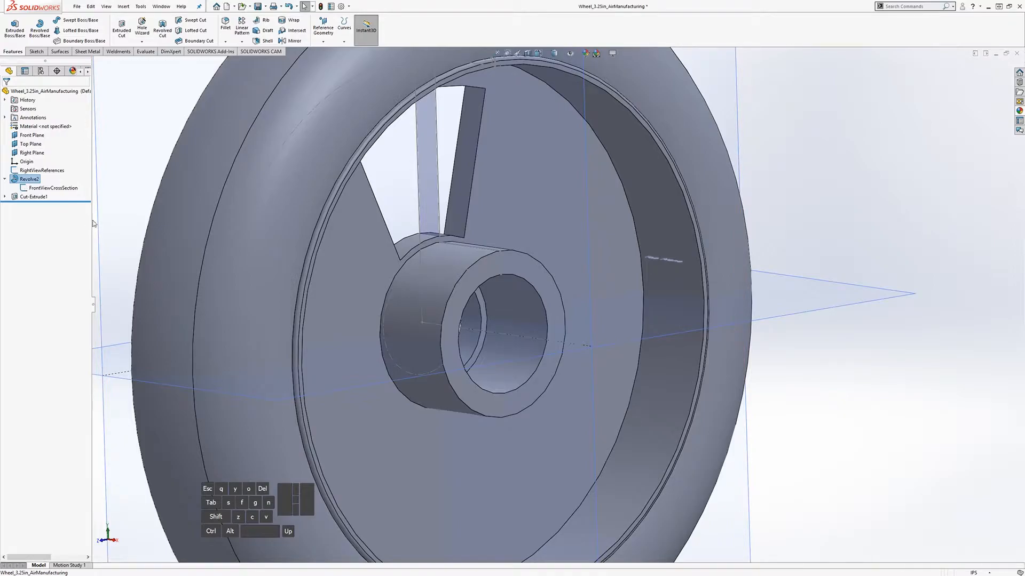
Step: Reopen Sketch1 under Cut-Extrude1 for editing
click(5, 197)
click(40, 205)
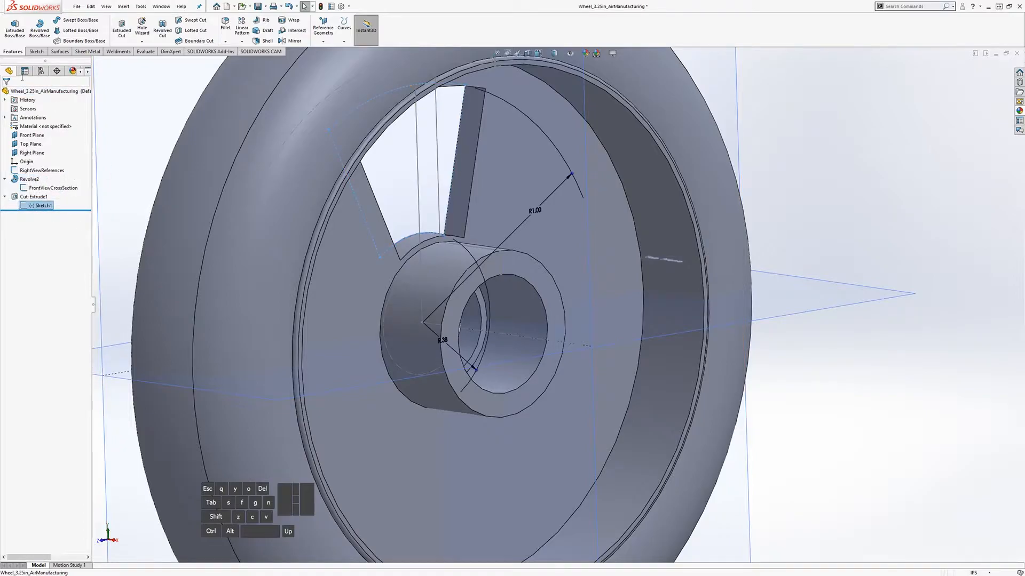
click(42, 53)
click(11, 27)
middle_drag(515, 349, 493, 343)
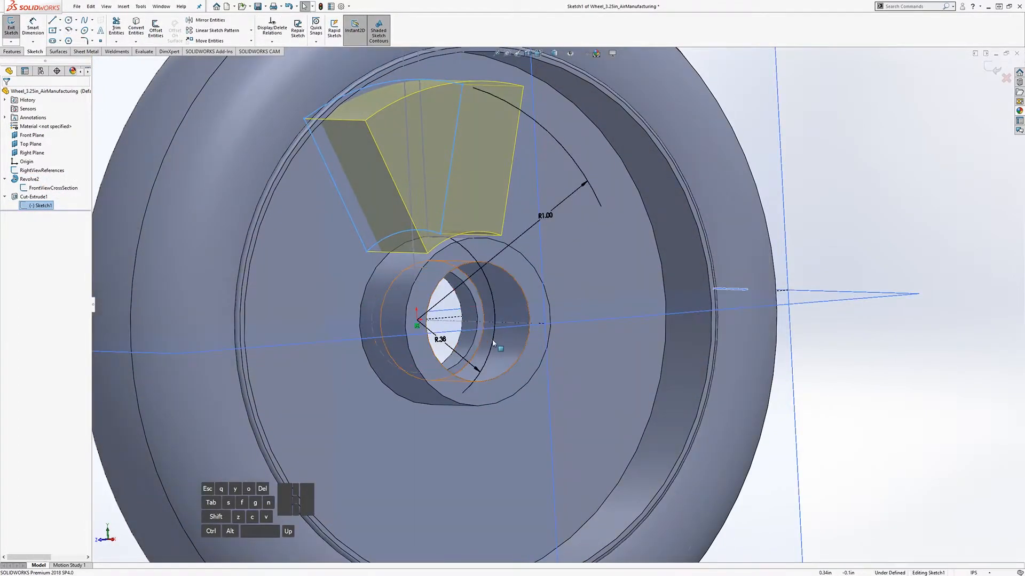
Step: Delete the R.38 inner-arc dimension and drag the lower arc upward
click(440, 341)
right_click(440, 341)
click(464, 443)
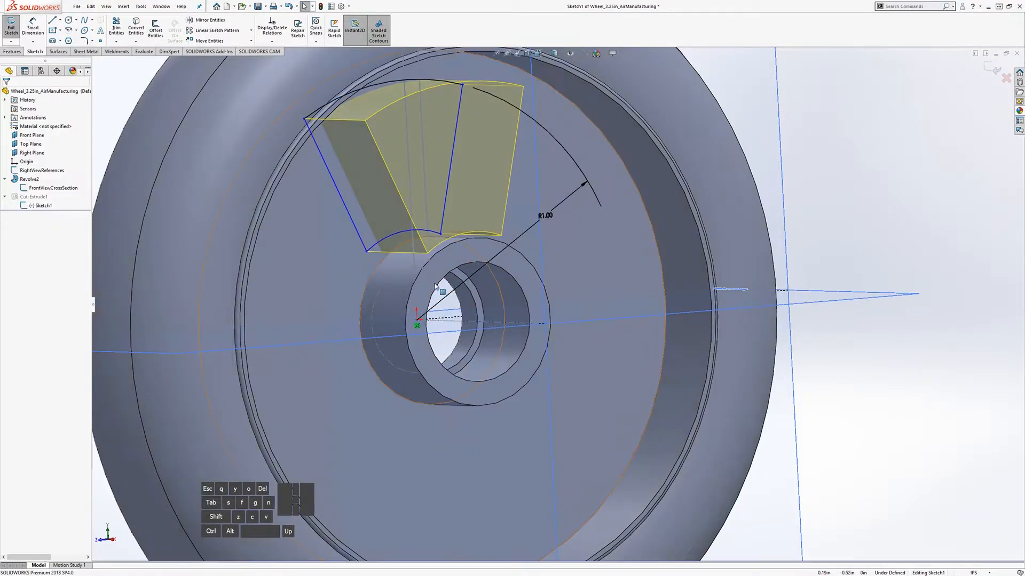
drag(387, 241, 387, 199)
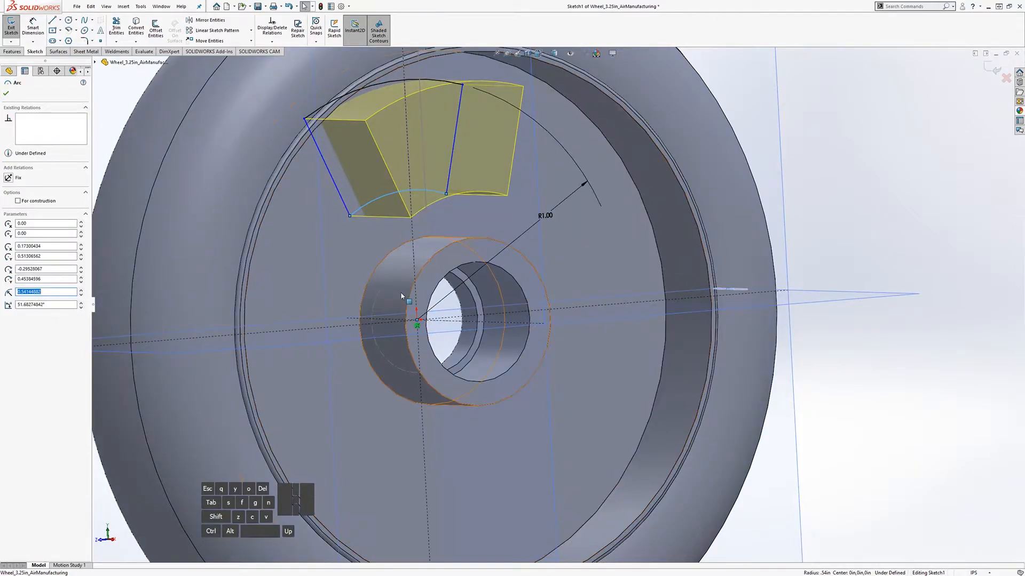
middle_drag(405, 298, 380, 297)
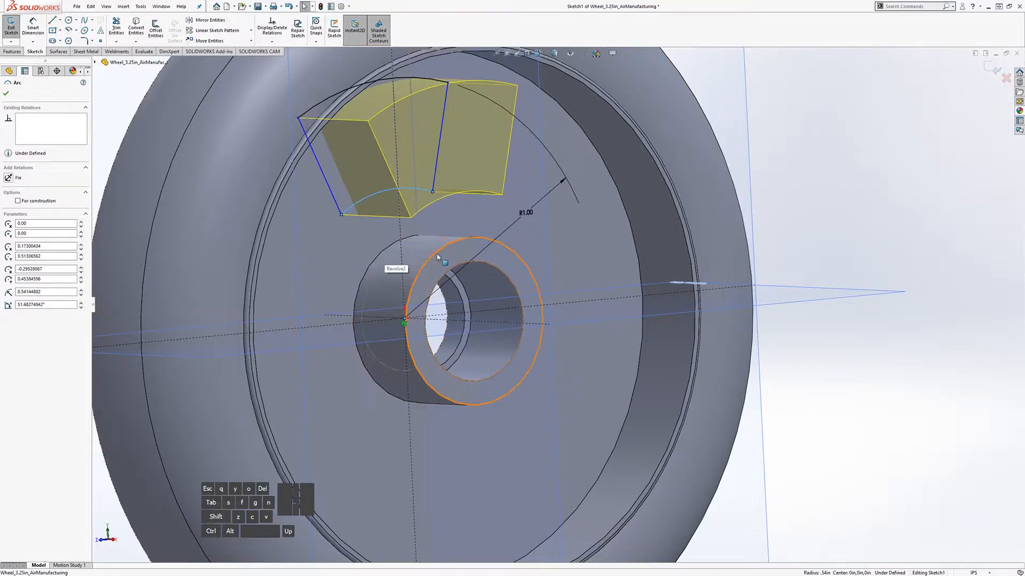
middle_drag(500, 272, 516, 271)
click(791, 215)
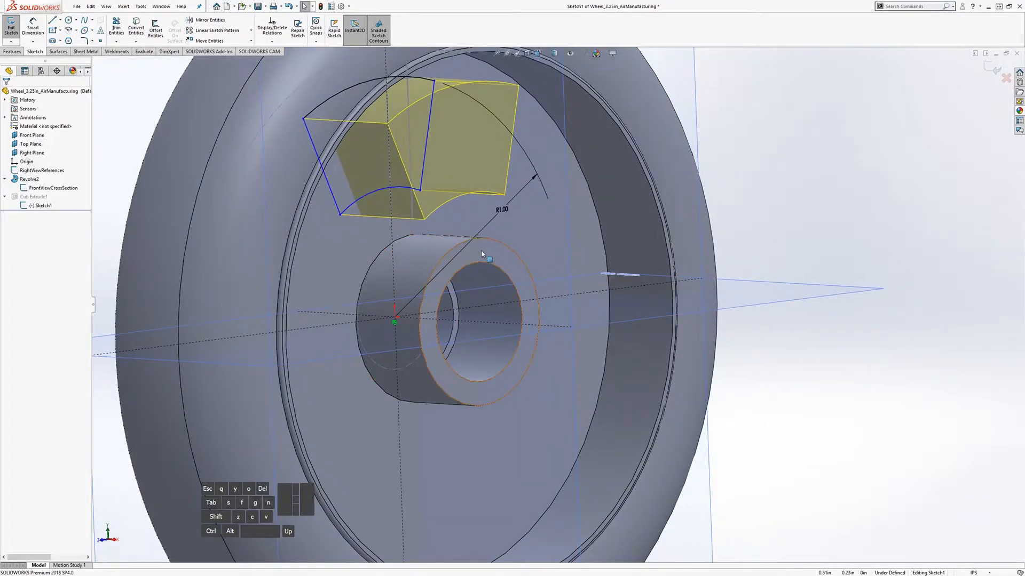
middle_drag(436, 286, 437, 263)
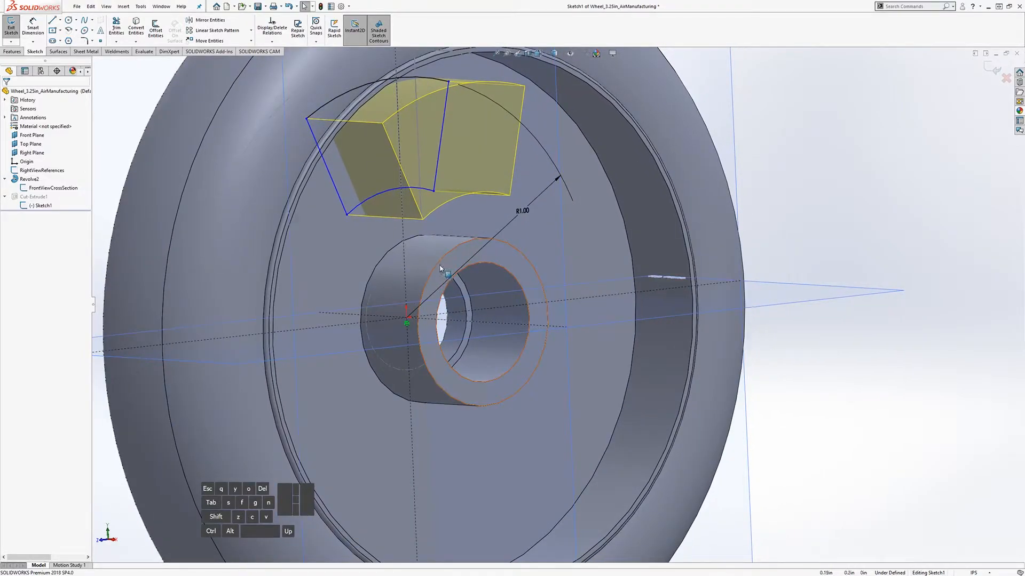
Step: Convert the hub's circular edge into a sketch circle
click(137, 31)
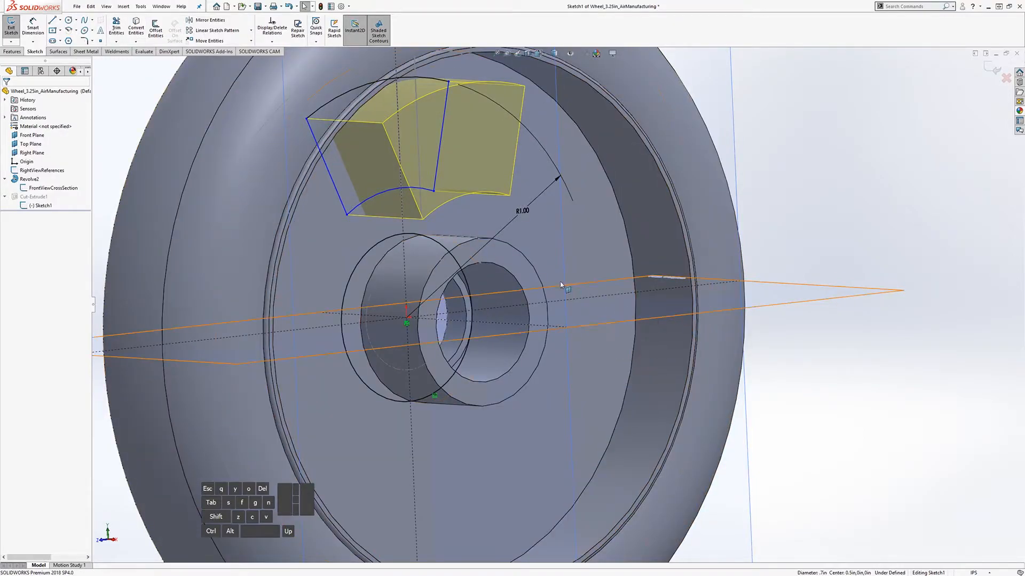
middle_drag(546, 280, 544, 262)
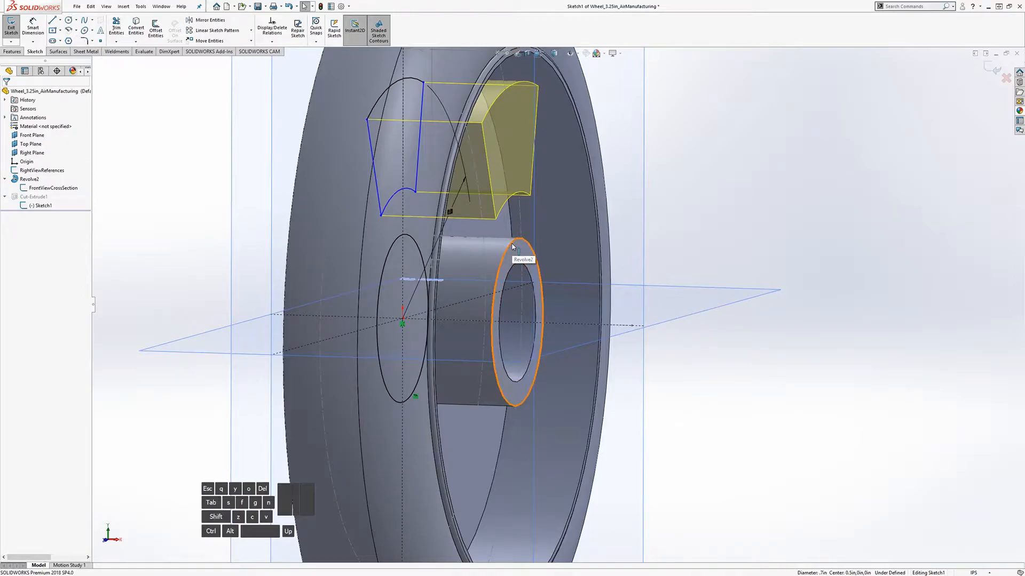
mouse_move(349, 219)
middle_down()
mouse_move(304, 223)
mouse_move(359, 223)
middle_up()
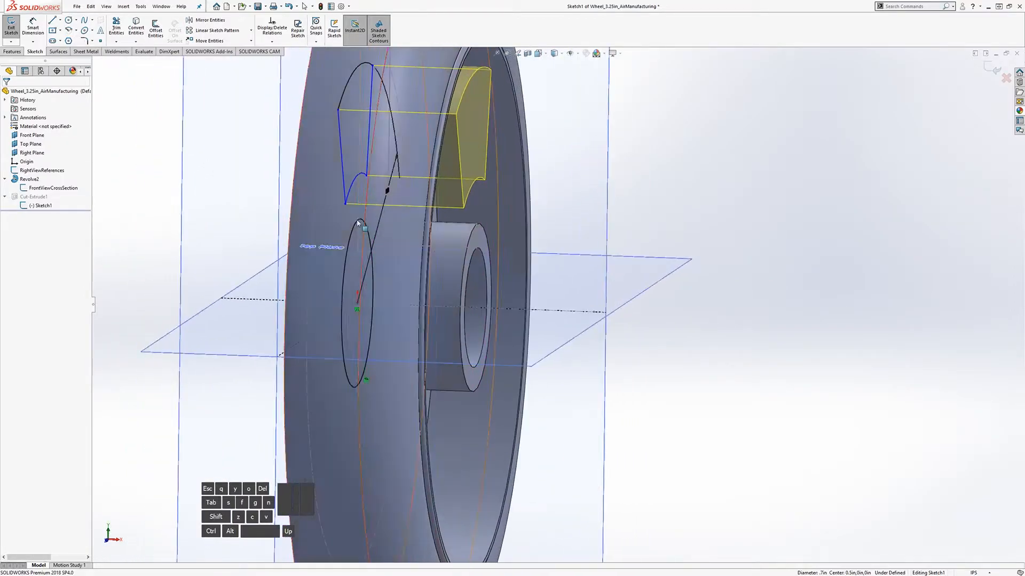
scroll(441, 210, up, 4)
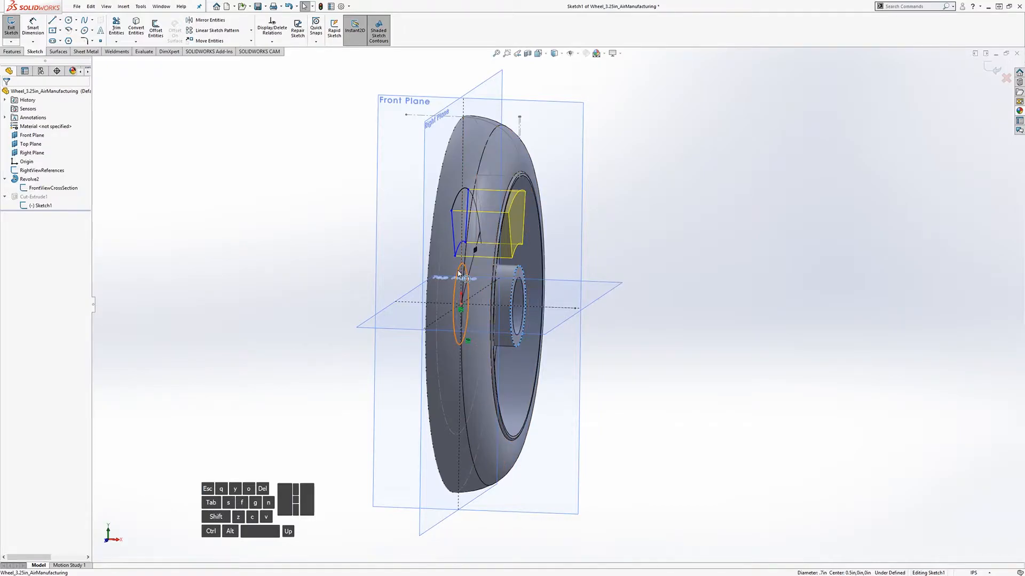
mouse_move(455, 270)
middle_down()
mouse_move(397, 284)
mouse_move(441, 265)
middle_up()
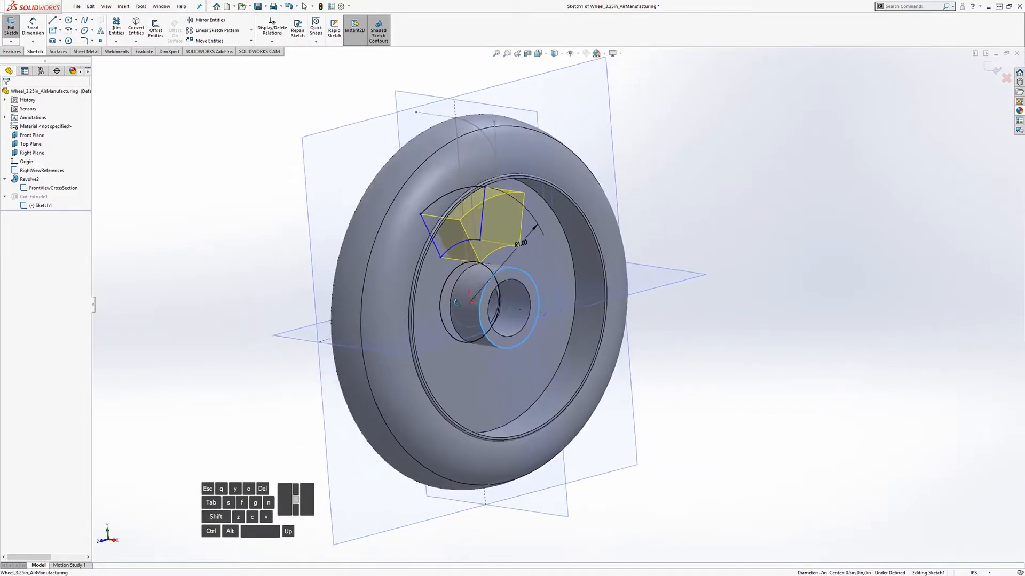
Step: Make the circle copied from the hub edge construction geometry
scroll(441, 264, down, 4)
click(441, 264)
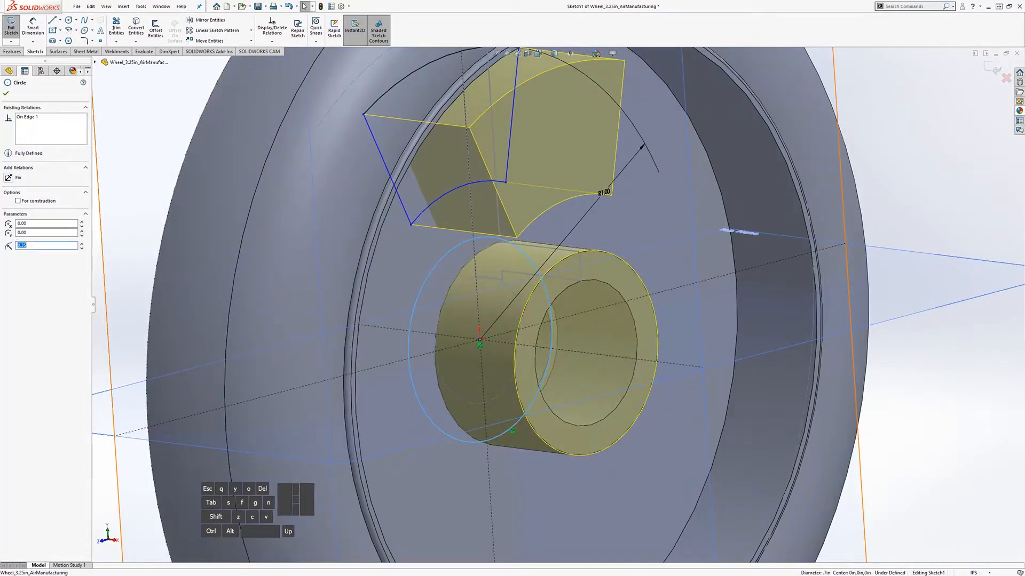
click(18, 202)
click(889, 188)
scroll(631, 366, down, 4)
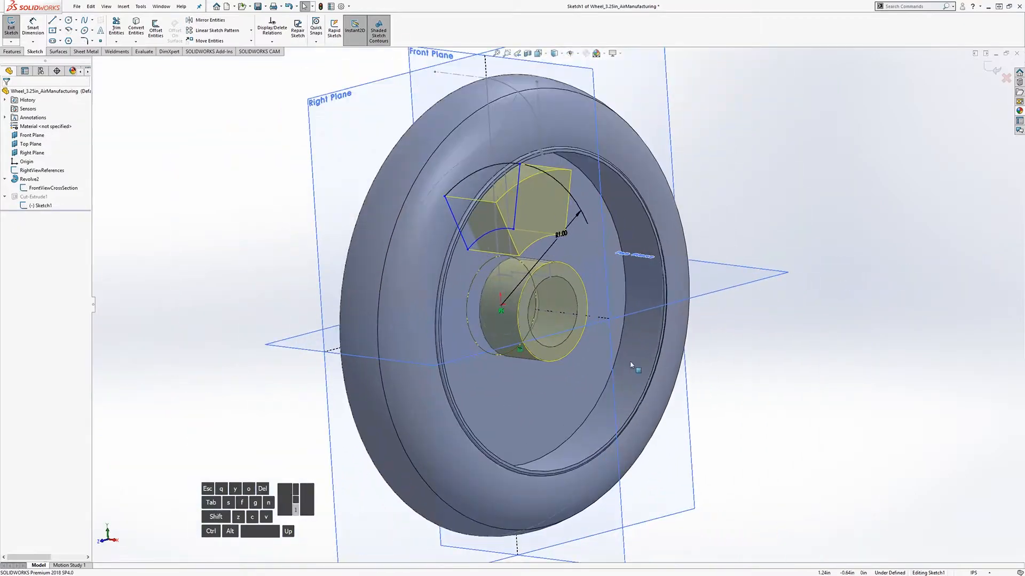
scroll(556, 322, down, 3)
middle_drag(552, 307, 529, 292)
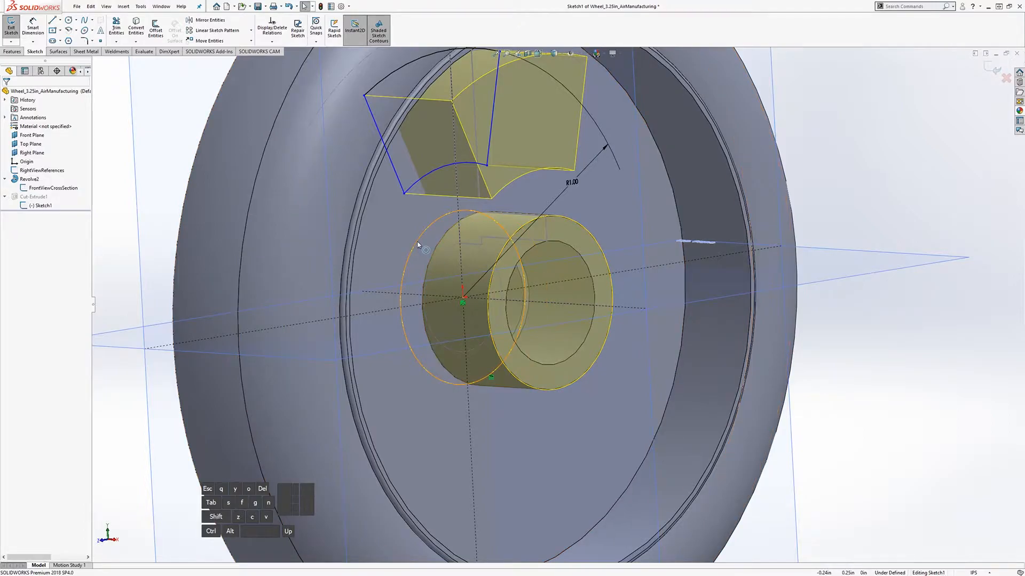
Step: Delete the hub construction circle from Sketch1
click(510, 239)
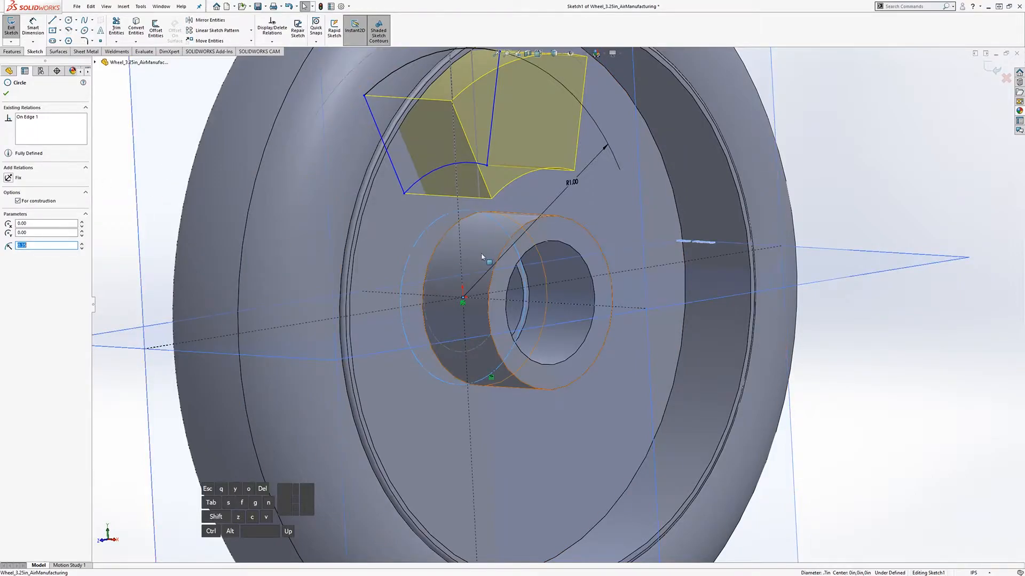
key(Delete)
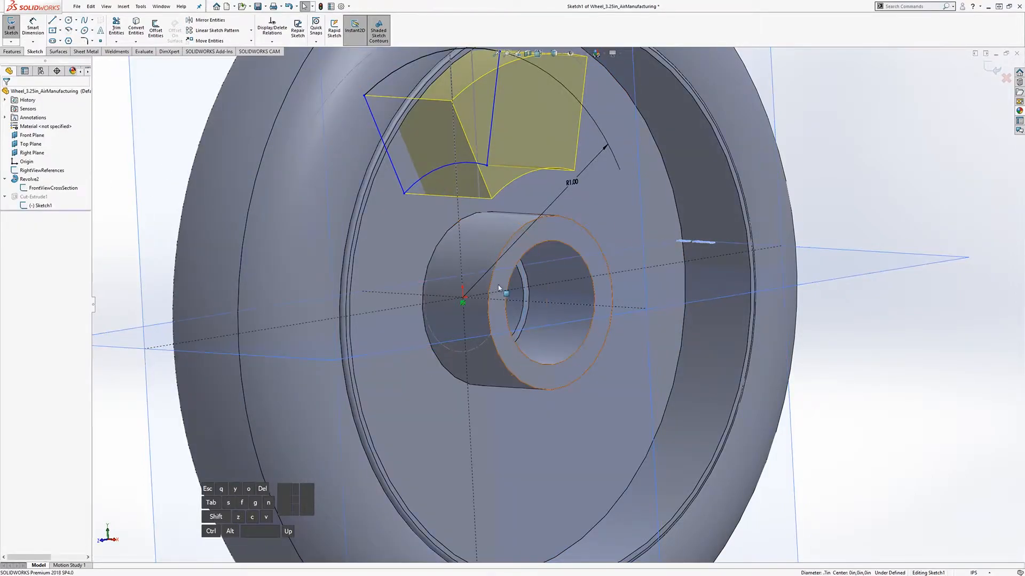
scroll(551, 297, up, 2)
scroll(598, 298, down, 2)
middle_drag(526, 300, 538, 289)
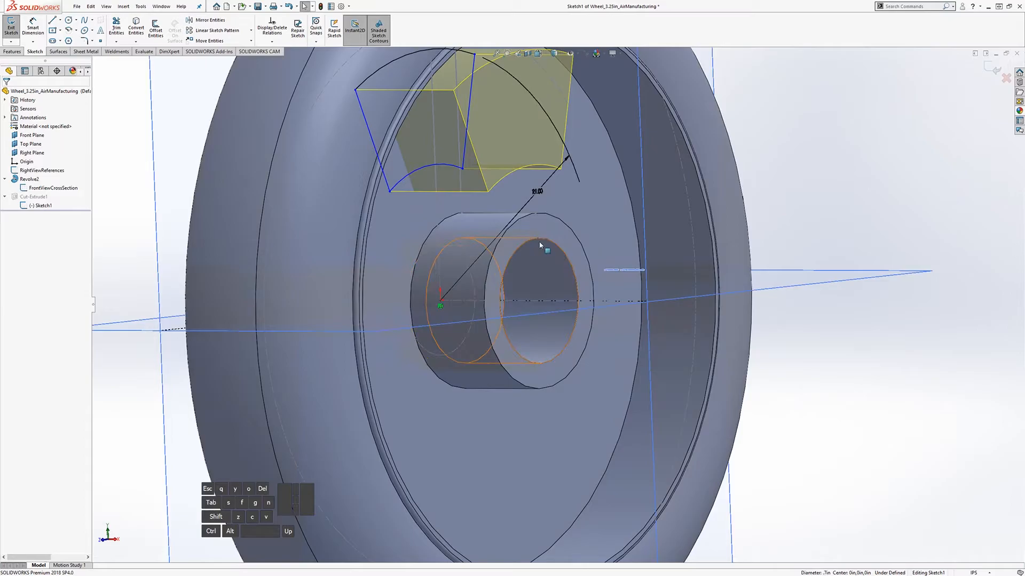
middle_drag(528, 218, 523, 223)
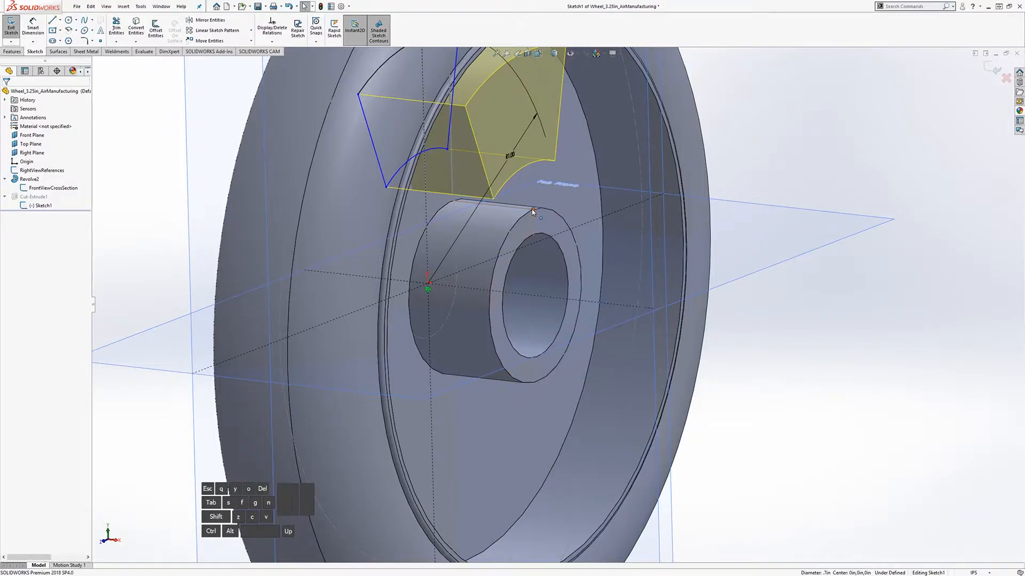
Step: Draw a circle centred on the origin with a radius of about 0.38
middle_drag(523, 255, 487, 240)
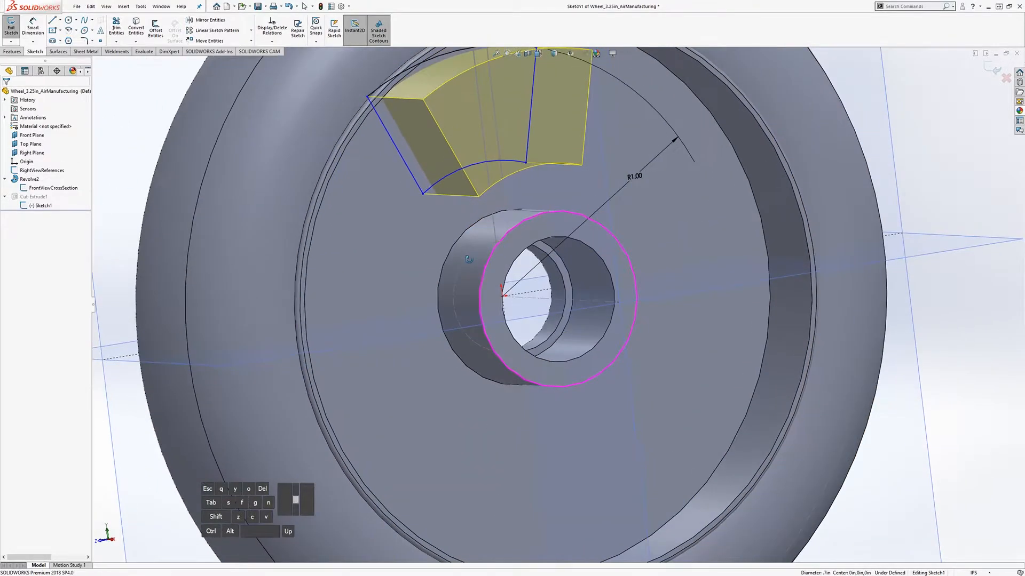
click(69, 22)
middle_drag(540, 308, 519, 312)
click(499, 297)
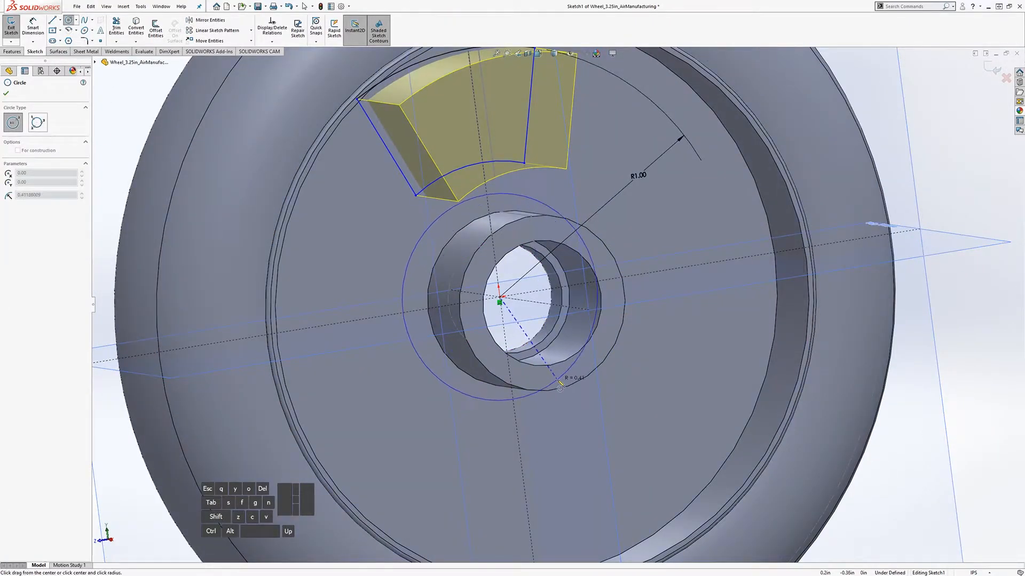
middle_drag(562, 380, 555, 401)
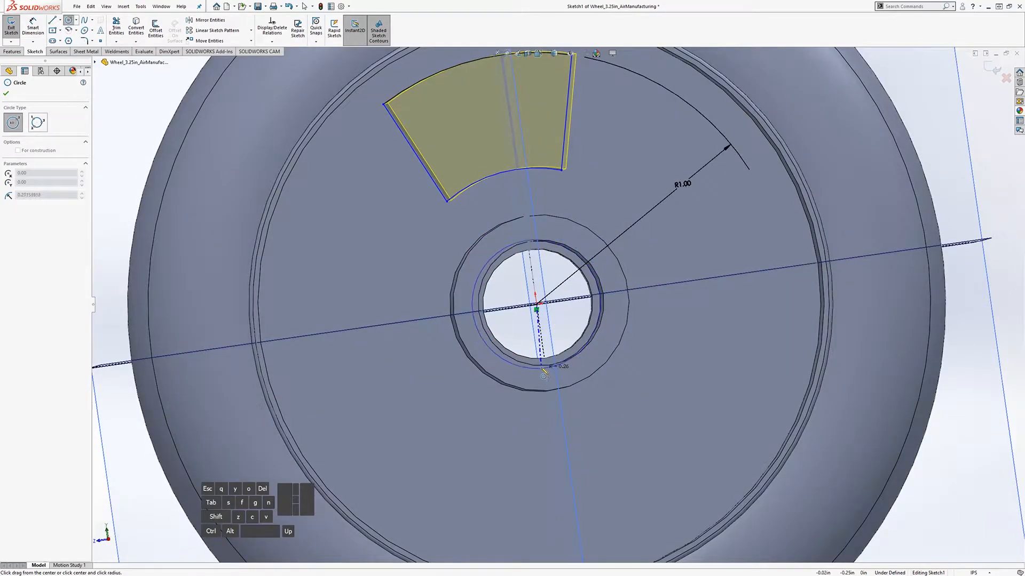
click(557, 404)
middle_drag(557, 404, 539, 282)
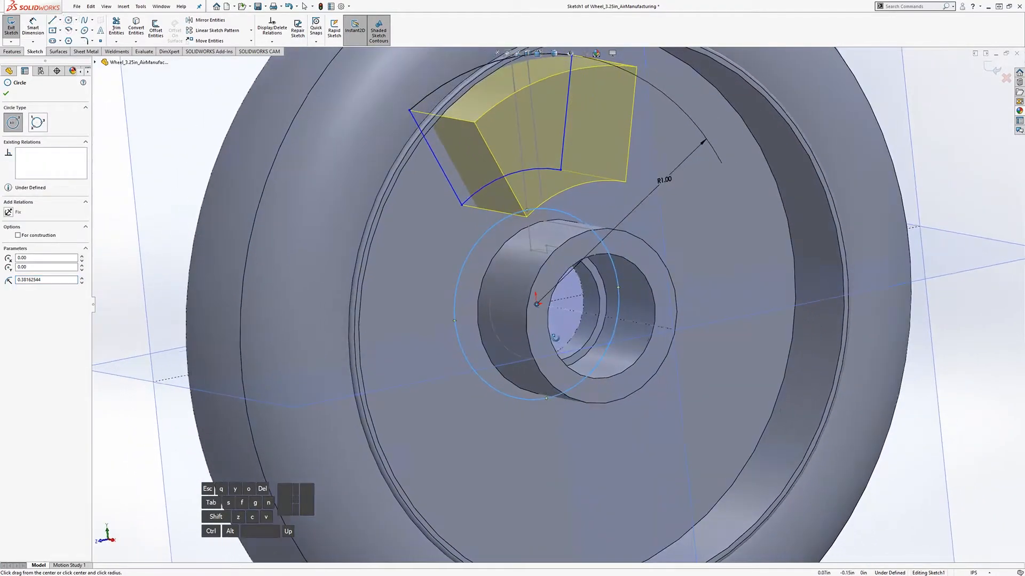
key(Escape)
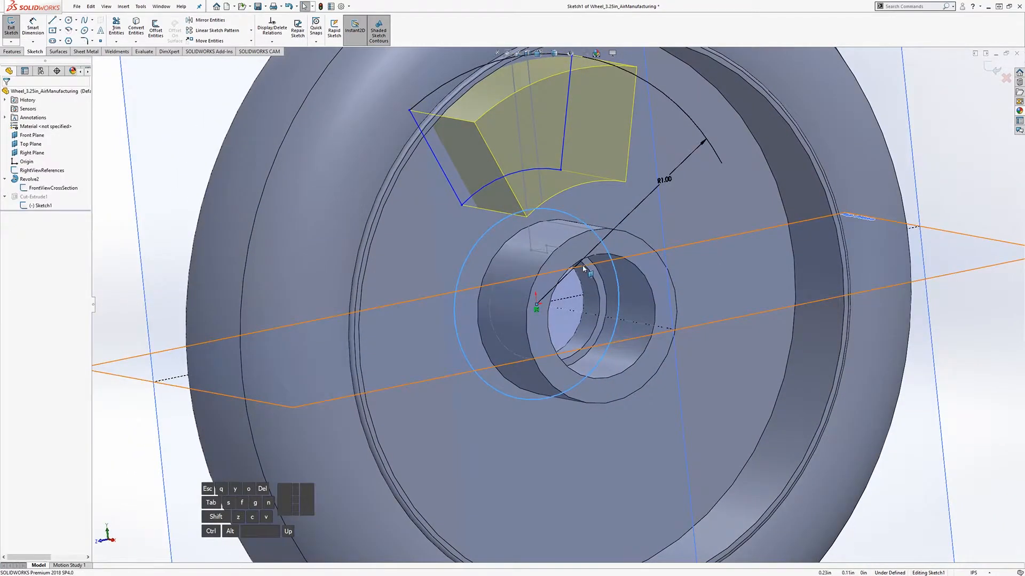
Step: Make the circle coincident with Point7 of the FrontViewCrossSection sketch
click(497, 224)
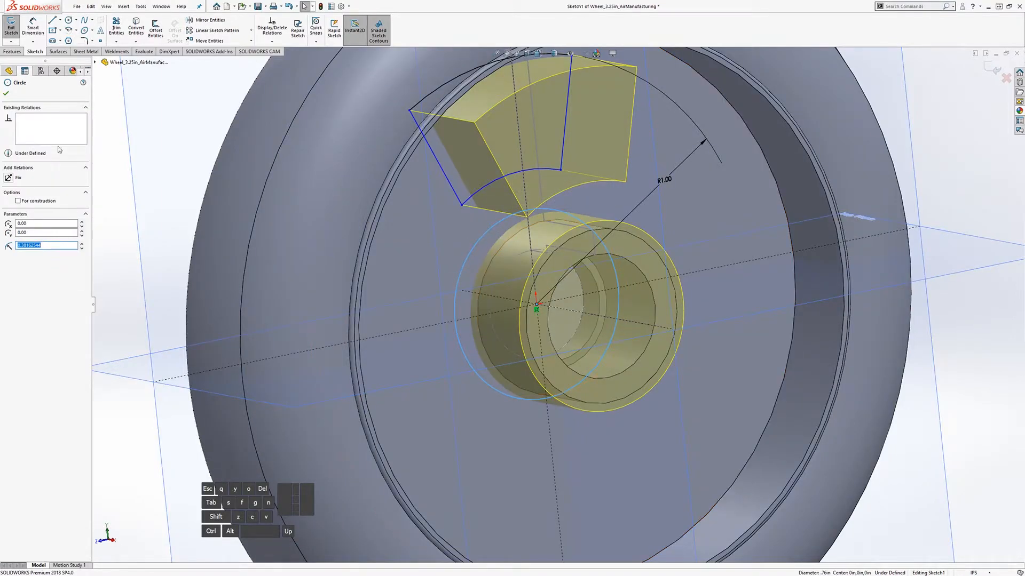
ctrl+click(593, 230)
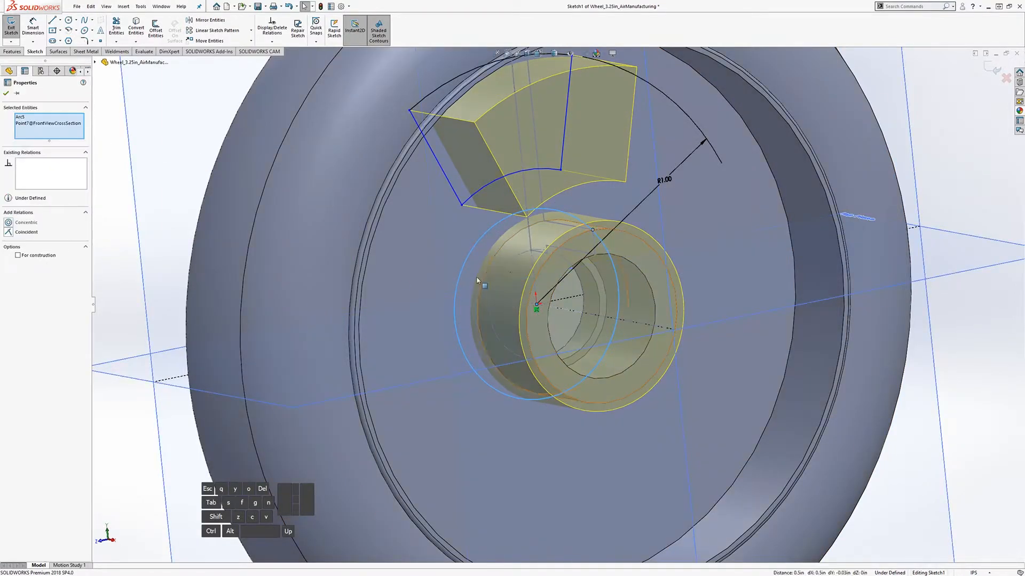
click(10, 234)
click(177, 160)
mouse_move(514, 292)
middle_down()
mouse_move(521, 277)
mouse_move(419, 265)
middle_up()
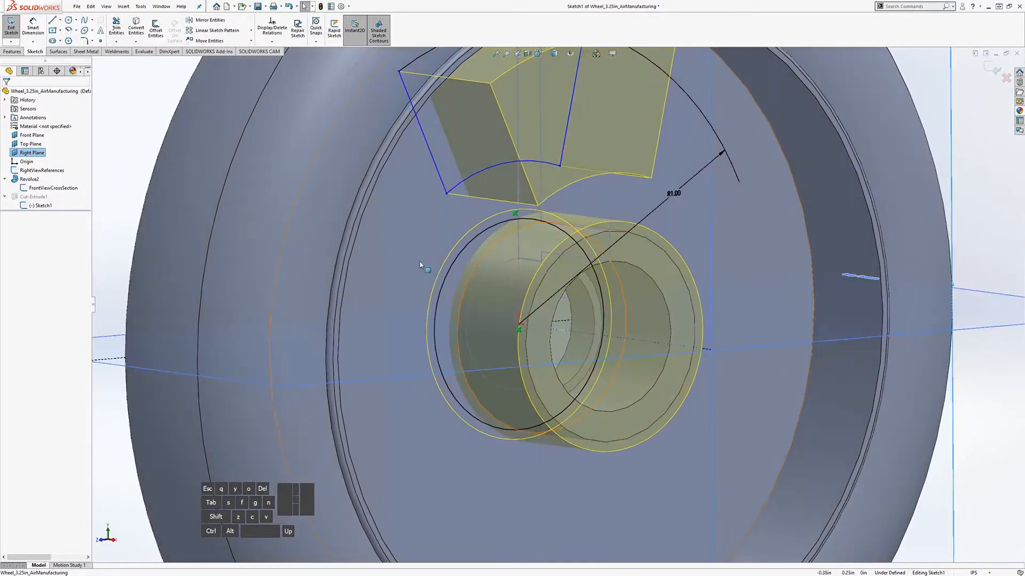
Step: Turn the origin-centred 0.35 circle into construction geometry
click(461, 255)
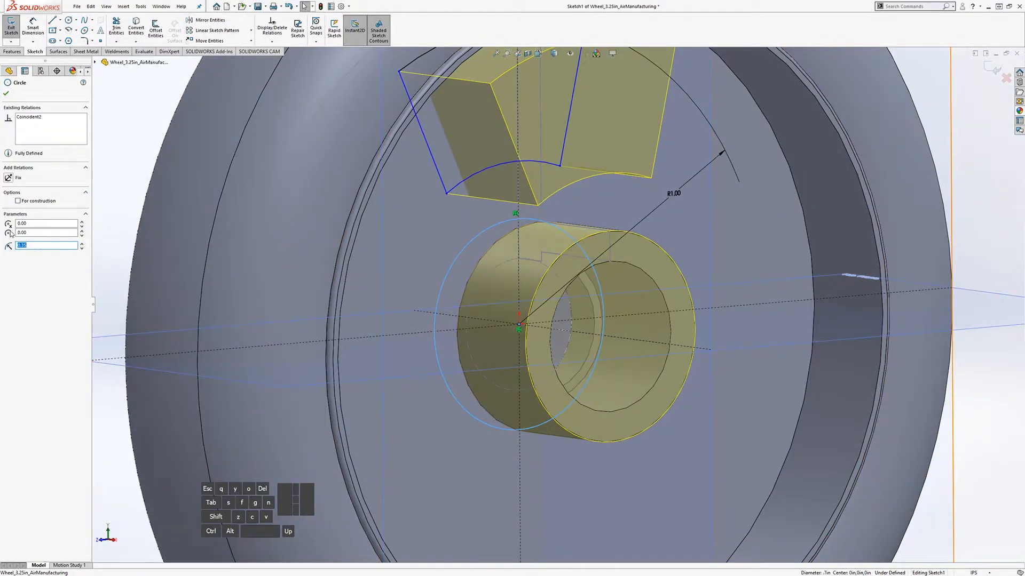
click(18, 202)
middle_drag(424, 303, 396, 300)
click(128, 121)
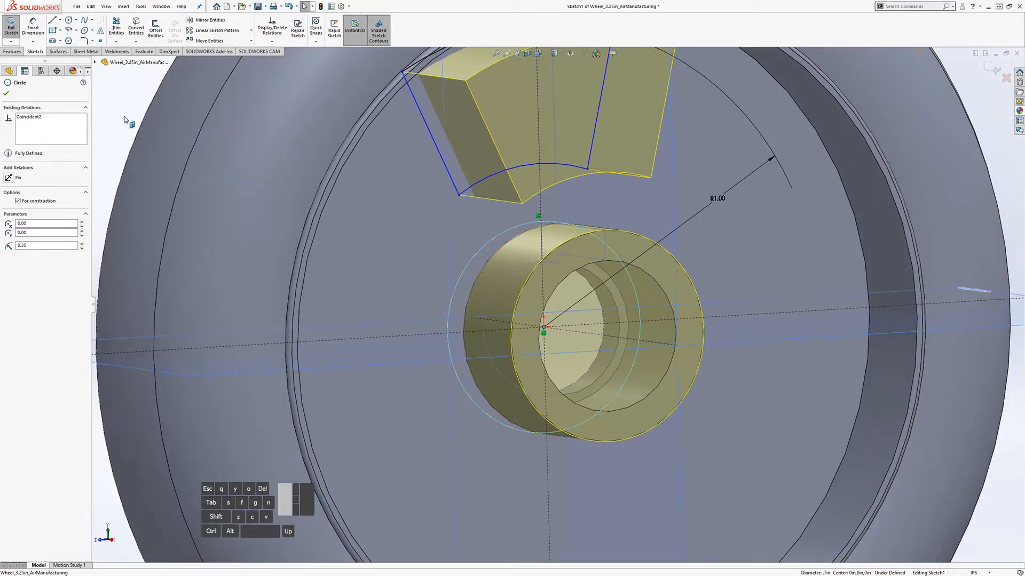
Step: Dimension the spoke's bottom arc 0.025 in from the construction circle
click(23, 26)
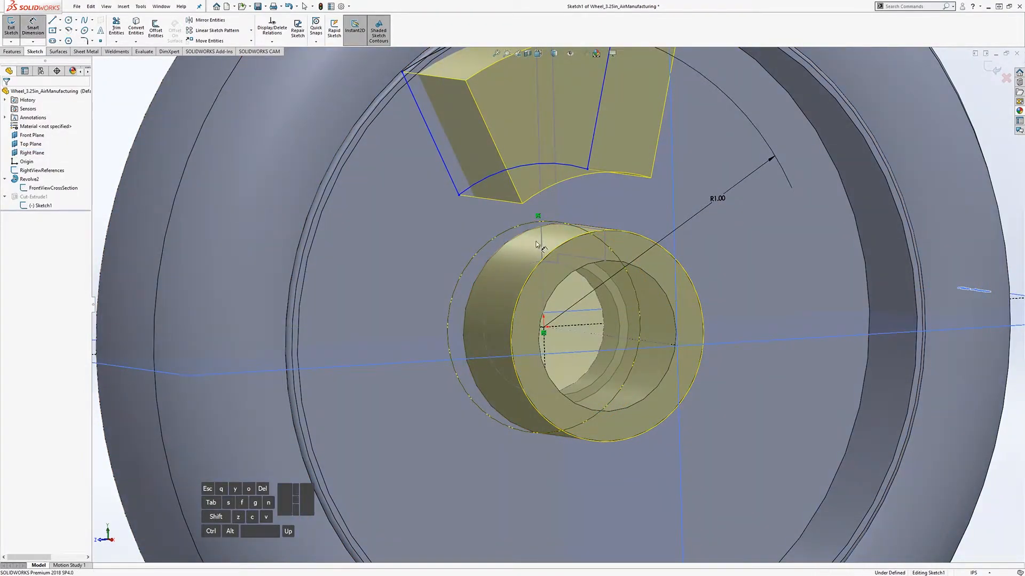
click(491, 180)
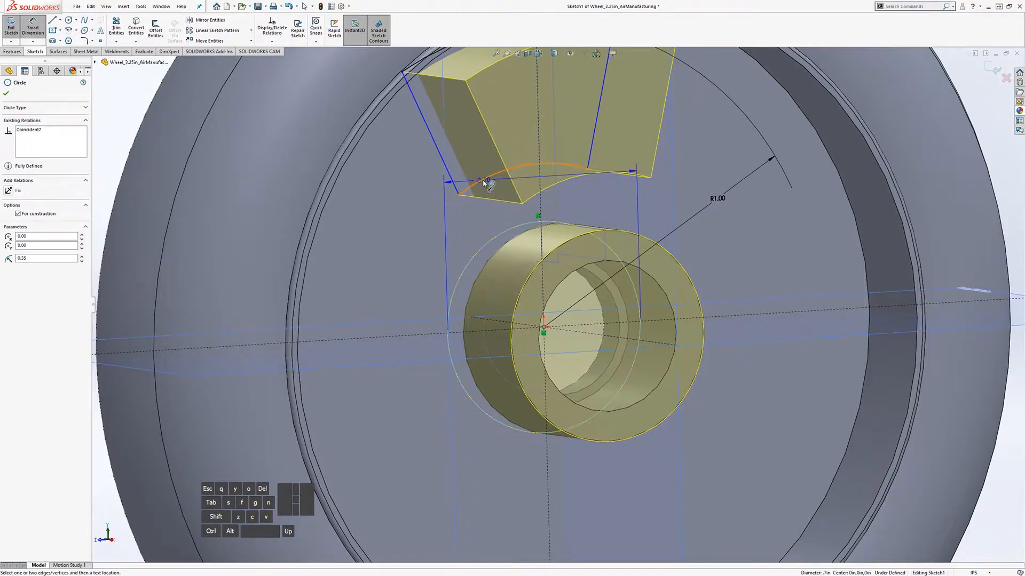
click(506, 211)
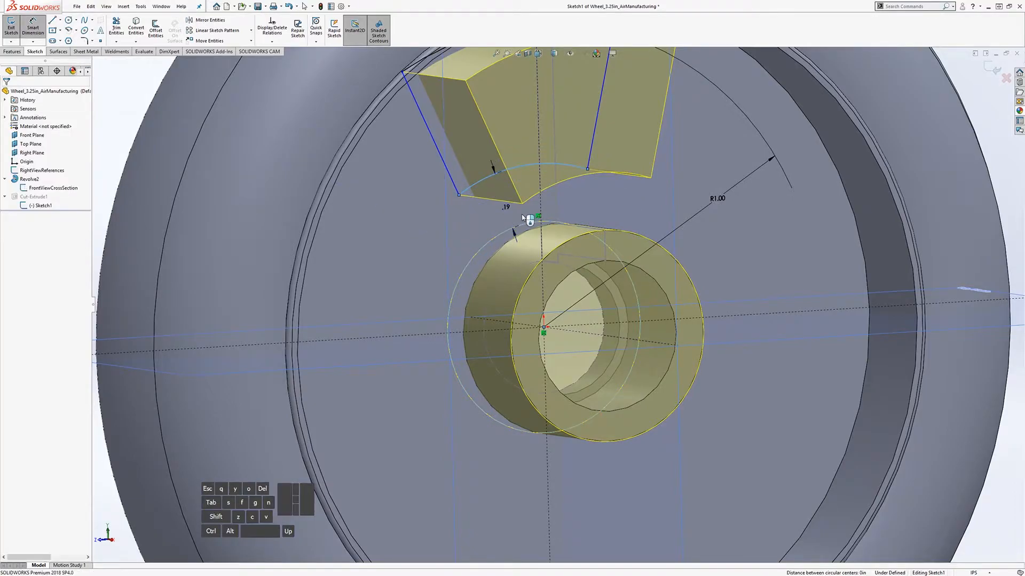
text(.025)
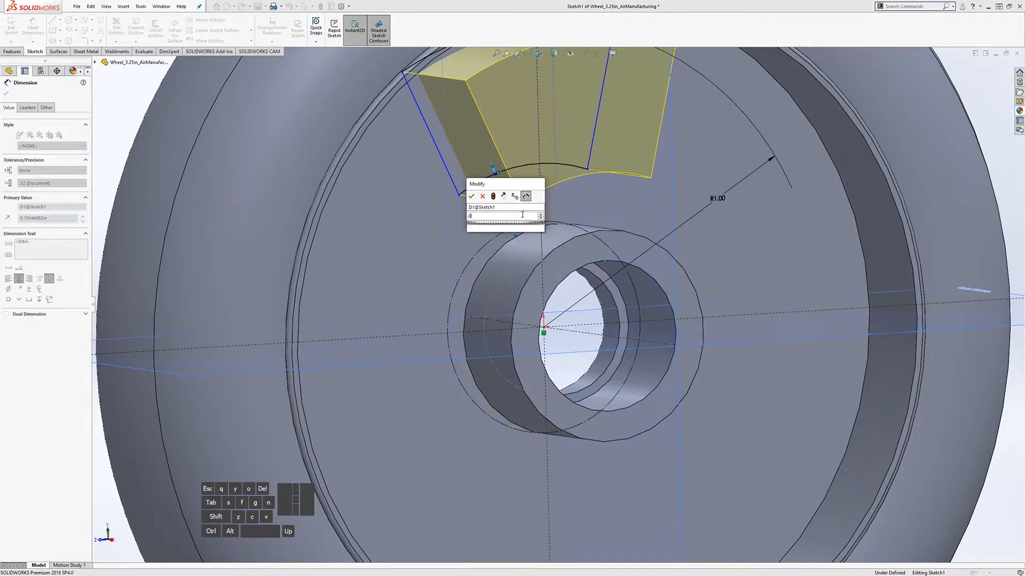
key(Return)
key(f)
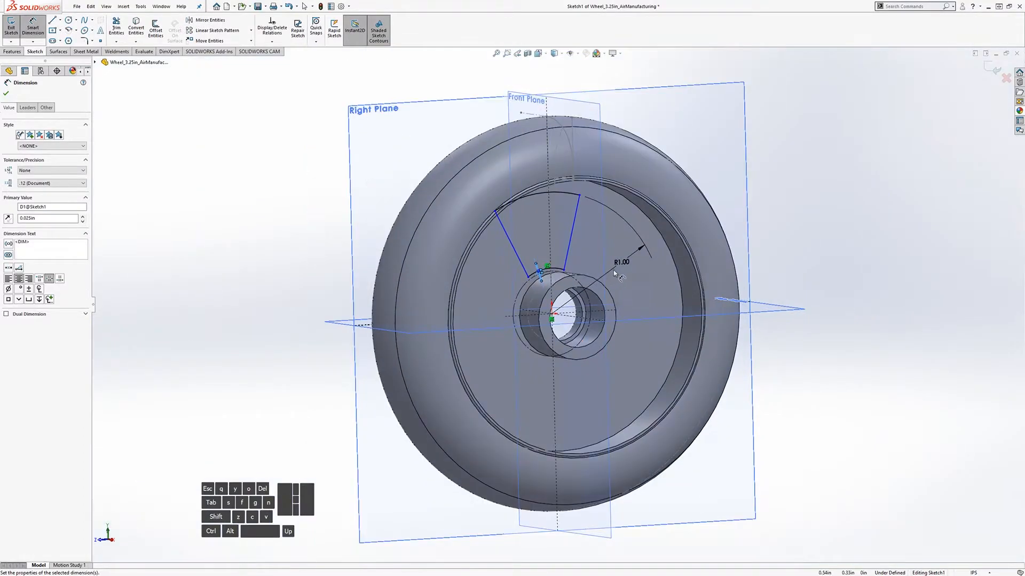
key(Escape)
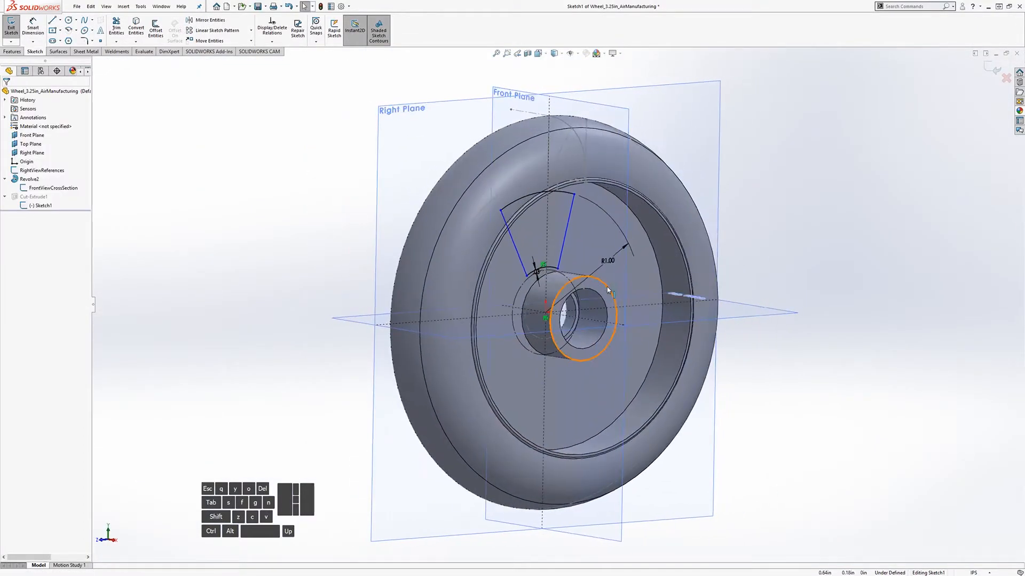
scroll(607, 287, down, 5)
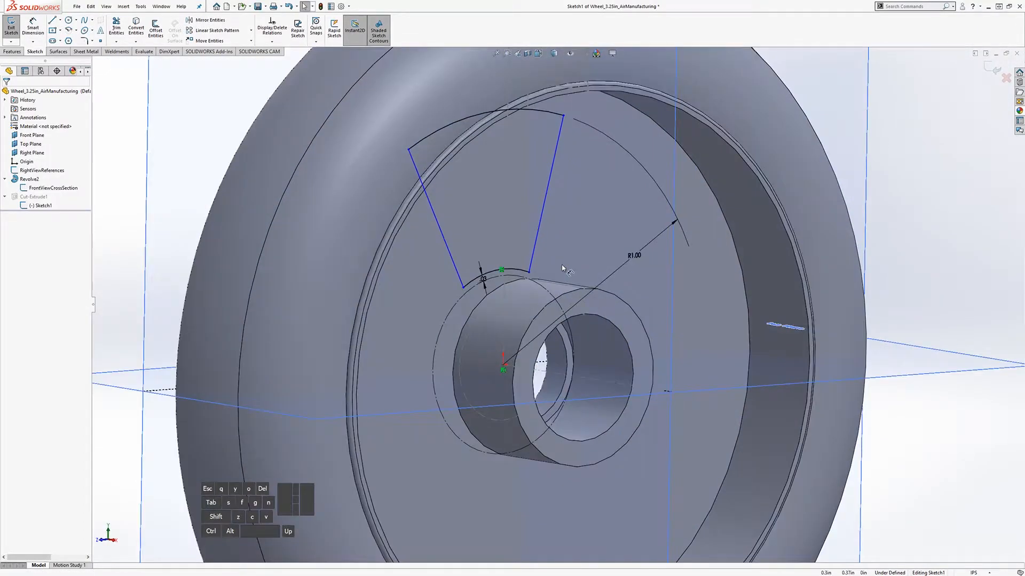
Step: Exit Sketch1 and change the FrontViewCrossSection hub dimension to .50
click(11, 26)
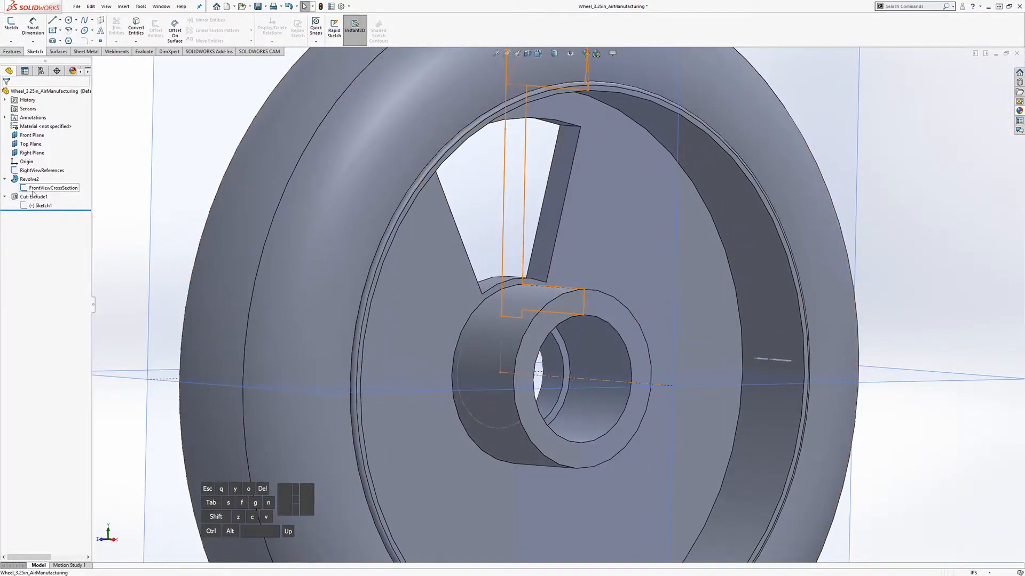
click(51, 188)
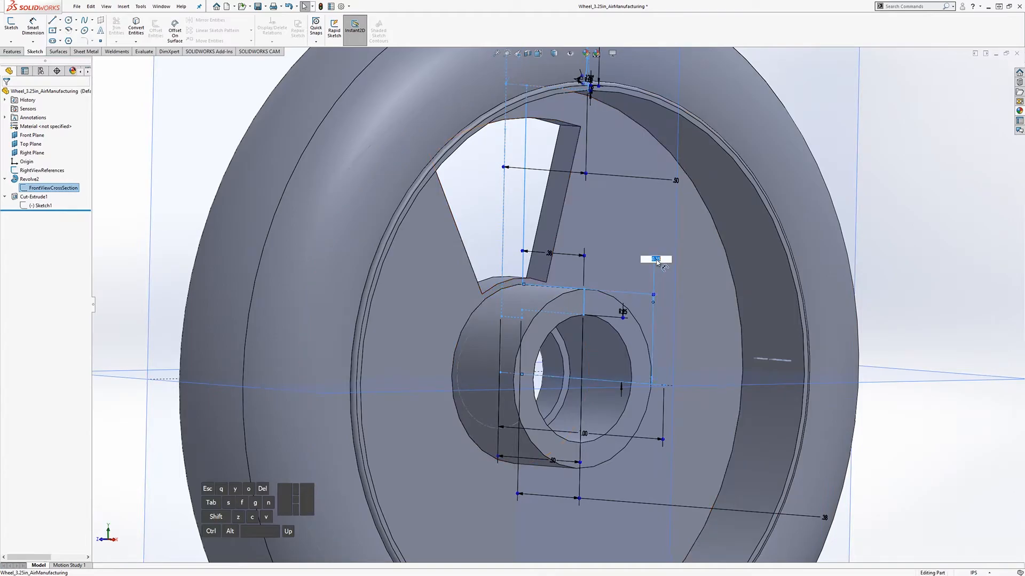
text(.5)
key(Return)
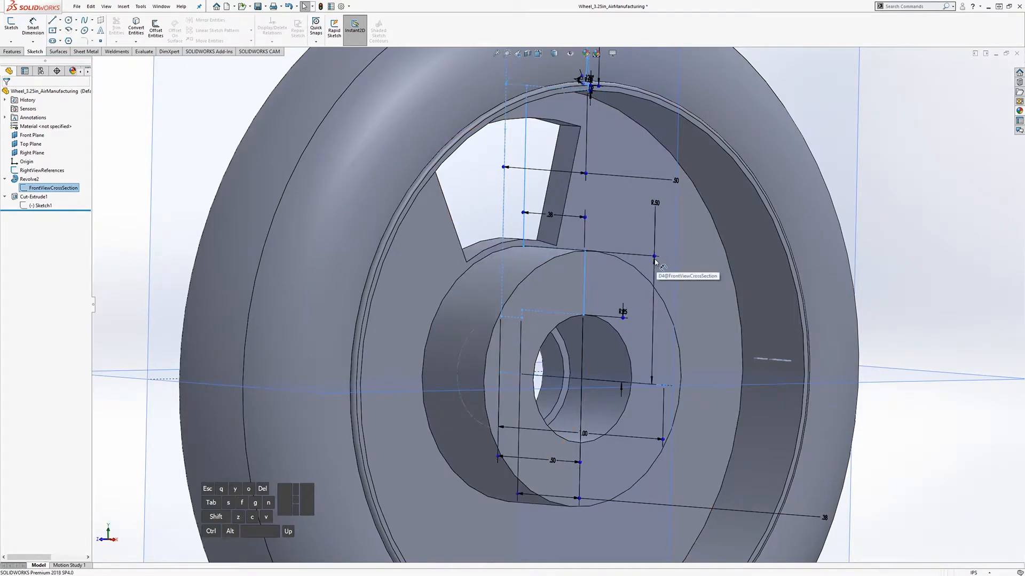
scroll(448, 281, up, 2)
click(247, 199)
Step: Orbit and zoom around the wheel to inspect the enlarged hub
mouse_move(560, 303)
middle_down()
mouse_move(537, 302)
mouse_move(574, 313)
middle_up()
scroll(593, 308, up, 2)
scroll(594, 309, down, 1)
scroll(582, 331, up, 4)
scroll(593, 353, down, 1)
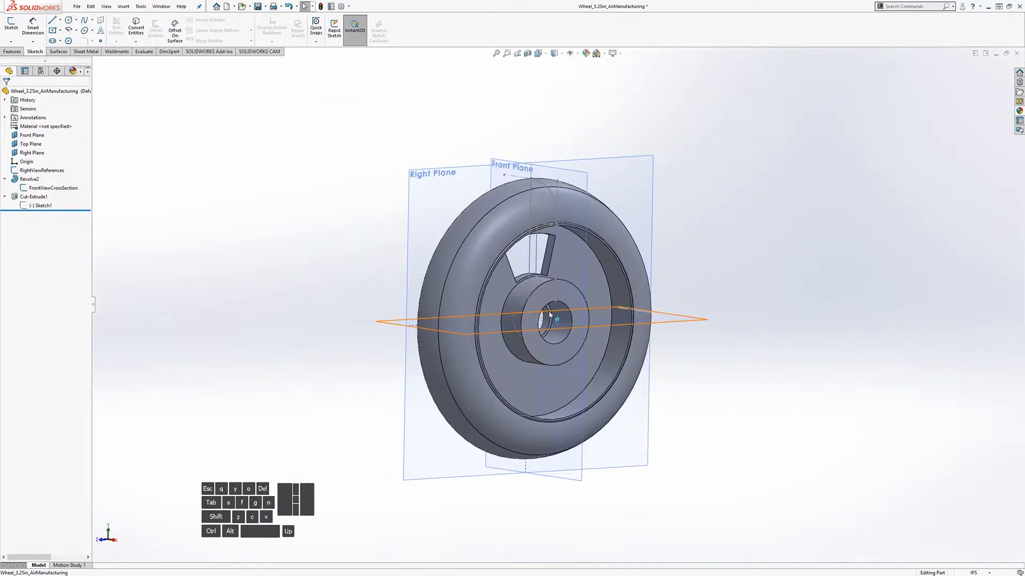
scroll(546, 287, down, 3)
middle_drag(547, 286, 563, 300)
scroll(568, 303, down, 1)
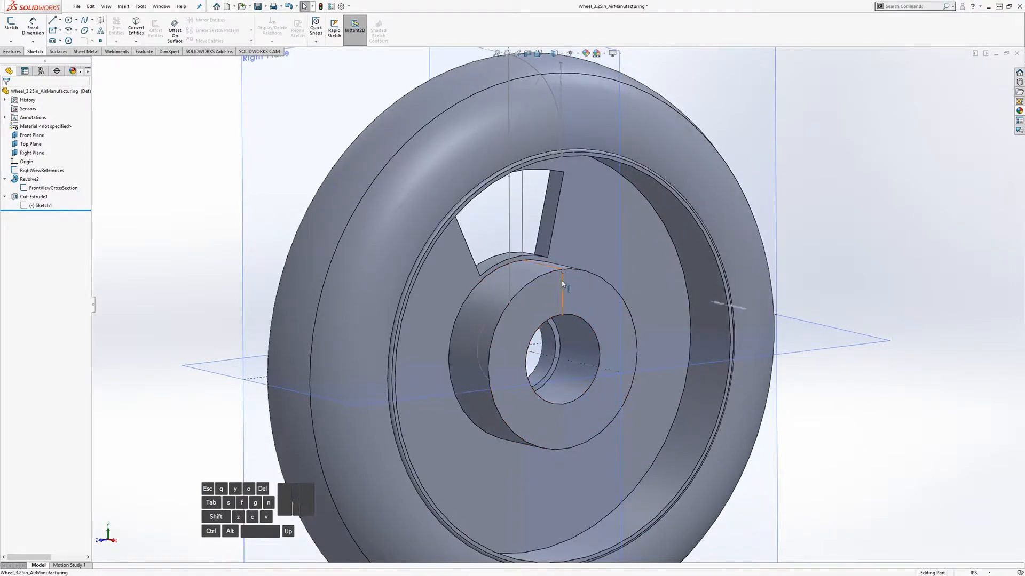
Step: Undo the hub change, orbit to a face-on view, and show Sketch1's R1.00 dimension
click(43, 207)
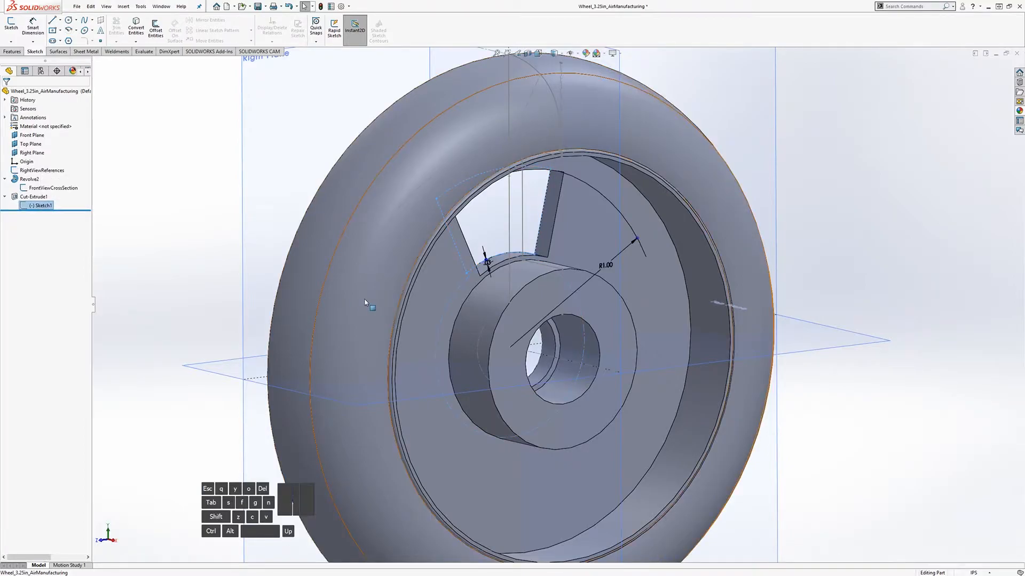
click(141, 208)
key(ctrl+z)
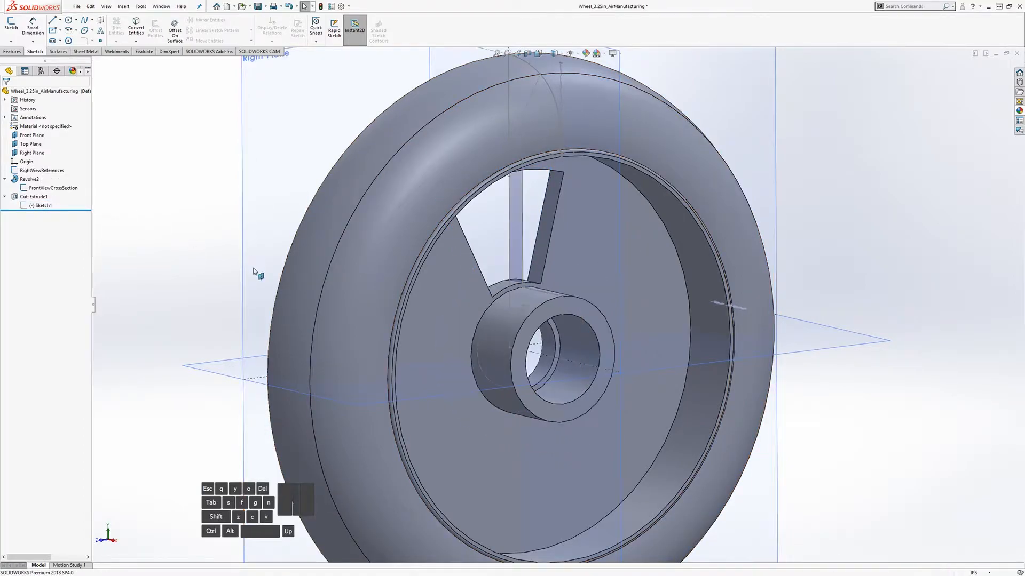
middle_drag(526, 234, 548, 229)
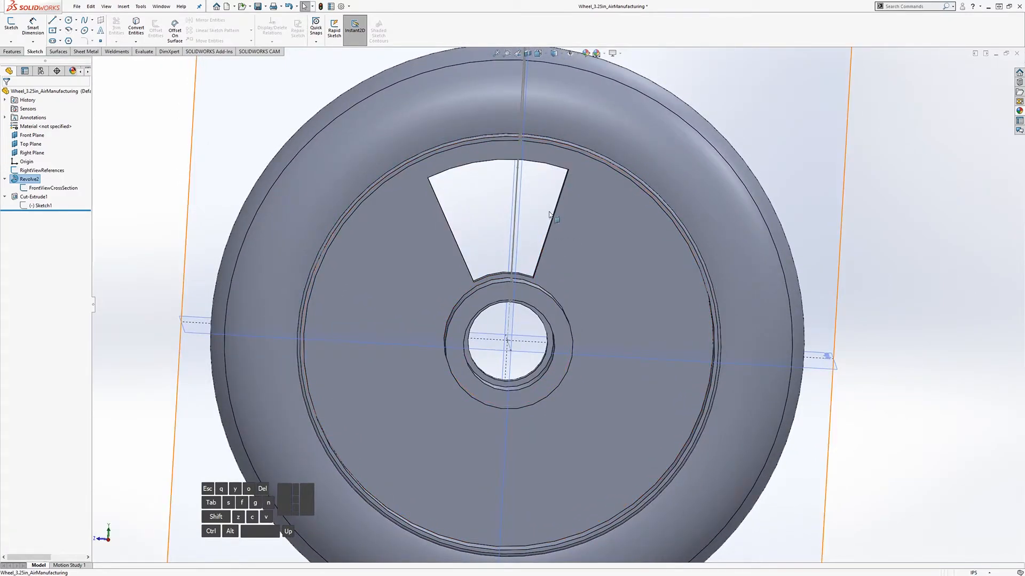
middle_drag(560, 269, 613, 244)
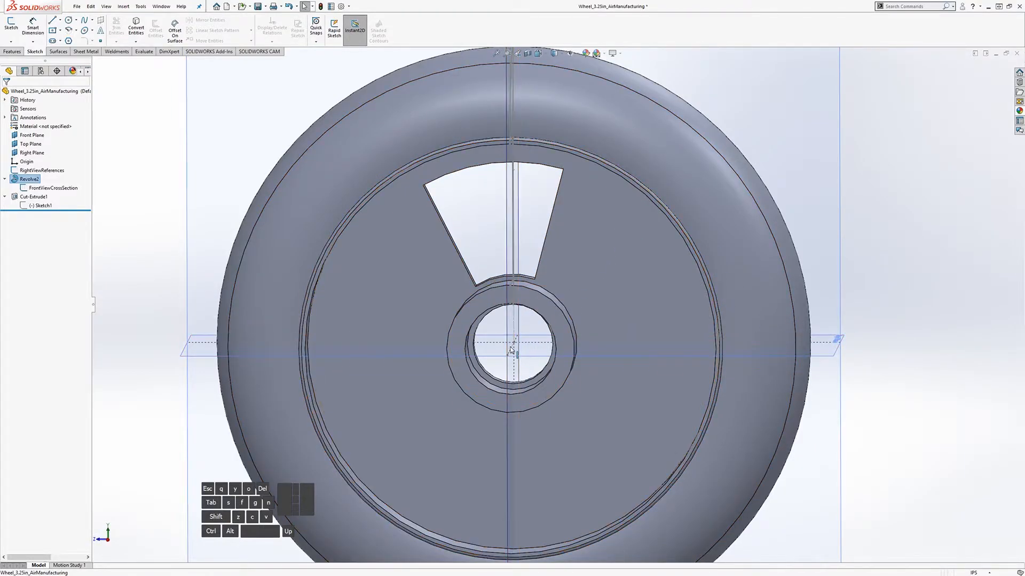
click(51, 208)
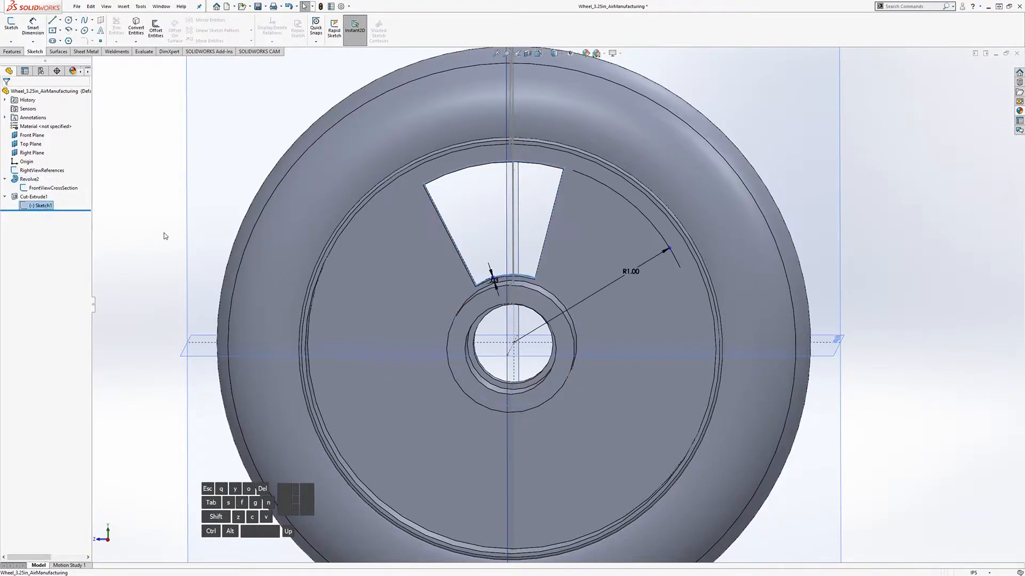
Step: Edit Sketch1 and swing the wedge's right and left edges and arc endpoint outward
click(12, 27)
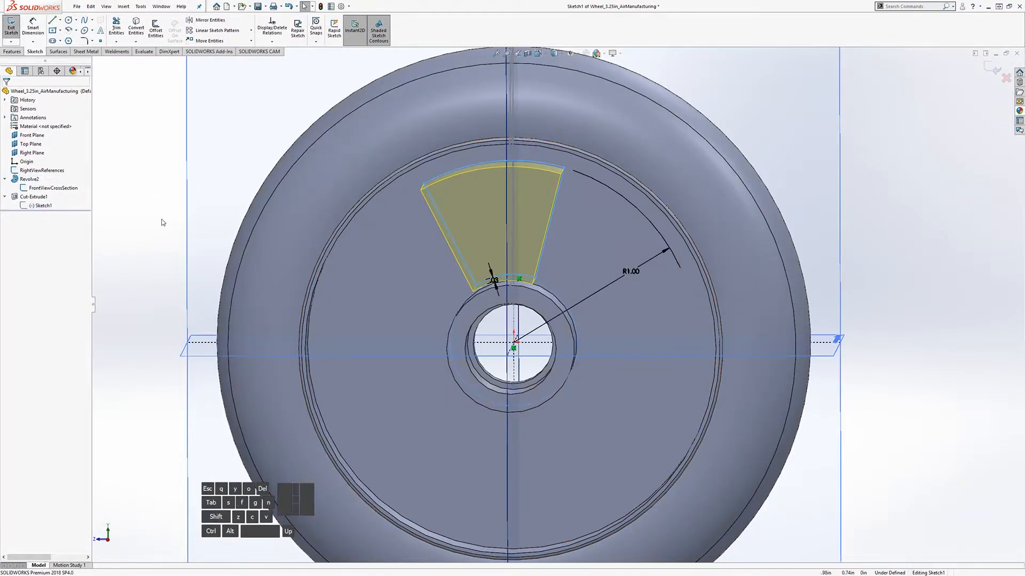
mouse_move(552, 281)
middle_down()
mouse_move(560, 257)
mouse_move(559, 275)
middle_up()
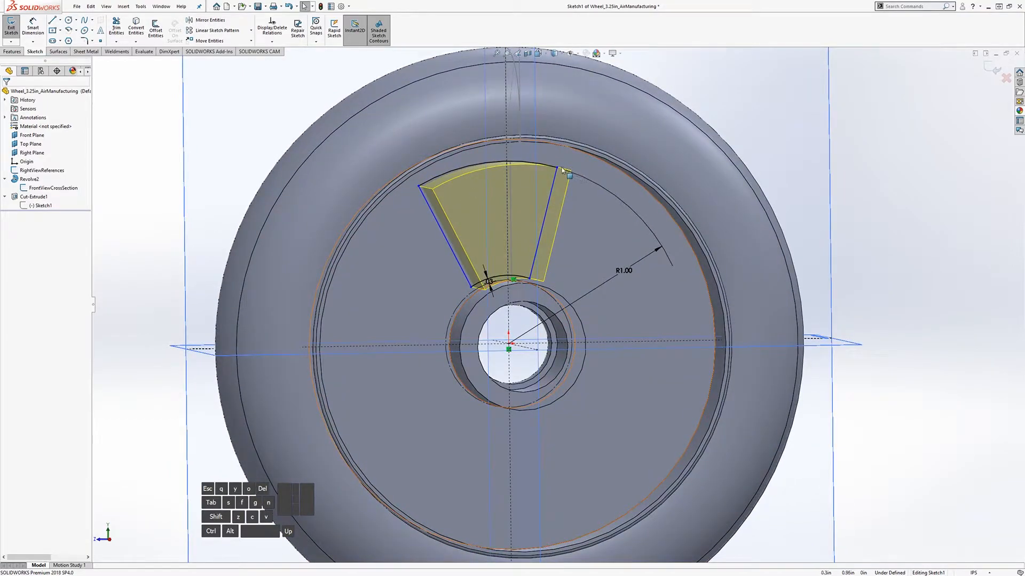
mouse_move(551, 187)
mouse_down()
mouse_move(600, 214)
mouse_move(598, 249)
mouse_up()
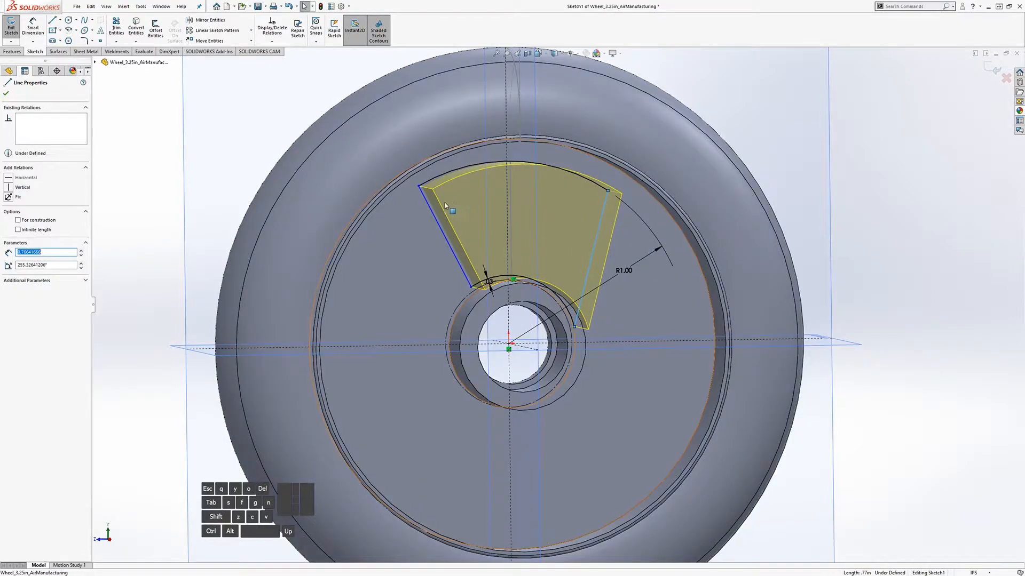
drag(426, 202, 495, 202)
mouse_move(610, 254)
middle_down()
mouse_move(583, 227)
mouse_move(609, 241)
middle_up()
drag(608, 195, 693, 300)
Step: Move the wedge's upper-left corner point to the right
click(474, 175)
drag(473, 175, 562, 175)
scroll(744, 354, up, 2)
scroll(745, 353, down, 1)
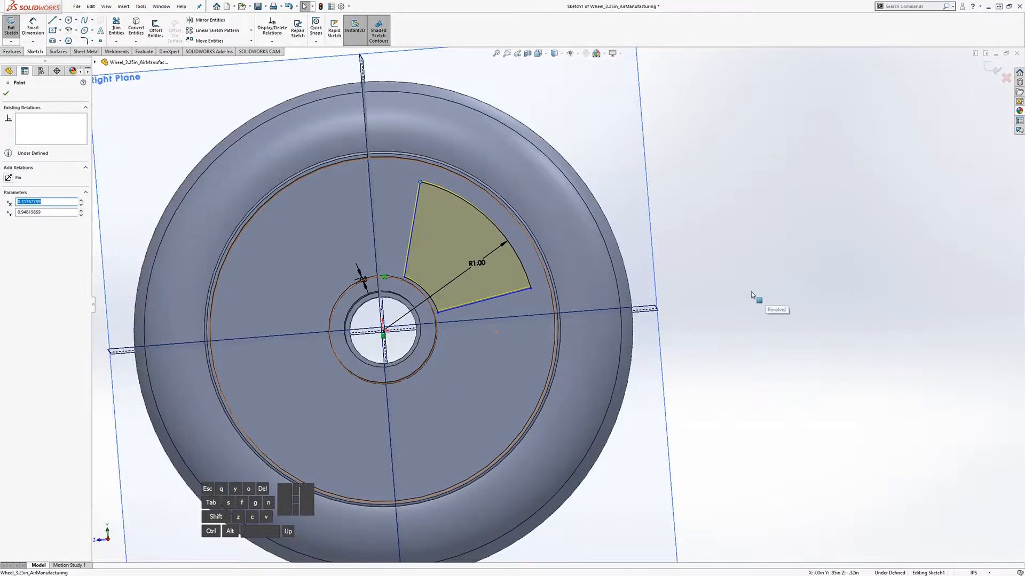
click(751, 291)
scroll(451, 308, down, 2)
mouse_move(421, 297)
middle_down()
mouse_move(405, 300)
mouse_move(455, 310)
middle_up()
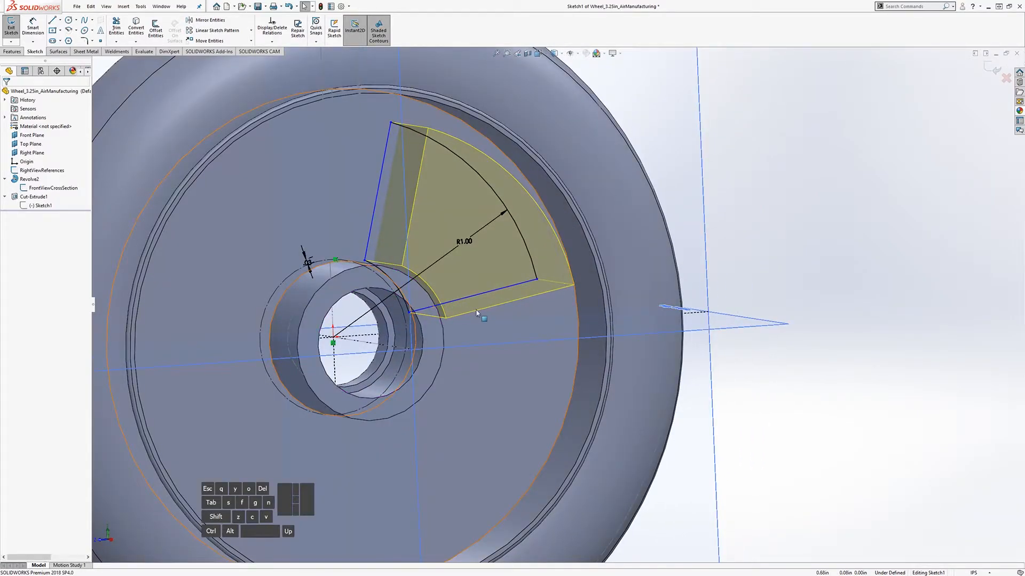
scroll(486, 317, up, 2)
scroll(496, 279, down, 1)
middle_drag(491, 276, 544, 251)
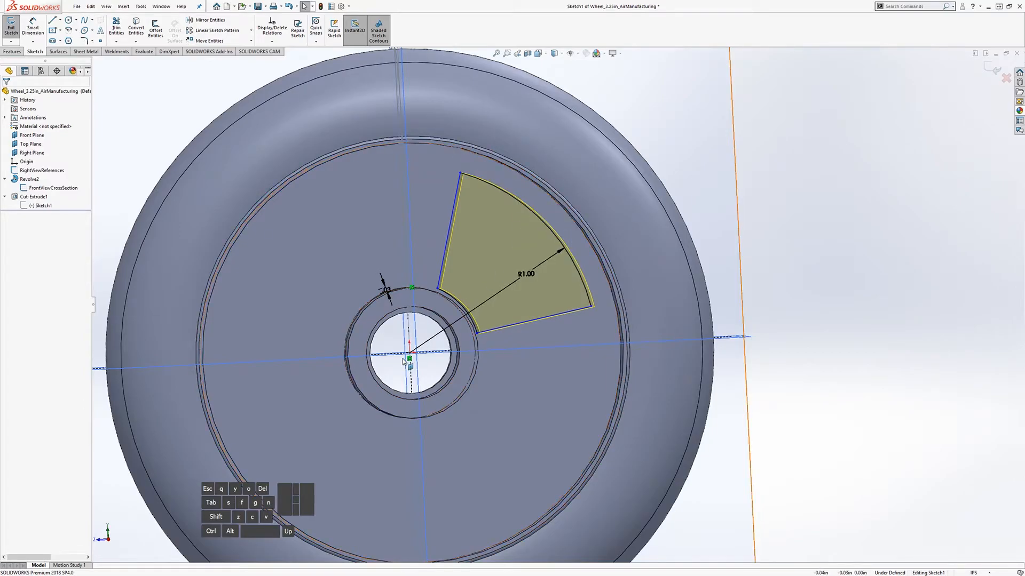
middle_drag(433, 253, 380, 286)
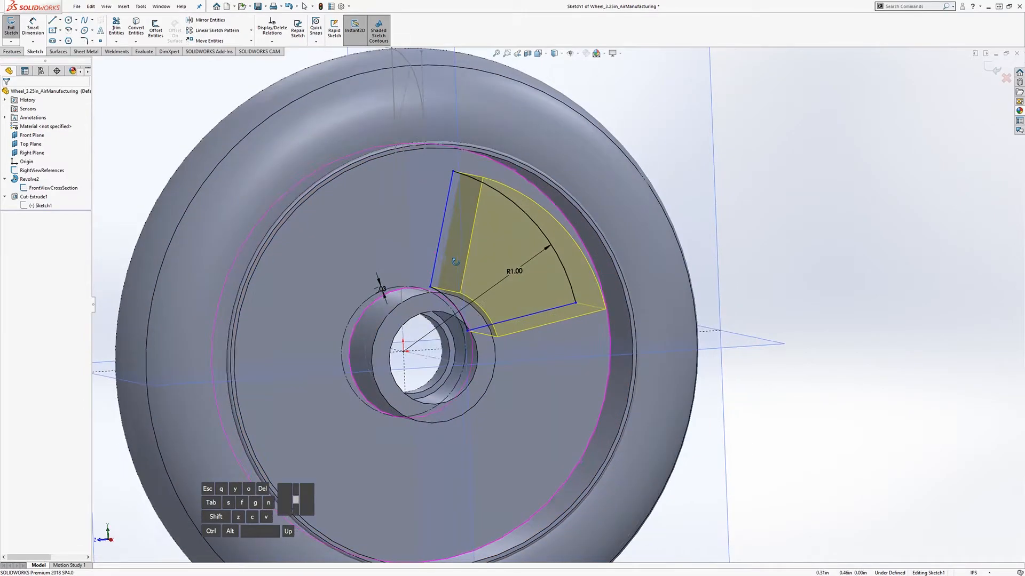
Step: Hide the RightViewReferences sketch and show the FrontViewCrossSection sketch
right_click(27, 172)
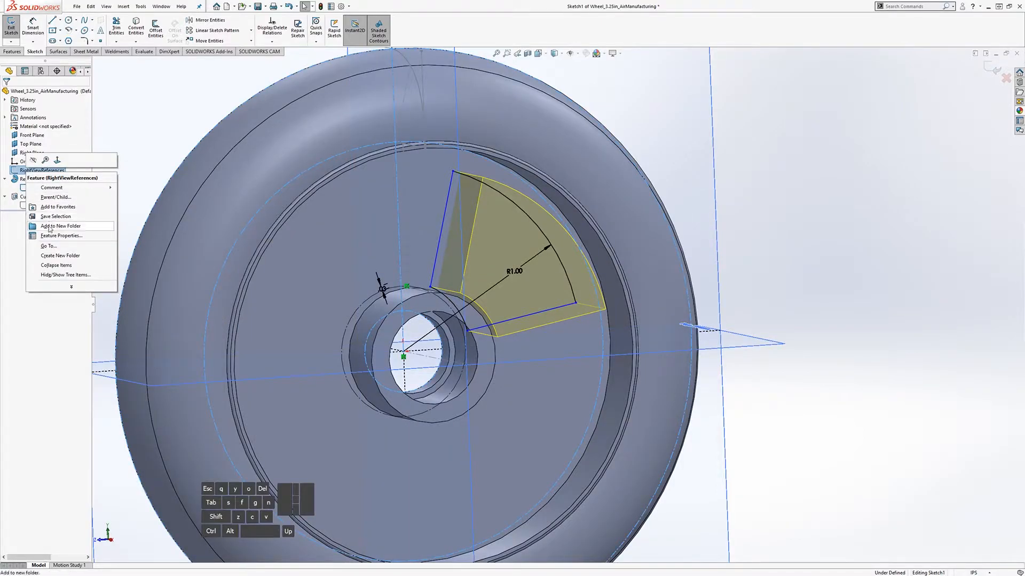
click(33, 160)
middle_drag(447, 242, 477, 268)
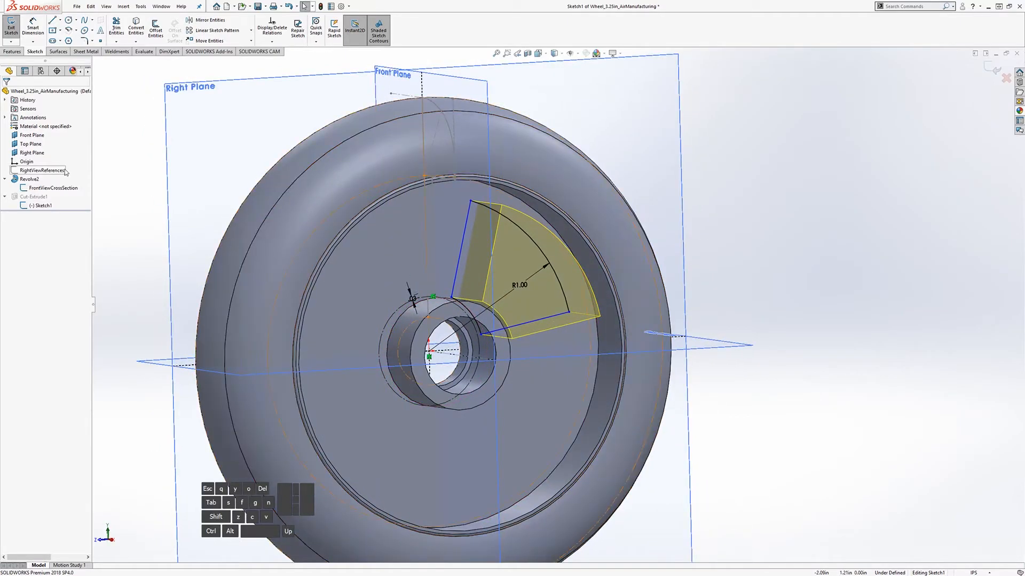
right_click(43, 171)
click(49, 160)
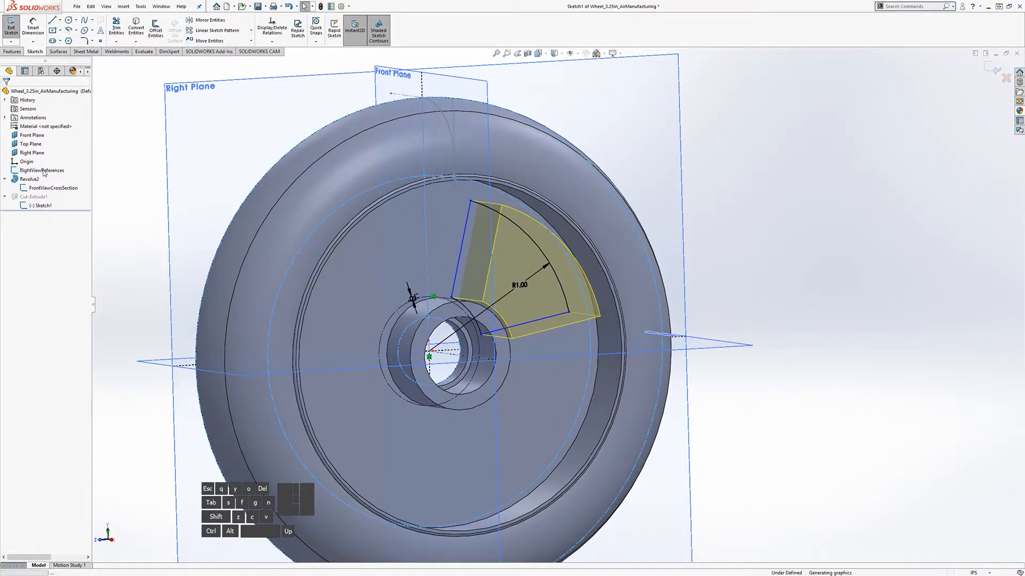
right_click(53, 188)
click(49, 177)
middle_drag(580, 243, 572, 259)
Step: Draw a vertical line upward from the sketch origin
click(52, 21)
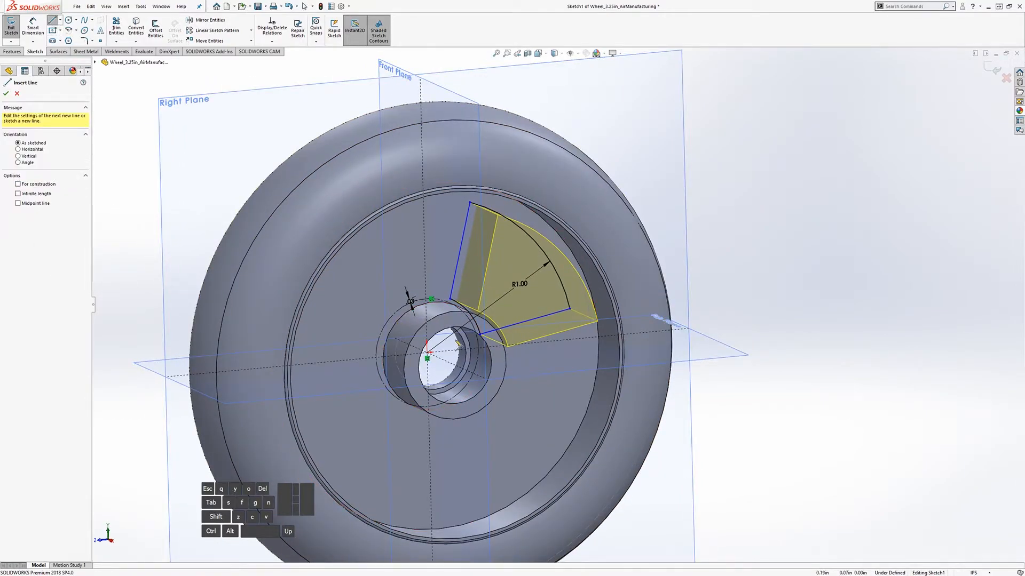
click(427, 354)
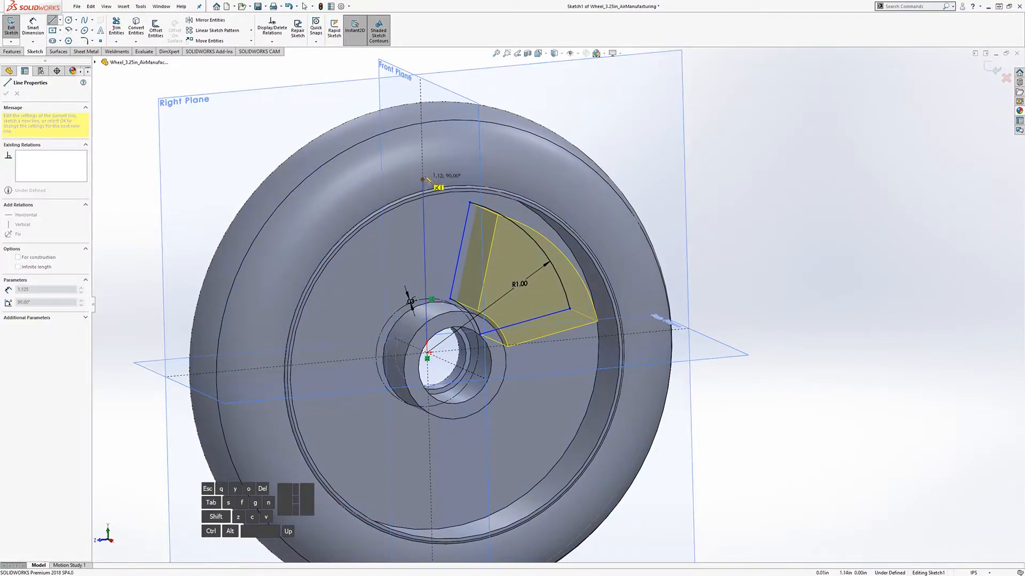
middle_drag(433, 185, 475, 210)
scroll(400, 160, down, 5)
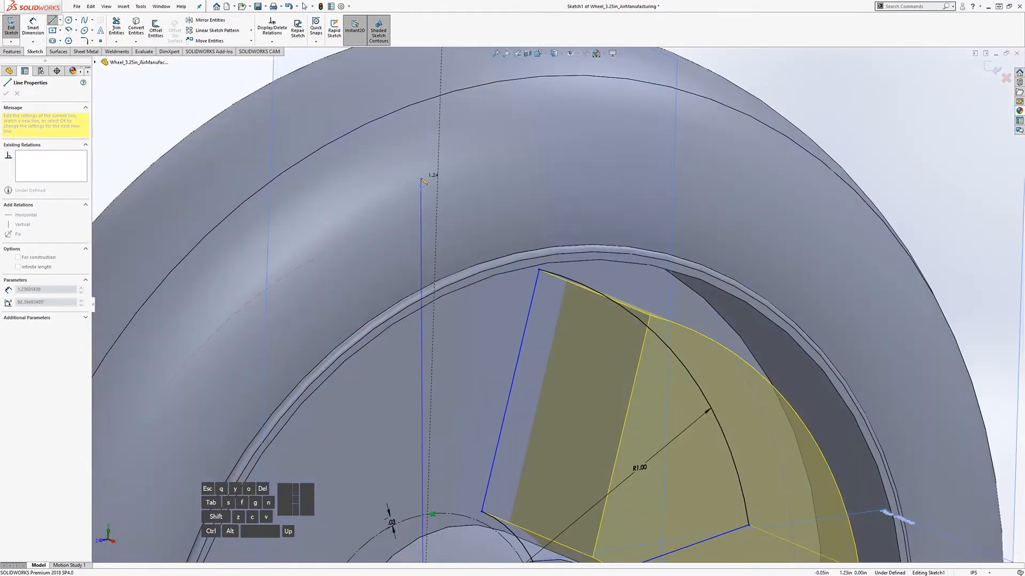
click(436, 217)
key(Escape)
scroll(680, 461, up, 5)
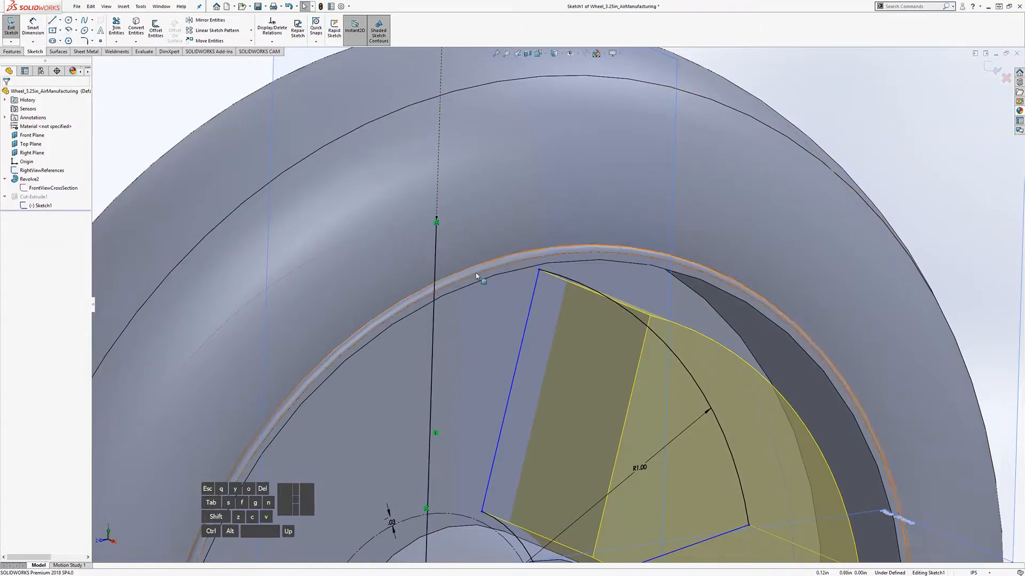
scroll(657, 460, down, 4)
middle_drag(572, 391, 491, 368)
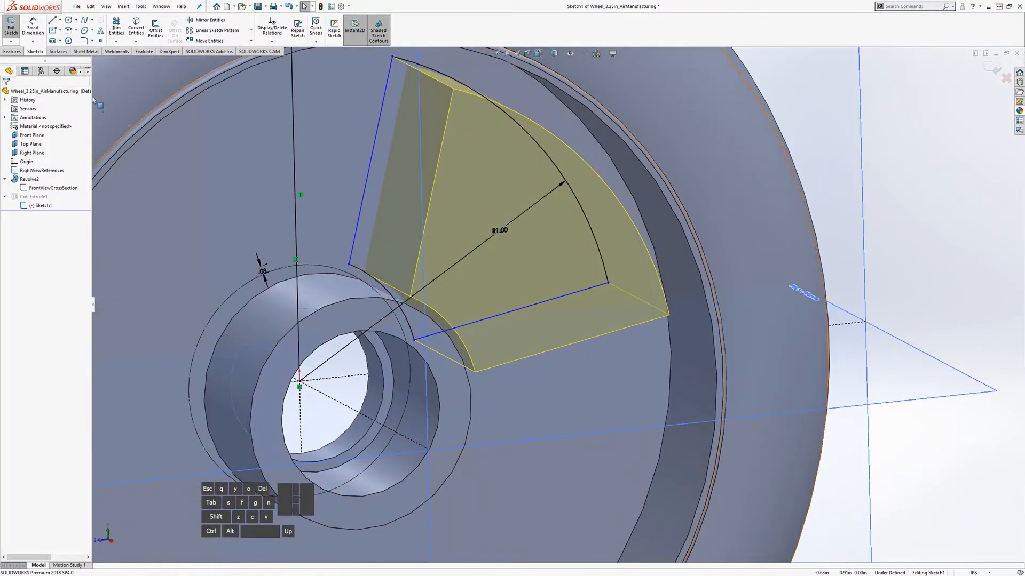
Step: Draw an angled line from the origin extending past the arc
click(56, 21)
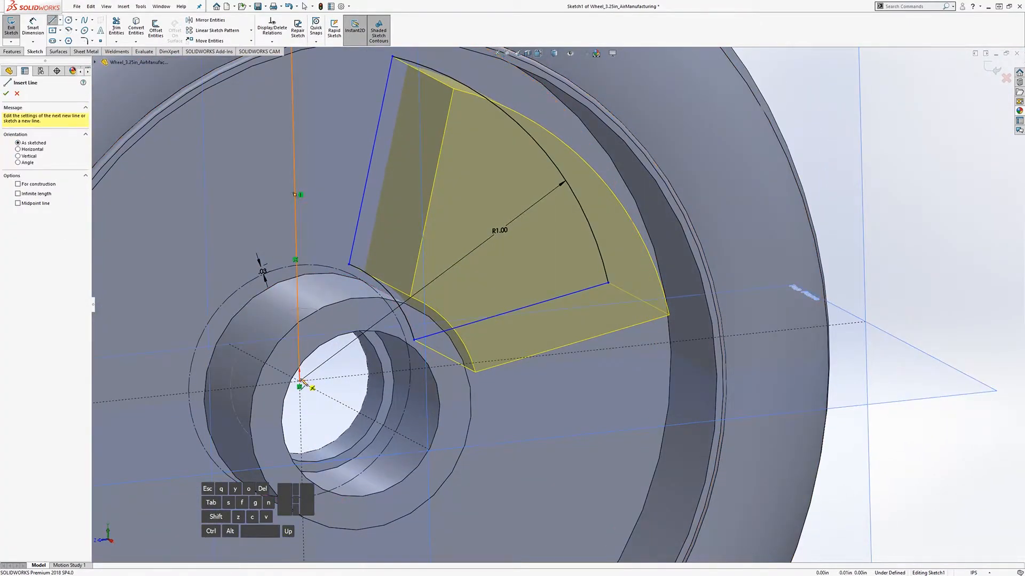
click(299, 381)
middle_drag(614, 152, 553, 168)
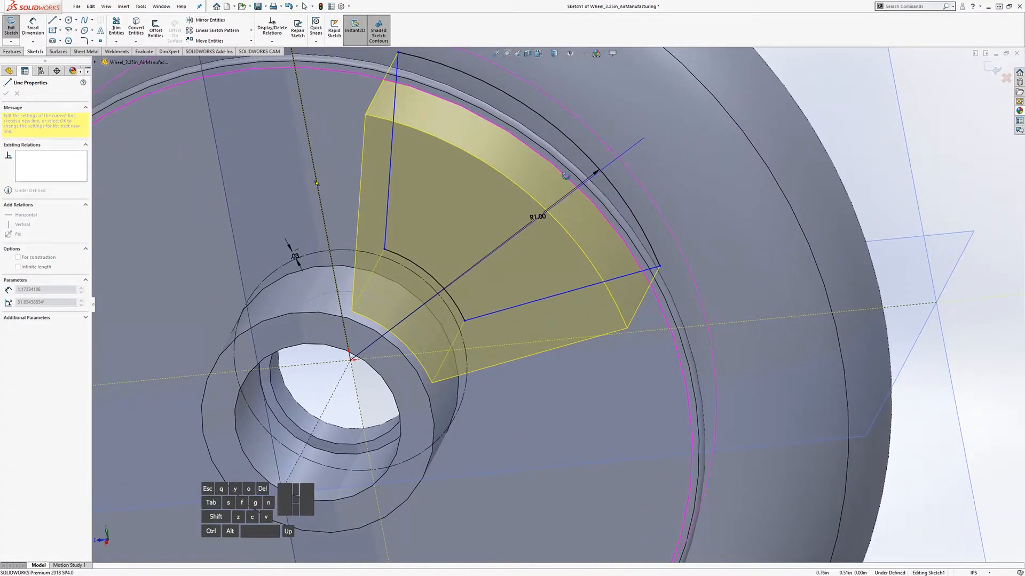
click(618, 133)
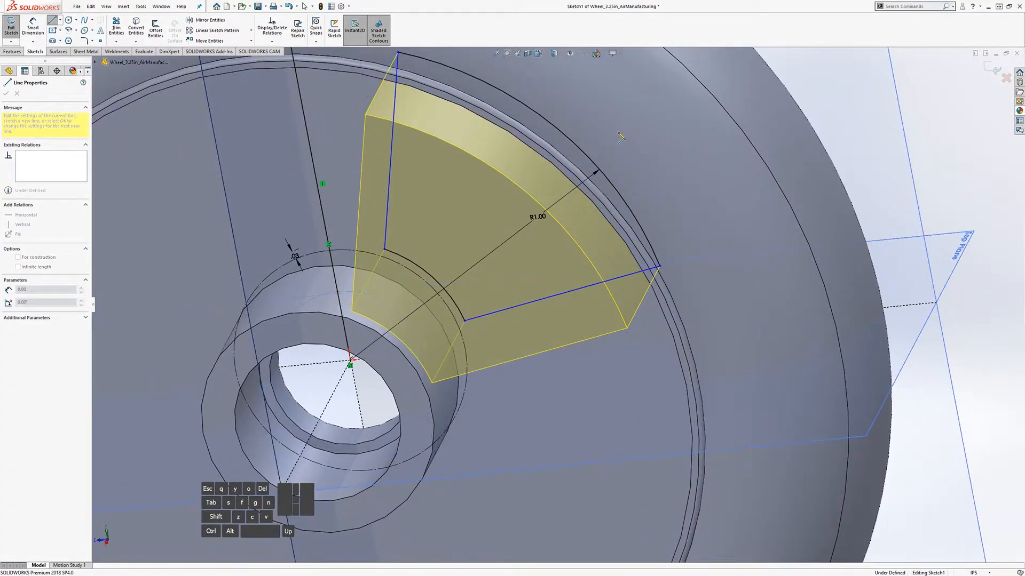
click(622, 144)
key(Escape)
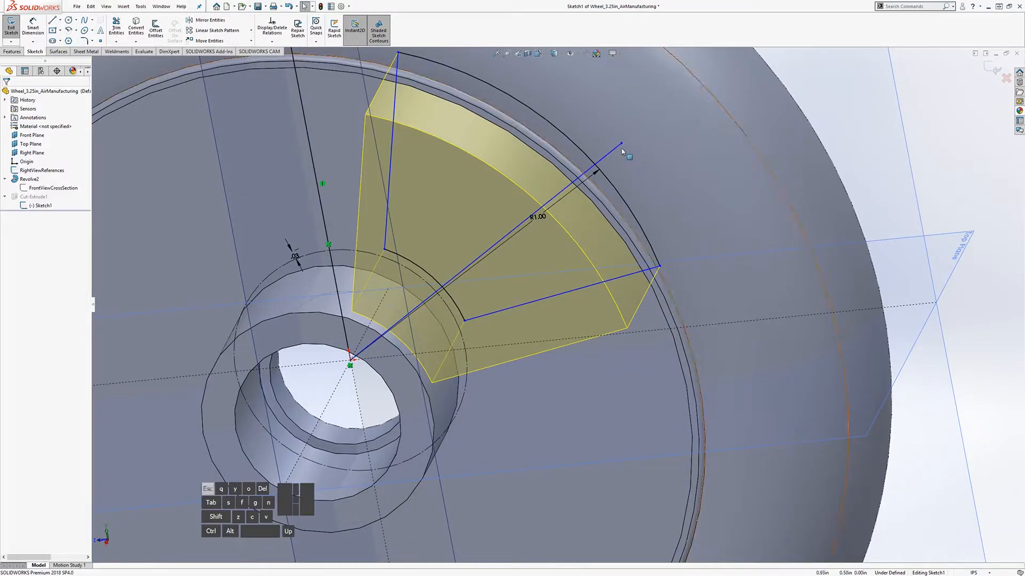
Step: Make the angled line's outer endpoint coincident with the R1.00 arc
click(622, 143)
ctrl+click(628, 146)
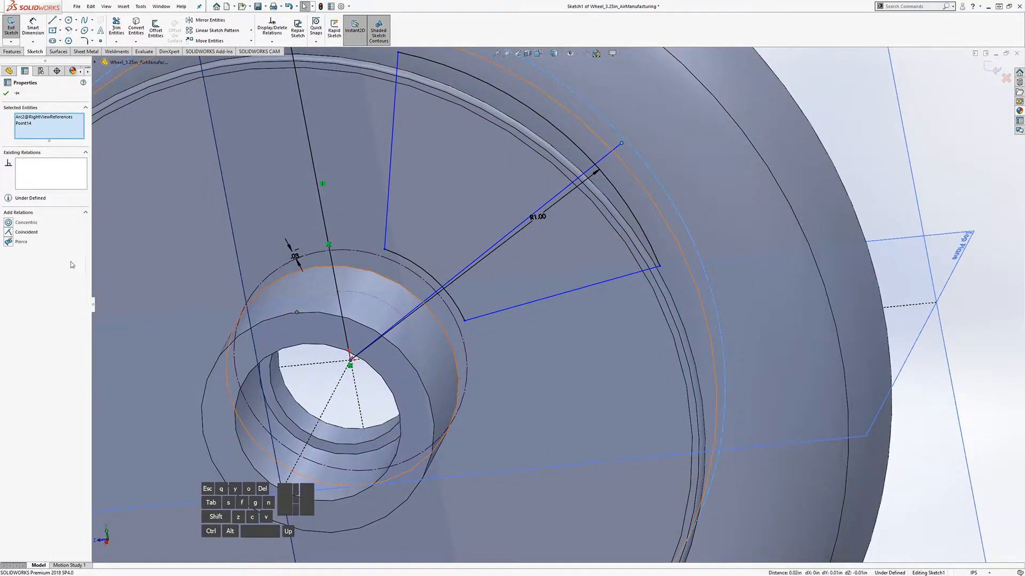
click(8, 232)
key(Escape)
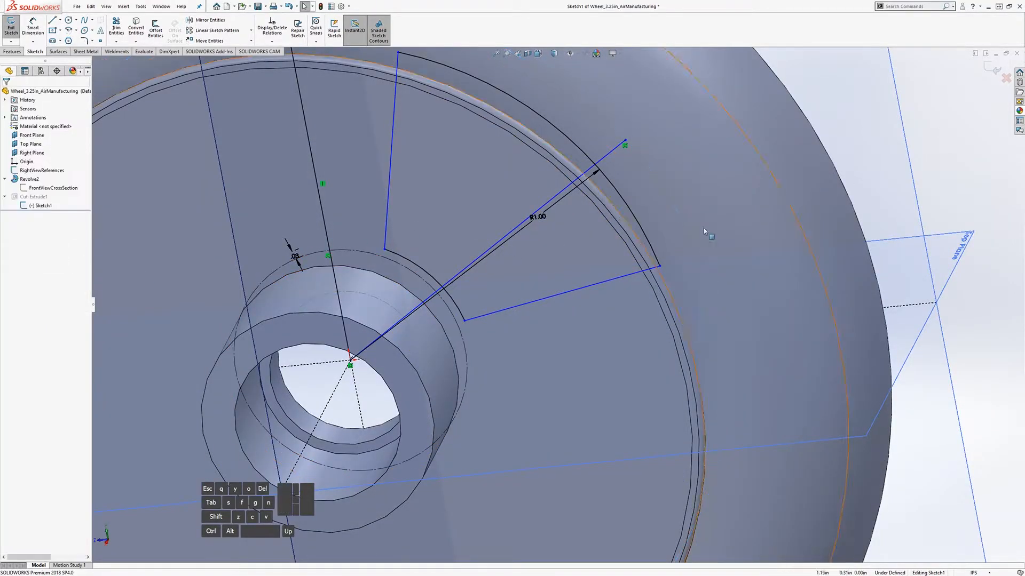
drag(625, 141, 583, 105)
scroll(587, 149, up, 5)
middle_drag(592, 259, 614, 226)
scroll(614, 226, down, 4)
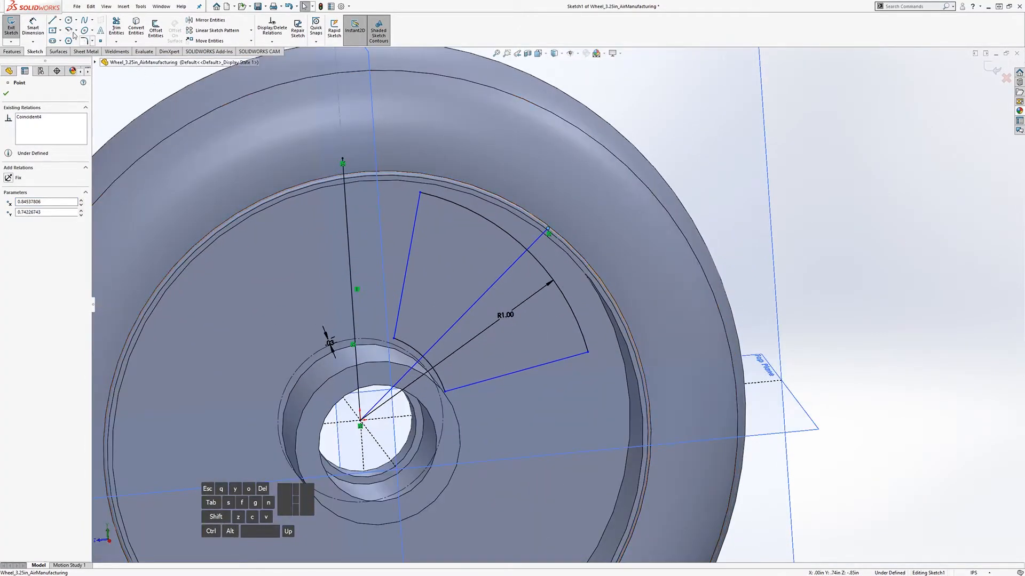
Step: Dimension the angle between the diagonal and vertical lines as 45°
click(36, 28)
click(349, 257)
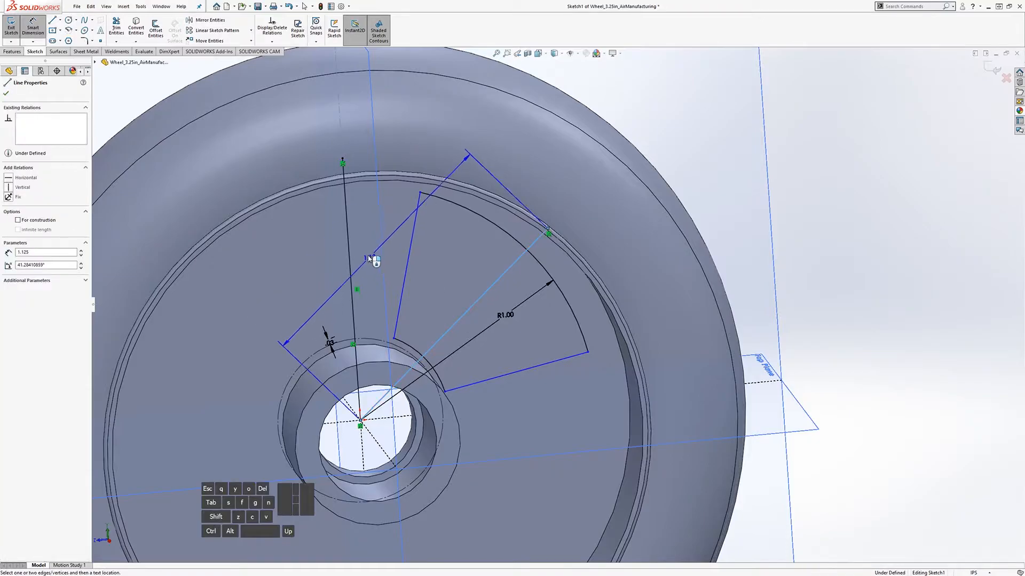
click(350, 251)
click(464, 156)
text(45)
key(Return)
key(Escape)
key(Escape)
Step: Convert both the diagonal and vertical lines to construction geometry
click(484, 277)
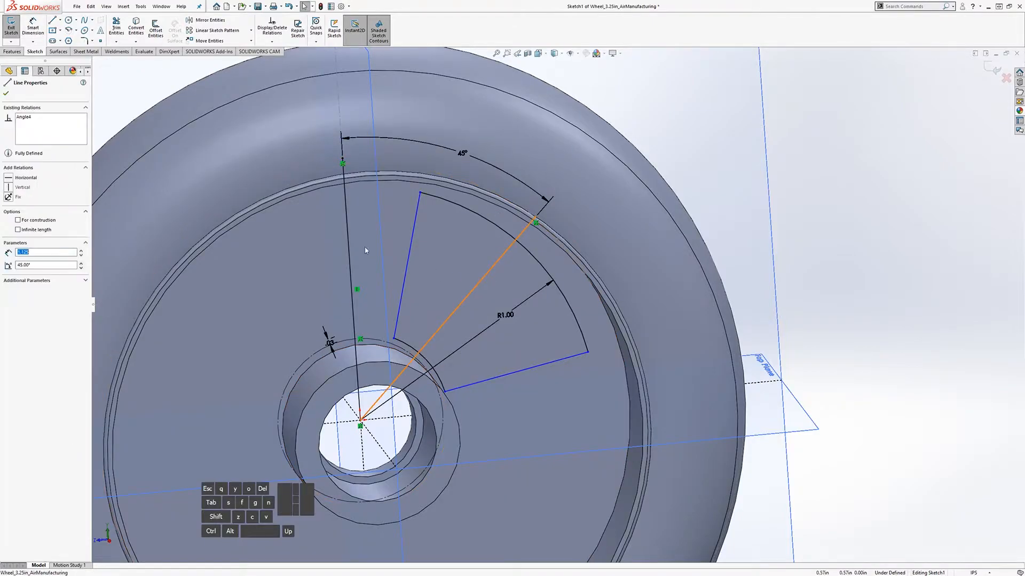
ctrl+click(348, 231)
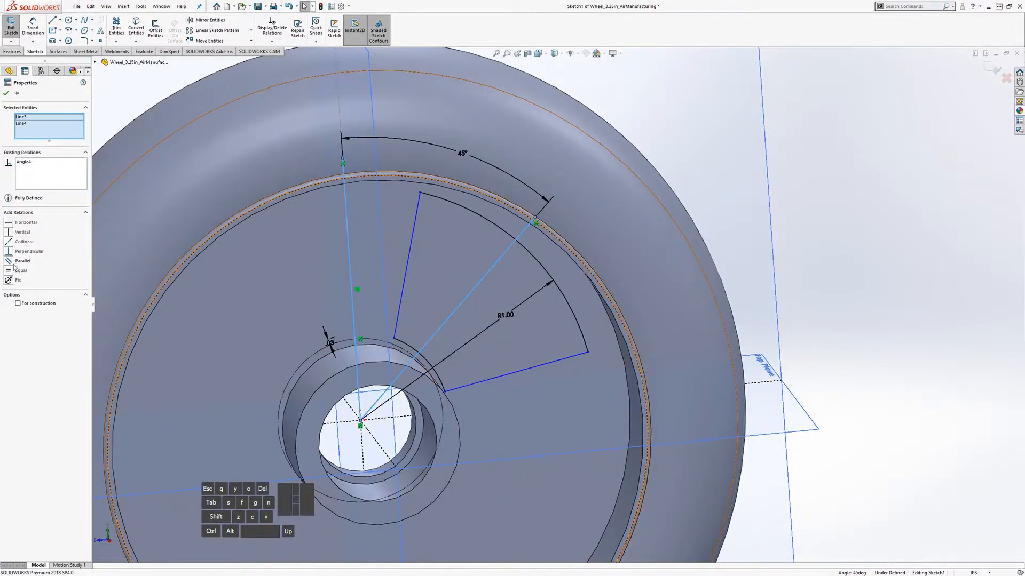
click(19, 305)
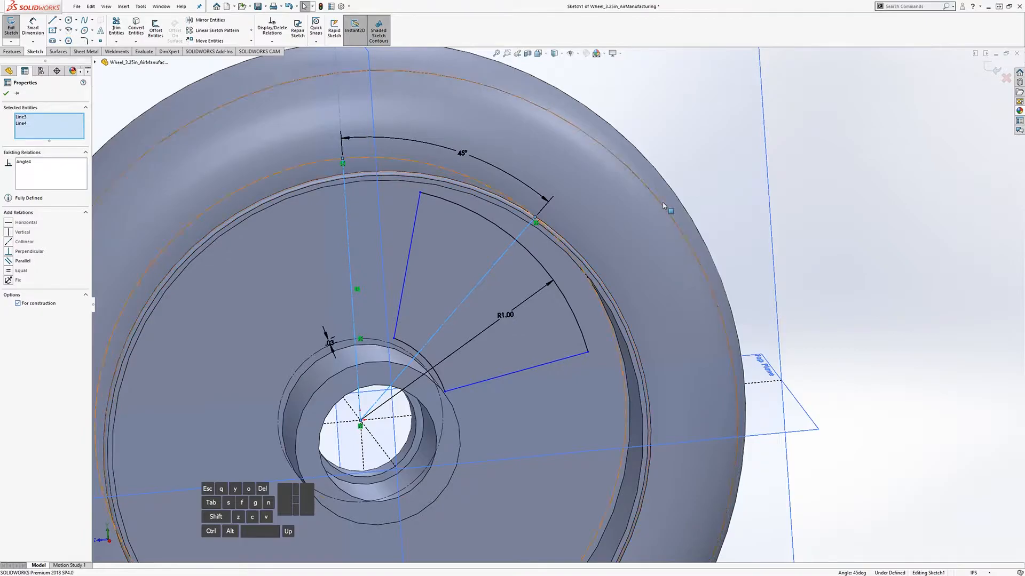
key(Escape)
mouse_move(406, 277)
middle_down()
mouse_move(429, 284)
mouse_move(440, 326)
mouse_move(436, 296)
mouse_move(492, 241)
mouse_move(510, 229)
mouse_move(522, 250)
mouse_move(491, 261)
mouse_move(473, 238)
mouse_move(479, 212)
mouse_move(519, 167)
mouse_move(541, 209)
mouse_move(367, 326)
middle_up()
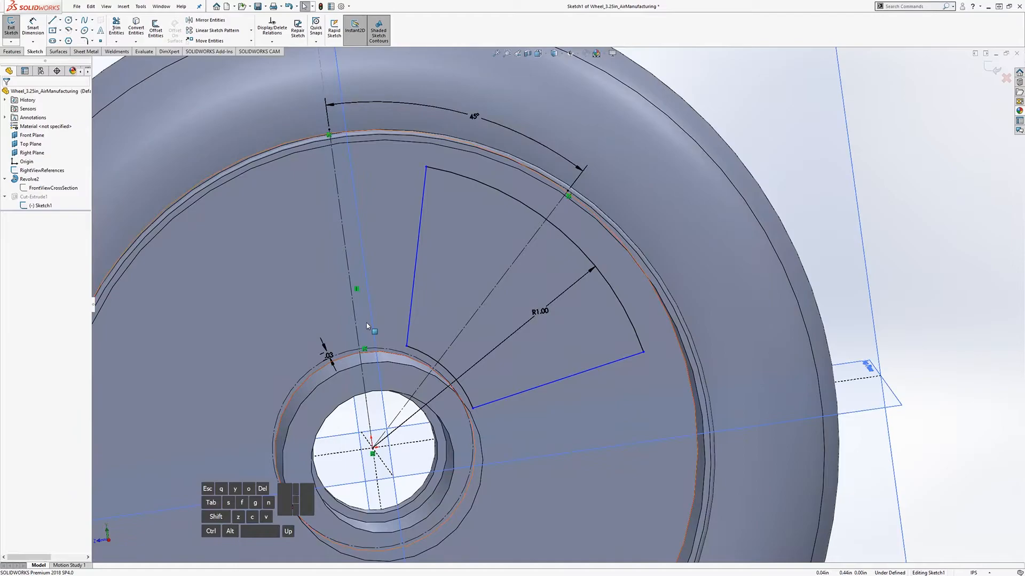
click(68, 21)
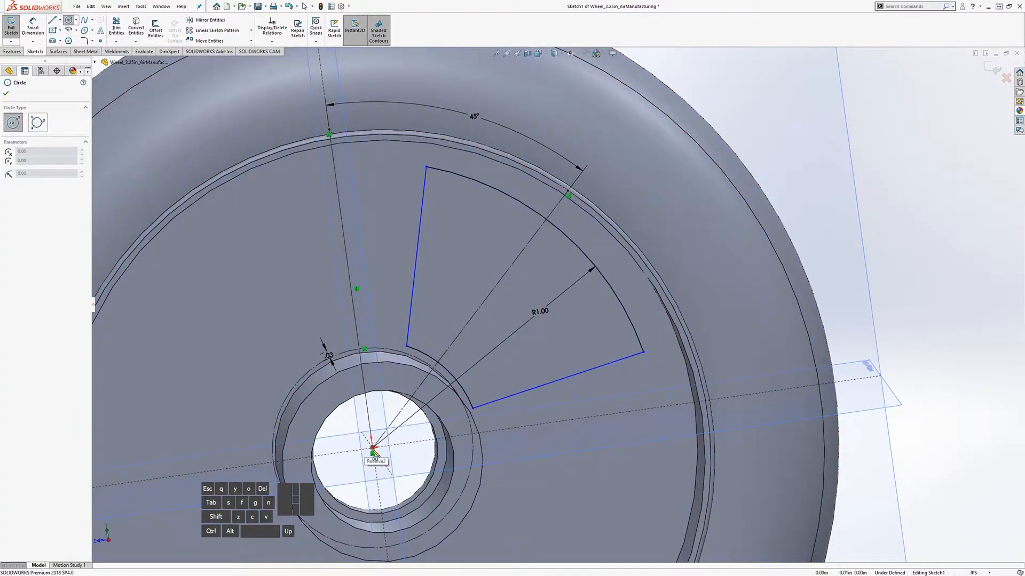
click(372, 449)
click(490, 221)
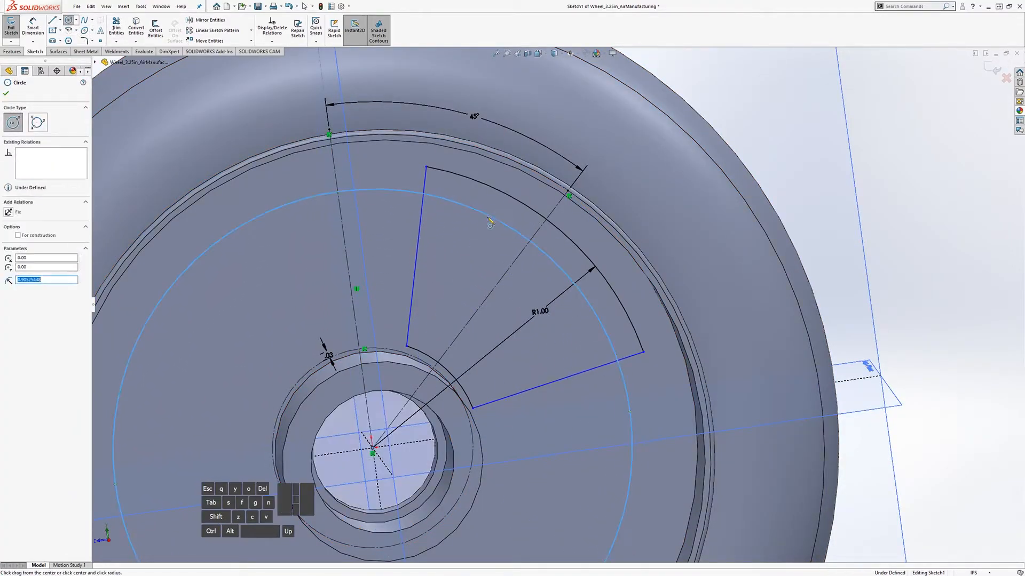
key(Escape)
middle_drag(450, 219, 406, 176)
click(395, 198)
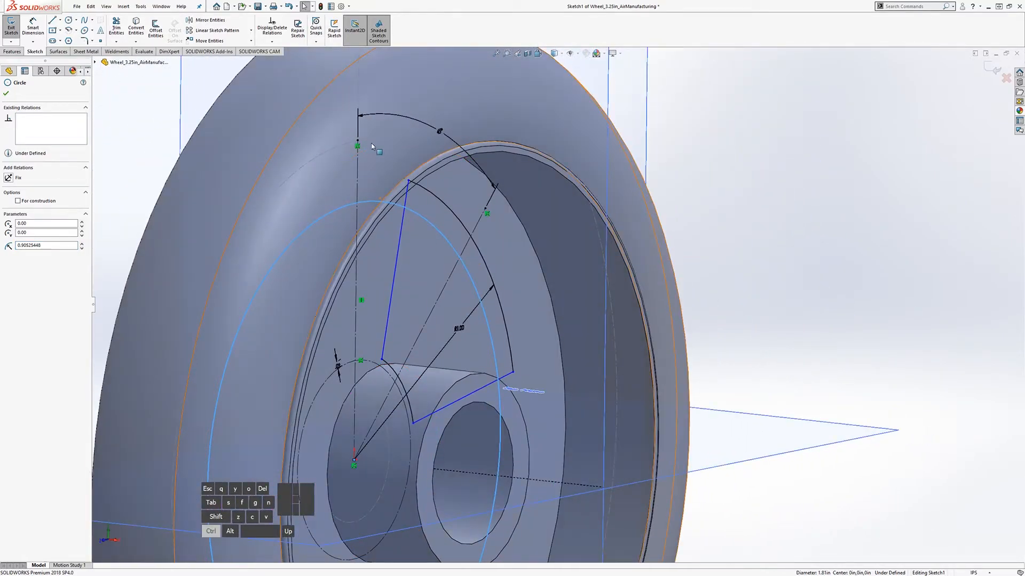
click(375, 139)
mouse_move(375, 138)
middle_down()
mouse_move(451, 184)
mouse_move(388, 213)
middle_up()
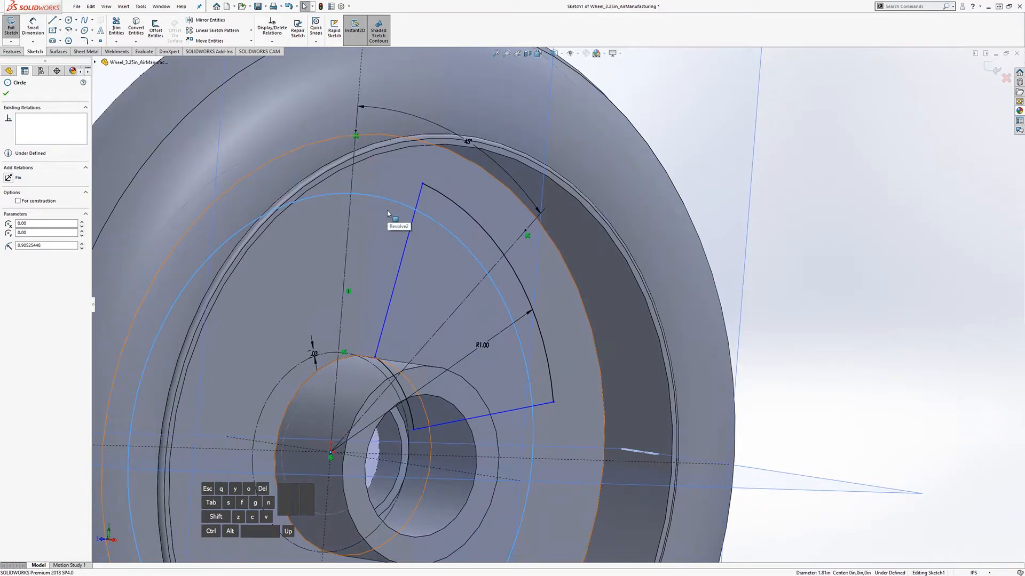
key(Delete)
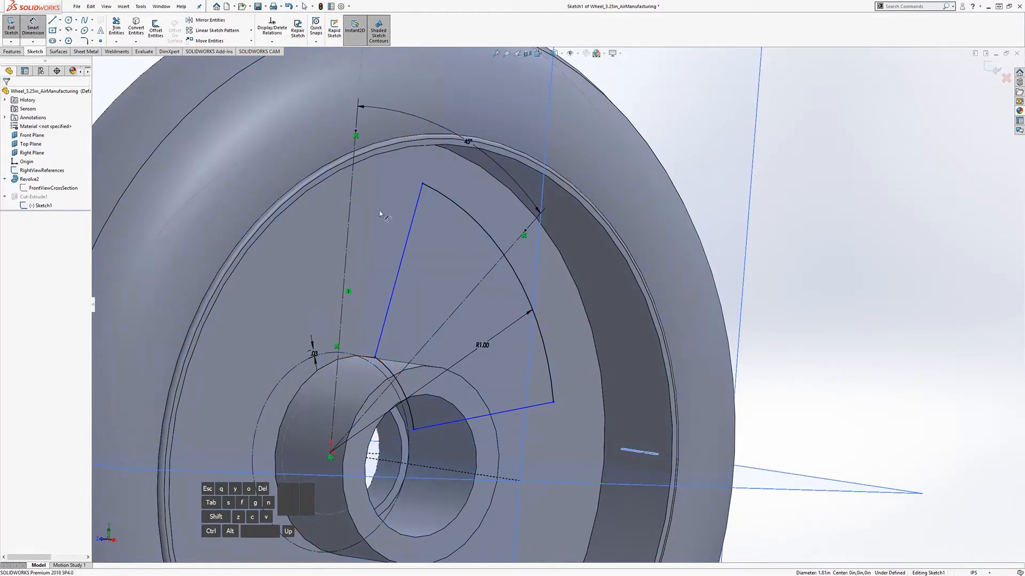
Step: Add a dimension on the outer arc, then undo the conflicting .13 dimension
click(472, 221)
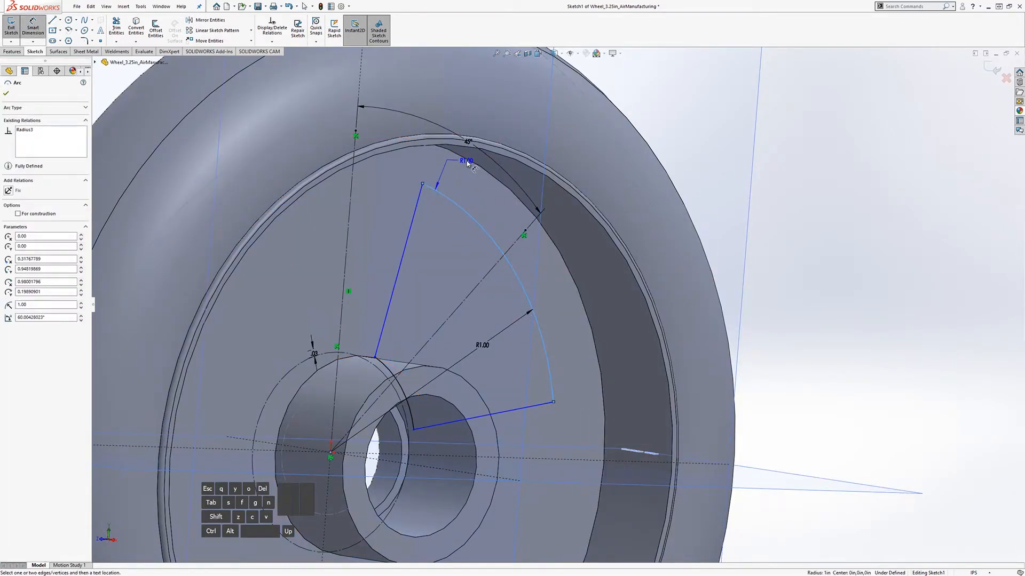
middle_drag(435, 176, 443, 186)
key(Escape)
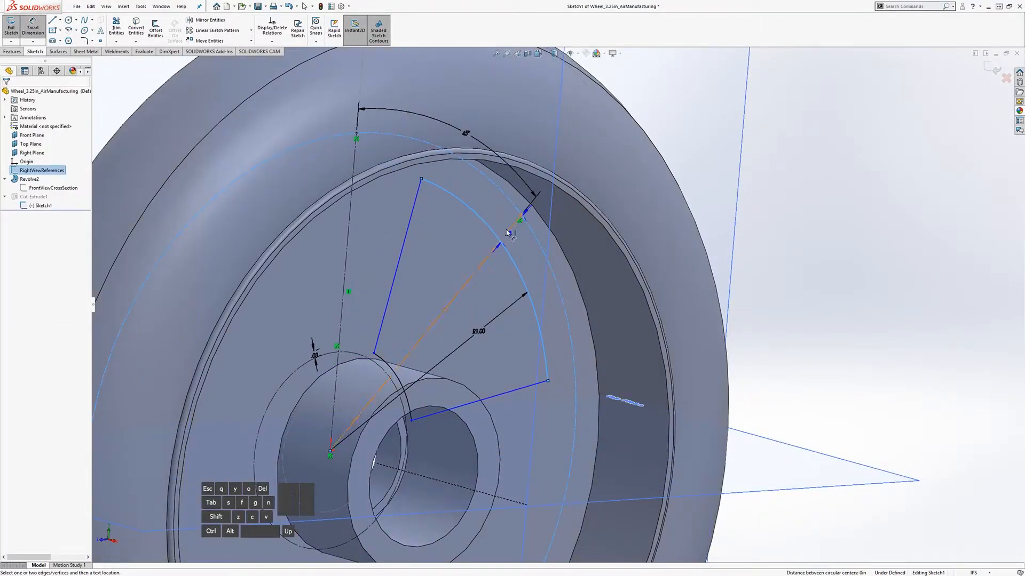
click(489, 205)
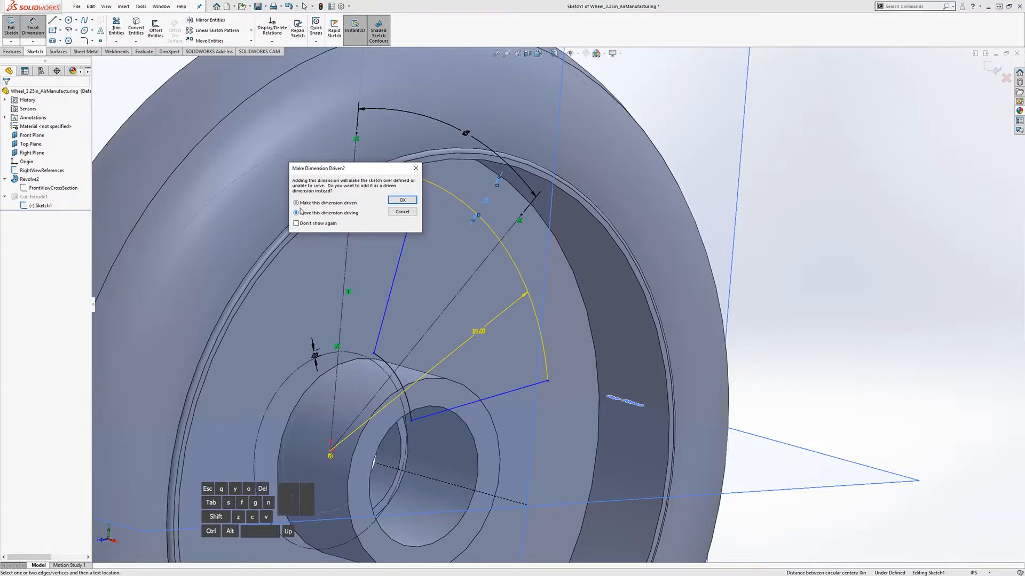
drag(355, 171, 261, 222)
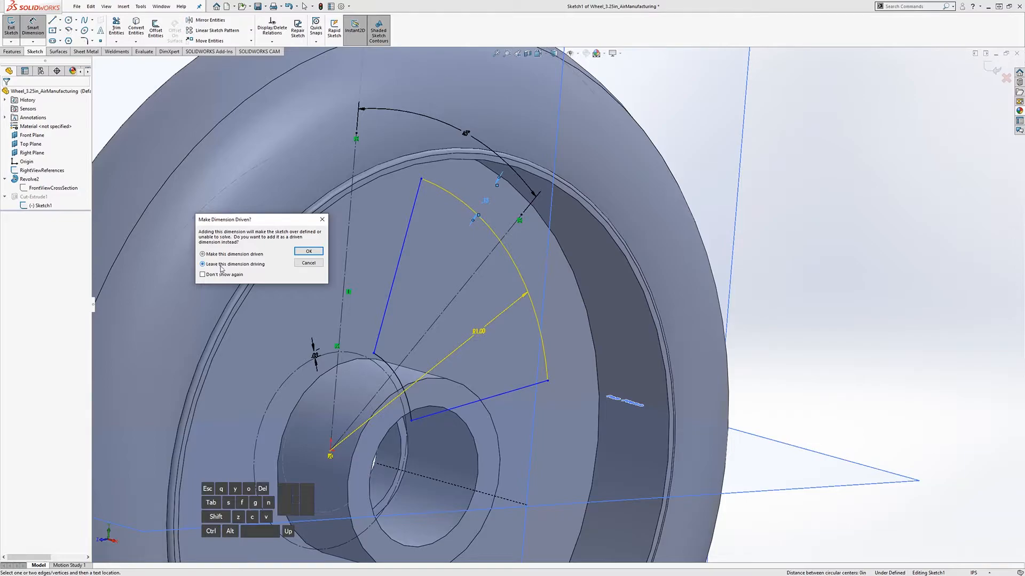
click(309, 252)
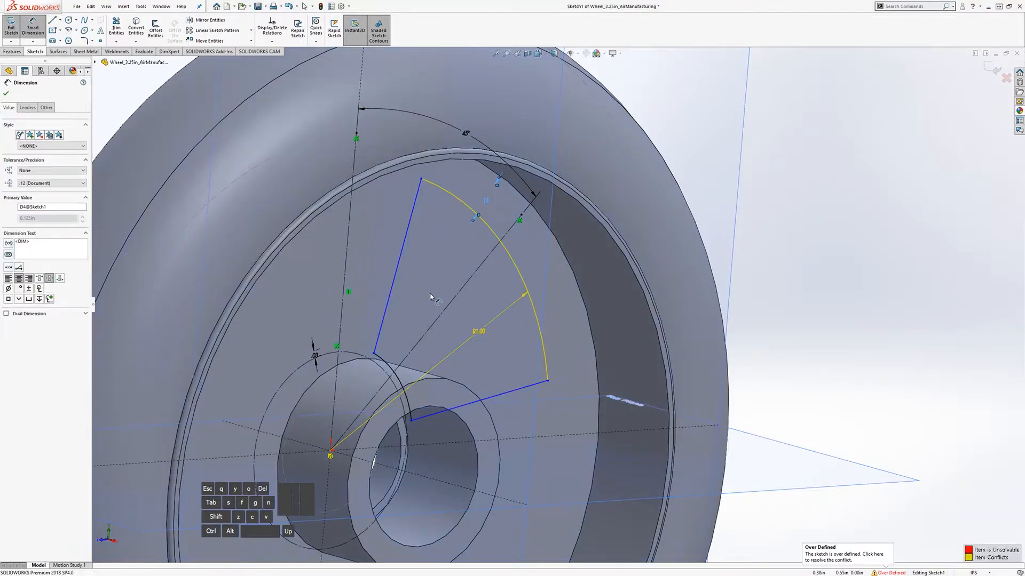
click(902, 325)
middle_drag(539, 330, 471, 323)
key(ctrl+z)
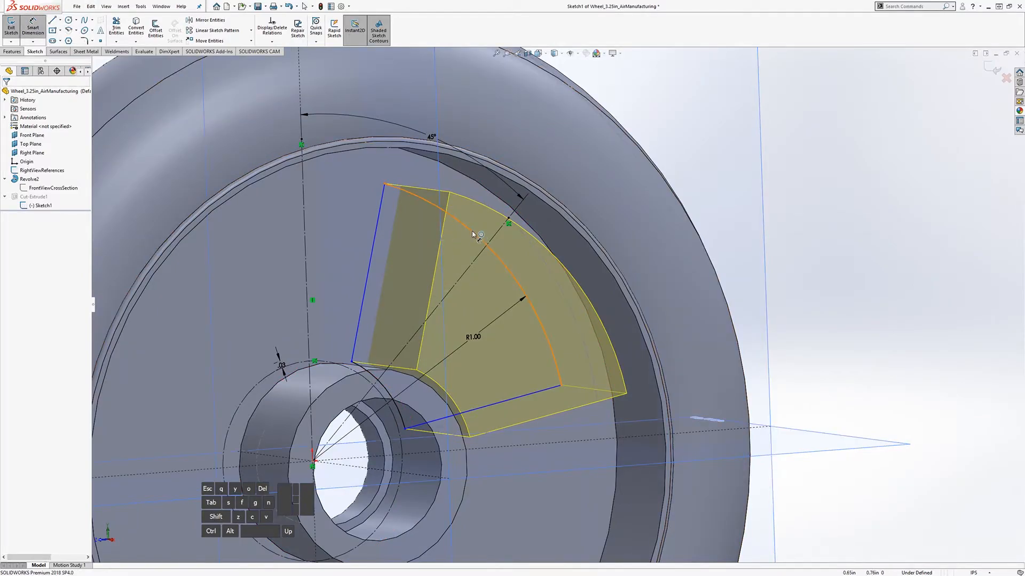
Step: Dimension the gap between the spoke's outer arc and the reference circle as driven
click(487, 243)
click(523, 233)
click(518, 247)
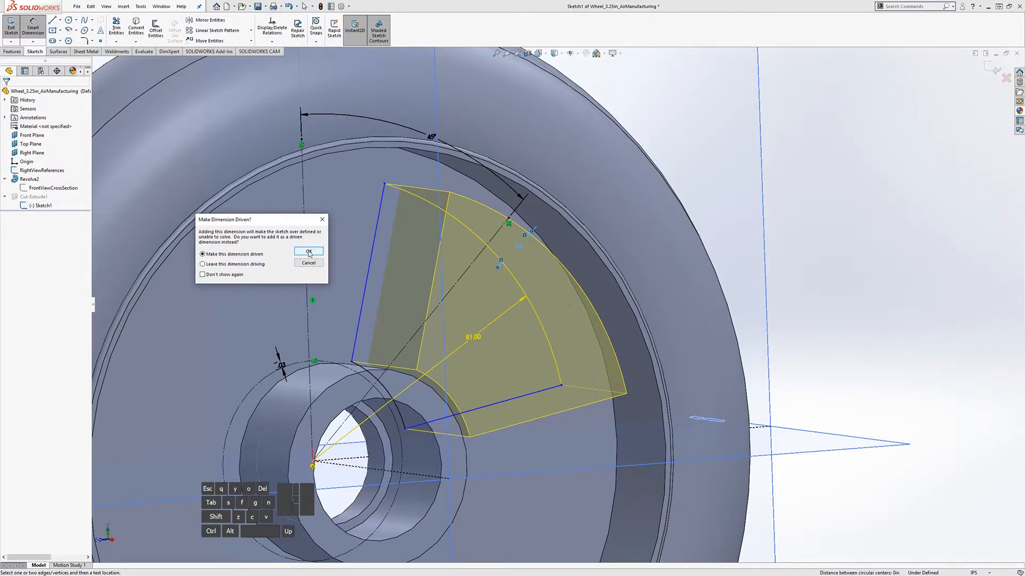
click(308, 251)
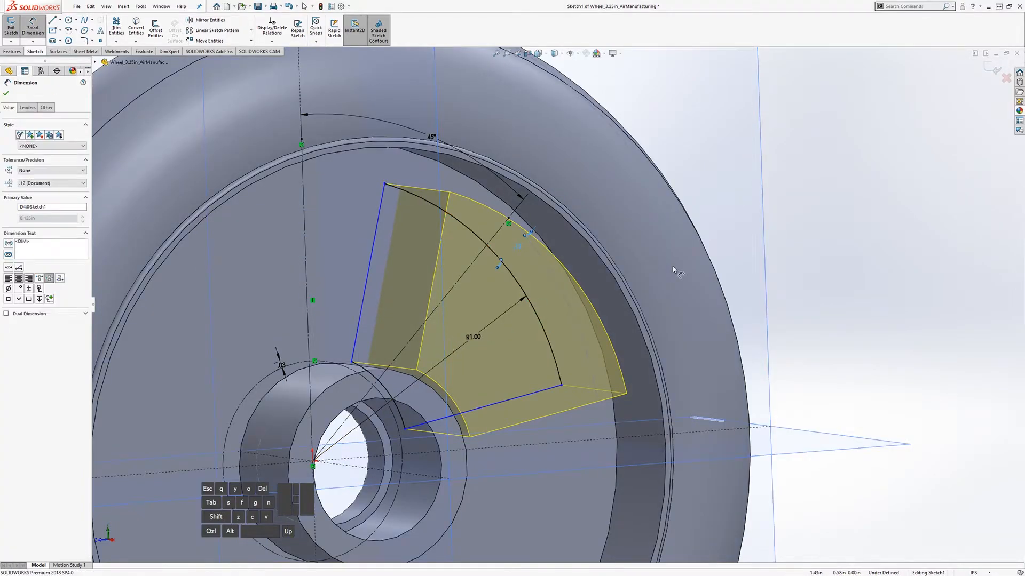
click(833, 176)
middle_drag(496, 321, 524, 240)
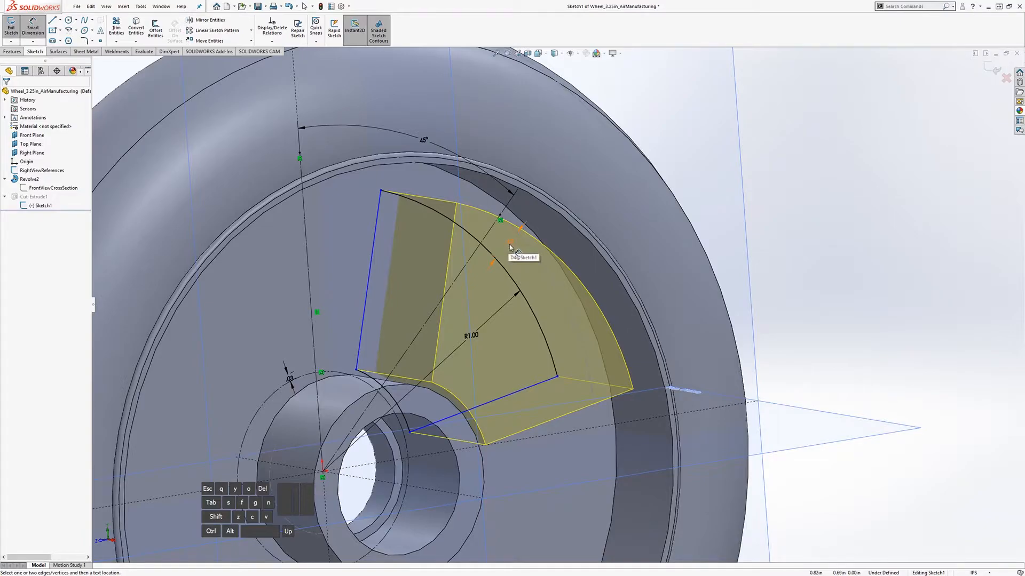
mouse_move(507, 248)
middle_down()
mouse_move(493, 267)
mouse_move(507, 250)
mouse_move(520, 263)
middle_up()
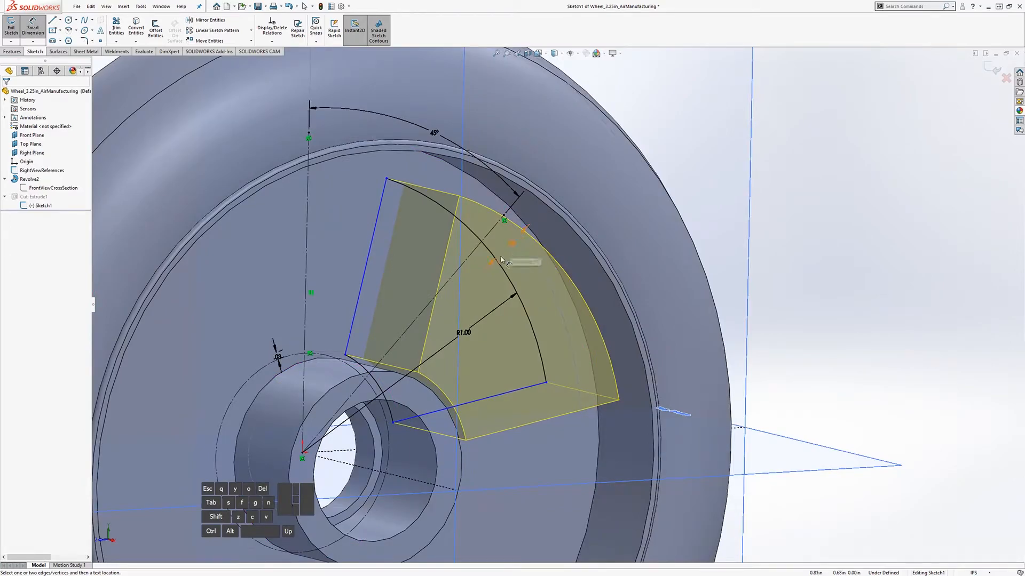
Step: Delete the R1.00 radius dimension from the outer arc
right_click(466, 331)
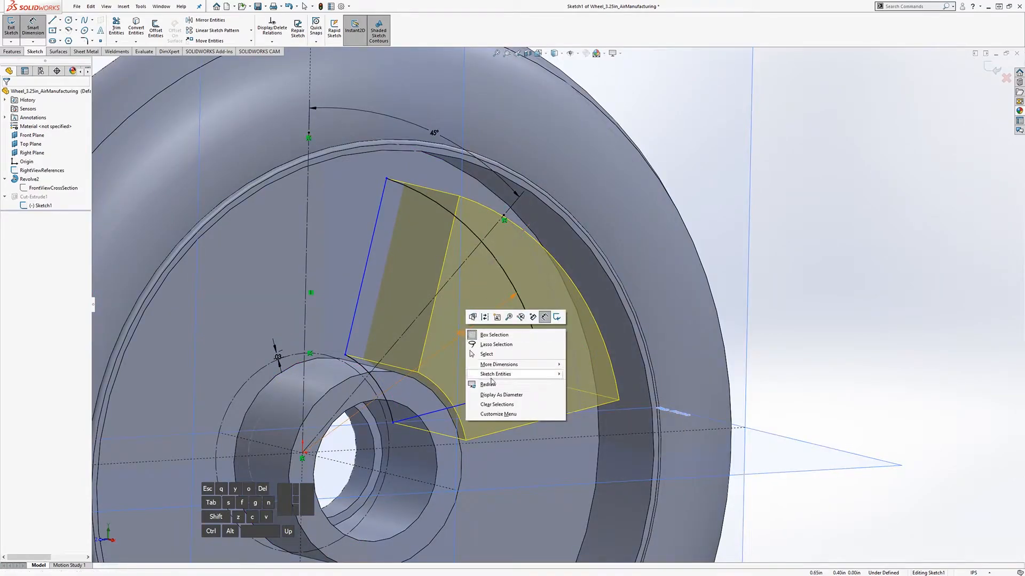
mouse_move(493, 365)
click(824, 203)
right_click(471, 334)
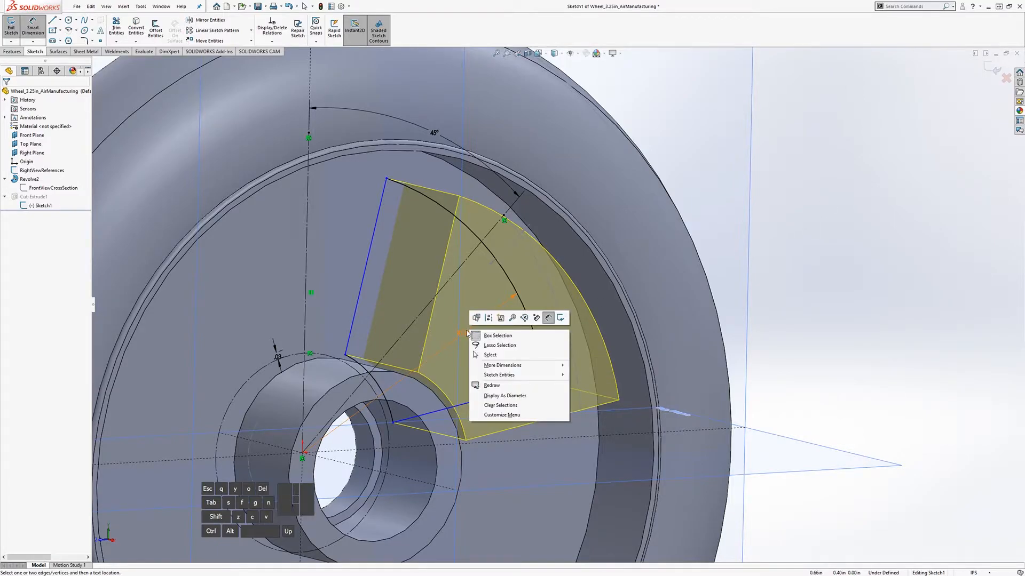
click(467, 333)
key(Escape)
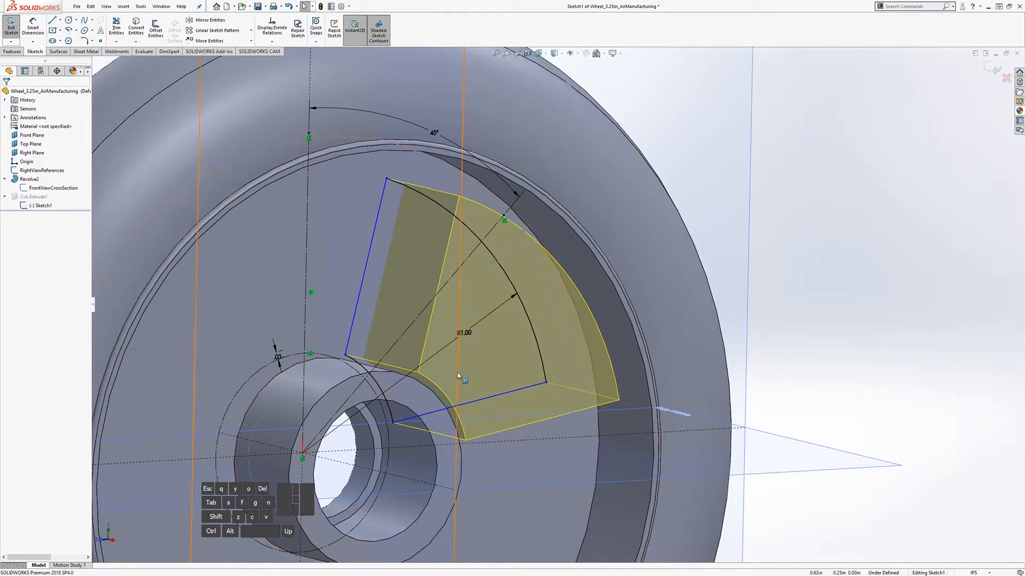
click(463, 333)
right_click(470, 332)
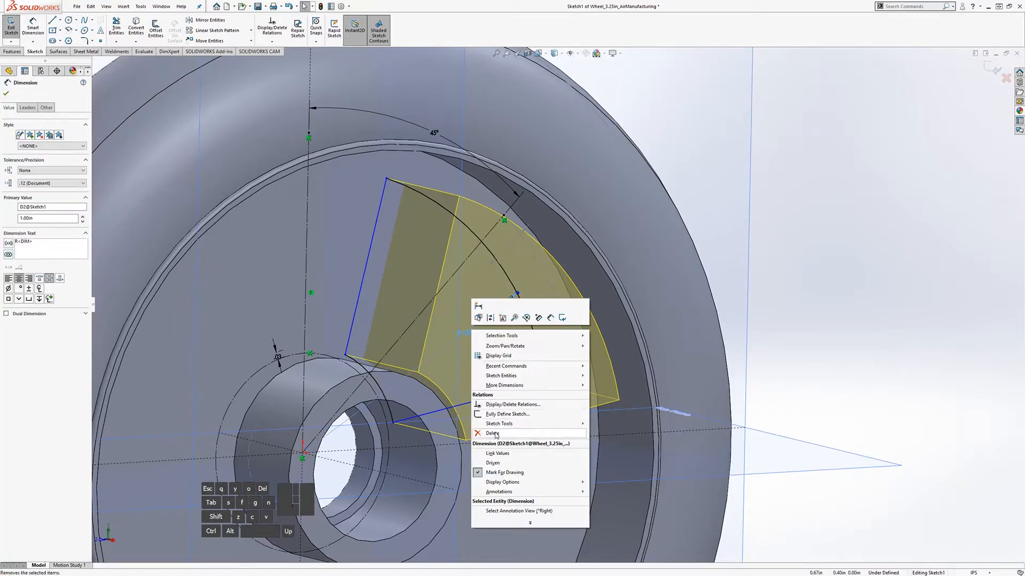
click(496, 434)
Step: Switch the .13 gap dimension D4 from driven to driving in the Other tab
double_click(511, 246)
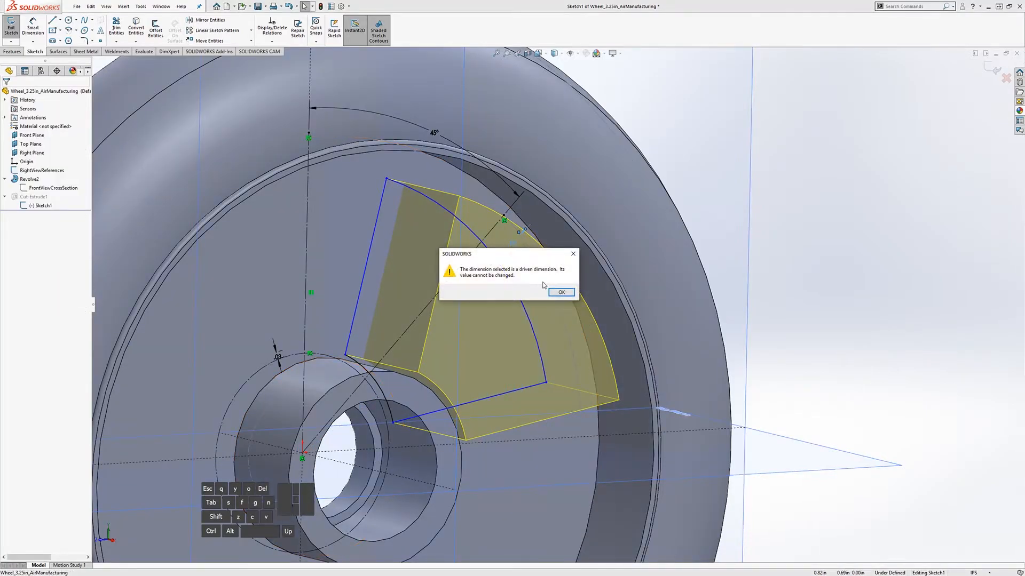
click(564, 293)
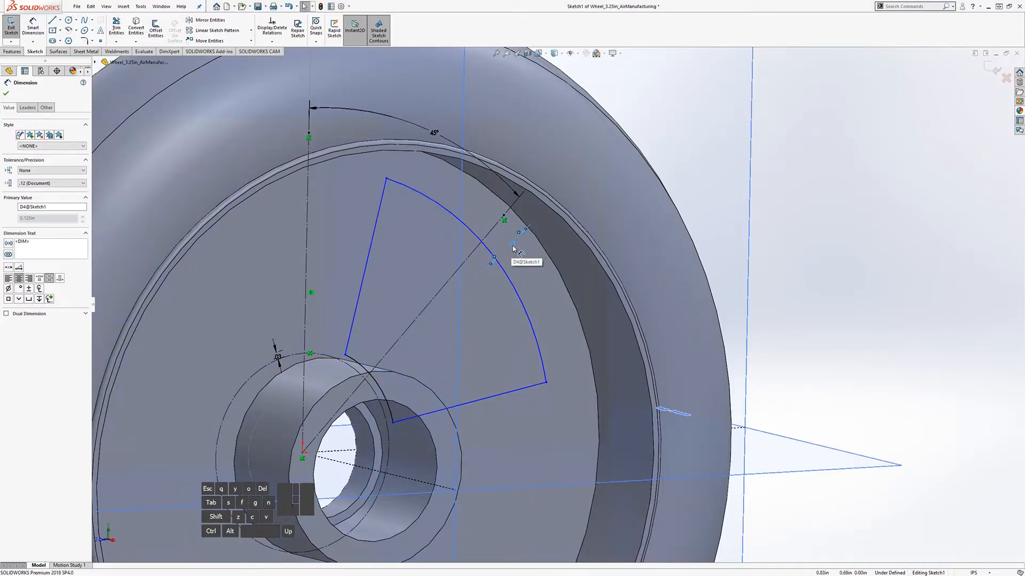
double_click(513, 248)
click(561, 293)
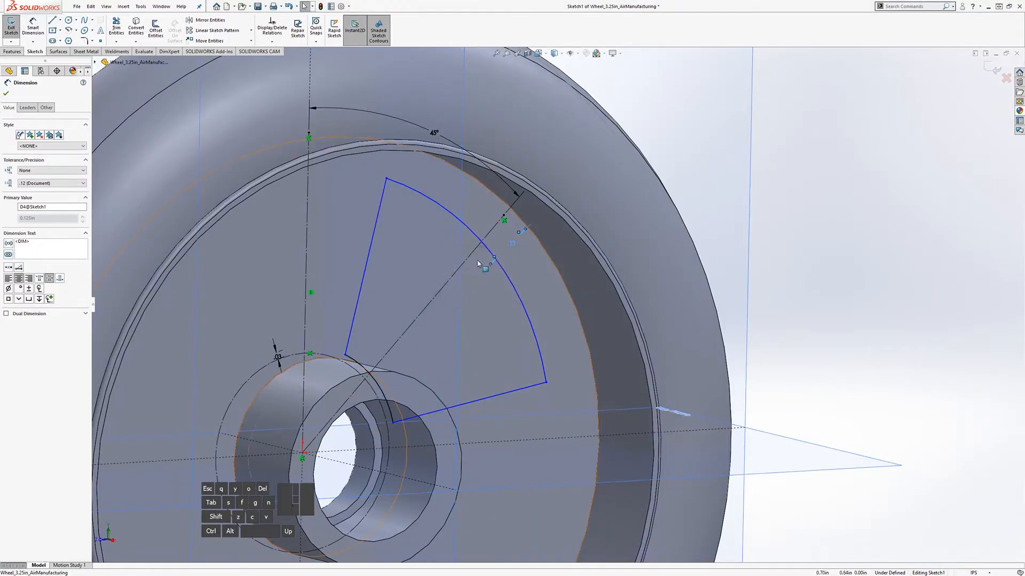
click(46, 108)
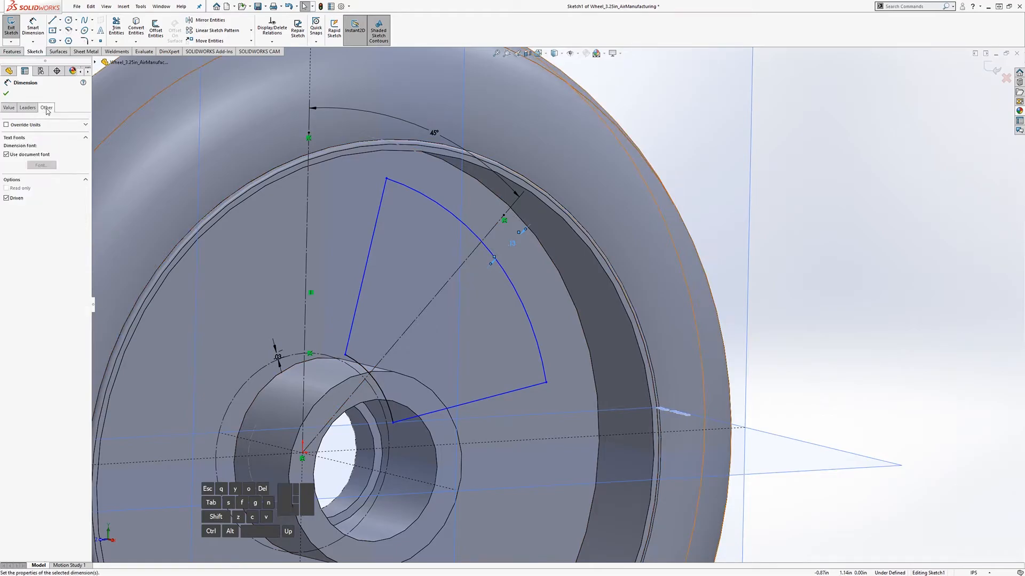
click(7, 199)
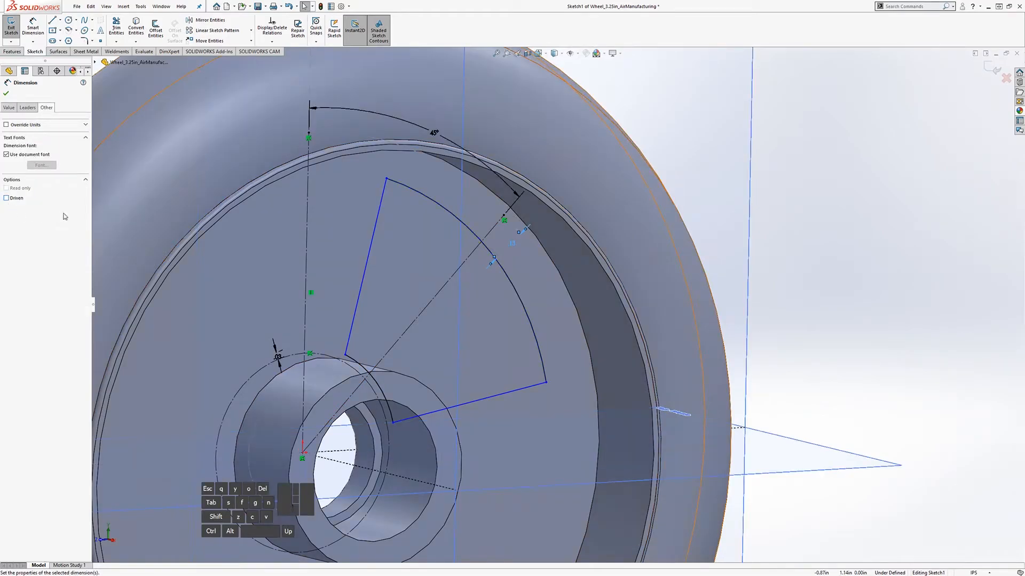
click(6, 93)
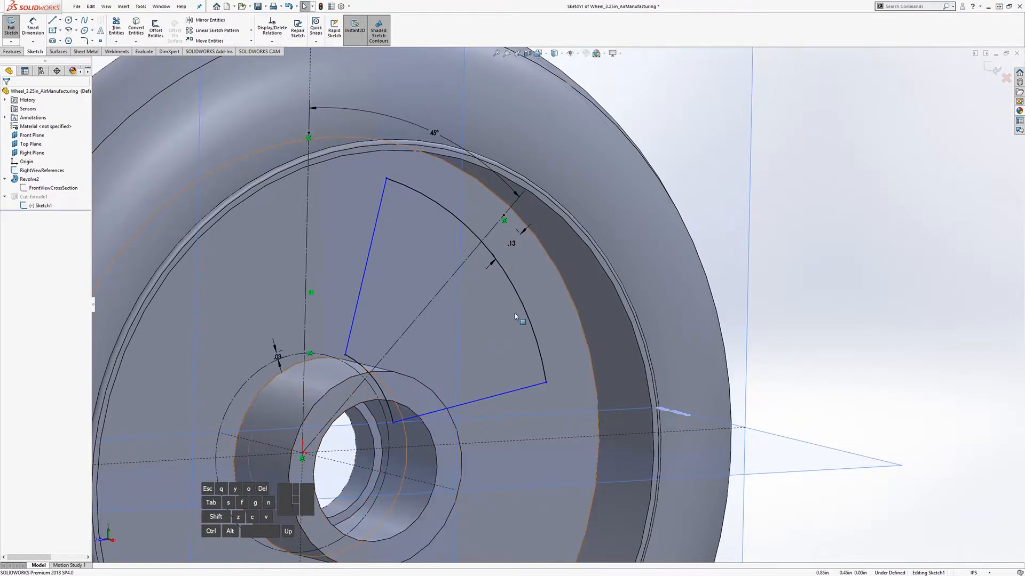
Step: Change the rim gap dimension from .13 to .05
middle_drag(473, 294, 530, 324)
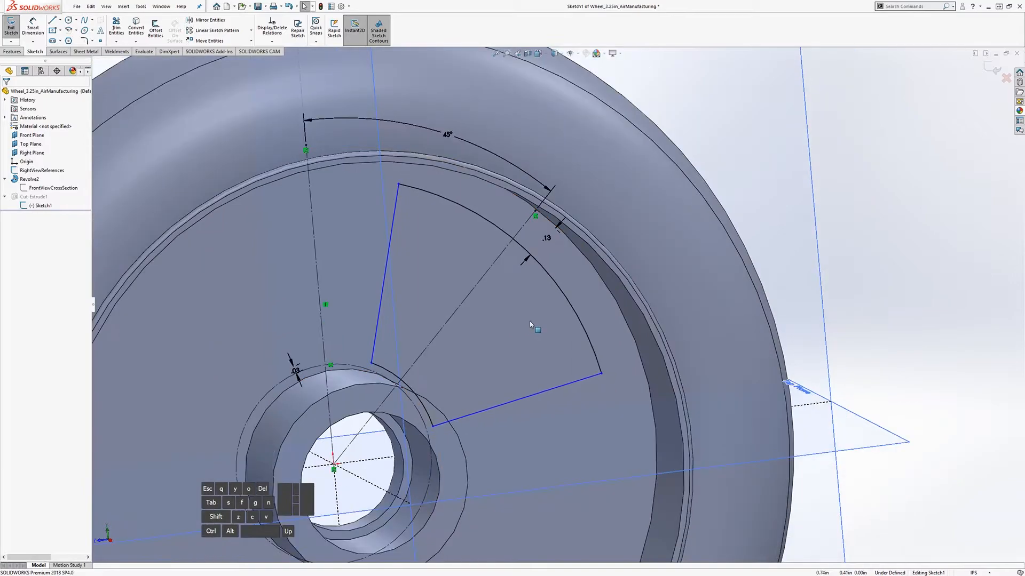
scroll(515, 310, down, 2)
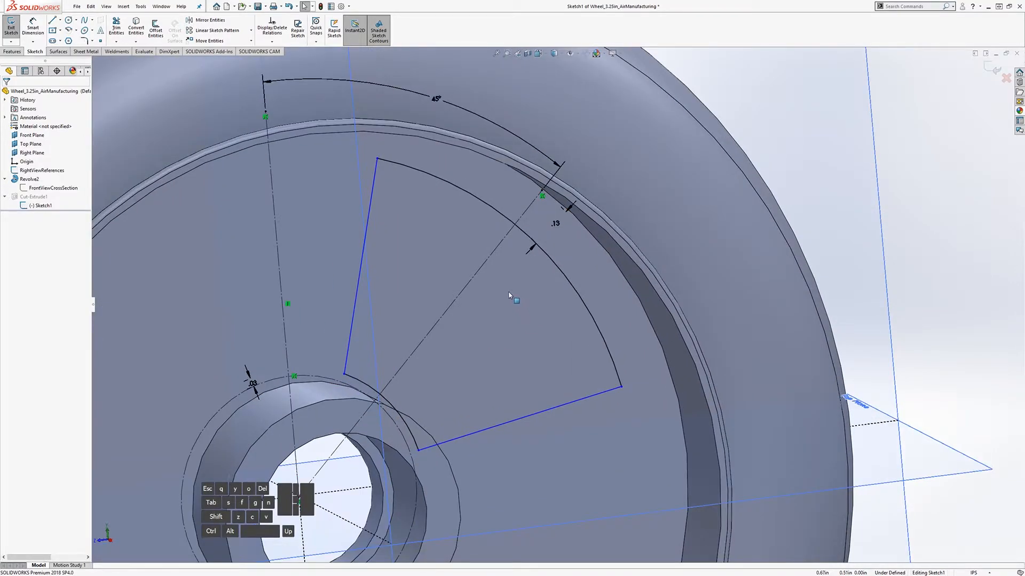
middle_drag(508, 293, 512, 295)
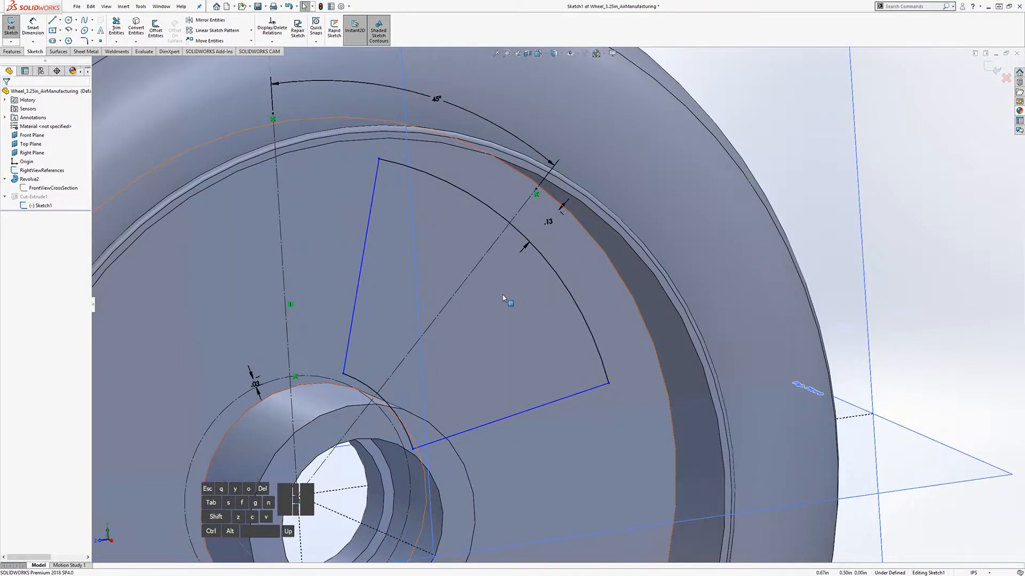
double_click(548, 221)
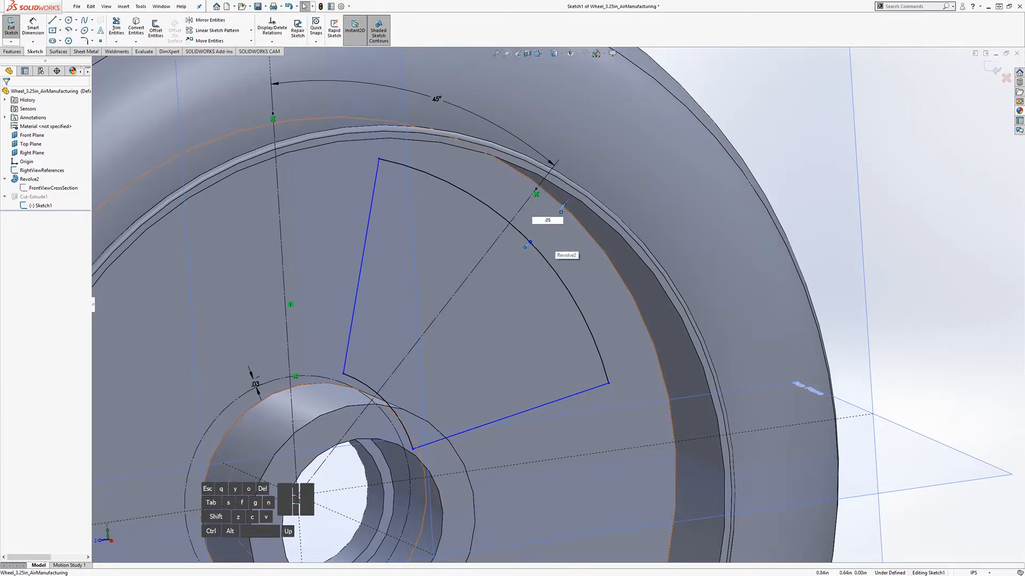
key(Return)
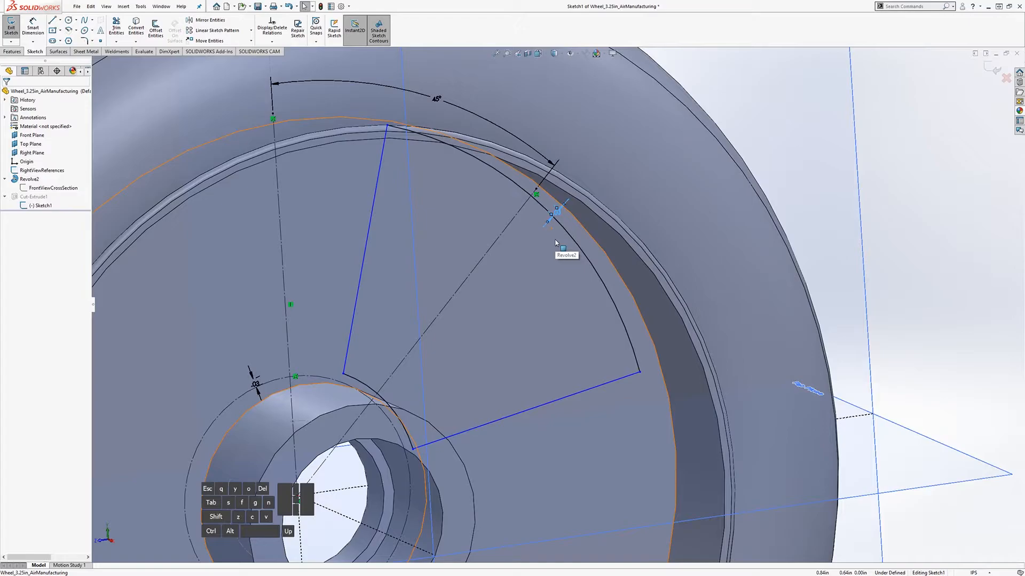
Step: Pull the sector's left side down so its lower end sits on the inner arc
mouse_move(488, 326)
middle_down()
mouse_move(421, 265)
mouse_move(430, 299)
mouse_move(427, 263)
middle_up()
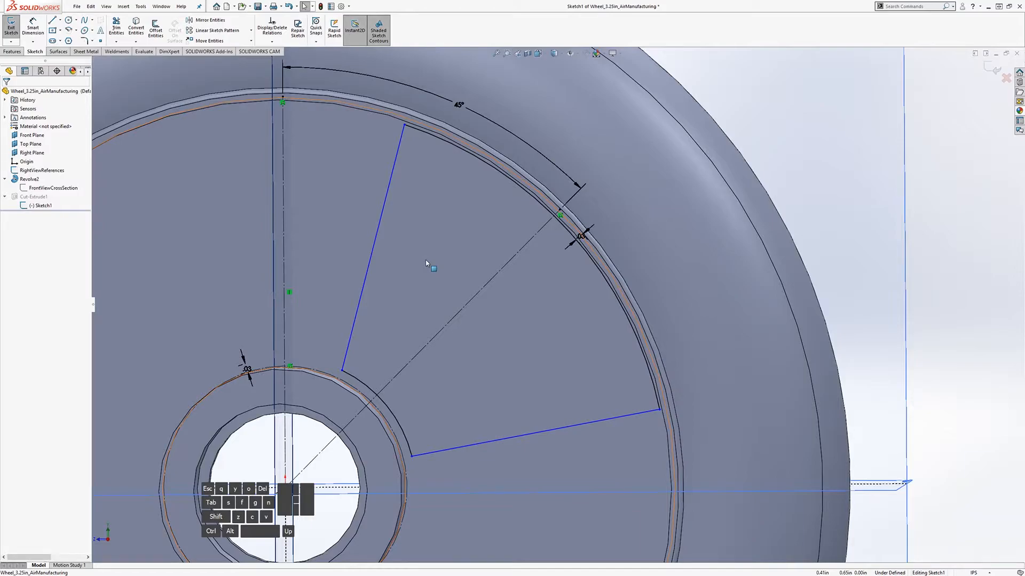
mouse_move(410, 250)
middle_down()
mouse_move(419, 254)
mouse_move(411, 155)
middle_up()
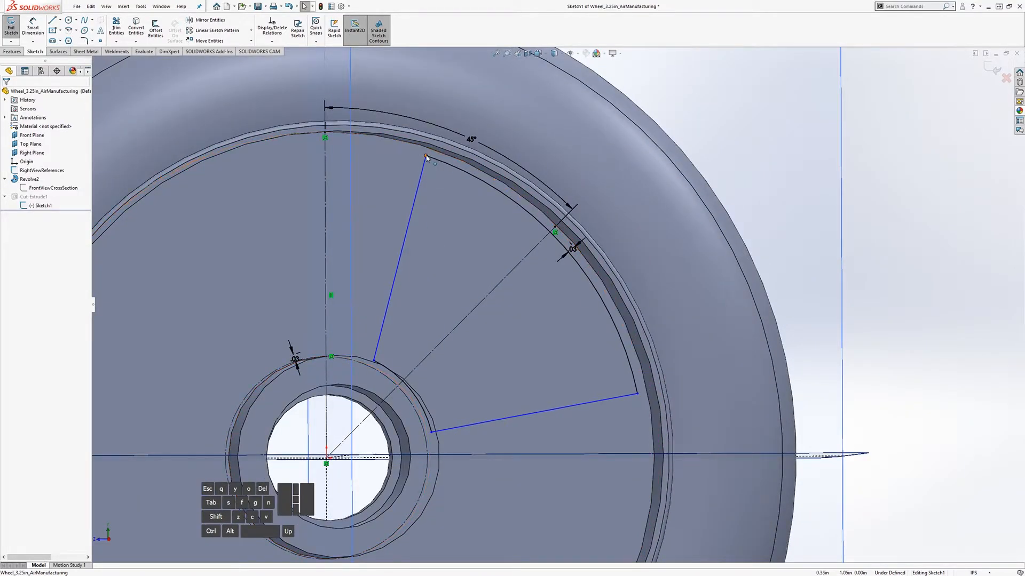
middle_drag(425, 267, 417, 267)
drag(378, 360, 364, 352)
click(895, 163)
Step: Shorten the sector's bottom side so it ends on the inner arc
mouse_move(465, 280)
middle_down()
mouse_move(455, 281)
mouse_move(457, 295)
mouse_move(463, 286)
middle_up()
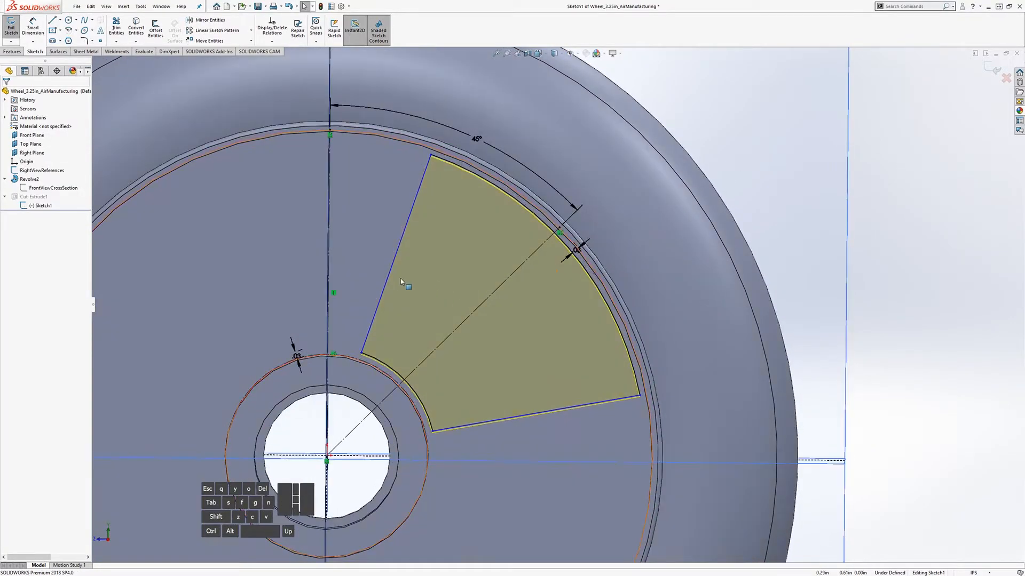
scroll(394, 278, up, 2)
scroll(416, 286, down, 1)
drag(631, 385, 616, 284)
click(863, 271)
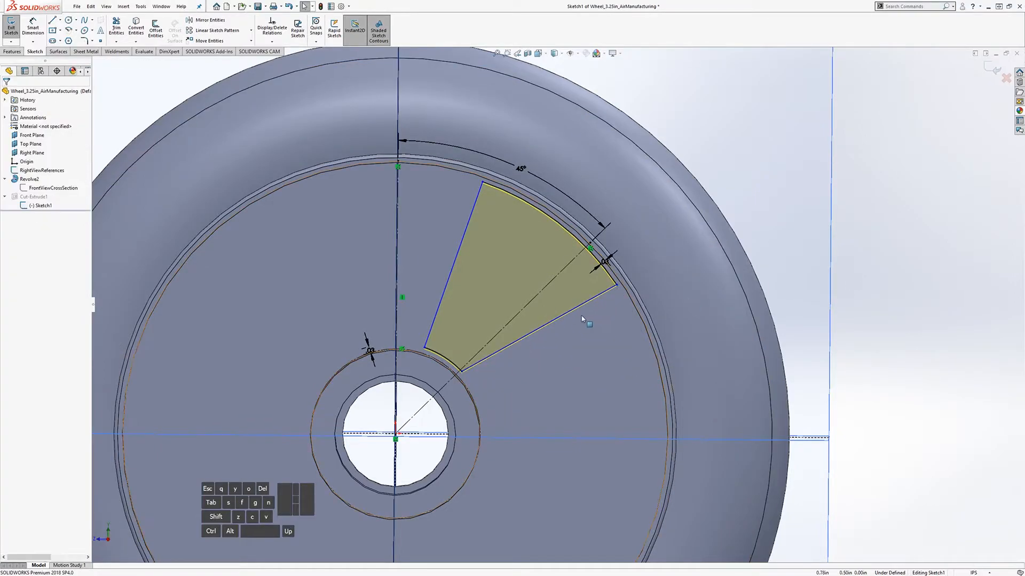
middle_drag(422, 319, 422, 293)
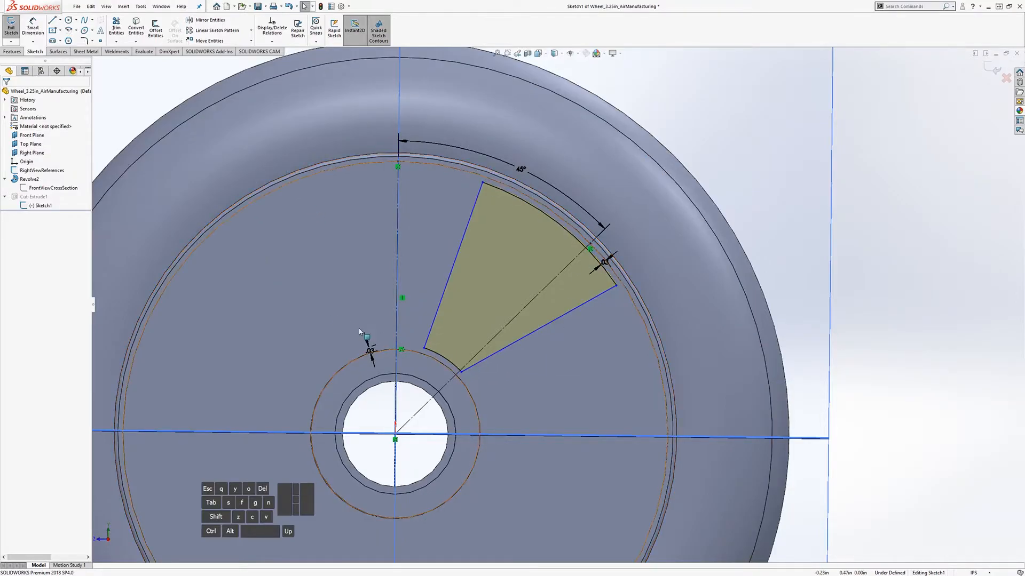
key(z)
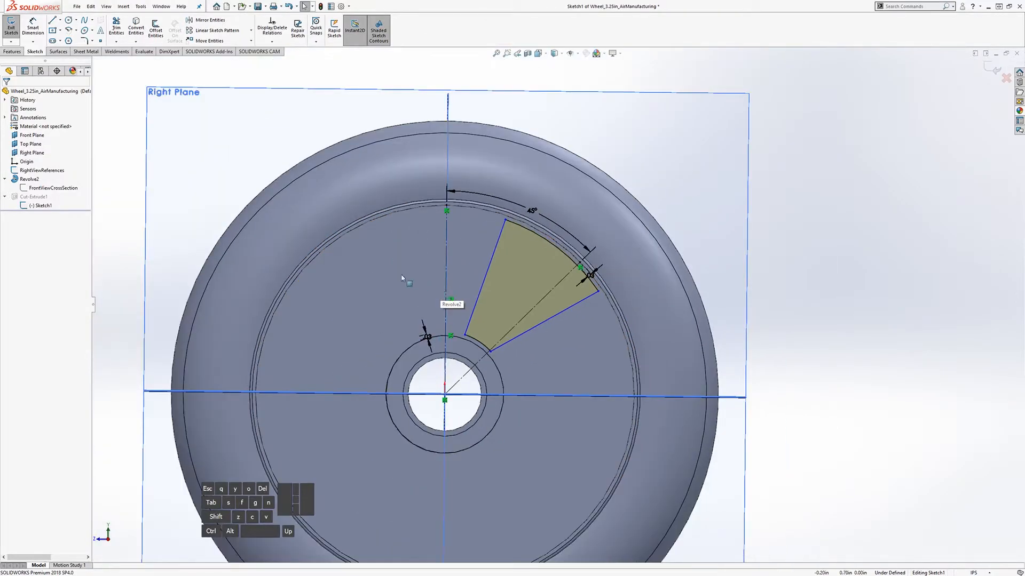
scroll(481, 297, down, 3)
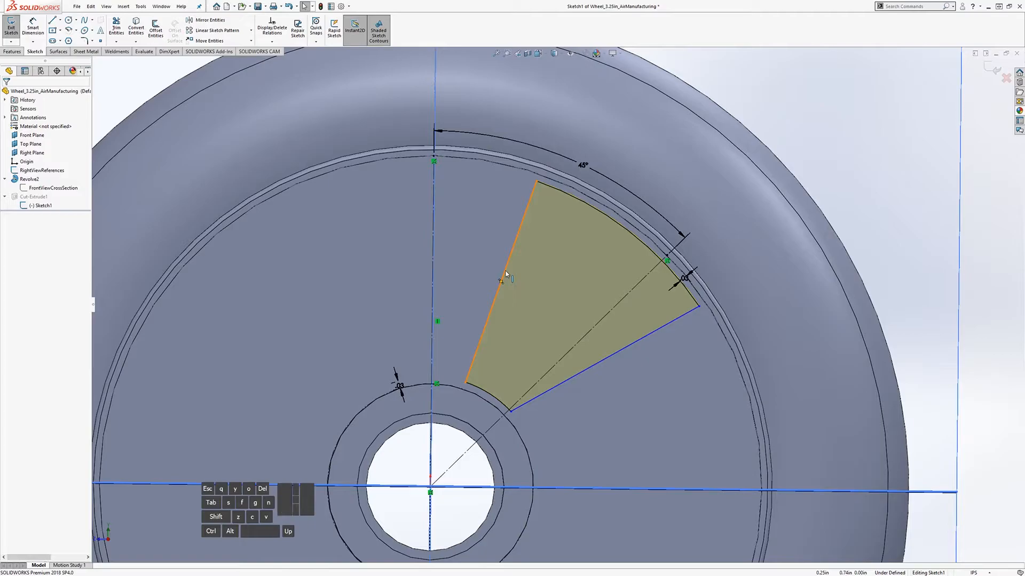
Step: Make the sector's left side collinear with the vertical centerline
click(506, 274)
middle_drag(504, 275, 421, 285)
ctrl+click(442, 264)
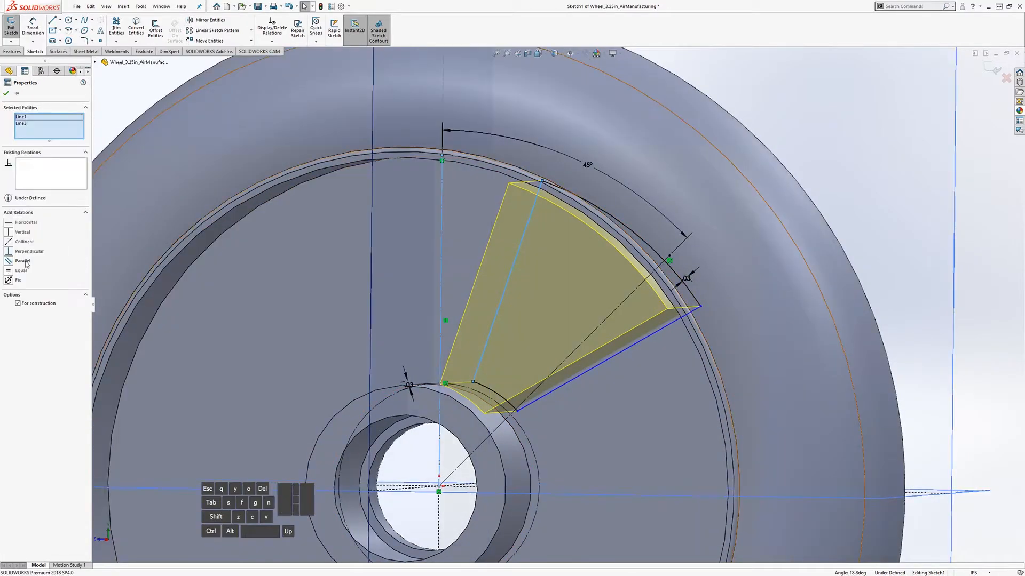
click(9, 243)
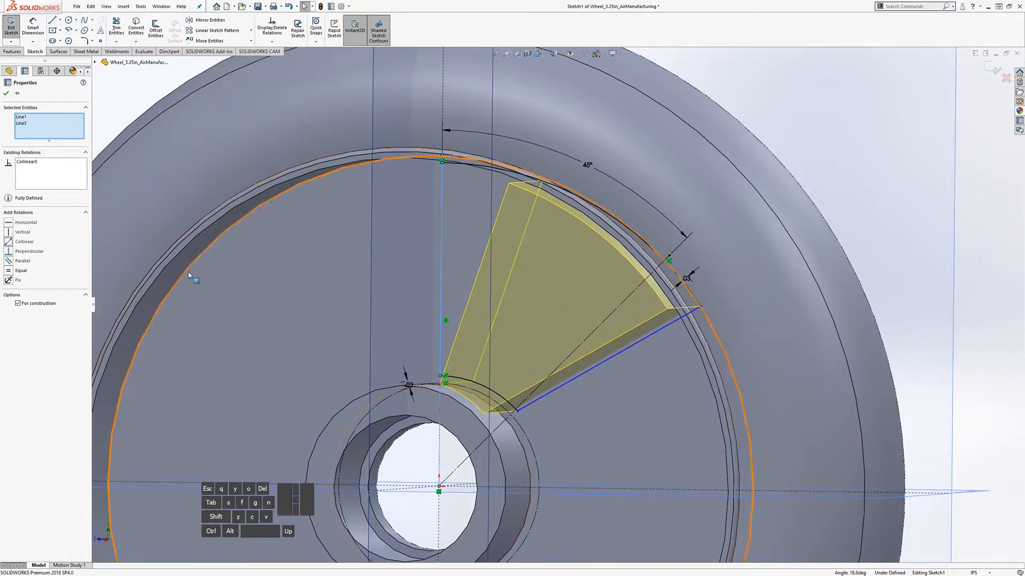
scroll(682, 306, up, 3)
click(843, 243)
Step: Make the sector's lower side collinear with the diagonal centerline
middle_drag(543, 342, 563, 327)
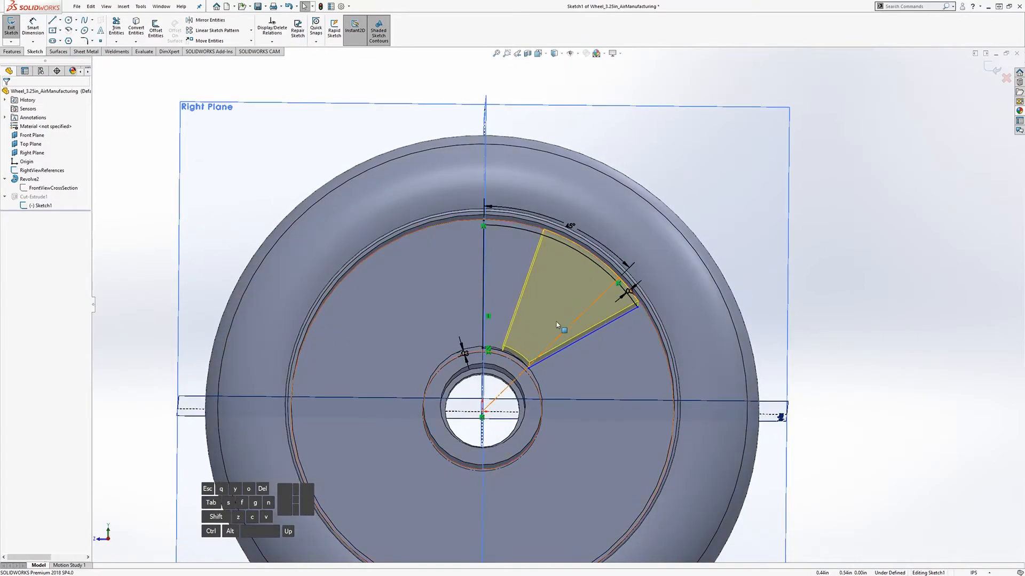
scroll(533, 320, down, 2)
middle_drag(505, 315, 586, 362)
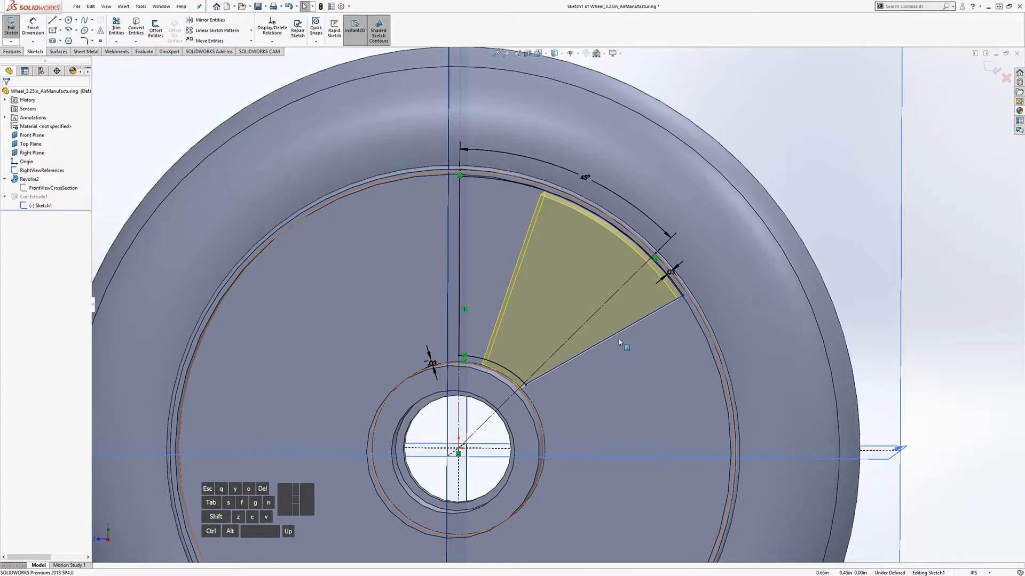
middle_drag(619, 342, 606, 342)
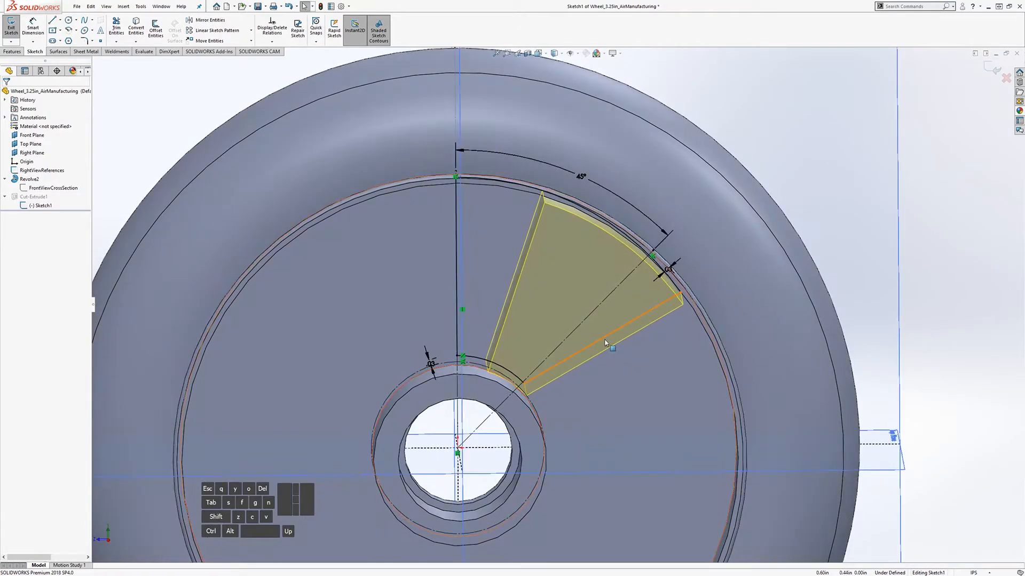
ctrl+click(606, 343)
ctrl+click(588, 316)
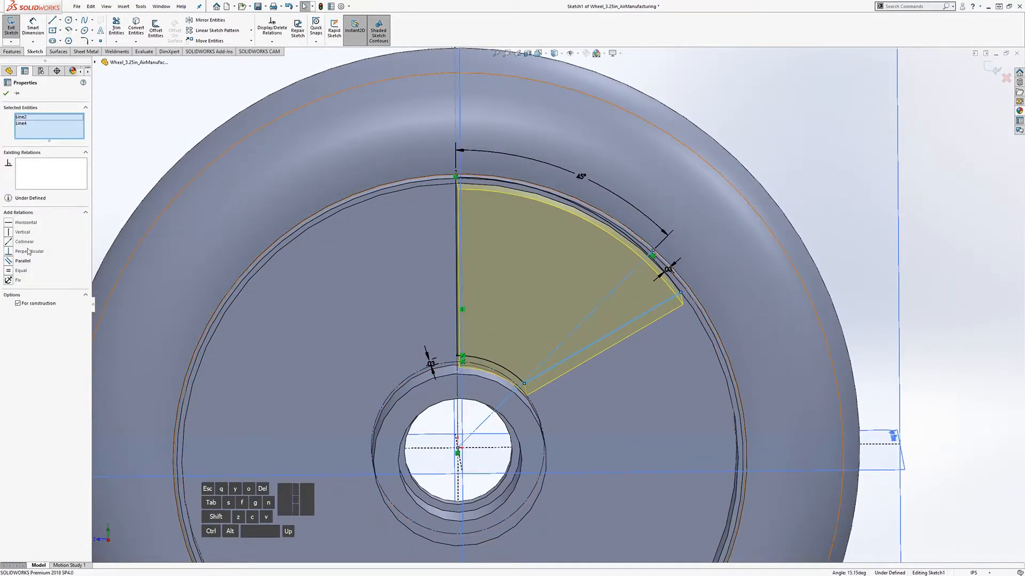
click(9, 244)
click(944, 266)
scroll(713, 399, up, 2)
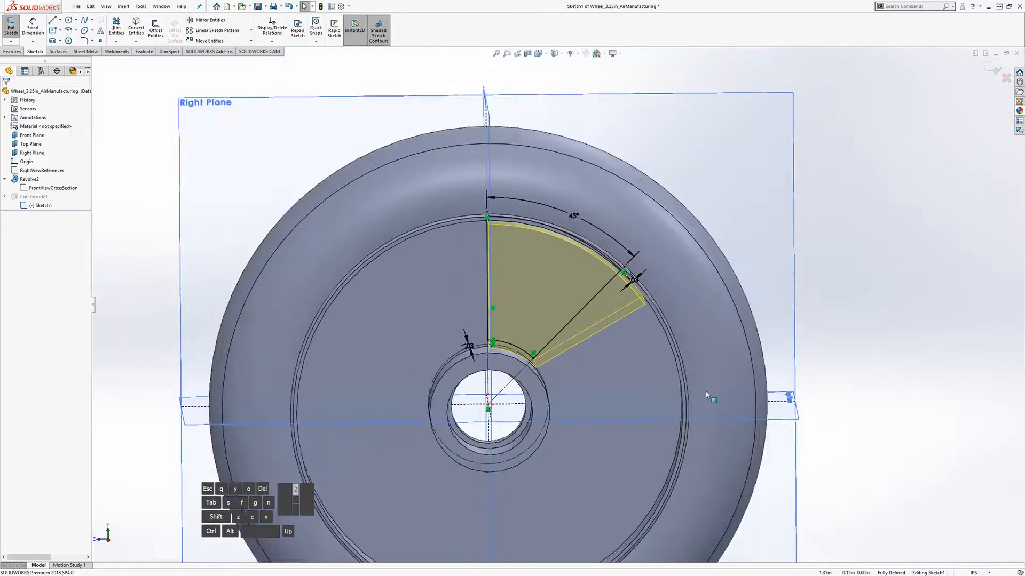
scroll(640, 368, down, 1)
middle_drag(581, 342, 416, 222)
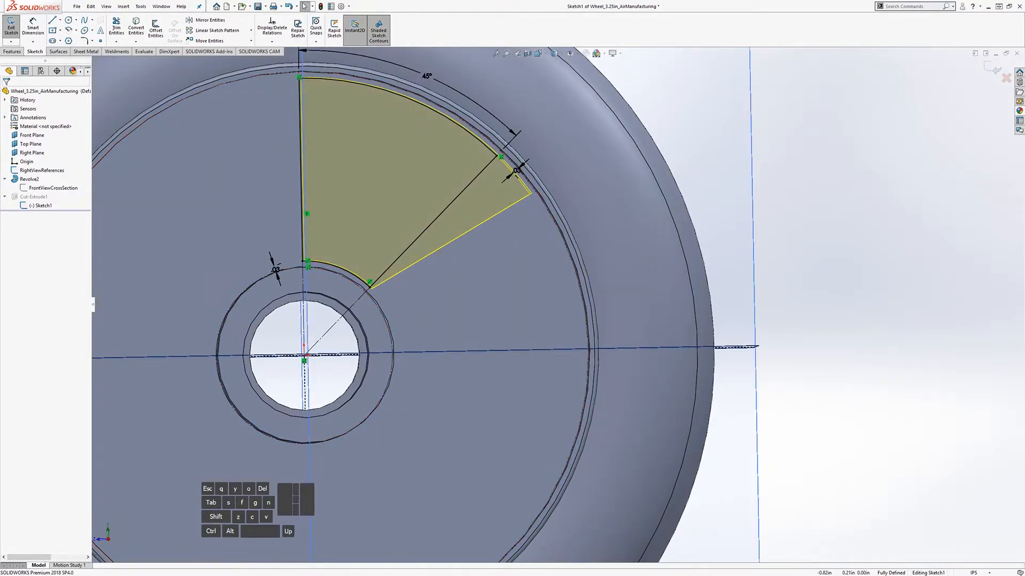
Step: Begin a line with its first point on the inner arc inside the sector
middle_drag(436, 254, 464, 220)
scroll(439, 248, up, 2)
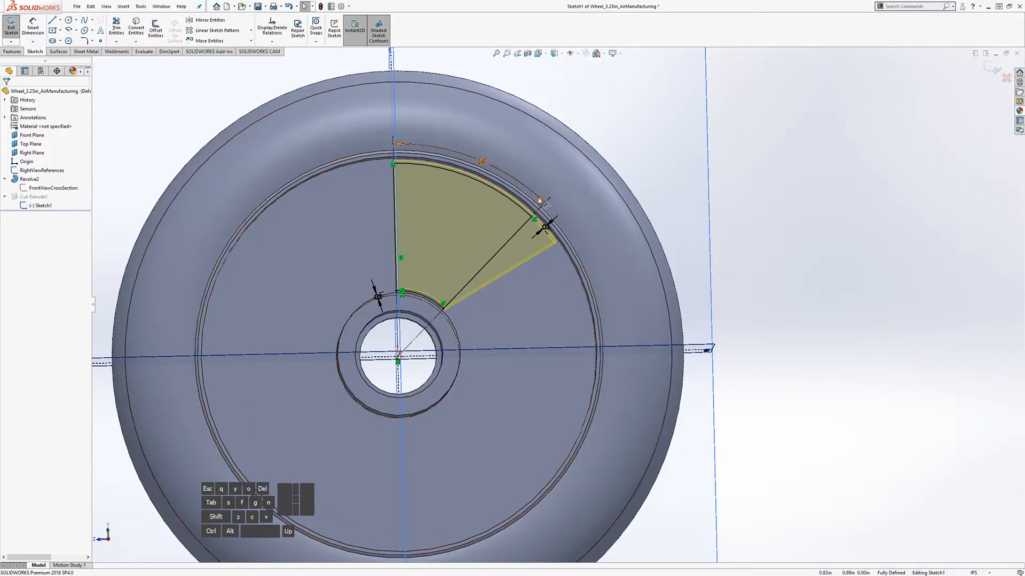
scroll(519, 277, down, 4)
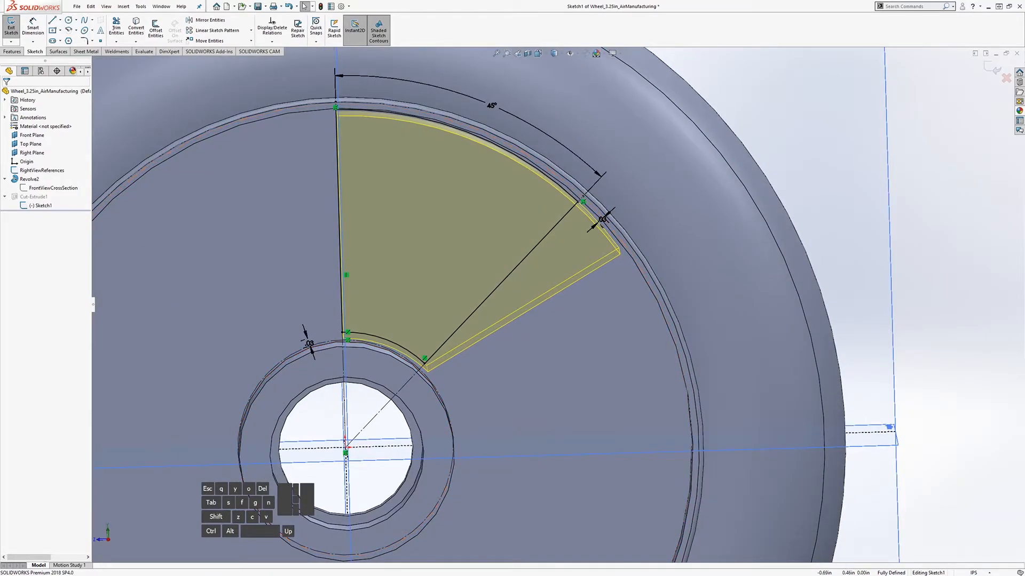
middle_drag(497, 348, 443, 320)
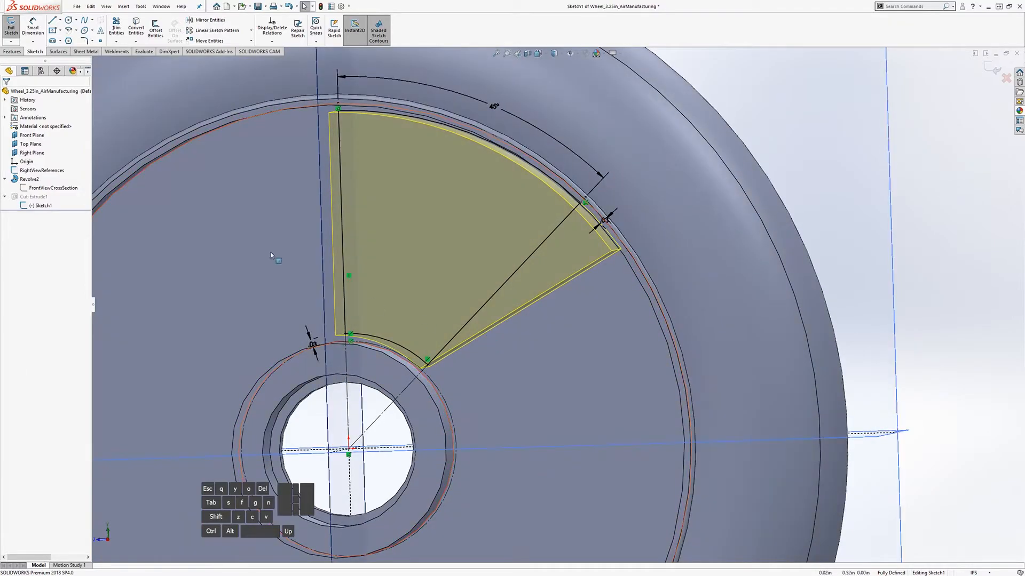
click(58, 21)
click(417, 352)
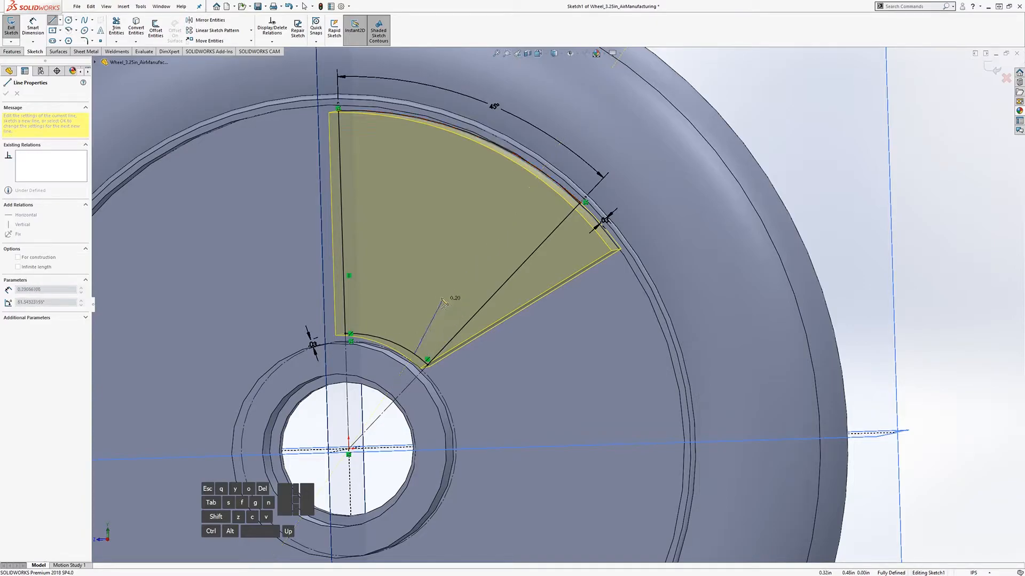
Step: Replace the misplaced line with a new spoke line drawn from the inner arc toward the rim
click(473, 270)
key(Escape)
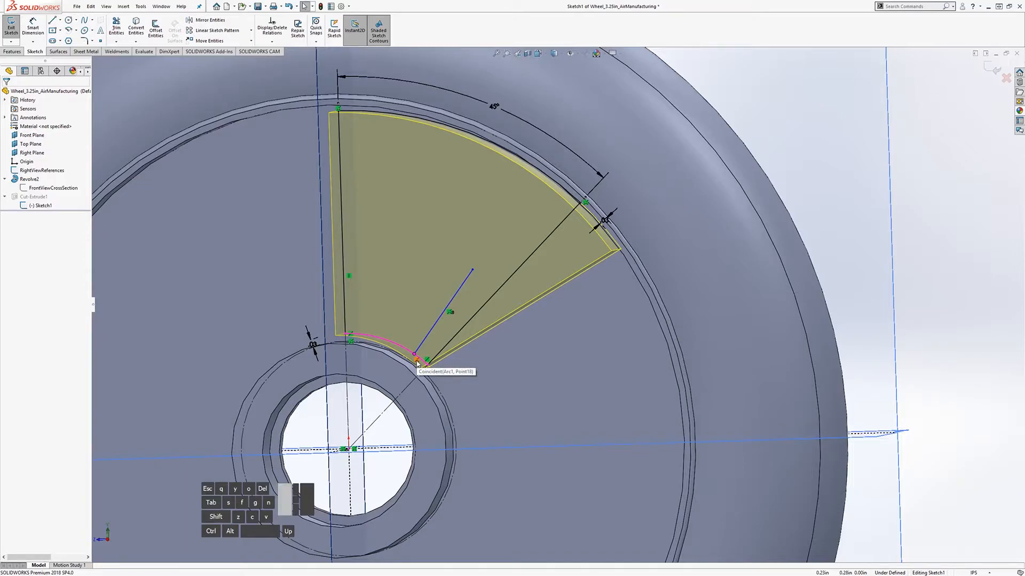
click(427, 335)
key(Delete)
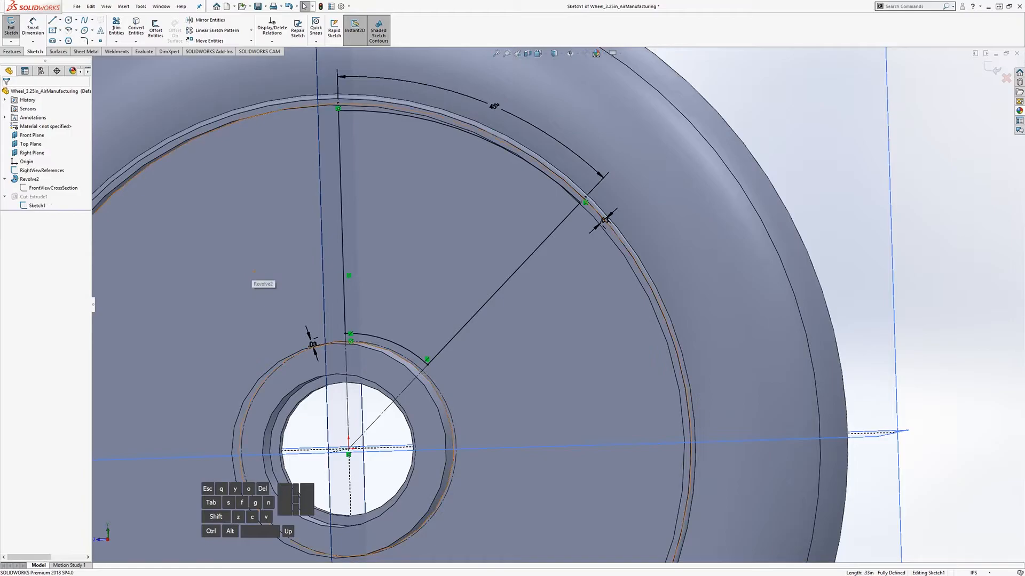
click(54, 20)
click(430, 365)
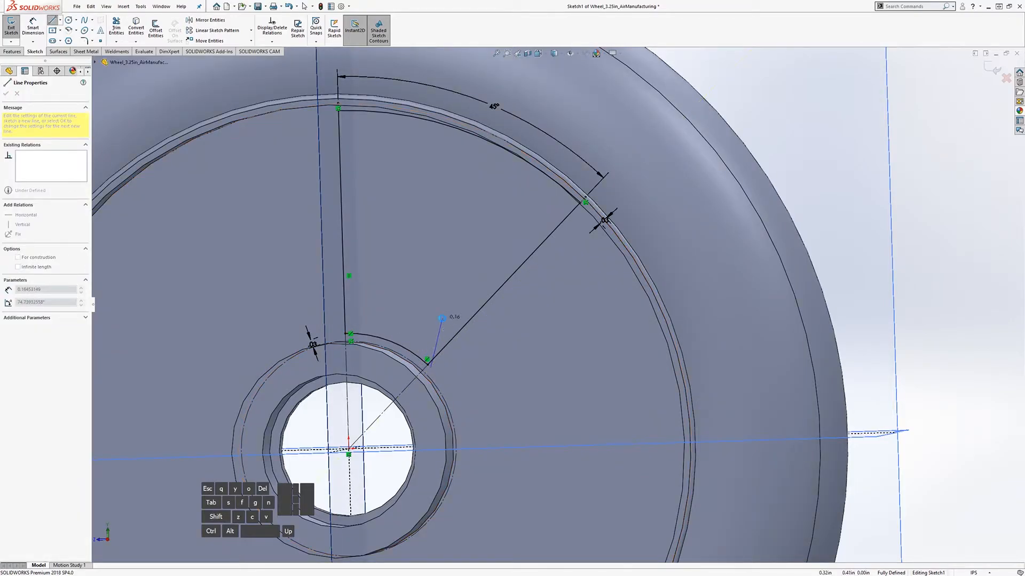
key(Escape)
click(52, 20)
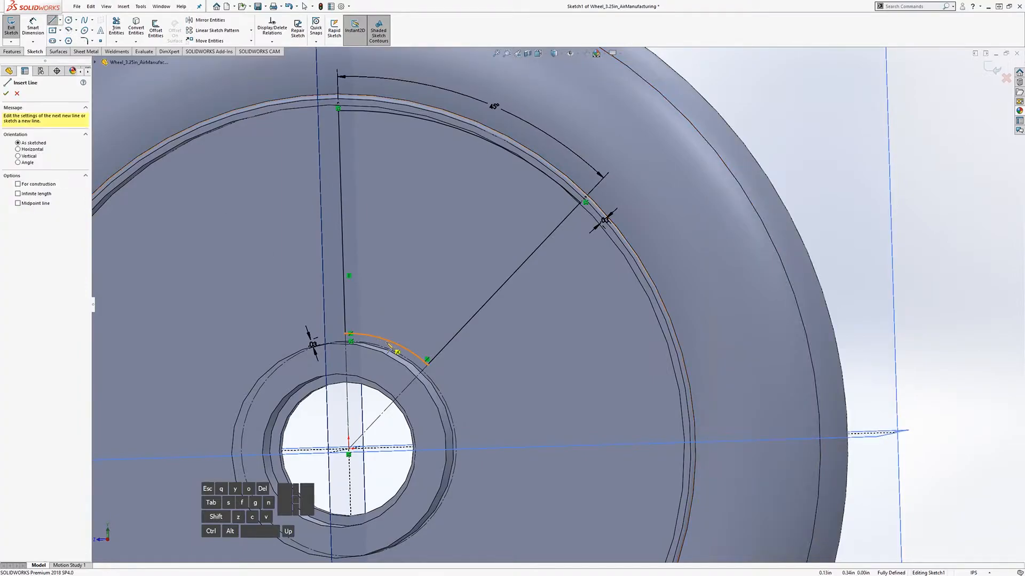
click(392, 349)
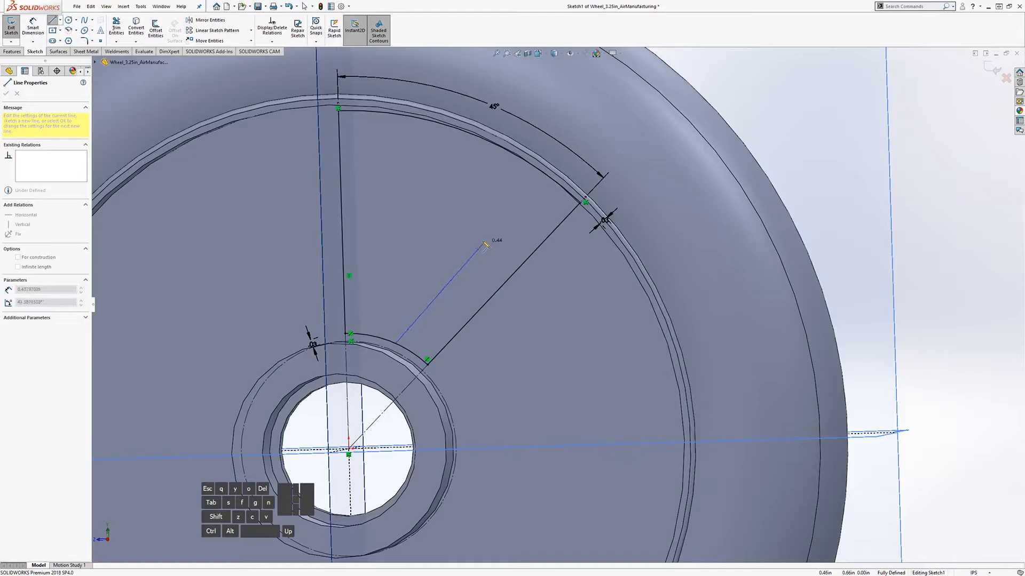
click(489, 245)
key(Escape)
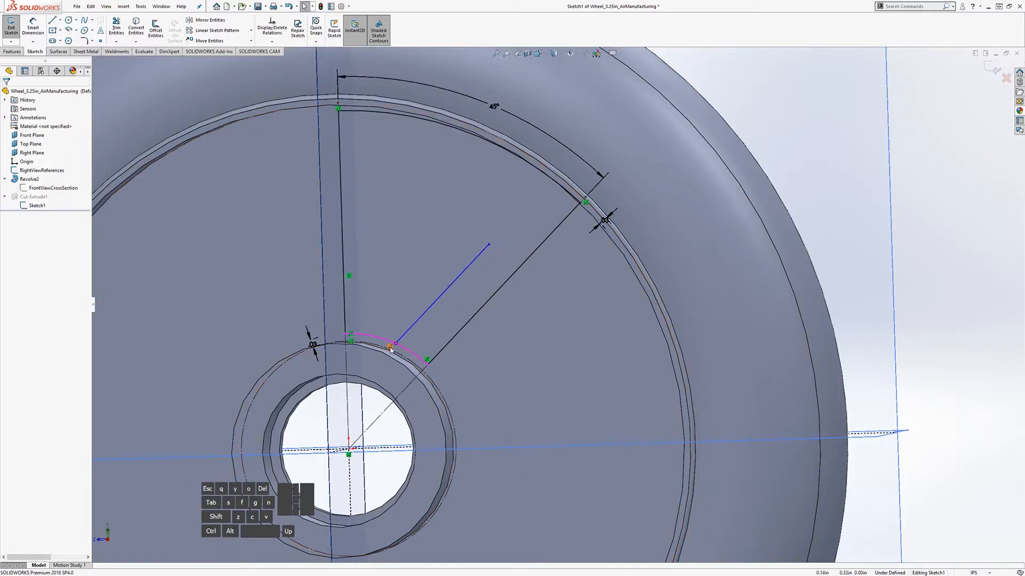
Step: Make the new line end on the outer rim arc and run parallel to the other spoke line
click(488, 244)
middle_drag(530, 210, 553, 187)
ctrl+click(542, 185)
click(15, 243)
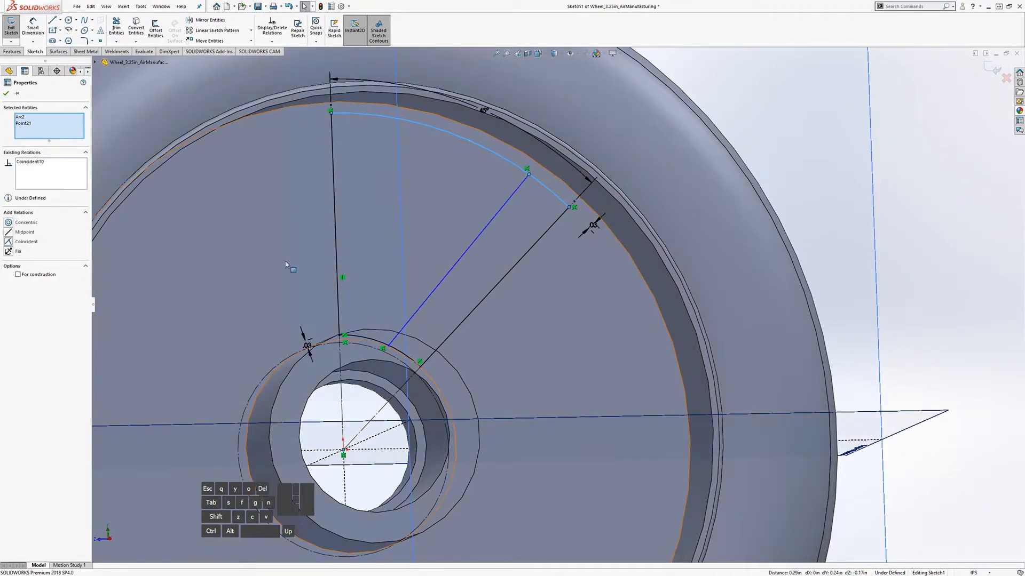
click(447, 273)
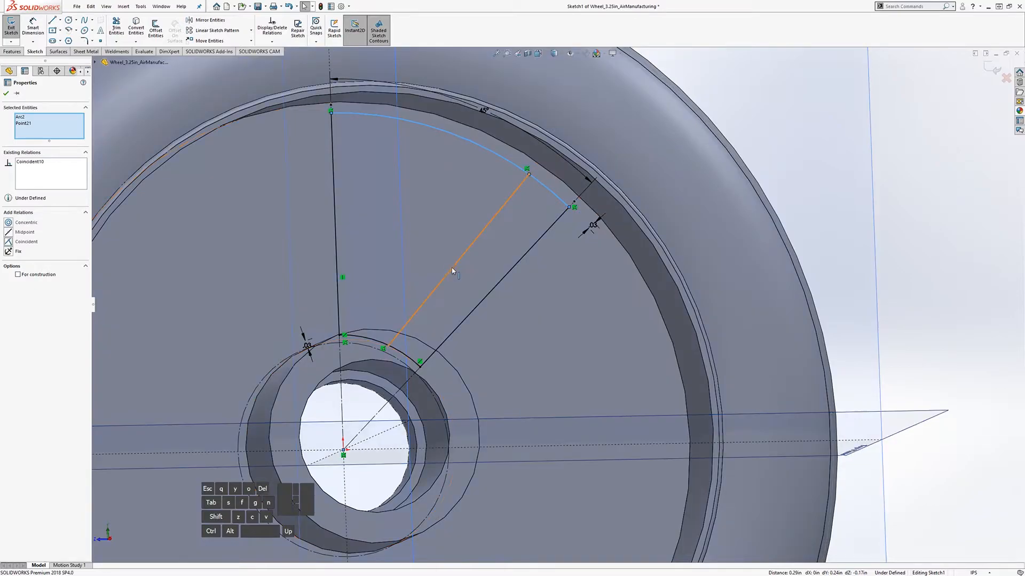
ctrl+click(483, 300)
click(9, 261)
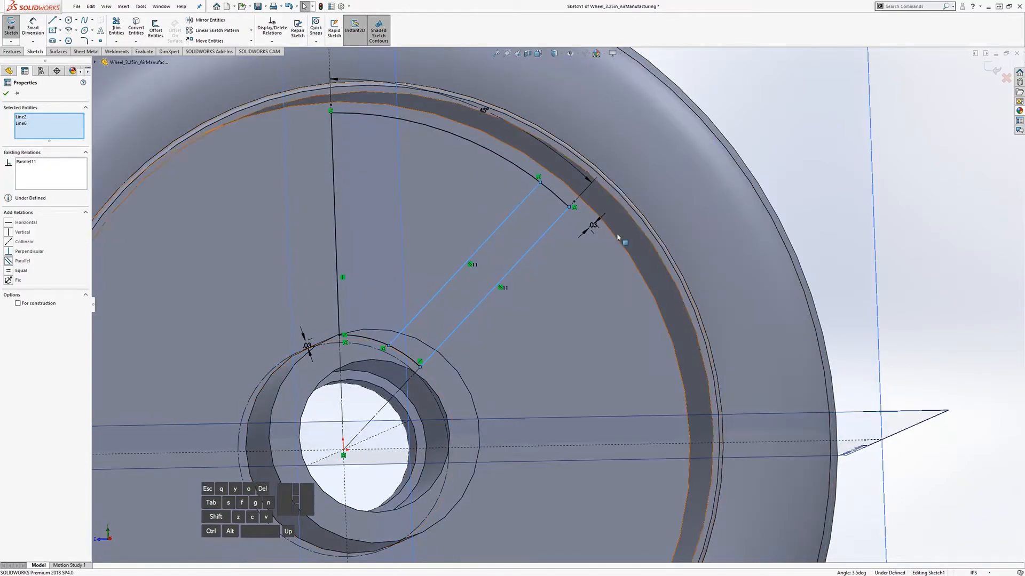
middle_drag(789, 241, 769, 268)
key(Escape)
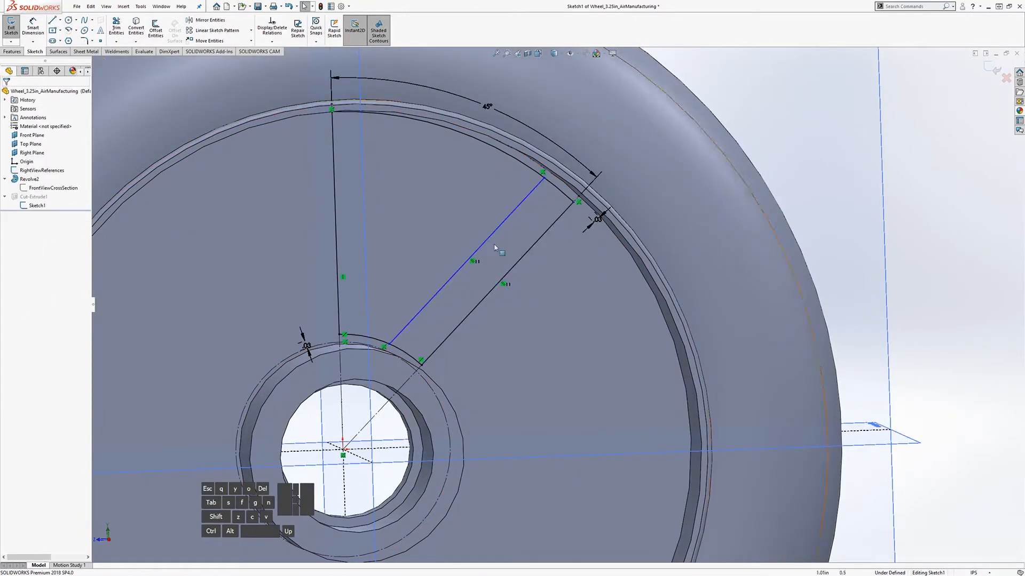
Step: Dimension the spacing between the two spoke lines, entering 1/64
click(34, 27)
click(483, 245)
click(511, 269)
click(525, 282)
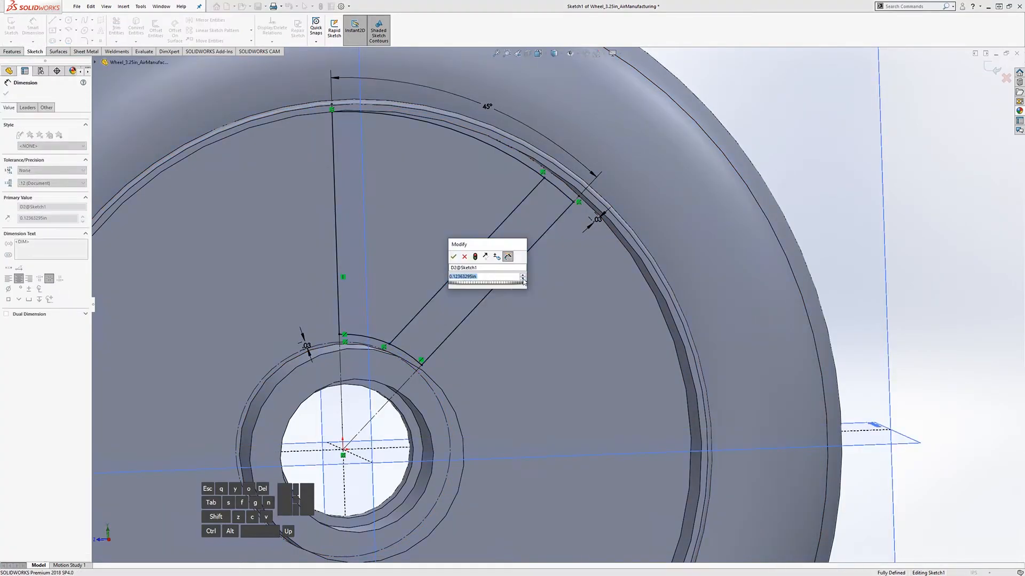
text(1/64)
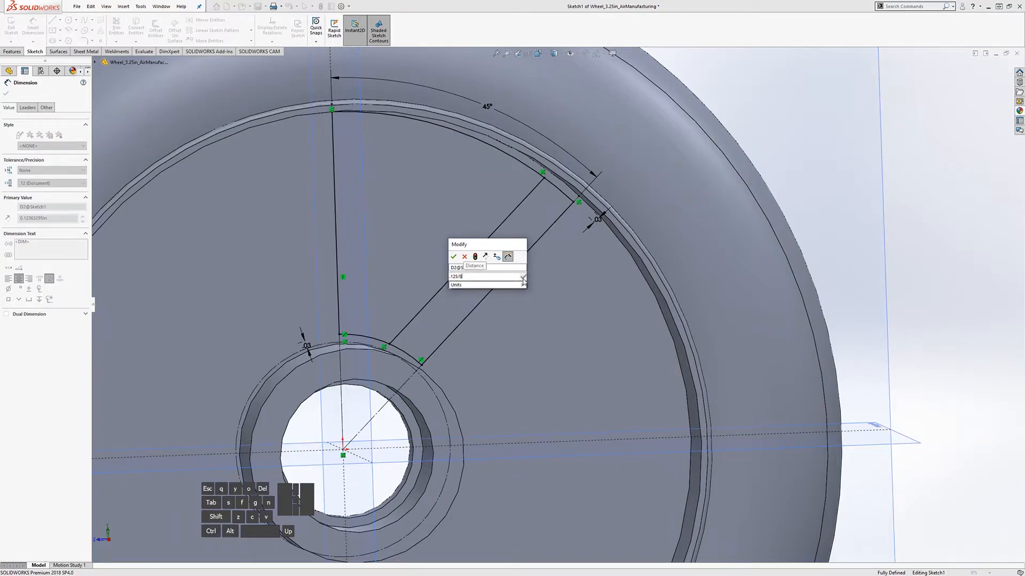
key(Return)
key(Escape)
Step: Change the spoke width dimension to .125
mouse_move(509, 312)
middle_down()
mouse_move(482, 345)
mouse_move(488, 318)
mouse_move(515, 295)
middle_up()
scroll(516, 295, down, 4)
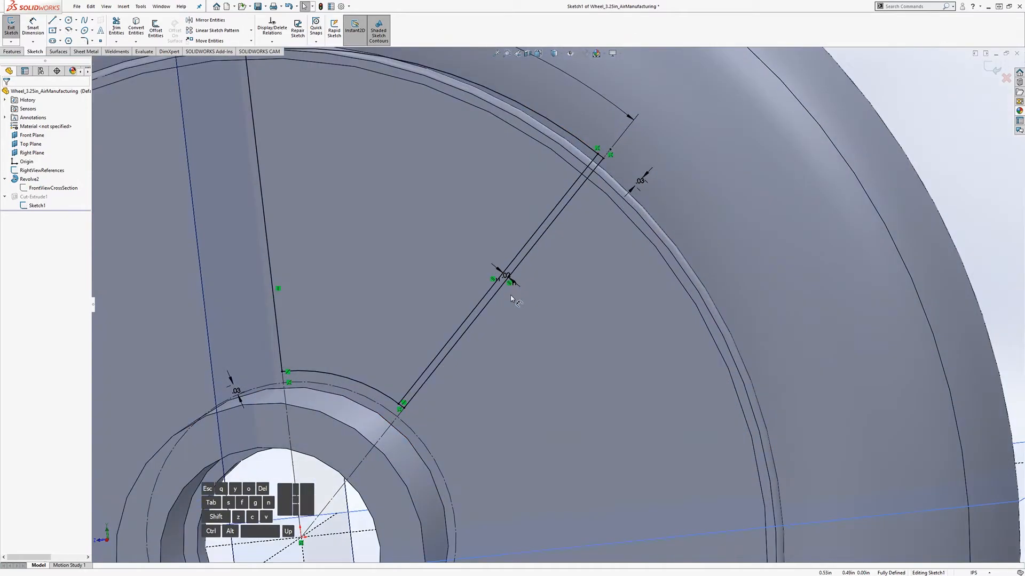
click(504, 276)
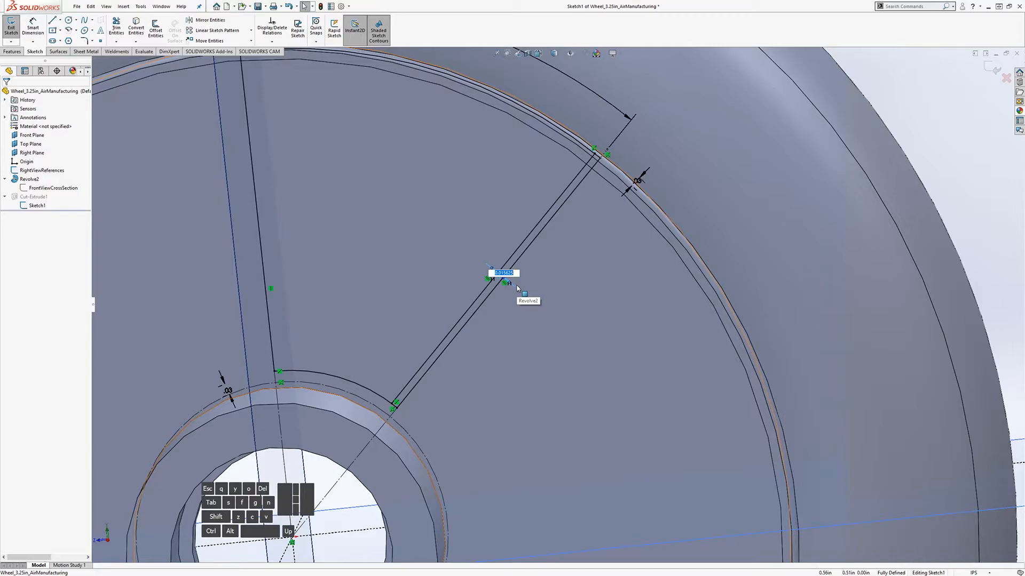
text(.125)
key(Return)
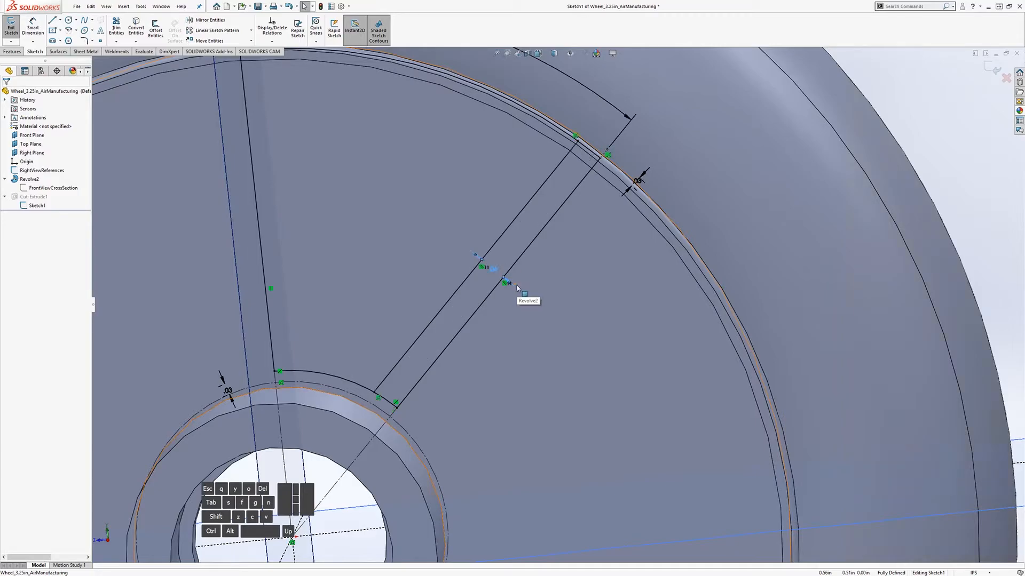
scroll(517, 289, up, 5)
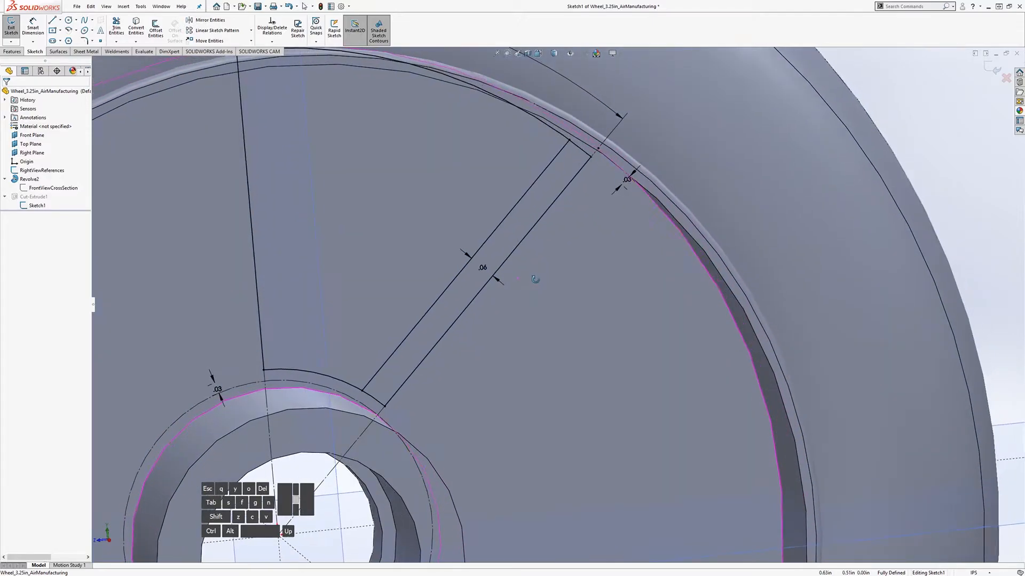
scroll(539, 300, down, 3)
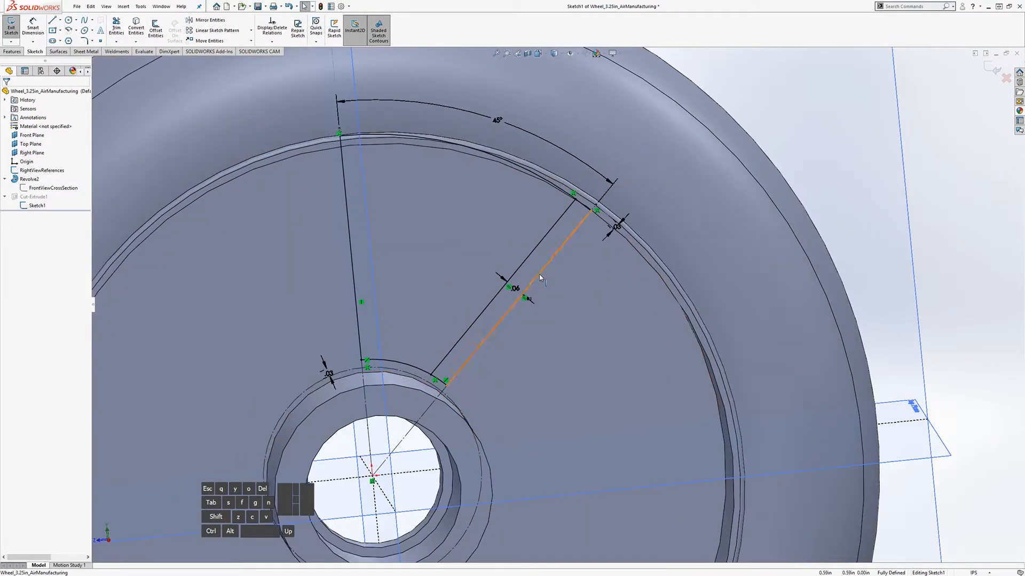
mouse_move(532, 274)
middle_down()
mouse_move(517, 254)
mouse_move(541, 268)
middle_up()
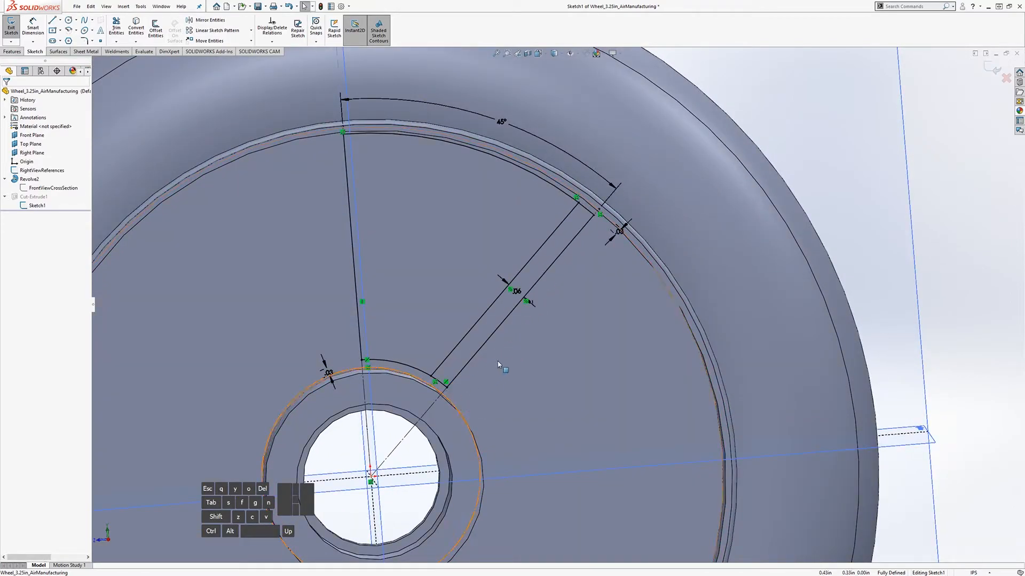
scroll(484, 311, down, 1)
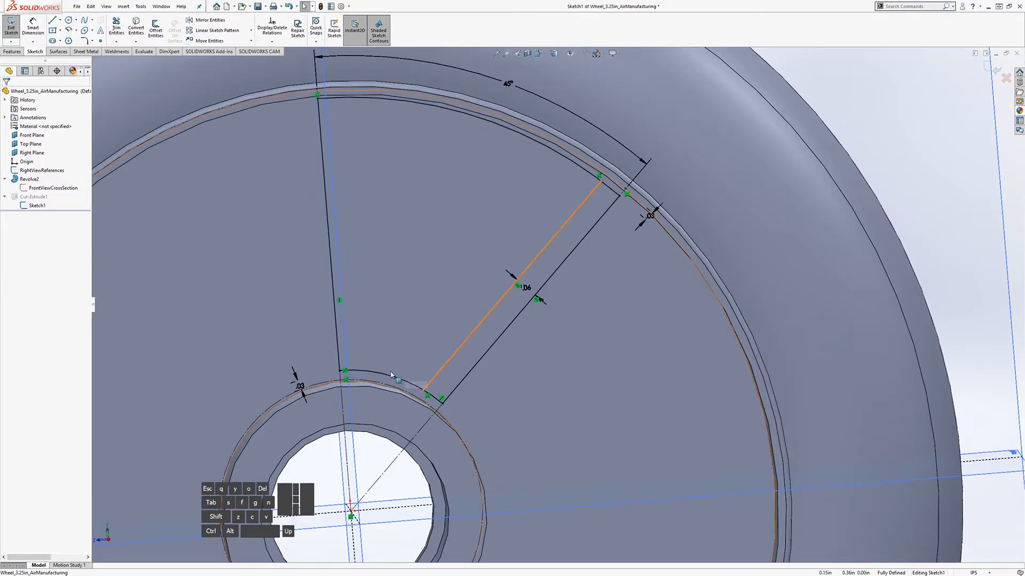
mouse_move(476, 305)
middle_down()
mouse_move(453, 302)
mouse_move(472, 290)
mouse_move(439, 268)
mouse_move(468, 269)
mouse_move(442, 287)
mouse_move(447, 280)
middle_up()
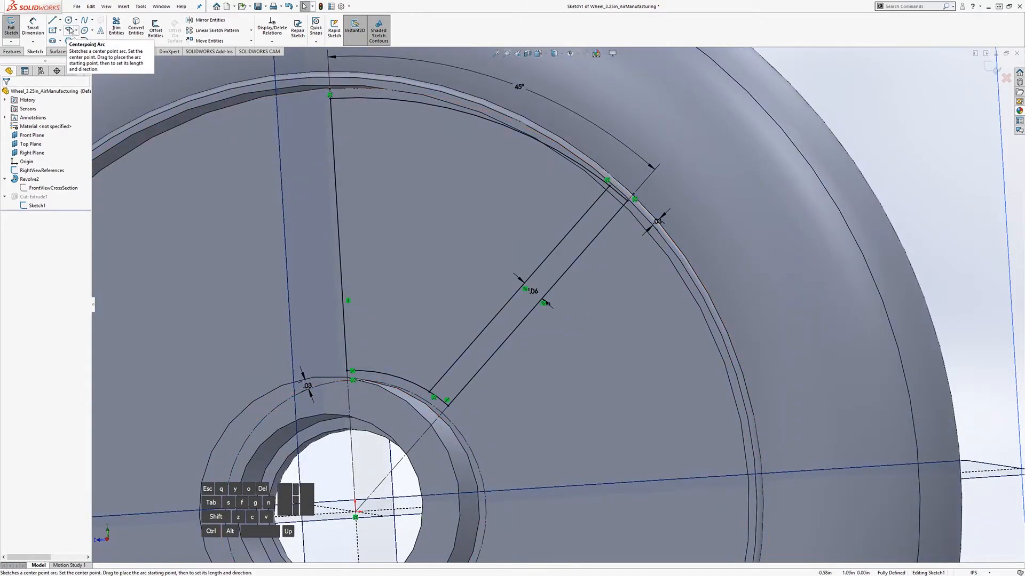
Step: Draw a circle between the spokes near the rim, abandoning the tangent arc
click(75, 30)
click(91, 47)
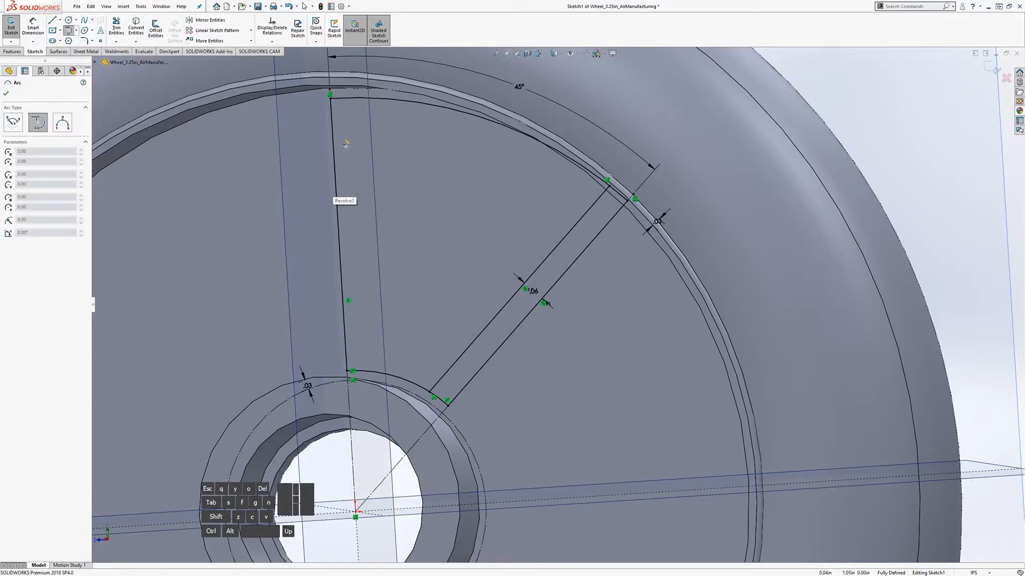
key(Escape)
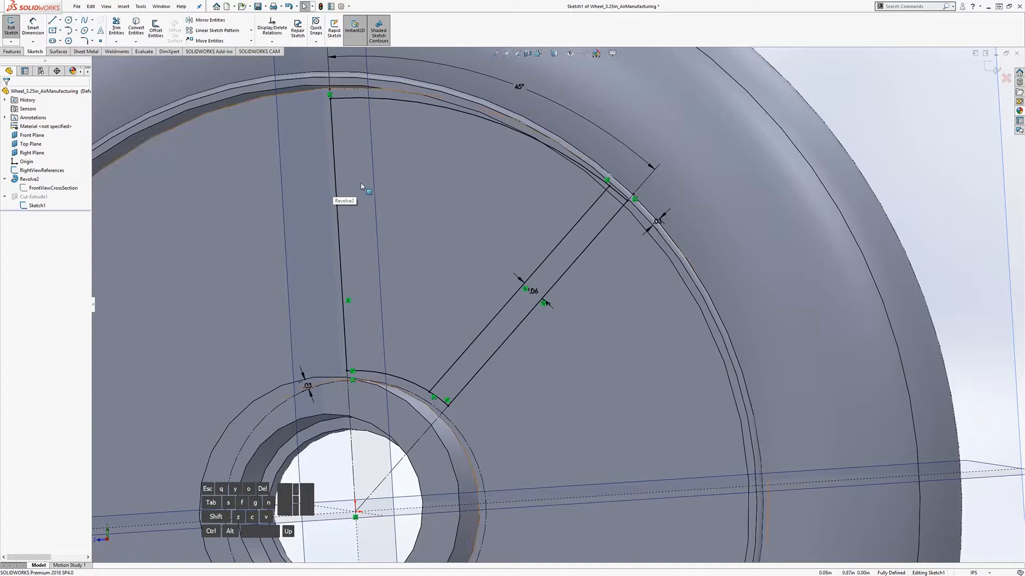
middle_drag(366, 212, 371, 213)
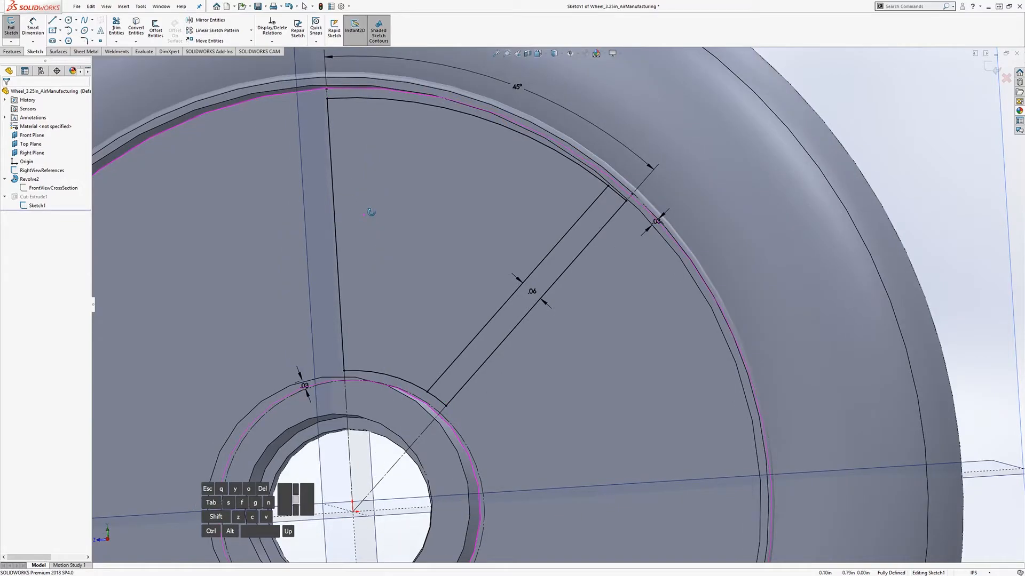
click(68, 20)
drag(377, 166, 411, 186)
key(Escape)
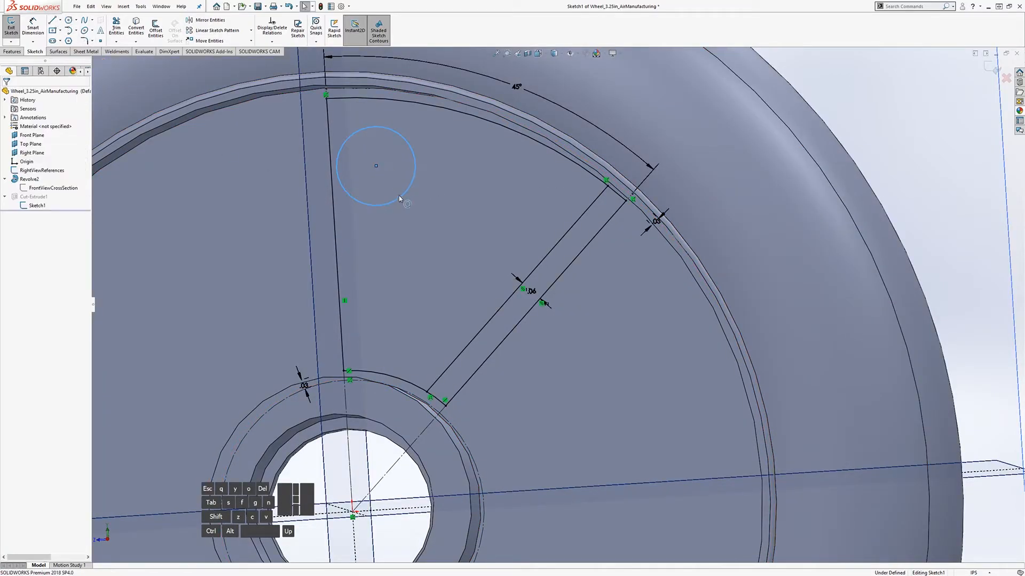
Step: Make the circle tangent to the vertical spoke line and the outer rim arc
click(337, 166)
ctrl+click(331, 164)
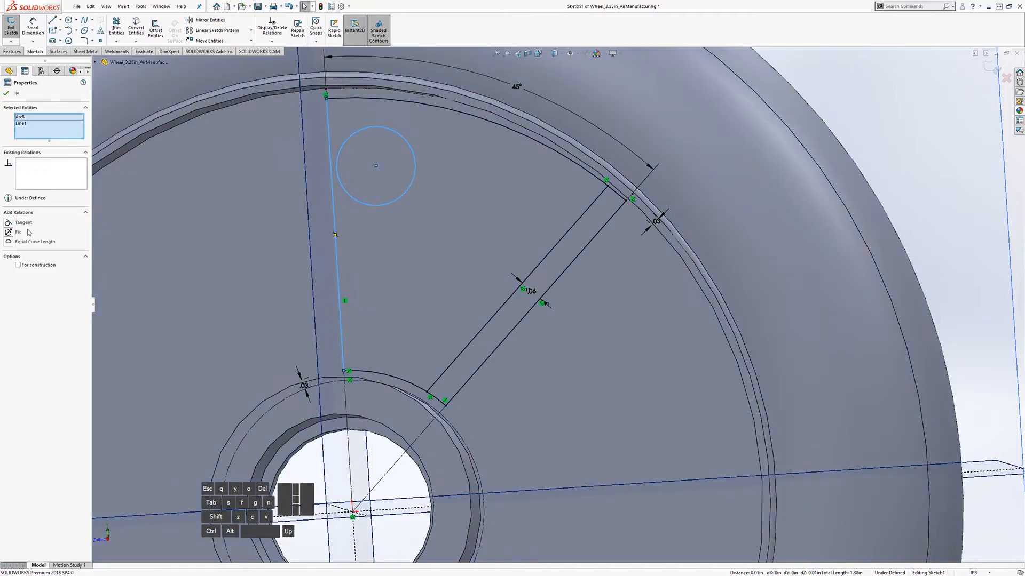
click(16, 222)
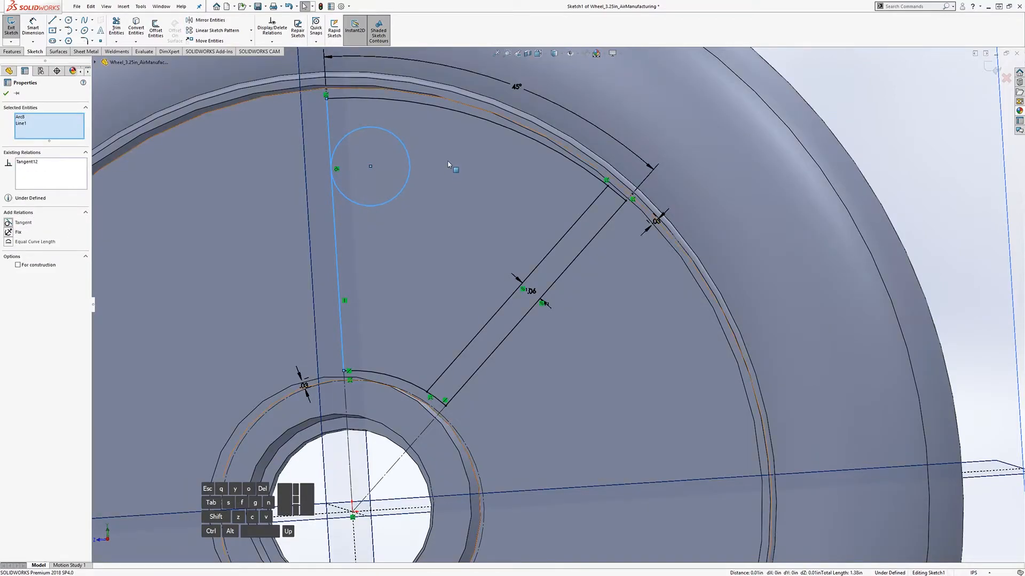
click(396, 103)
ctrl+click(393, 133)
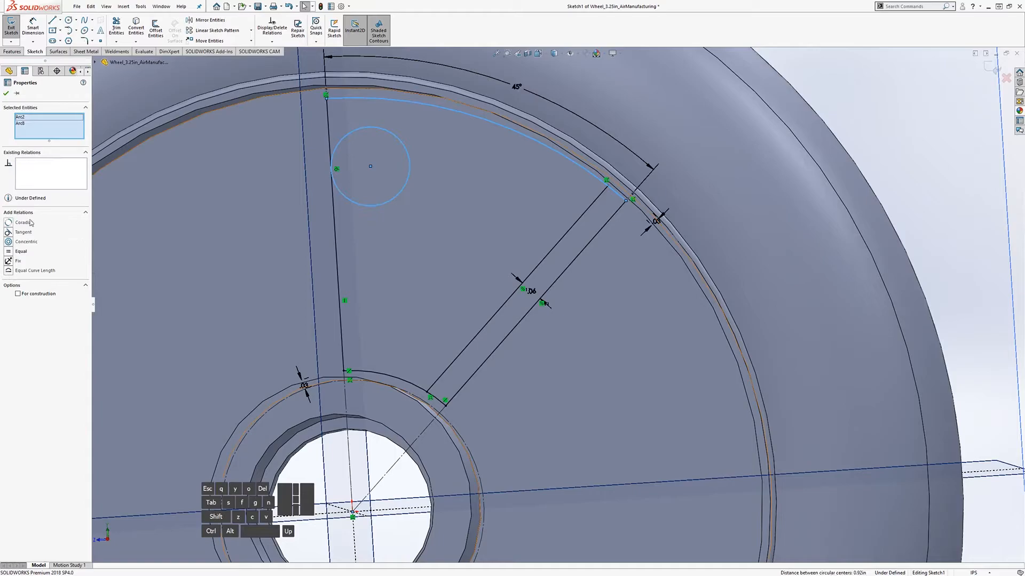
click(8, 233)
click(417, 183)
Step: Enlarge the circle while it stays tangent to both
click(896, 155)
drag(386, 172, 396, 201)
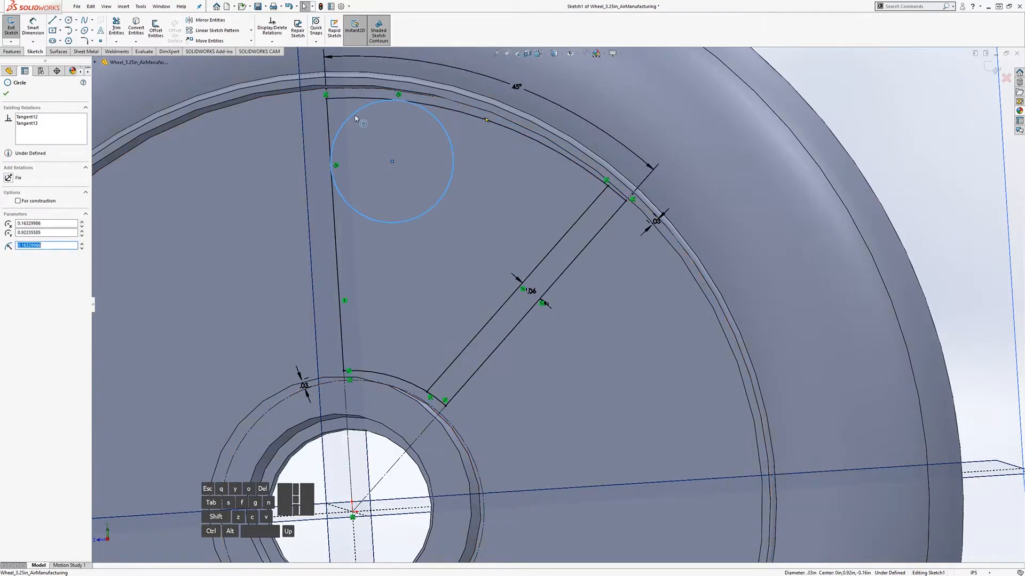
click(1017, 160)
middle_drag(549, 238, 501, 245)
middle_drag(369, 233, 392, 230)
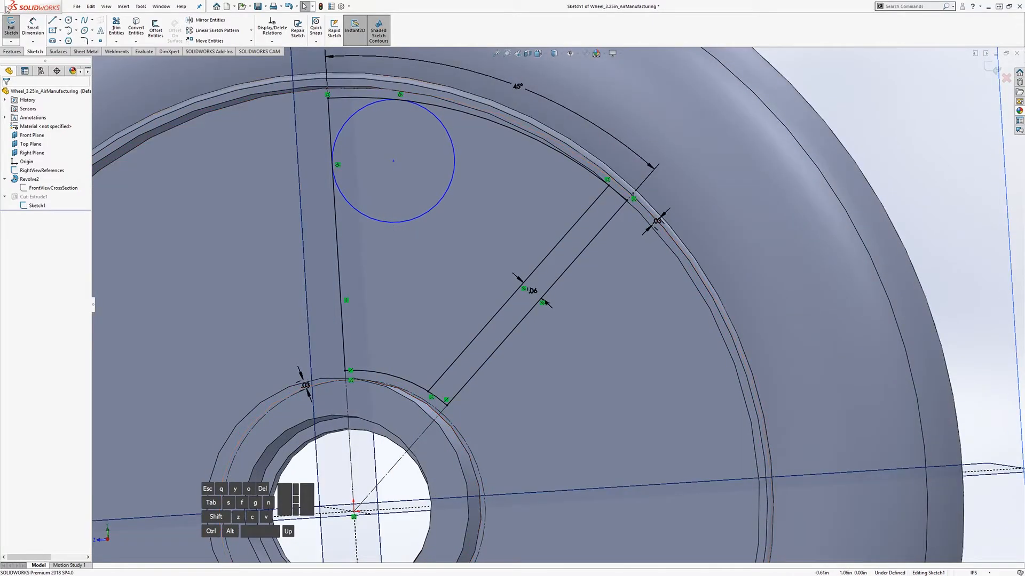
Step: Delete the circle's two tangent relations and move it right, off the vertical spoke line
click(68, 20)
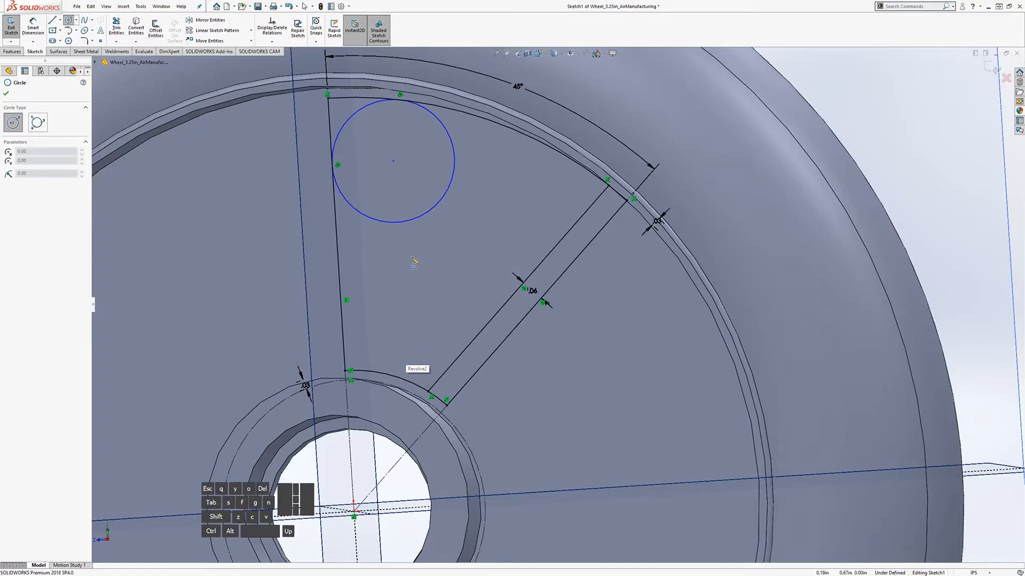
key(Escape)
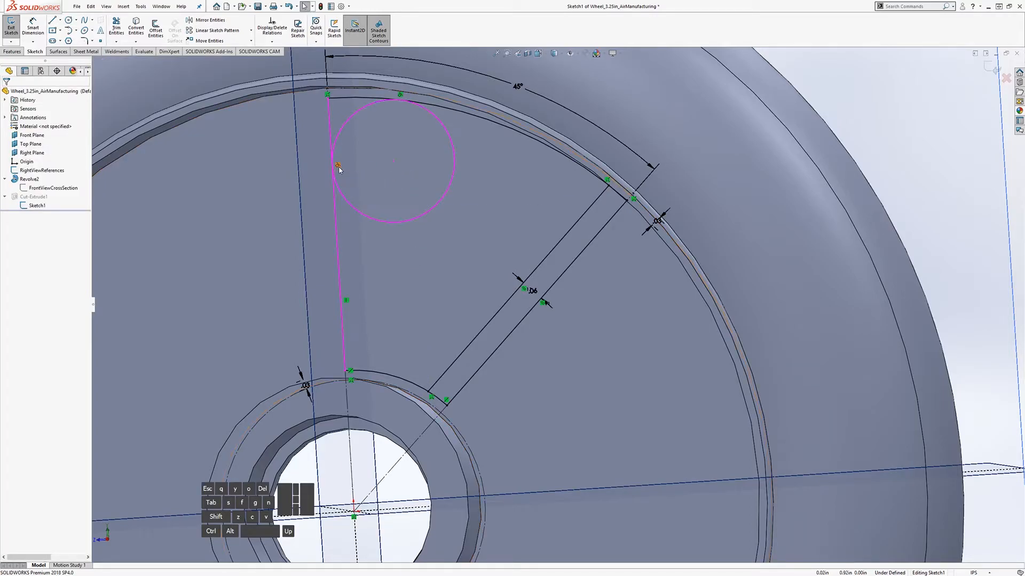
key(Delete)
click(403, 96)
key(Delete)
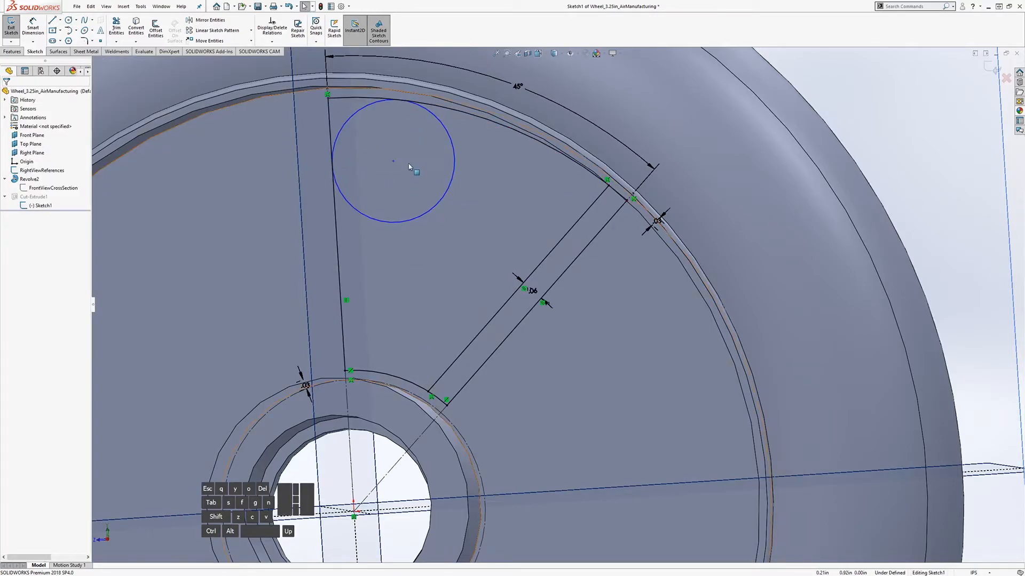
drag(393, 163, 467, 203)
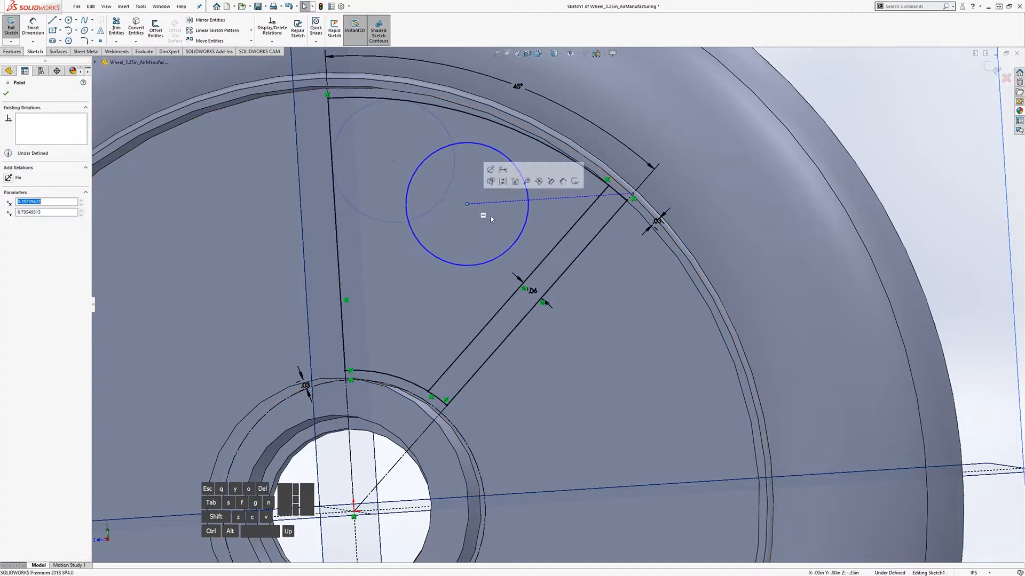
Step: Make the large circle tangent to the outer rim arc and the spoke's inner edge line
click(529, 199)
ctrl+click(570, 164)
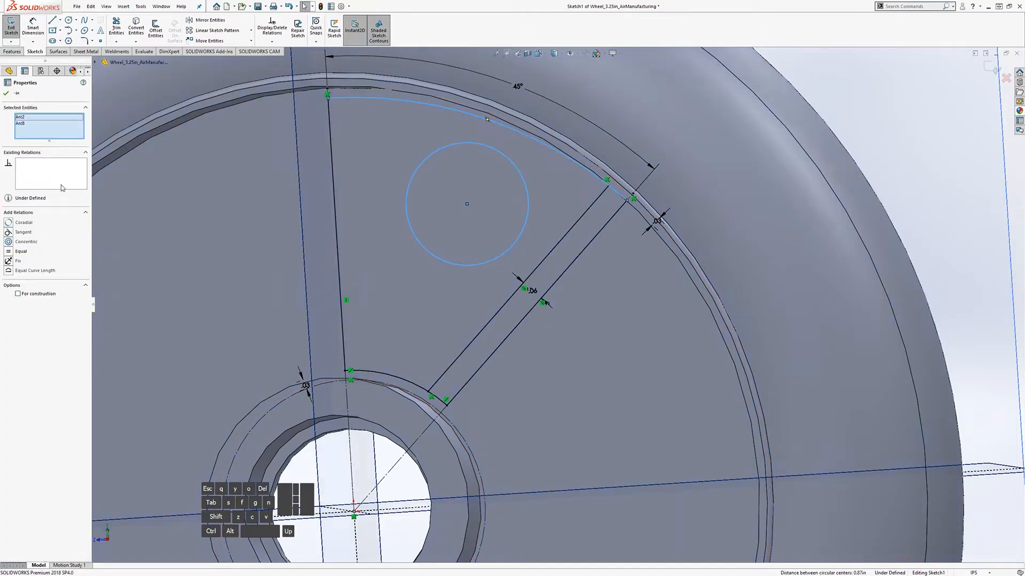
click(8, 232)
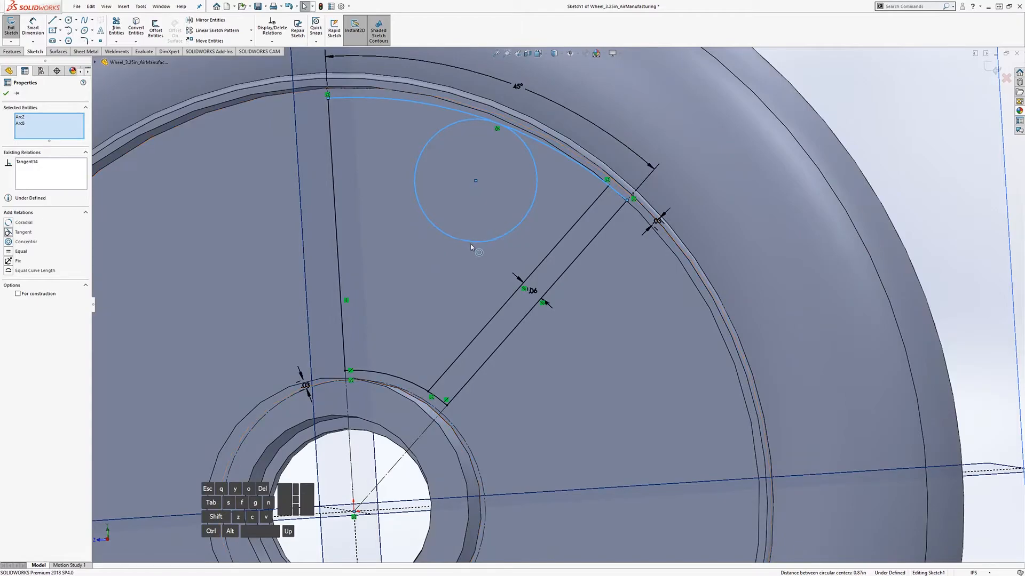
click(533, 271)
ctrl+click(490, 241)
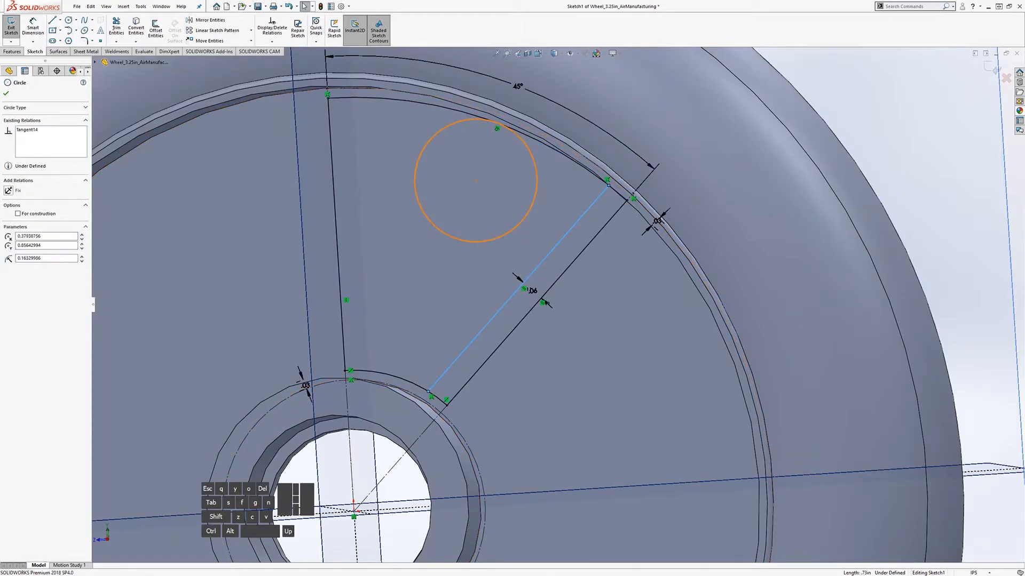
click(23, 223)
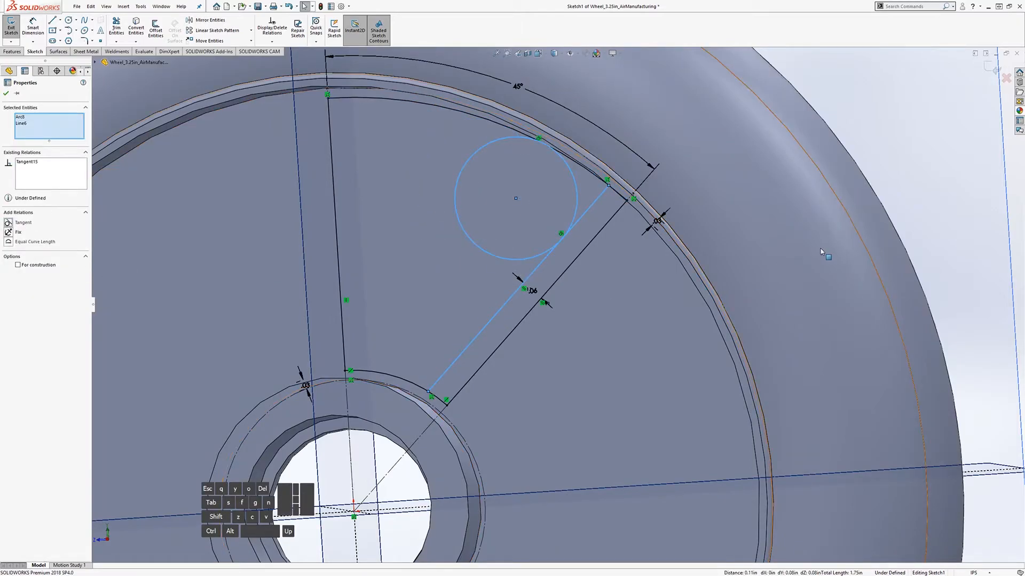
click(1013, 191)
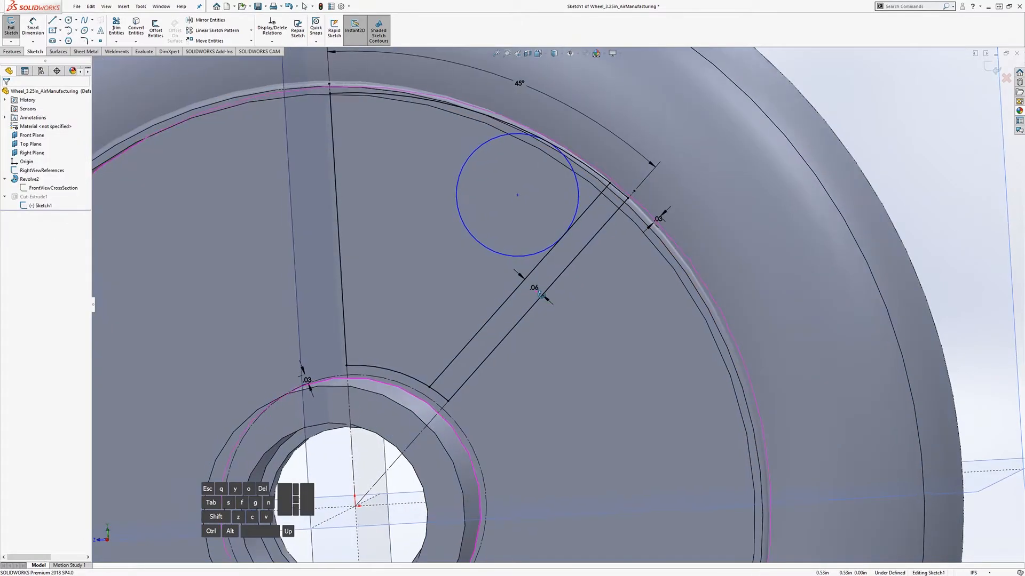
Step: Place a small circle near the hub, tangent to the spoke line
click(69, 20)
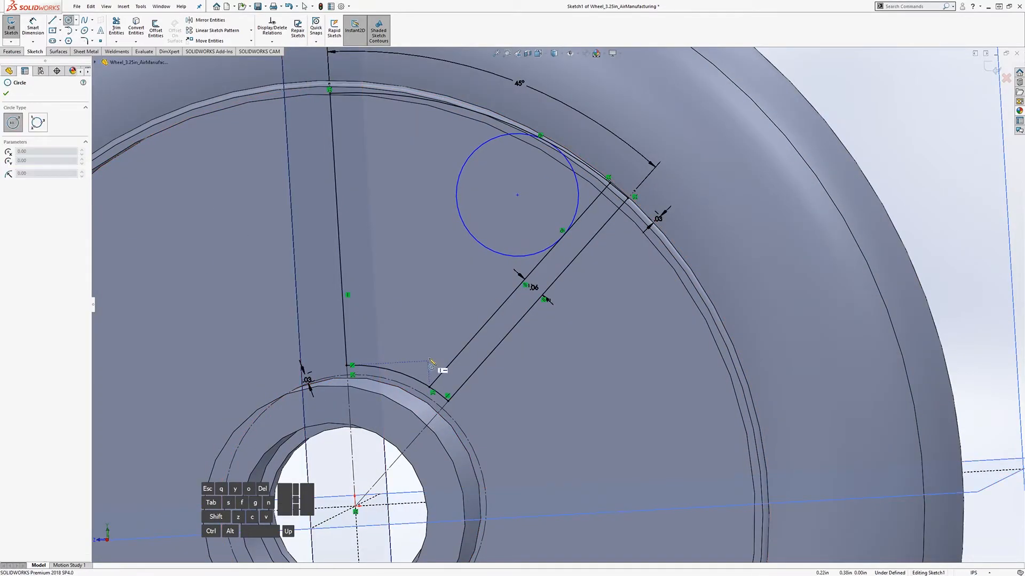
click(418, 346)
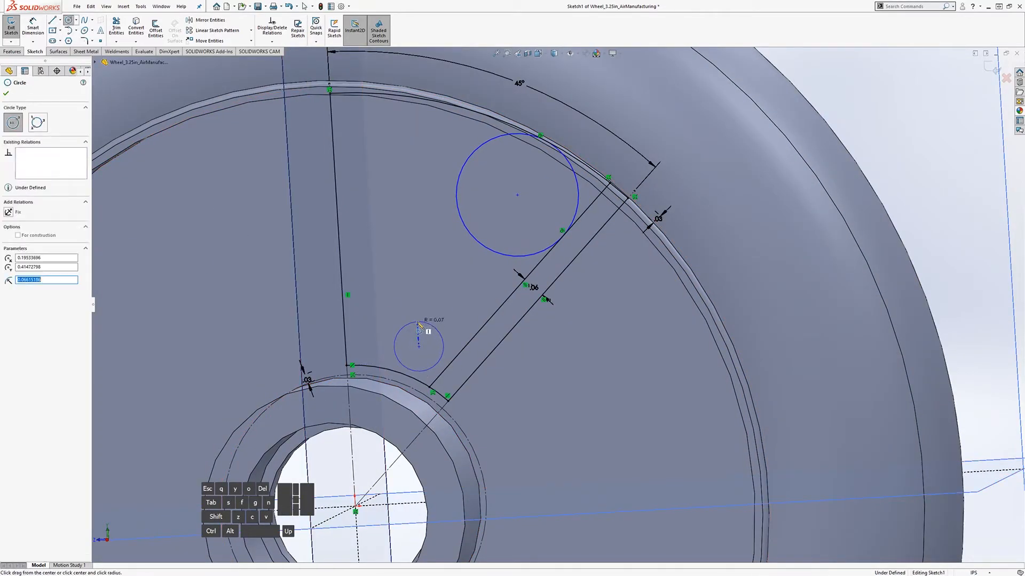
ctrl+click(450, 370)
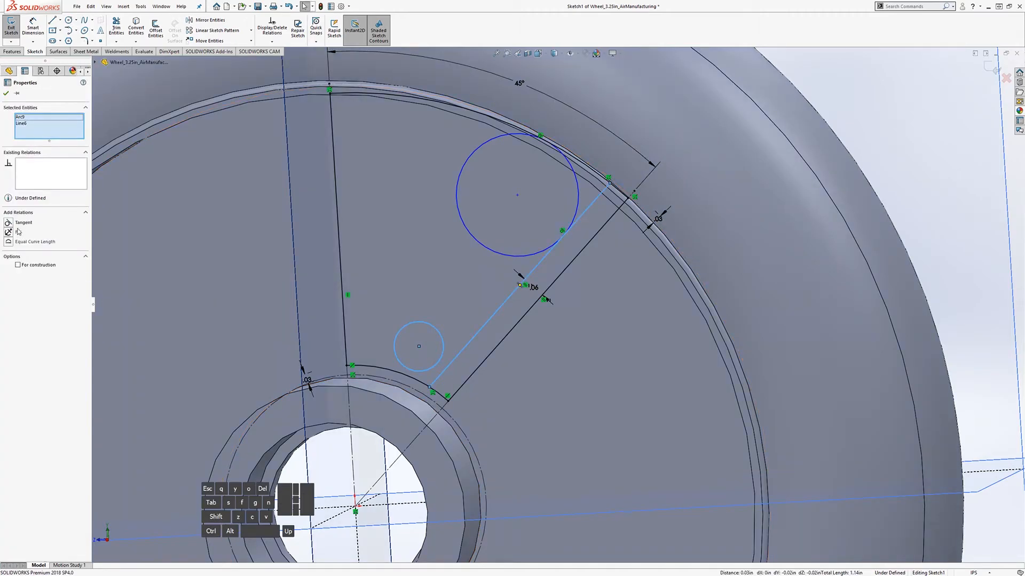
click(9, 224)
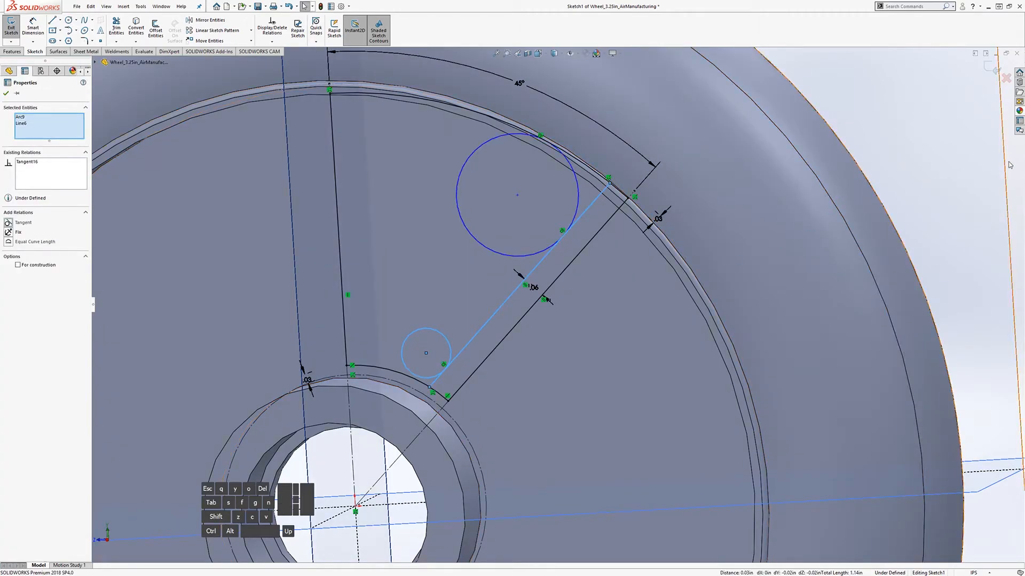
click(636, 324)
Step: Make the small circle tangent to the hub's outer arc
click(404, 364)
ctrl+click(401, 373)
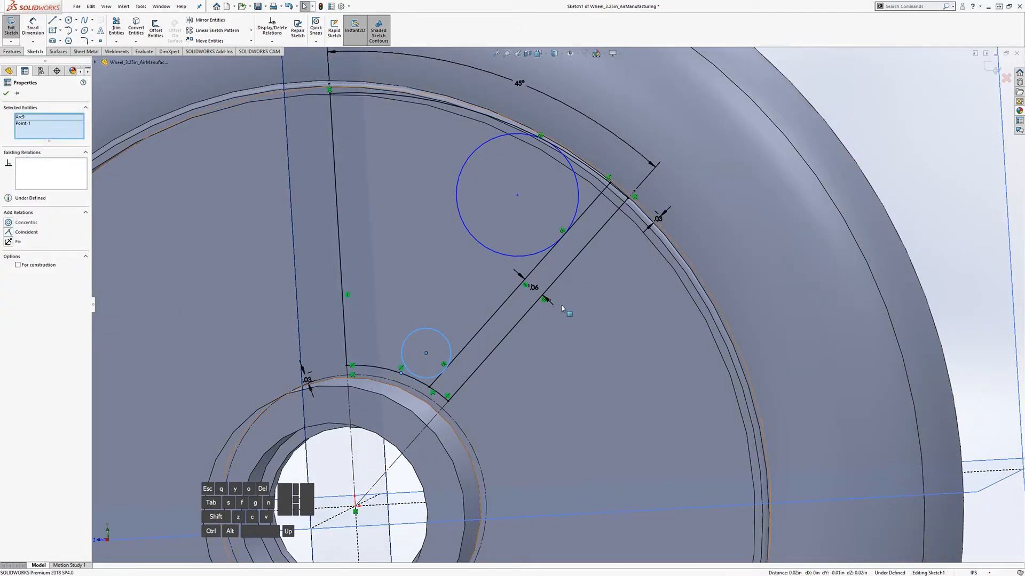
click(1006, 179)
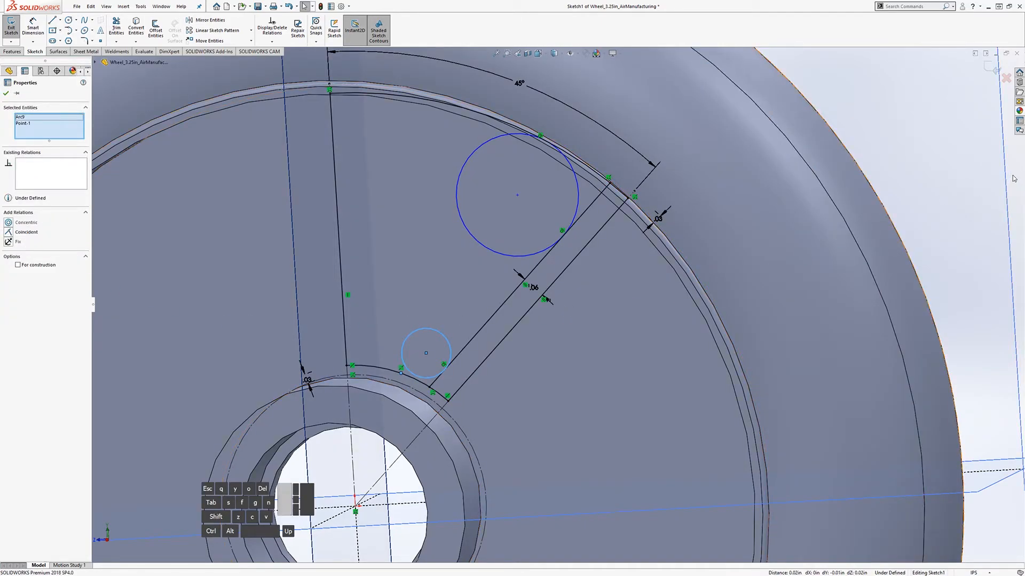
click(423, 385)
ctrl+click(424, 377)
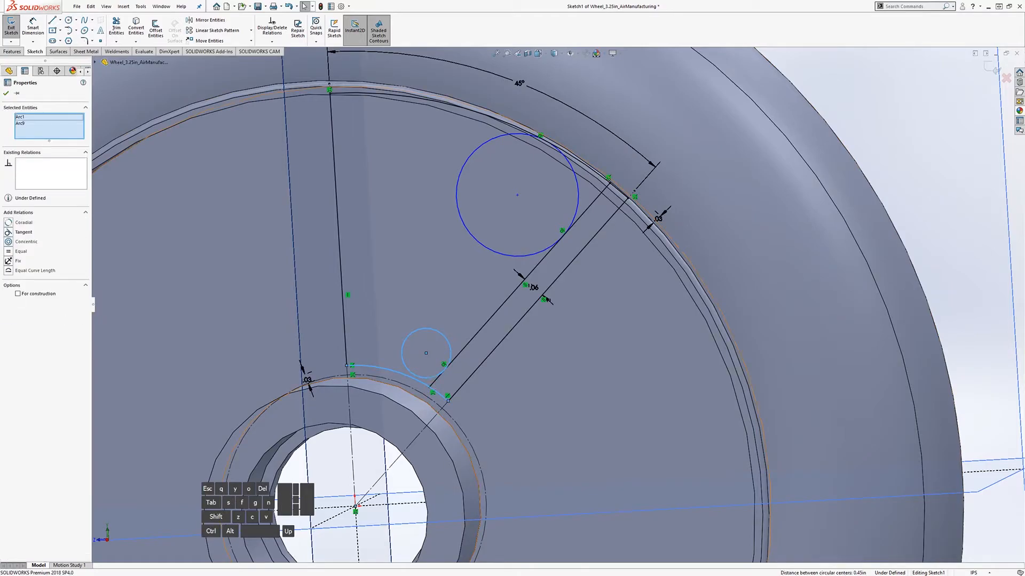
click(13, 227)
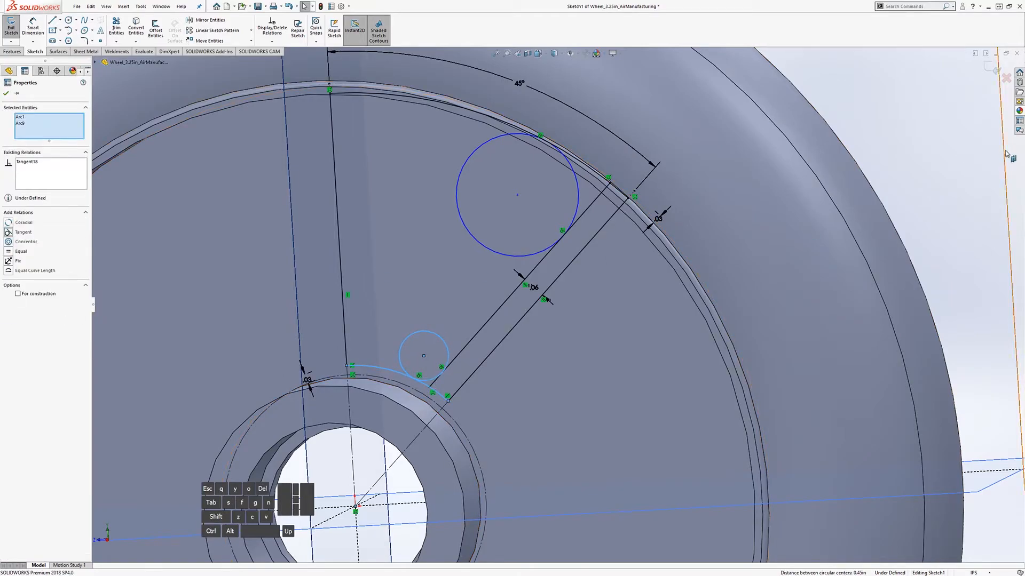
click(578, 330)
mouse_move(443, 336)
middle_down()
mouse_move(468, 323)
mouse_move(453, 327)
middle_up()
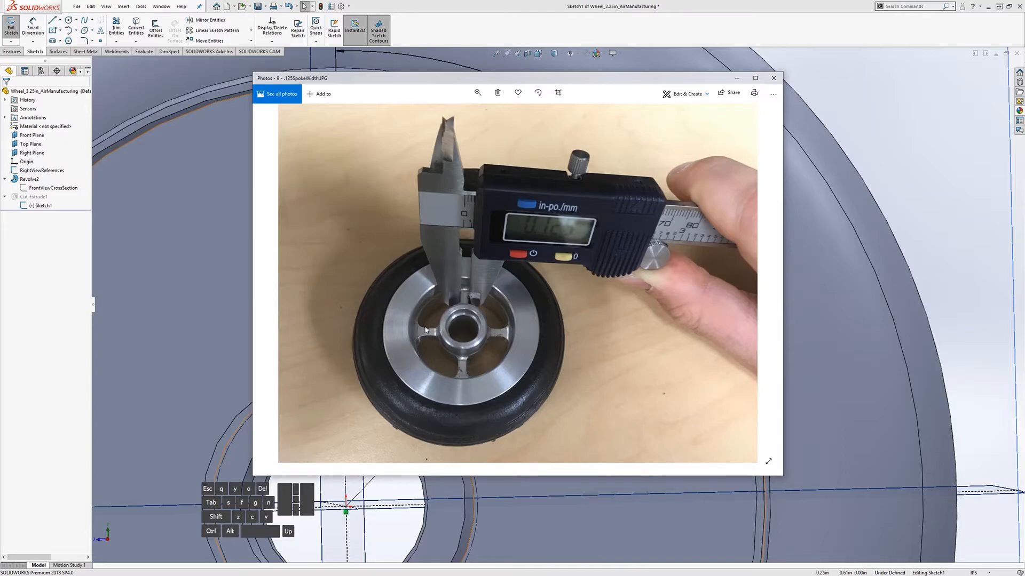
click(1021, 197)
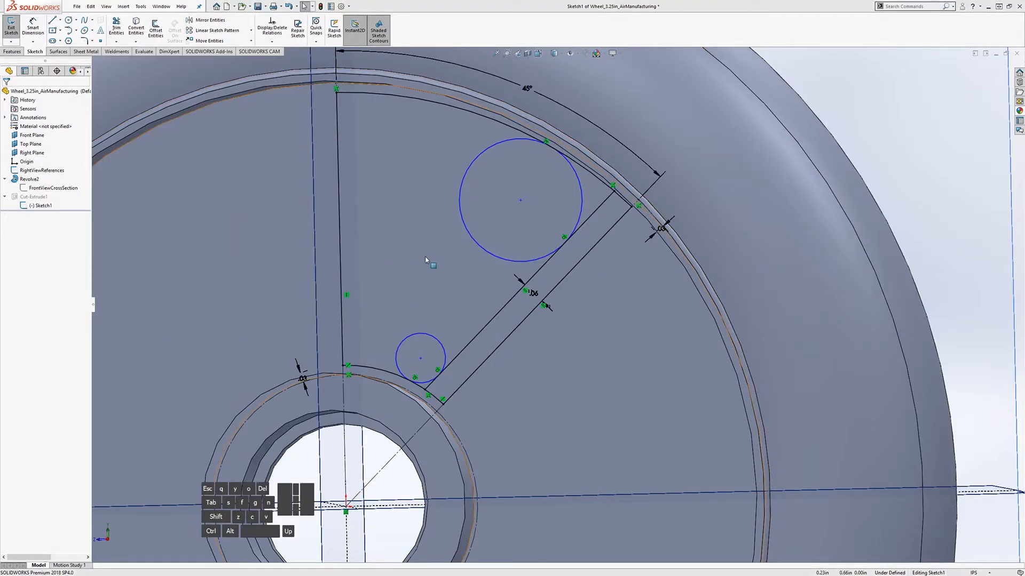
Step: Dimension the large circle's diameter, first .5 then changed to .3 in
middle_drag(446, 244, 457, 246)
click(32, 27)
click(473, 251)
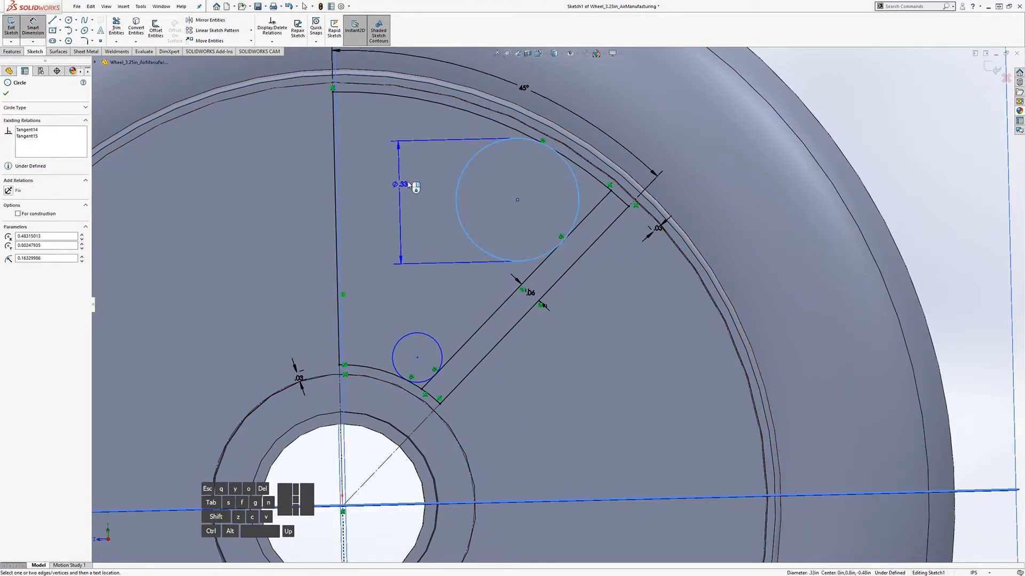
click(418, 190)
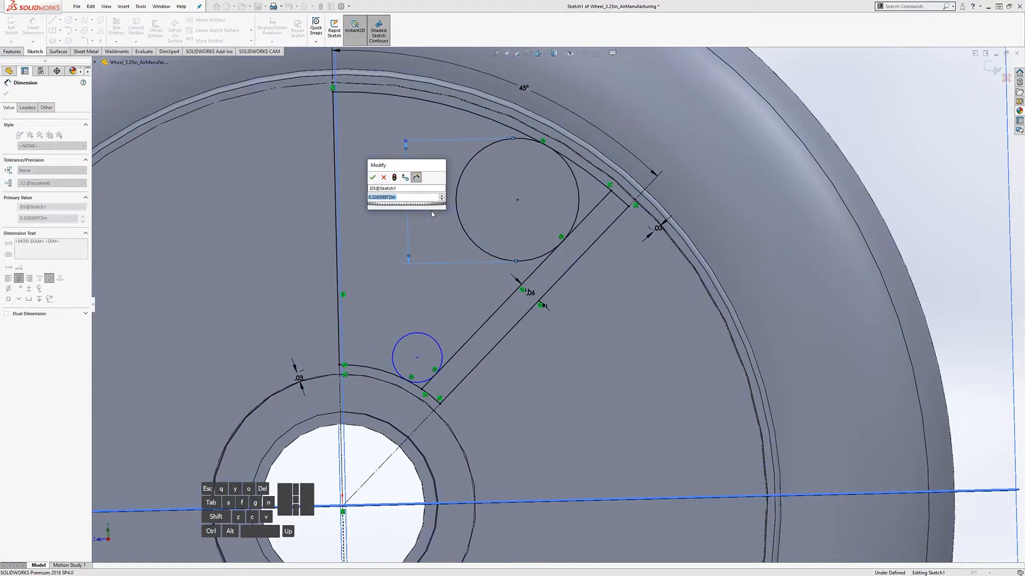
text(.5)
key(Return)
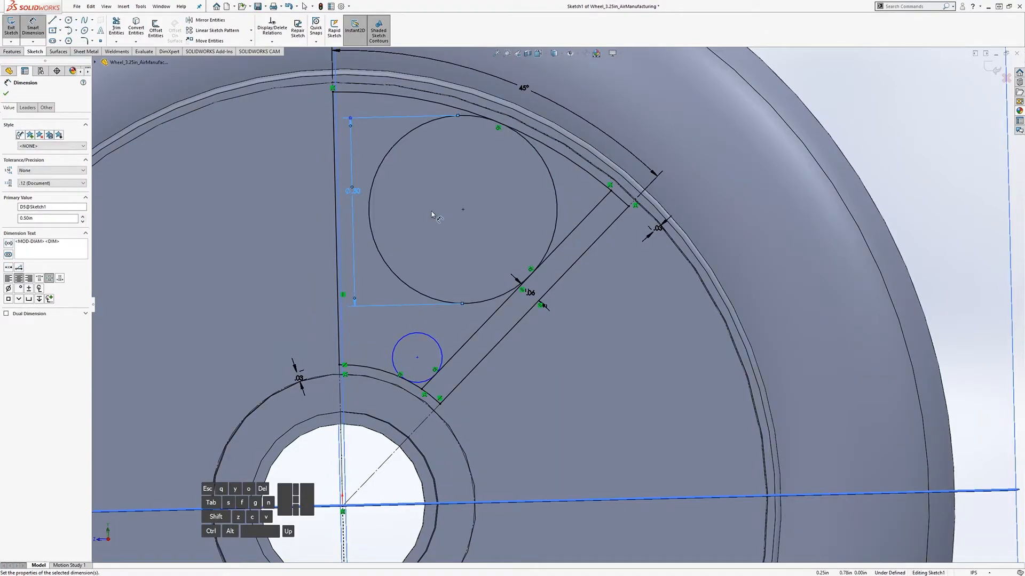
click(357, 193)
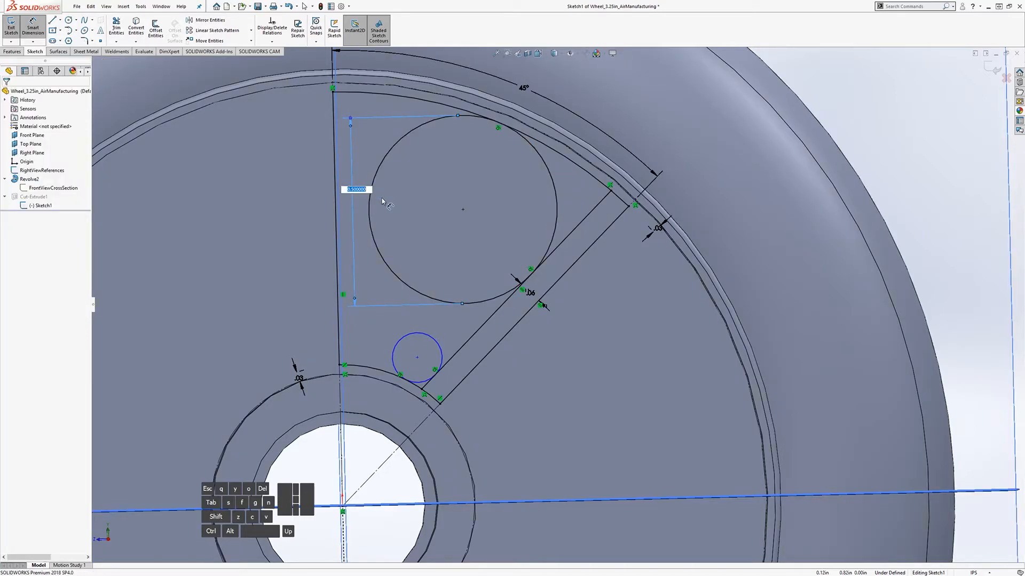
text(.3)
key(Return)
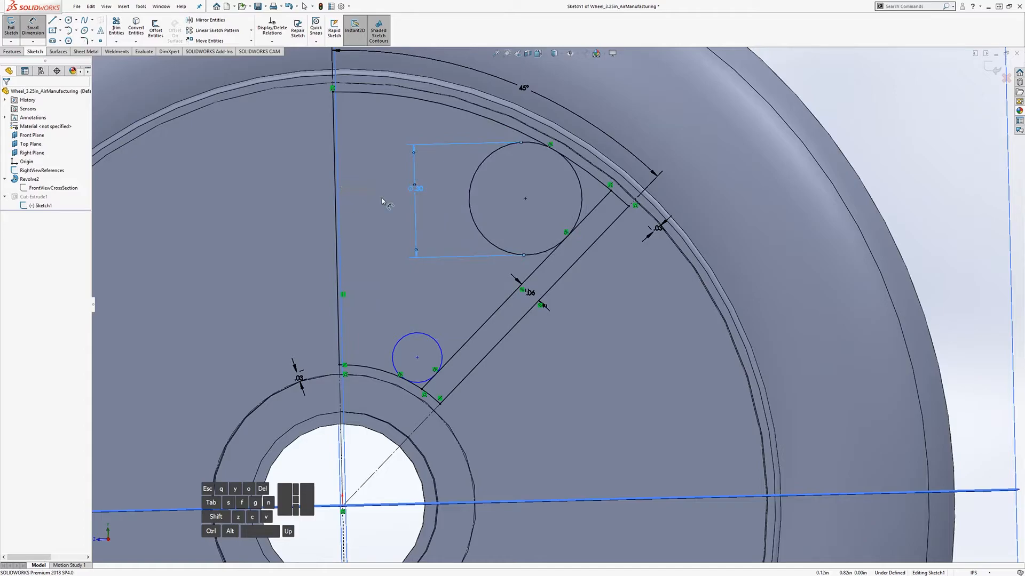
Step: Dimension the small circle's diameter at 0.125 in
click(411, 345)
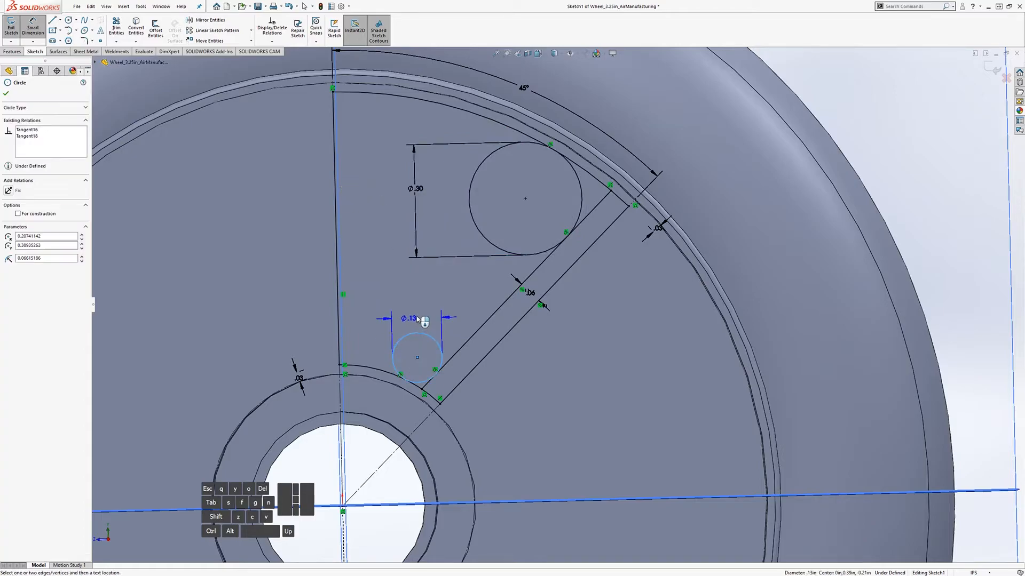
click(433, 322)
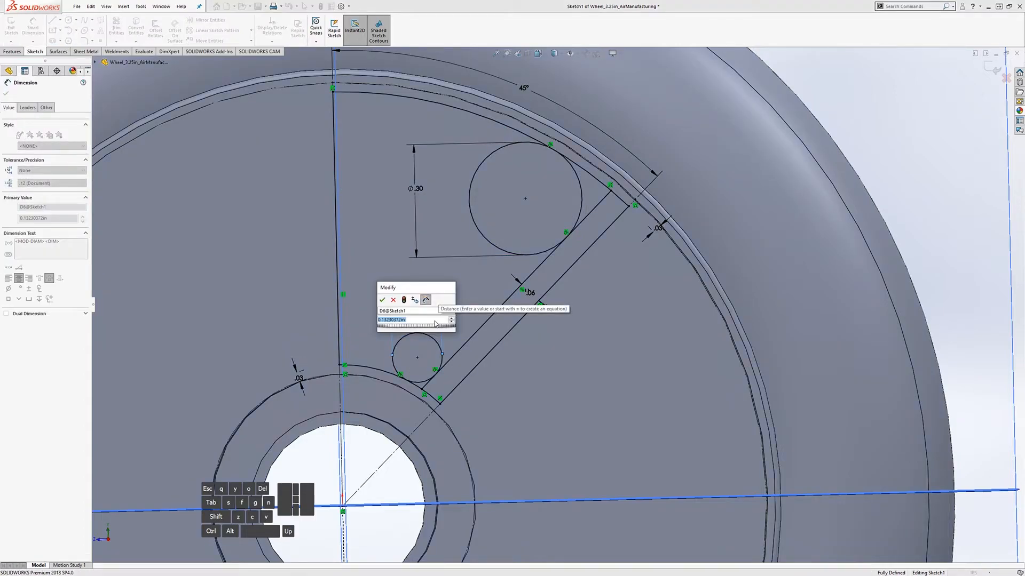
key(Return)
key(Escape)
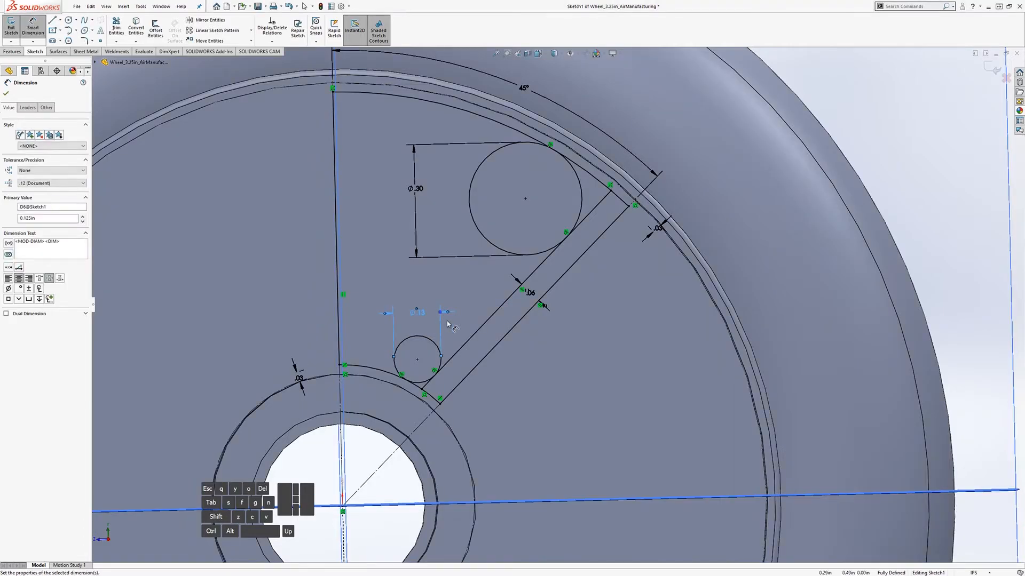
mouse_move(504, 337)
middle_down()
mouse_move(512, 294)
mouse_move(523, 320)
middle_up()
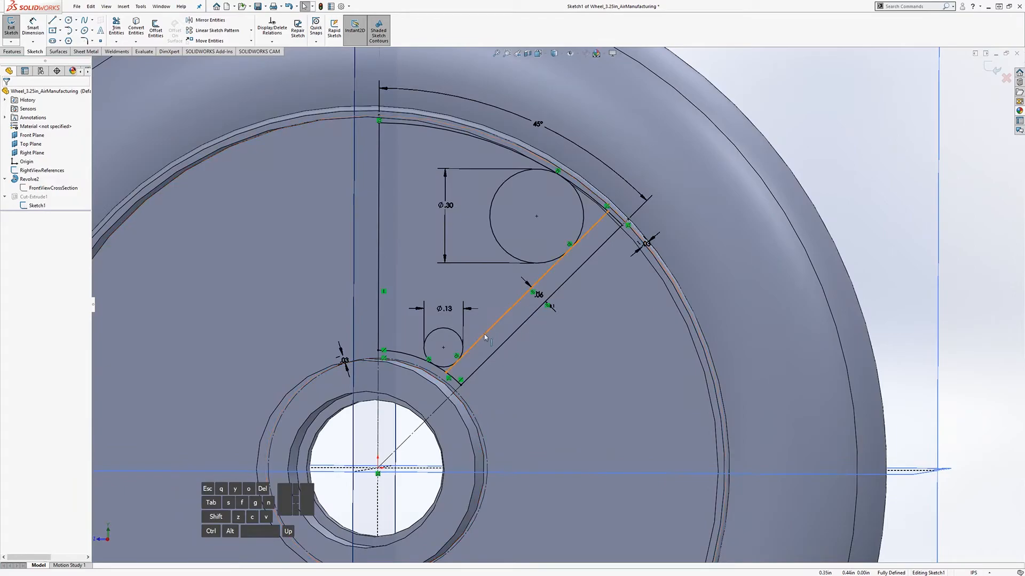
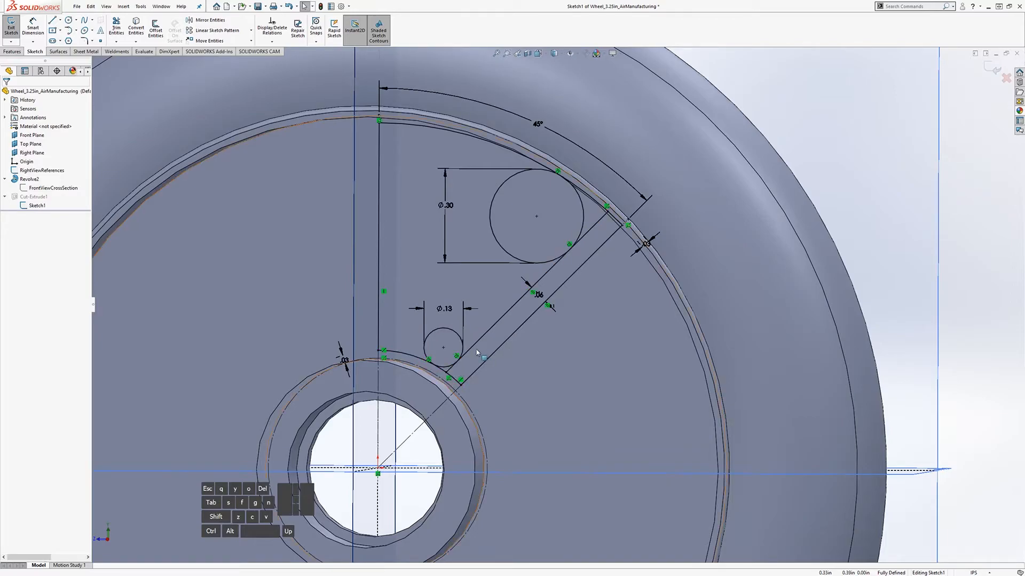
Step: Inspect the slot sketch around the hub and nudge the Ø.13 dimension slightly left
middle_drag(478, 356, 479, 361)
middle_drag(485, 323, 508, 316)
scroll(531, 304, down, 2)
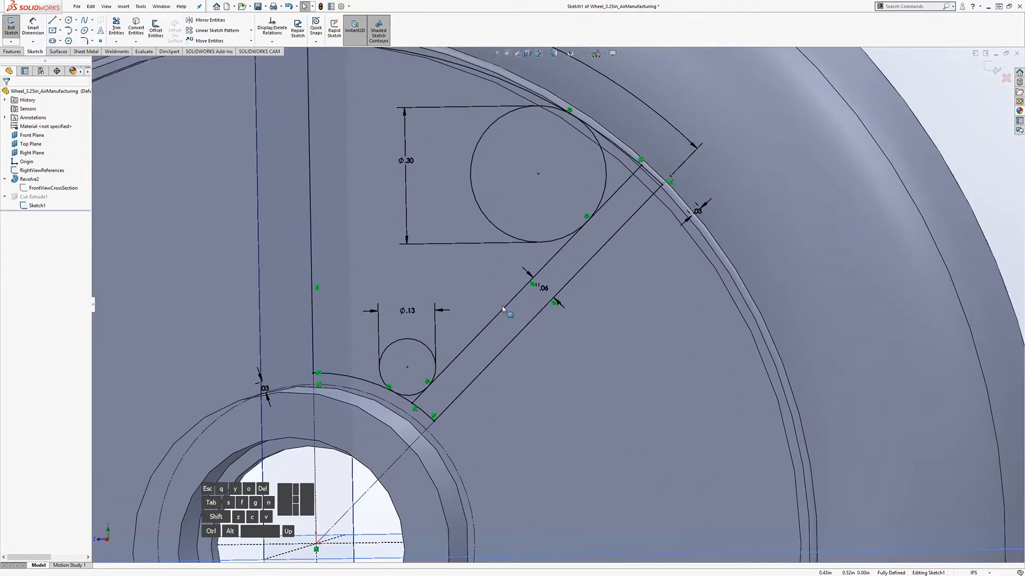
scroll(505, 308, up, 4)
scroll(515, 271, down, 3)
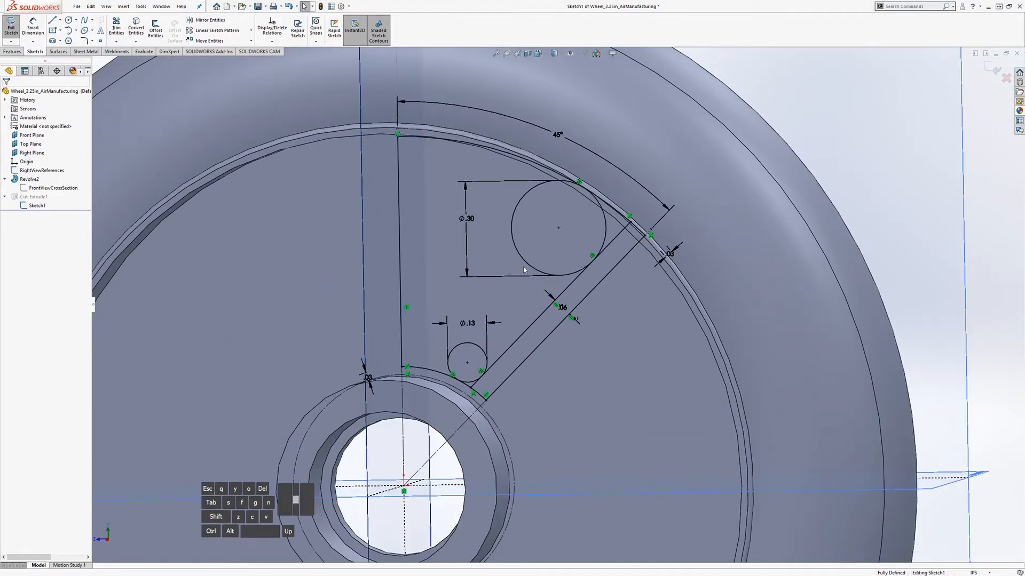
middle_drag(524, 270, 530, 301)
scroll(566, 321, up, 1)
scroll(614, 316, down, 1)
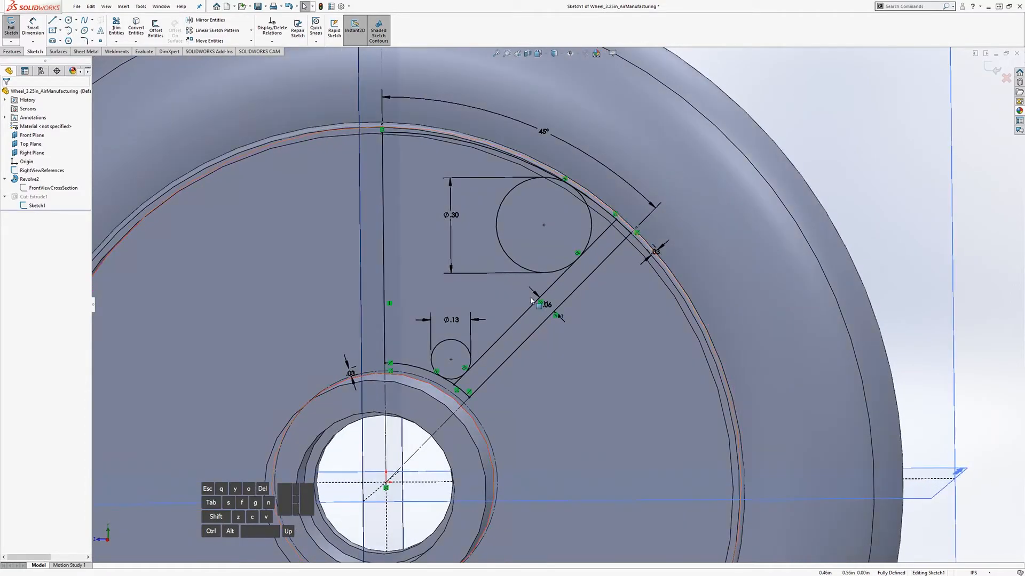
click(453, 216)
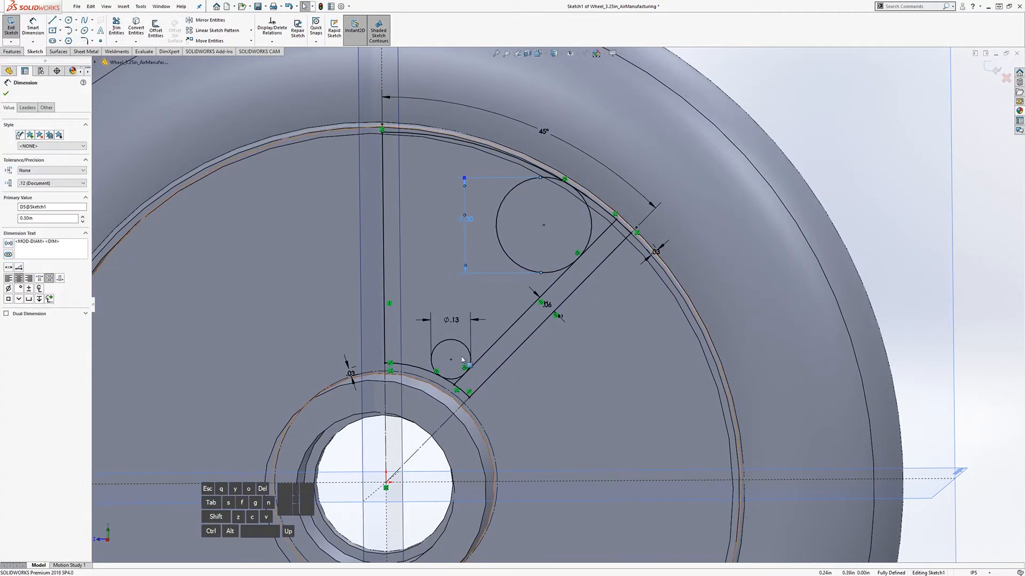
drag(456, 322, 452, 322)
key(Escape)
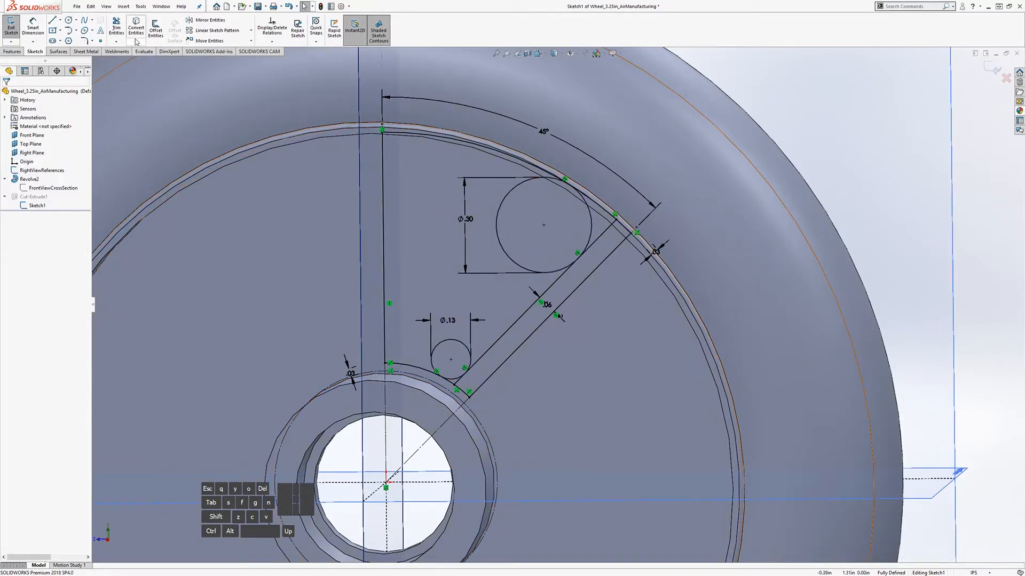
Step: Trim parts of the large and small circles, then undo to restore both circles
click(116, 27)
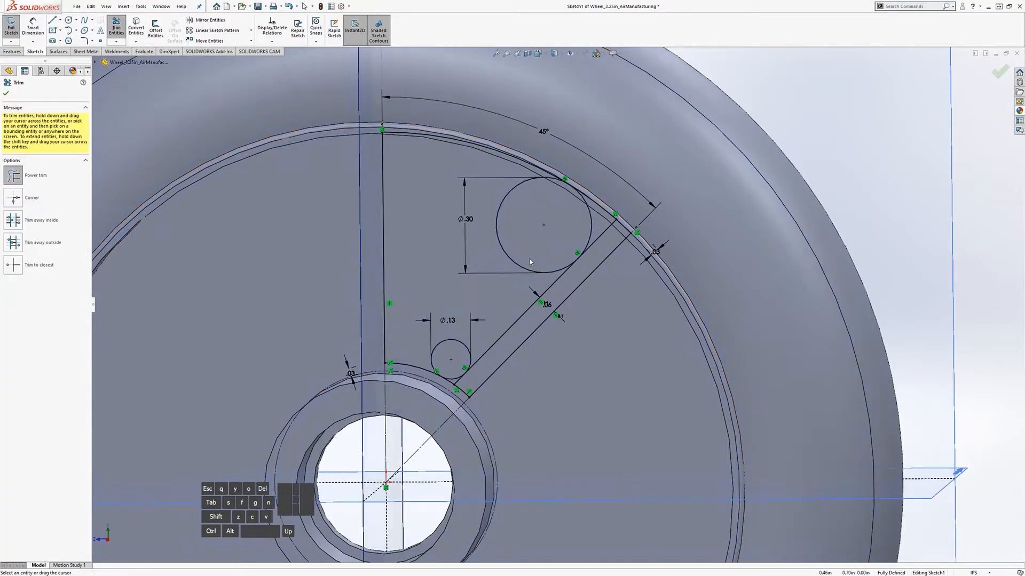
drag(468, 252, 532, 231)
drag(453, 295, 452, 357)
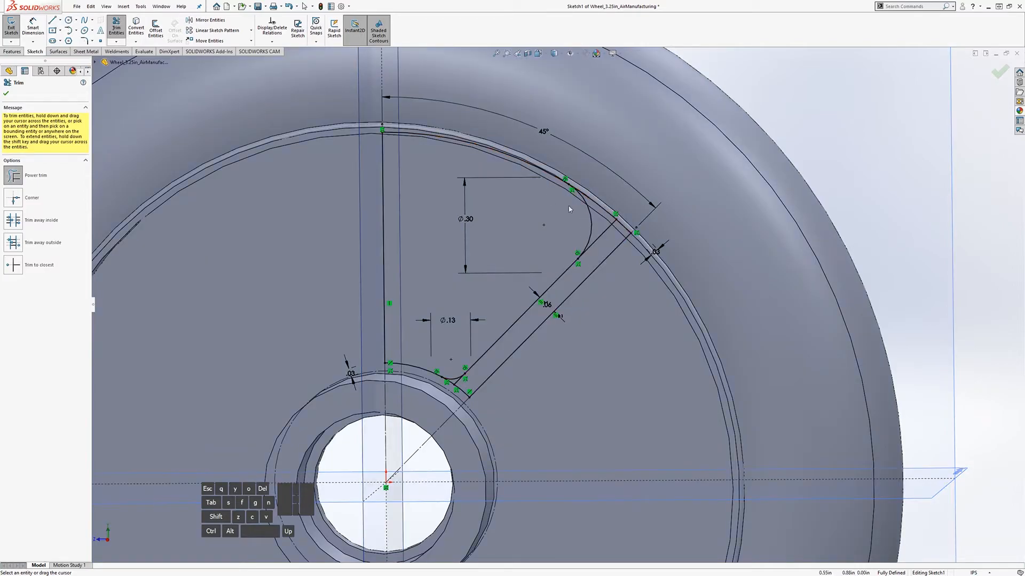
middle_drag(475, 291, 493, 298)
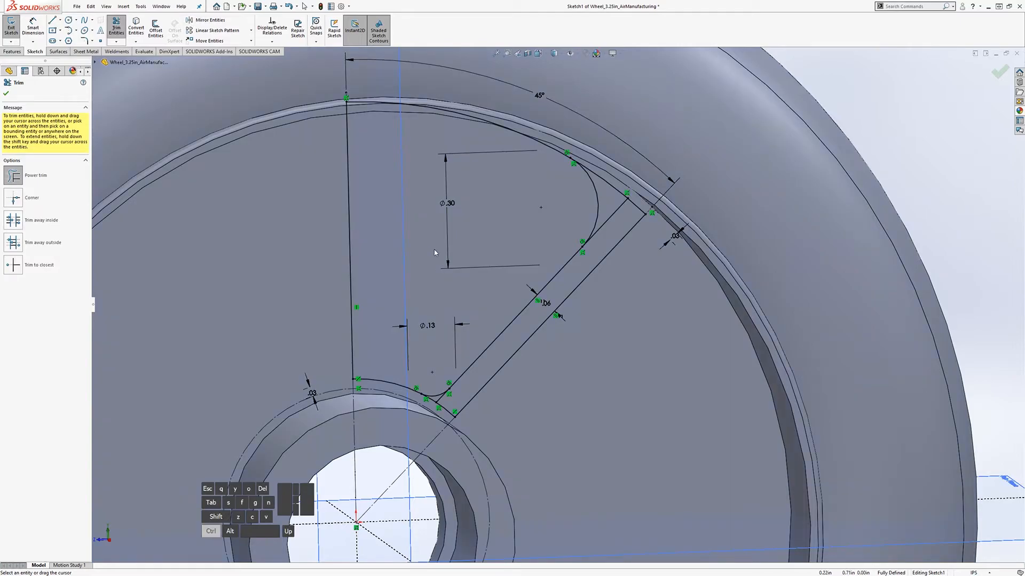
key(ctrl+z)
key(ctrl+z)
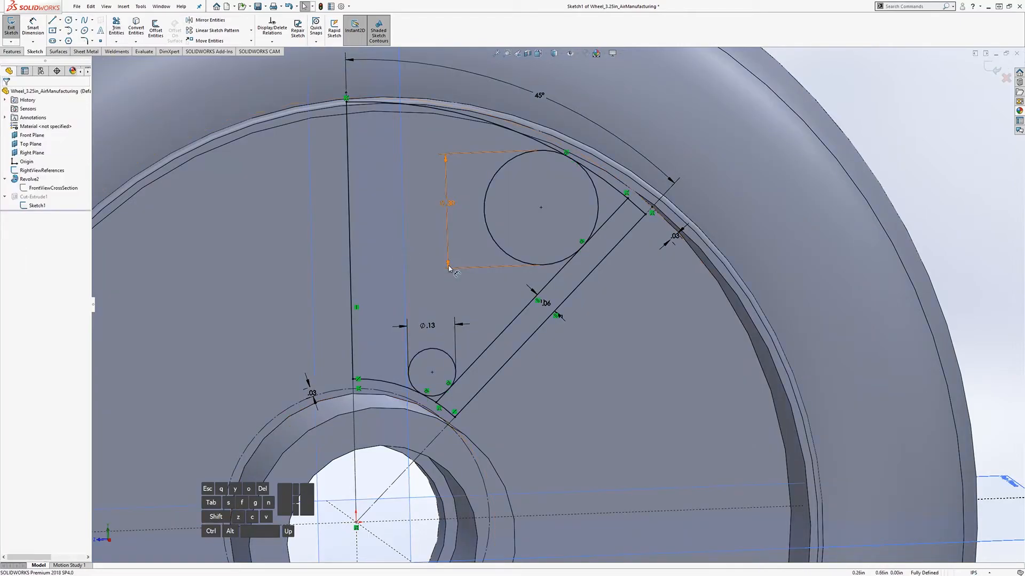
middle_drag(457, 246, 631, 269)
scroll(598, 274, up, 2)
scroll(599, 272, down, 1)
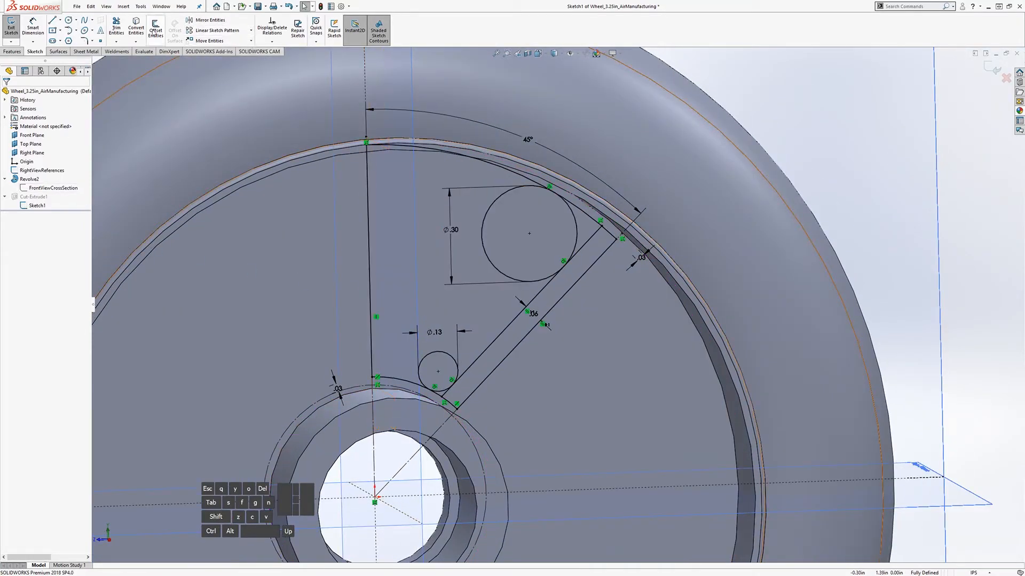
Step: Start trimming again but cancel, leaving the sketch unchanged
click(117, 29)
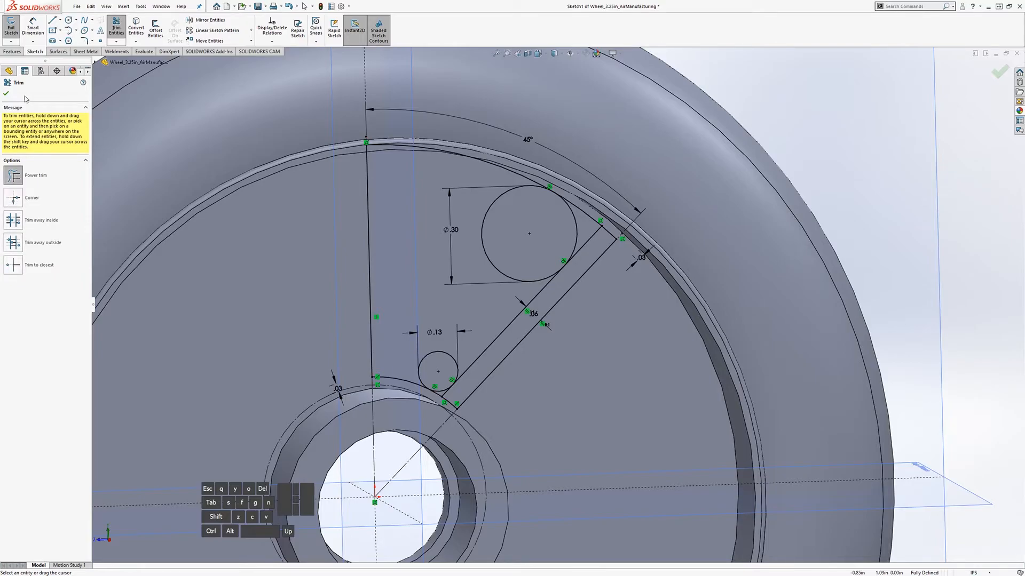
click(116, 26)
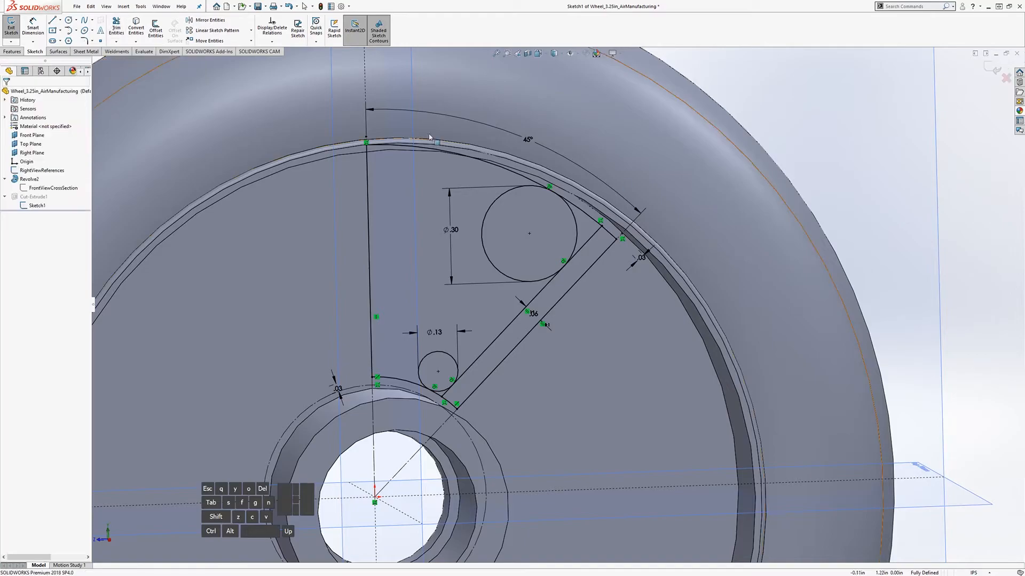
middle_drag(533, 333, 510, 334)
scroll(555, 337, up, 1)
scroll(566, 345, down, 1)
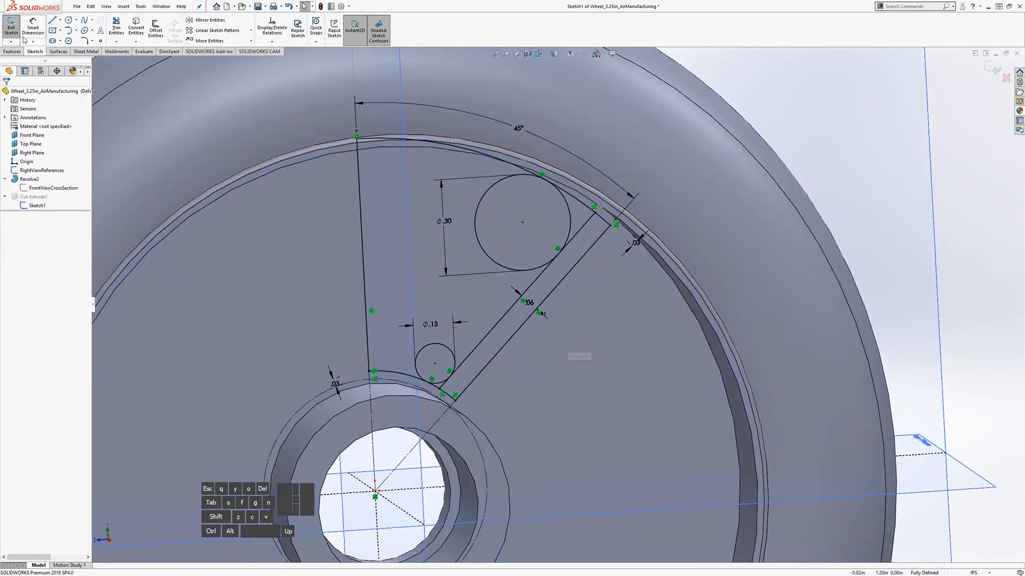
Step: Exit the sketch, rebuild anyway past the error, and delete Cut-Extrude1
click(11, 27)
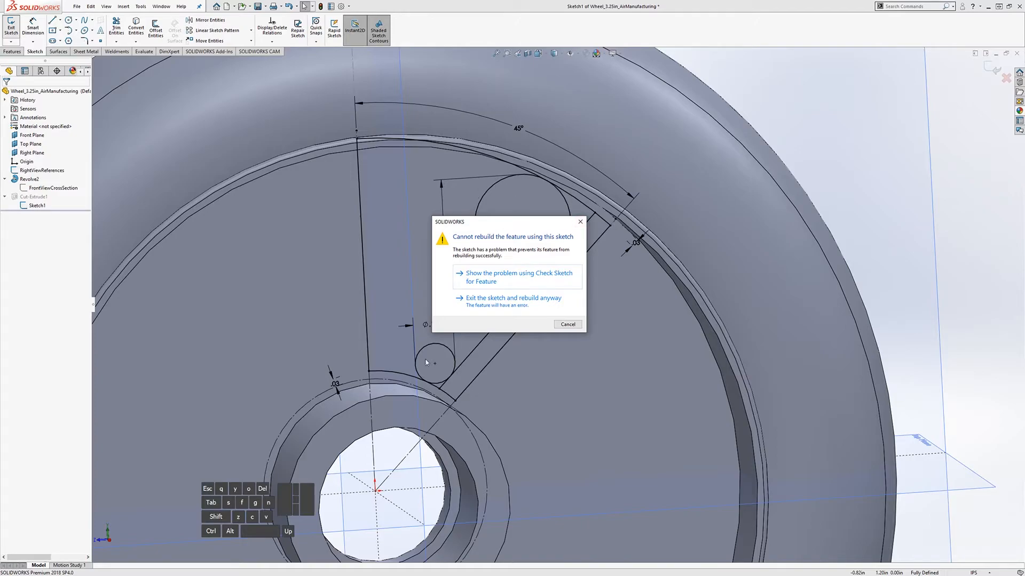
click(504, 302)
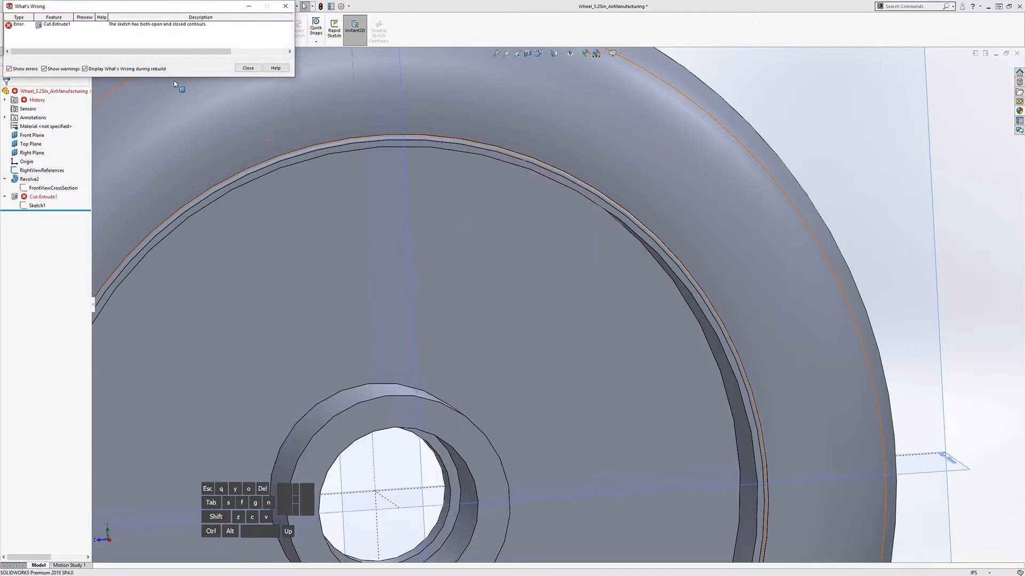
click(248, 68)
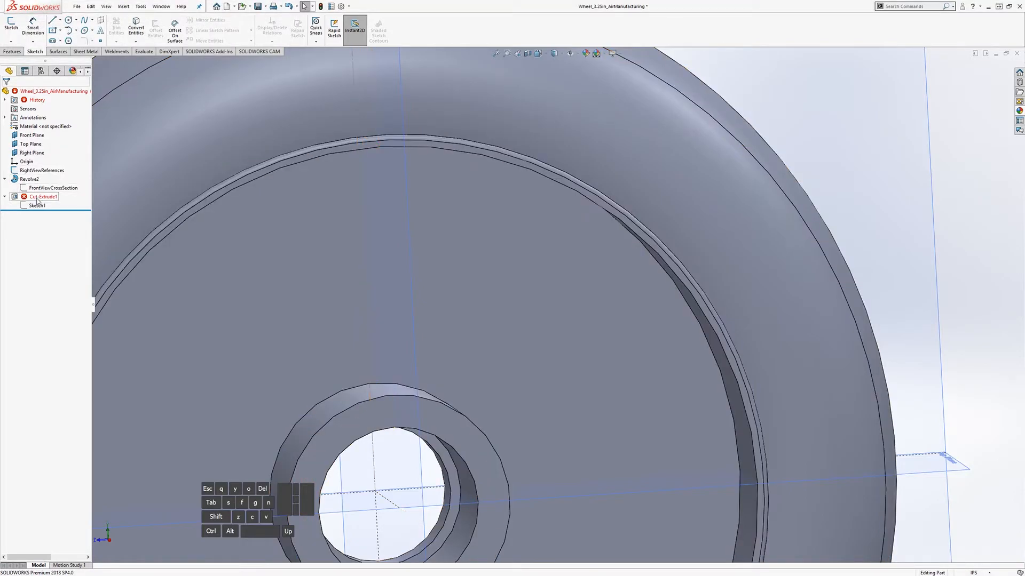
right_click(37, 197)
click(63, 252)
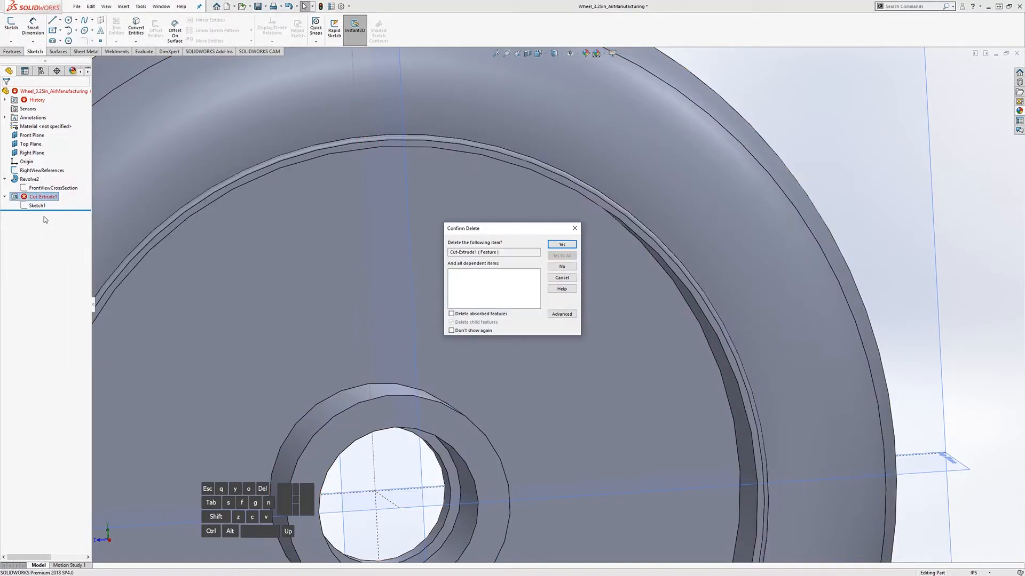
Step: Confirm deletion of Cut-Extrude1 and rename Sketch1 to 'Reference_Cutout' in Feature Properties
click(562, 244)
right_click(27, 197)
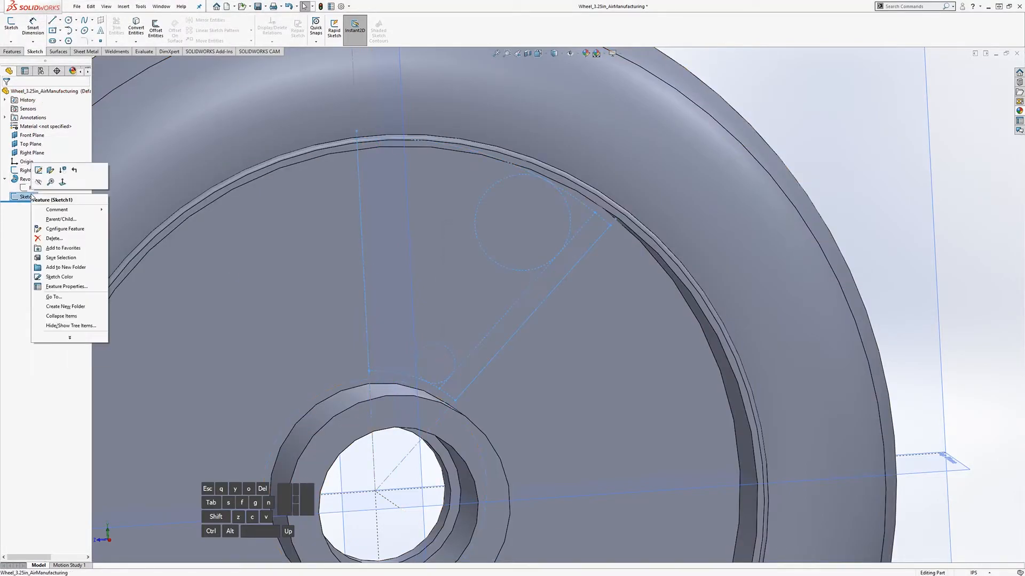
click(65, 286)
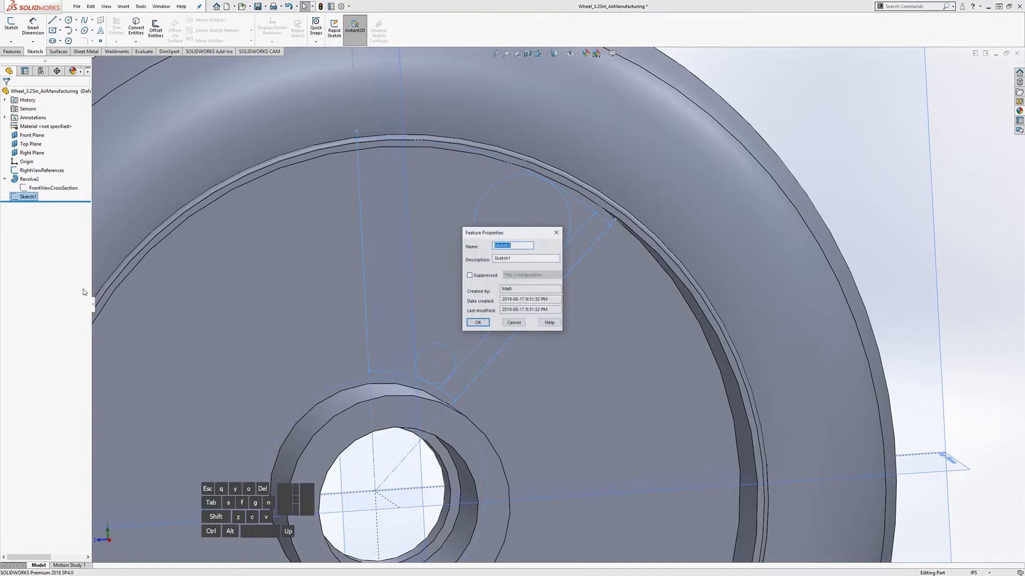
text(Cutout)
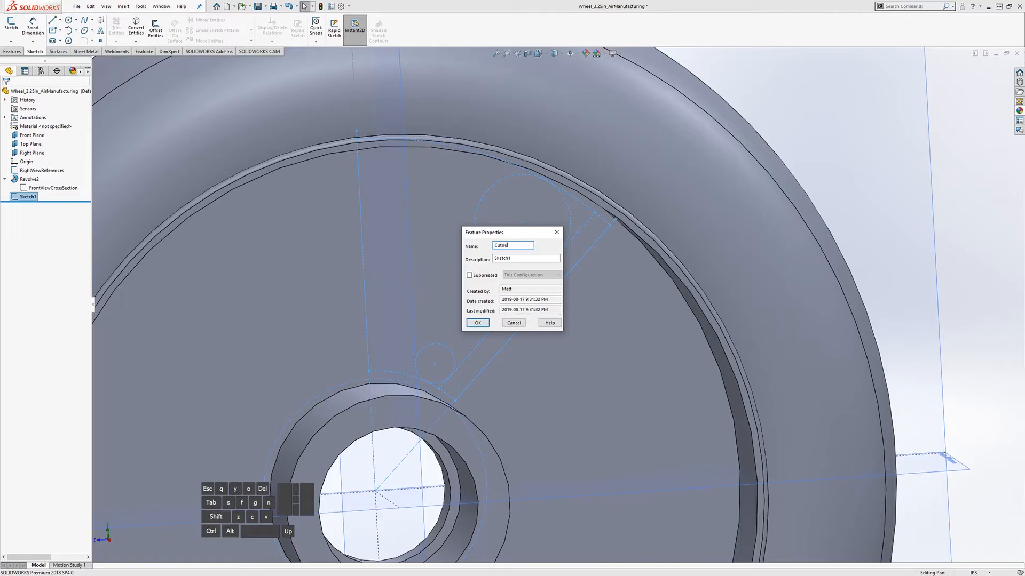
text(Reference_Cutout)
key(Return)
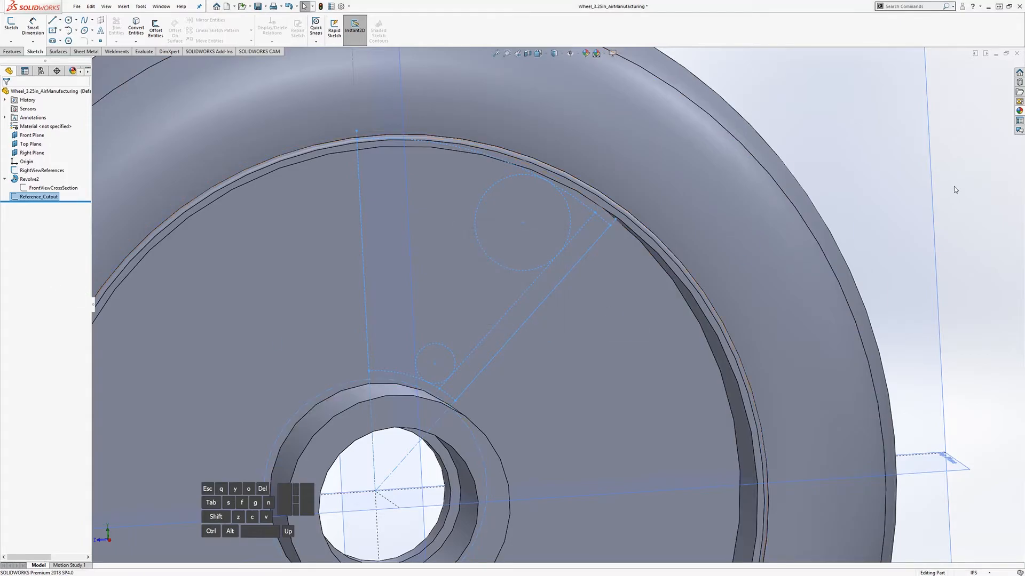
click(956, 190)
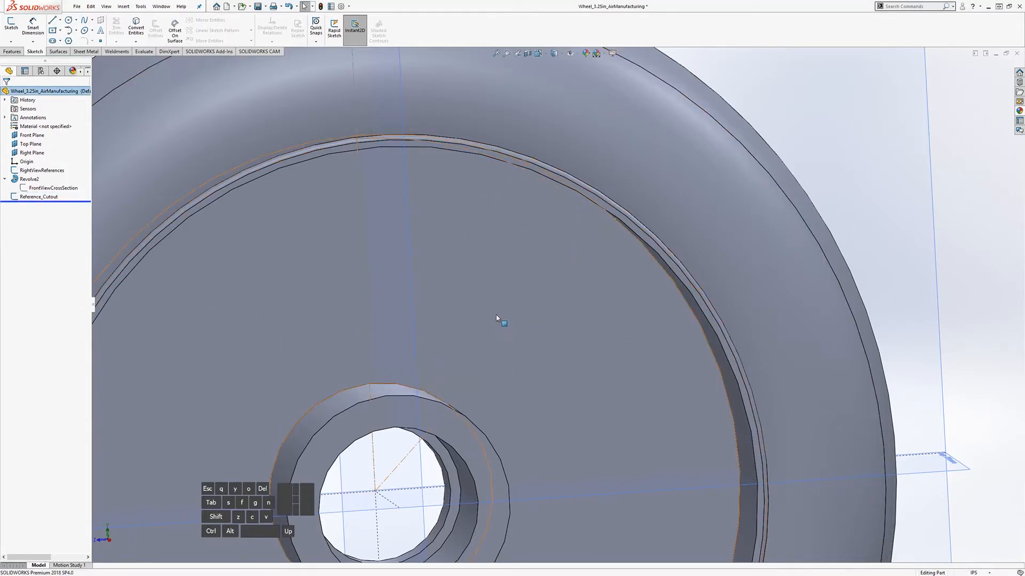
Step: Edit Reference_Cutout, mark all its box-selected entities For construction, and exit the sketch
middle_drag(381, 300, 350, 295)
click(39, 198)
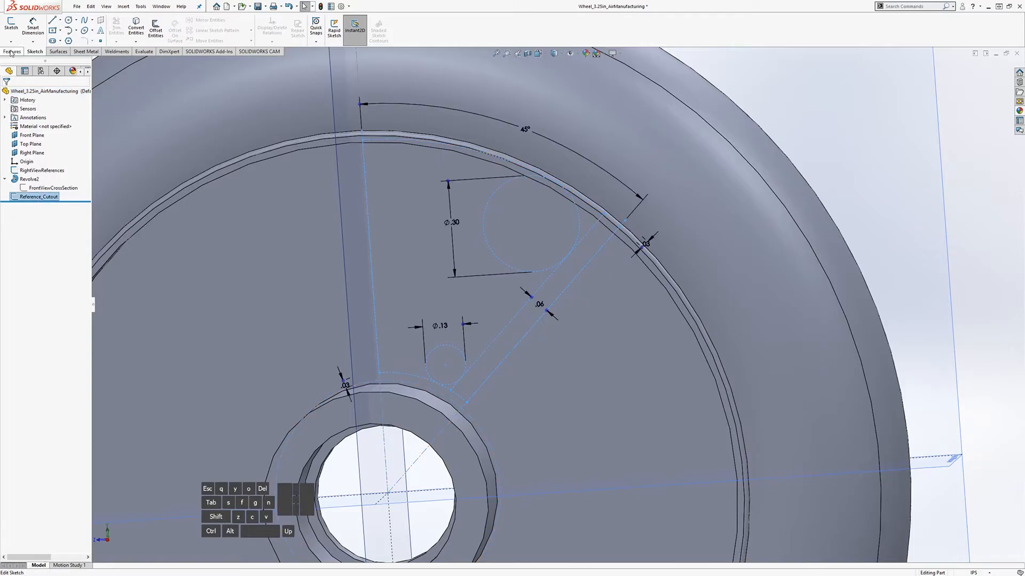
click(10, 24)
mouse_move(297, 91)
mouse_down()
mouse_move(577, 393)
mouse_move(694, 458)
mouse_up()
click(19, 221)
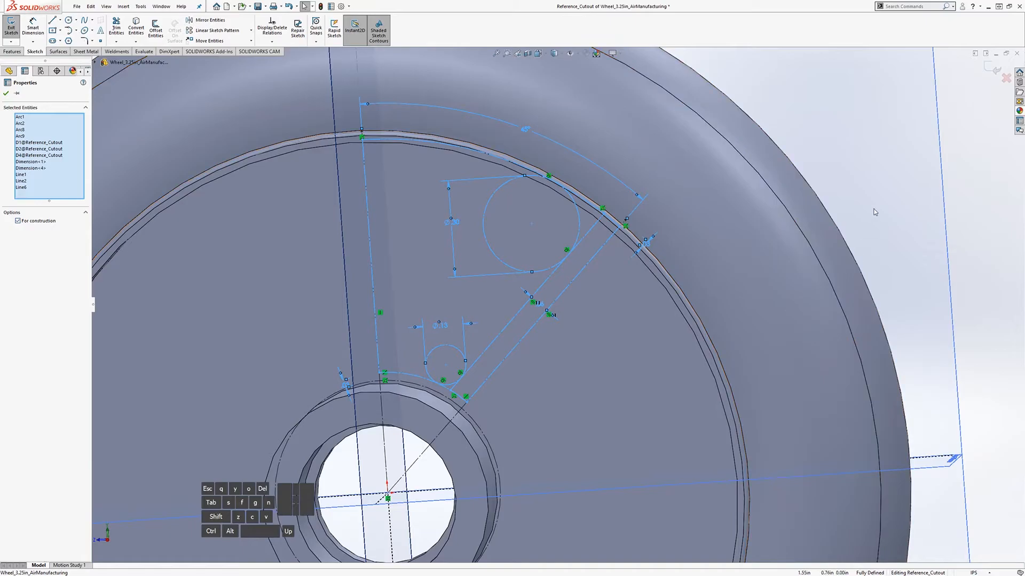
click(979, 202)
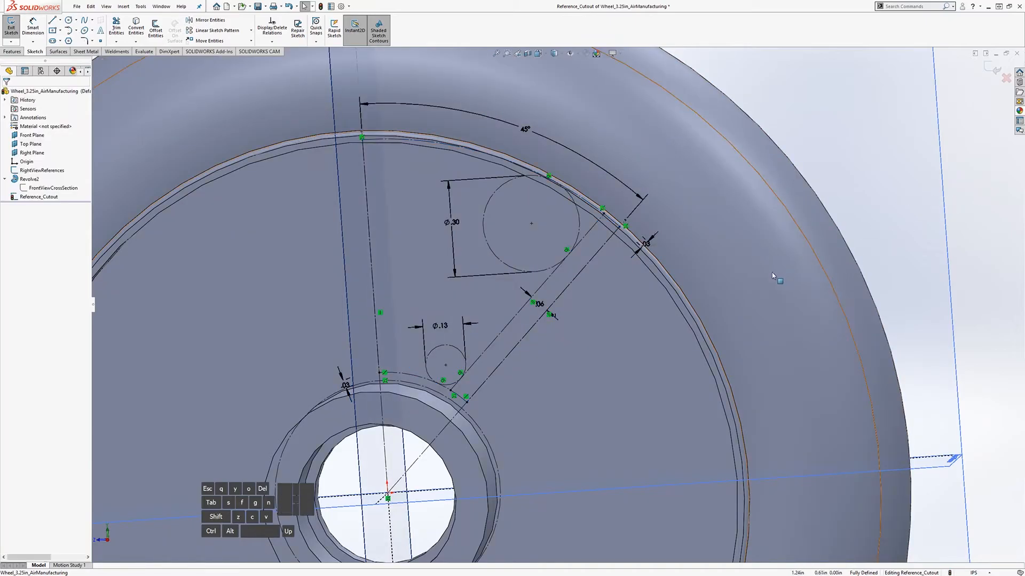
click(11, 26)
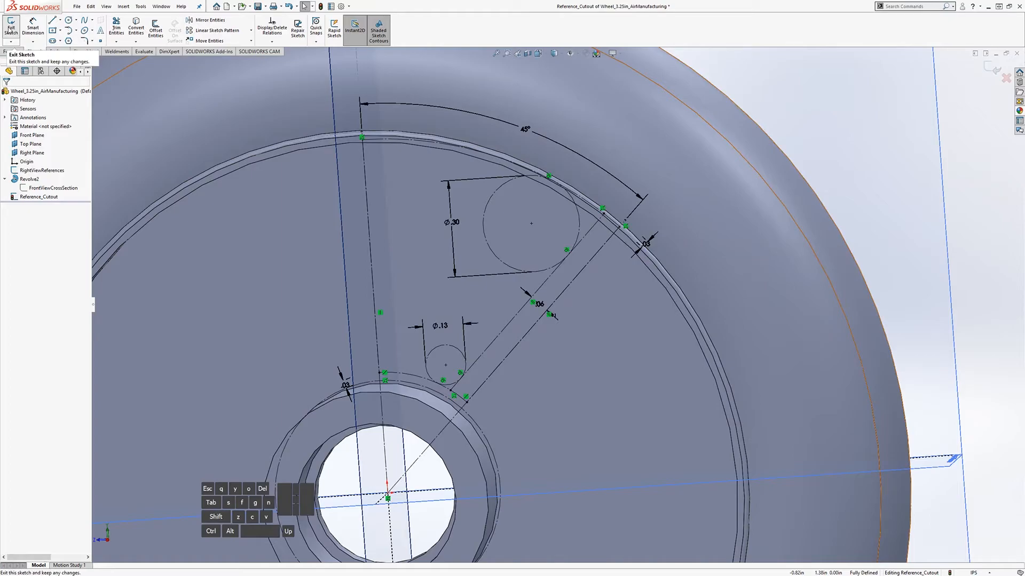
middle_drag(408, 342, 338, 323)
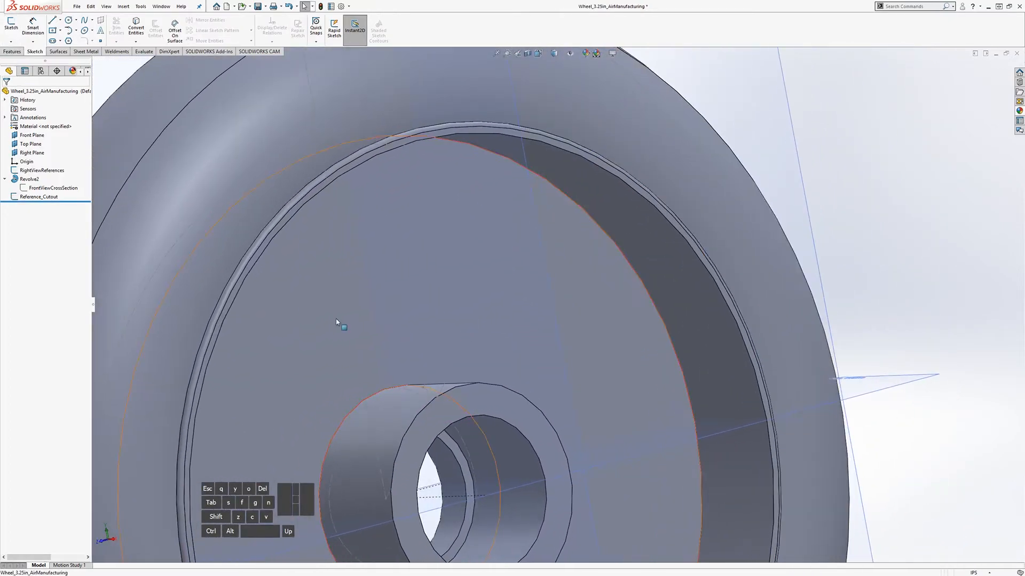
Step: Toggle the Reference_Cutout sketch's visibility off and back on
right_click(42, 197)
click(52, 188)
right_click(46, 198)
click(54, 189)
middle_drag(848, 228, 450, 240)
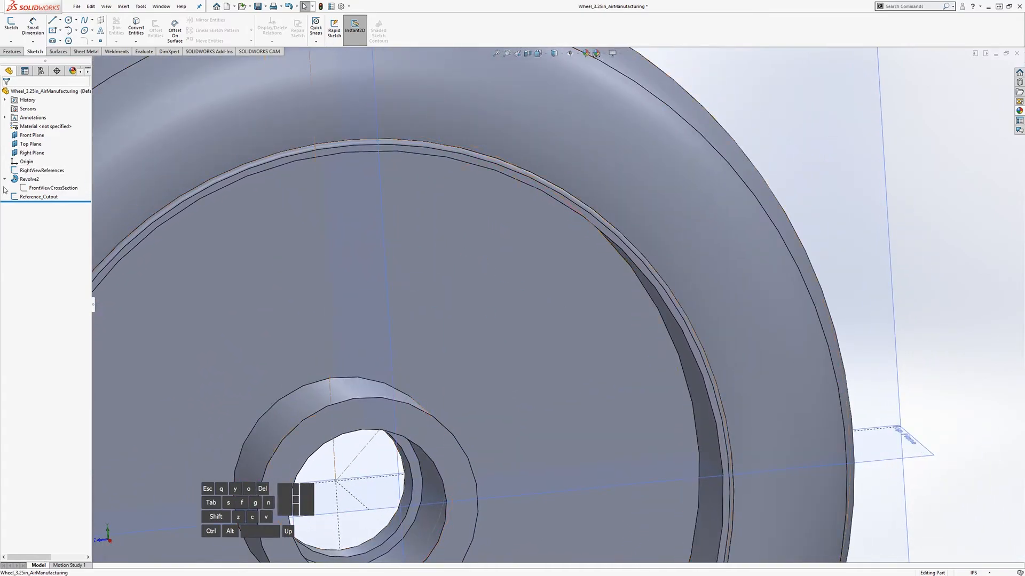
Step: Hide the Revolve2 wheel body
right_click(30, 182)
click(40, 171)
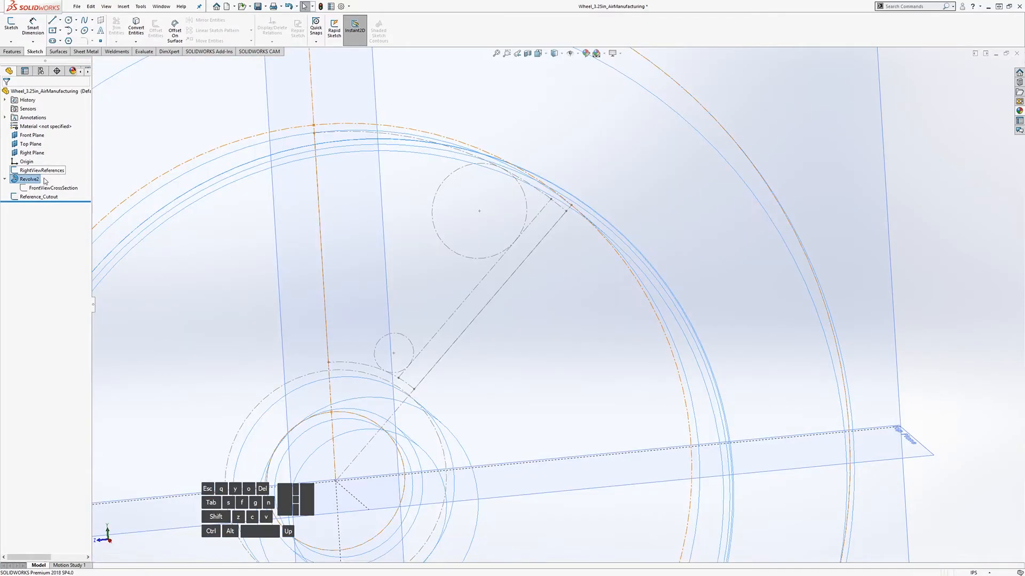
mouse_move(315, 246)
middle_down()
mouse_move(288, 210)
mouse_move(300, 236)
mouse_move(389, 279)
mouse_move(355, 276)
mouse_move(434, 297)
mouse_move(428, 270)
mouse_move(458, 265)
mouse_move(575, 312)
middle_up()
click(981, 260)
mouse_move(457, 267)
middle_down()
mouse_move(442, 275)
mouse_move(453, 269)
mouse_move(440, 262)
mouse_move(439, 229)
middle_up()
scroll(428, 309, up, 3)
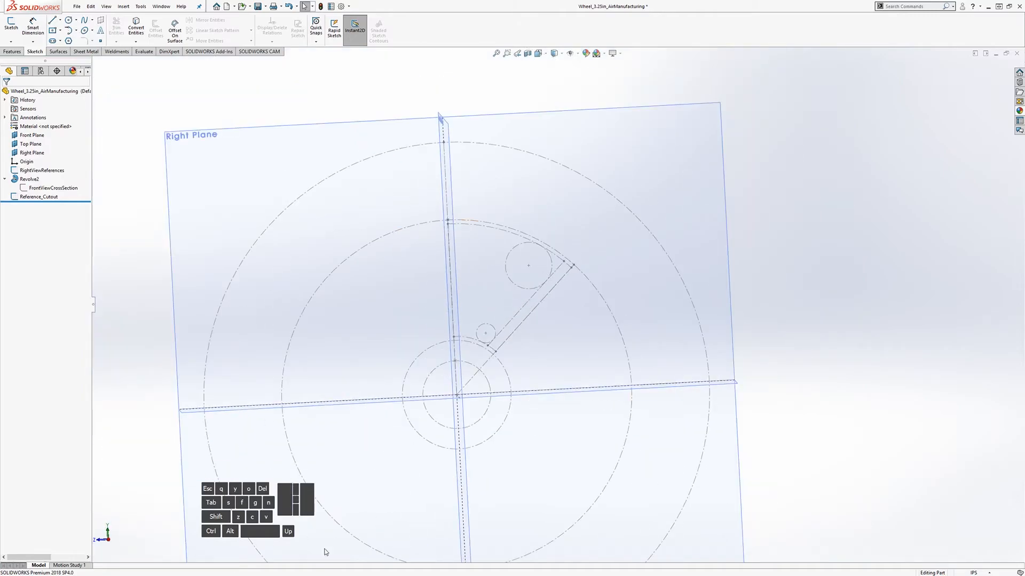
mouse_move(407, 319)
middle_down()
mouse_move(464, 339)
mouse_move(455, 306)
mouse_move(416, 323)
mouse_move(427, 314)
middle_up()
Step: Turn off View Planes in Hide/Show Items to hide the reference planes
click(576, 54)
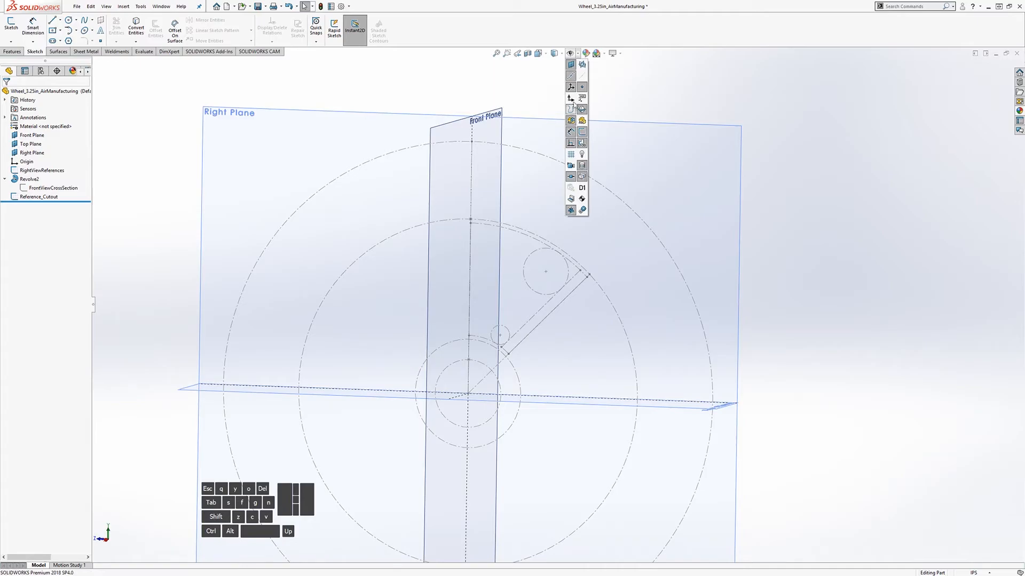
click(571, 75)
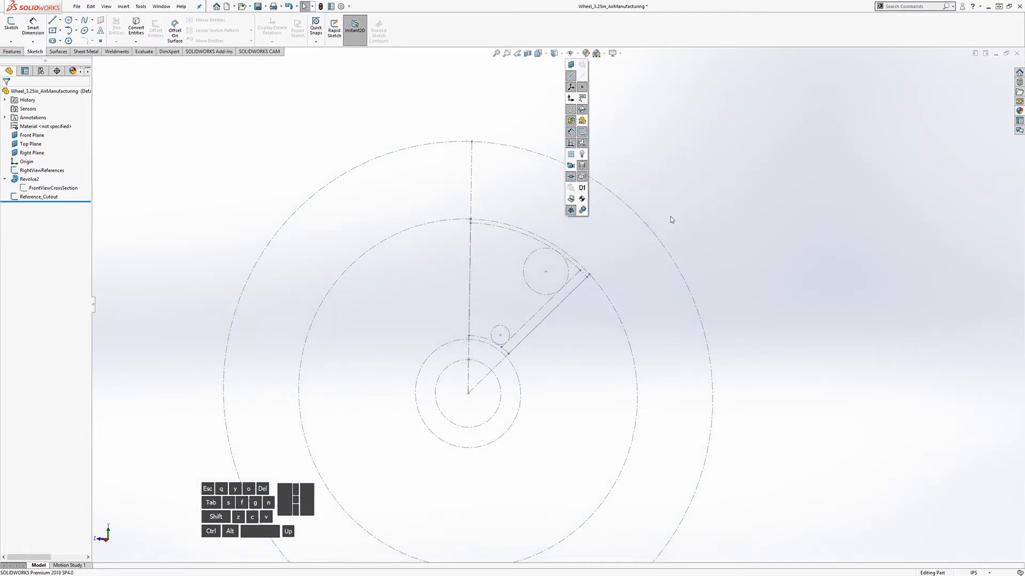
mouse_move(484, 402)
middle_down()
mouse_move(533, 366)
mouse_move(522, 405)
mouse_move(529, 373)
mouse_move(499, 372)
mouse_move(494, 415)
mouse_move(517, 380)
middle_up()
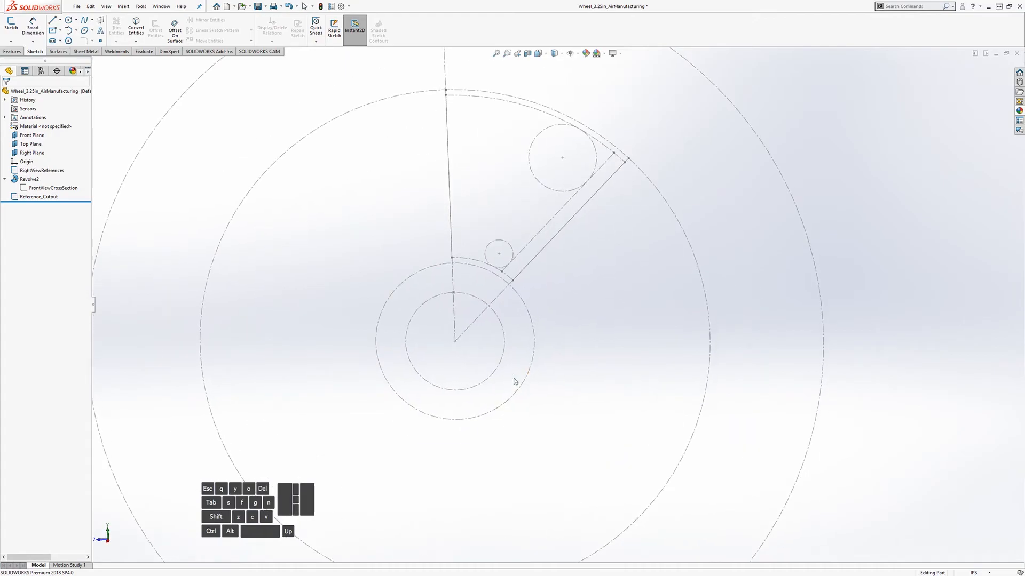
scroll(511, 201, down, 1)
scroll(523, 206, up, 1)
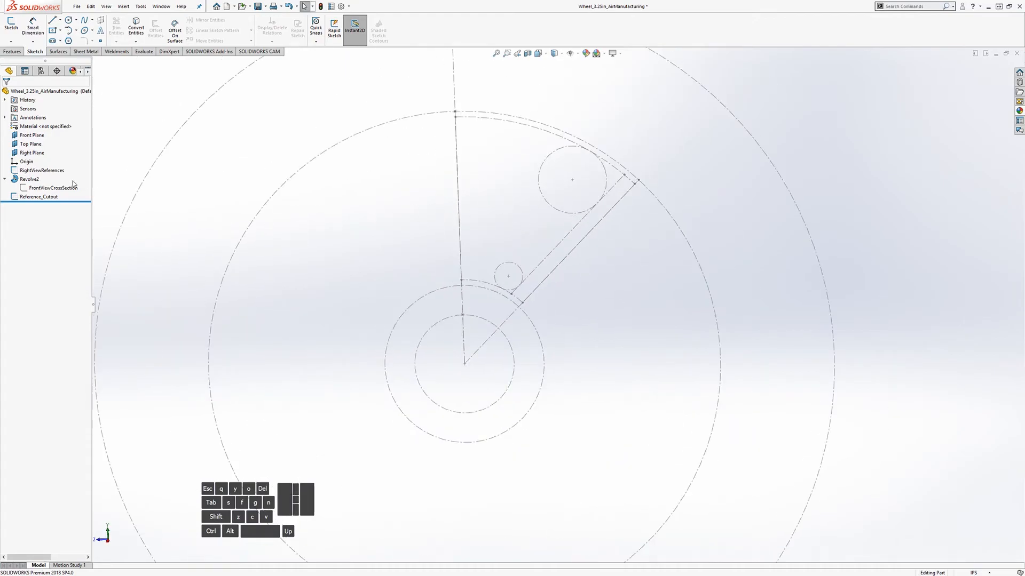
Step: Select the Right Plane in the FeatureManager tree
click(33, 154)
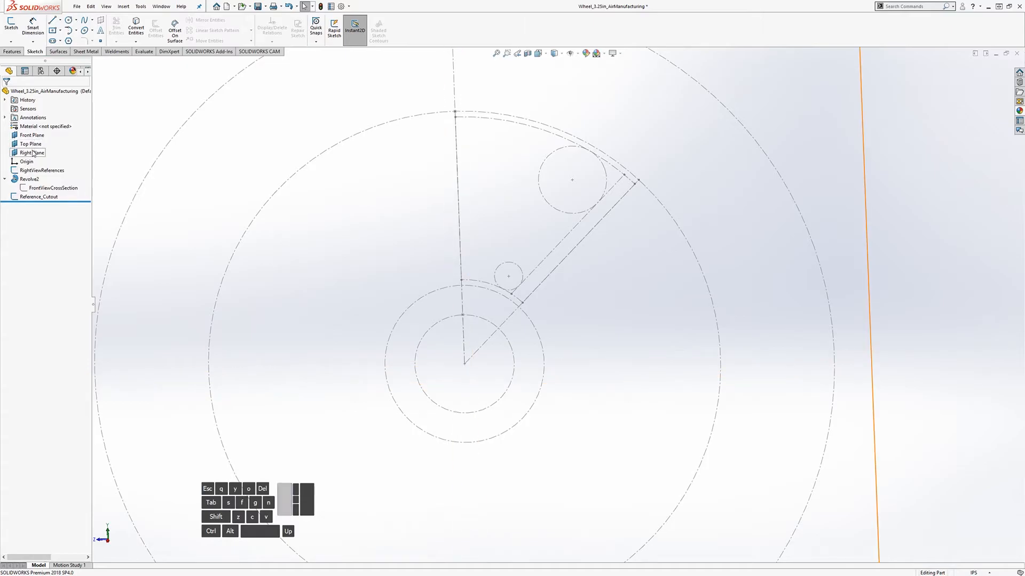
middle_drag(310, 255, 341, 263)
scroll(419, 283, up, 6)
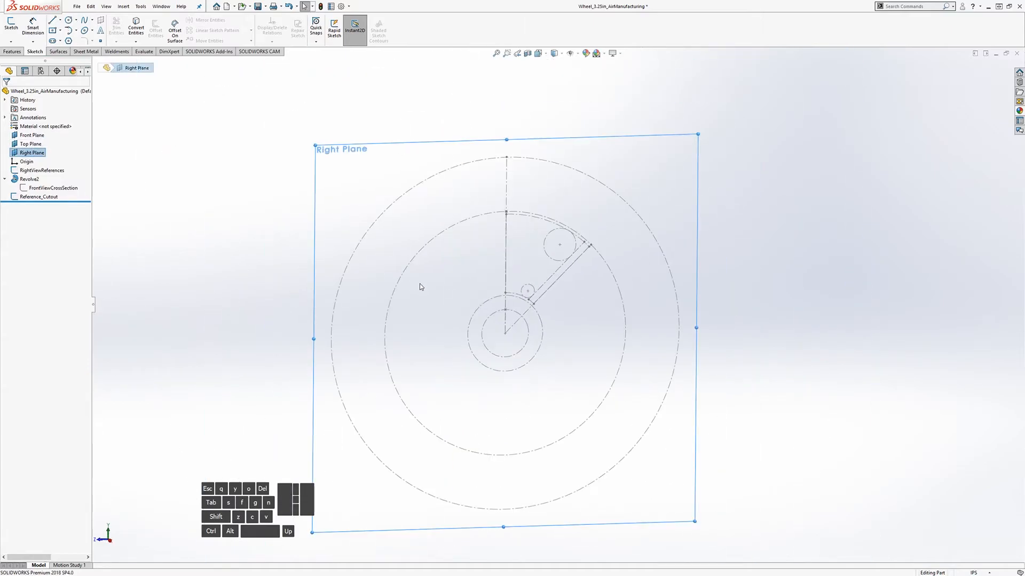
Step: Sketch on the Right Plane and Convert Entities the reference arcs, slanted and vertical lines, and large circle
click(11, 26)
scroll(523, 291, down, 3)
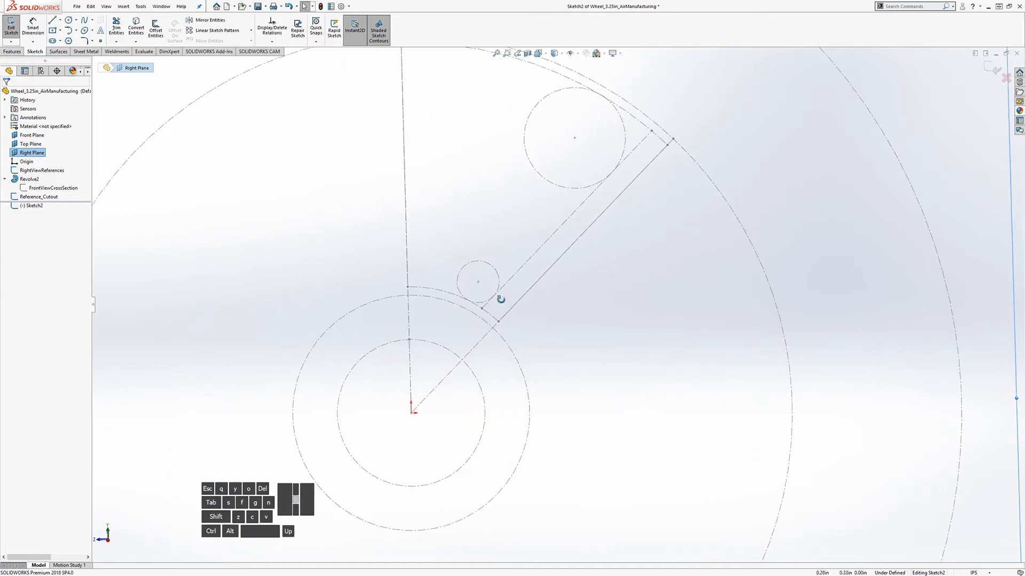
click(454, 297)
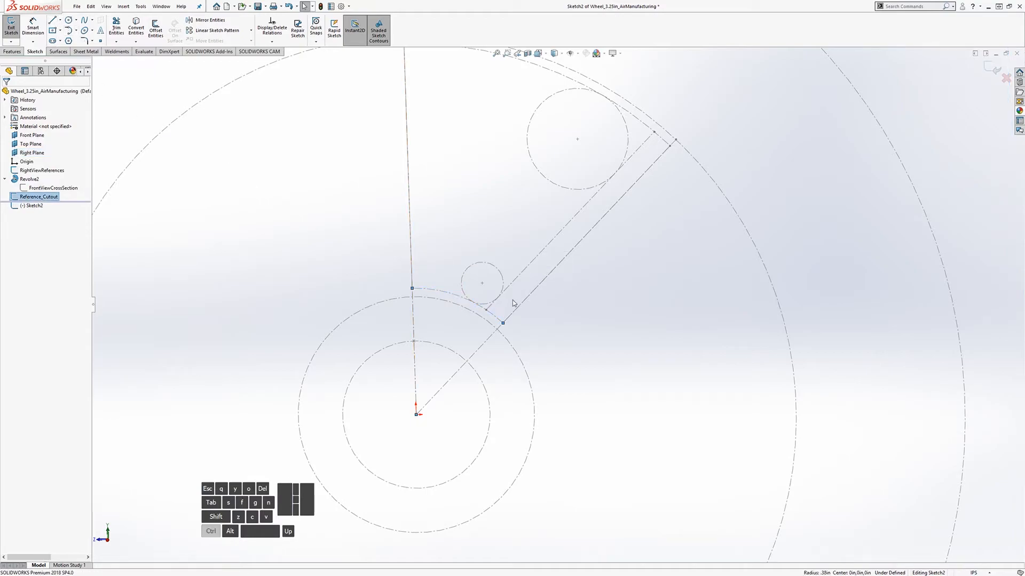
click(512, 285)
ctrl+click(558, 185)
scroll(539, 121, up, 2)
scroll(537, 124, down, 2)
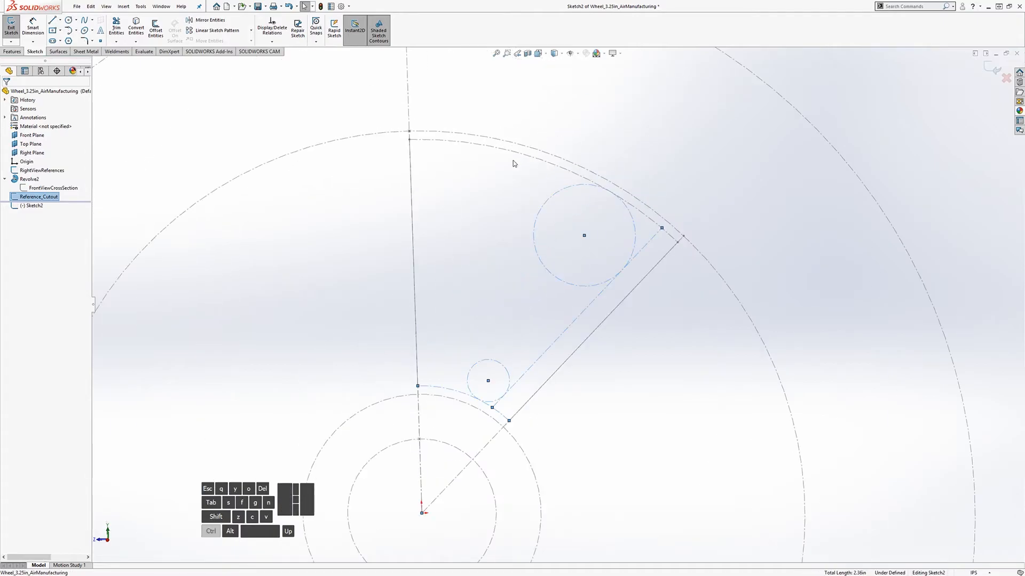
ctrl+click(518, 156)
ctrl+click(413, 208)
click(136, 28)
scroll(629, 365, down, 1)
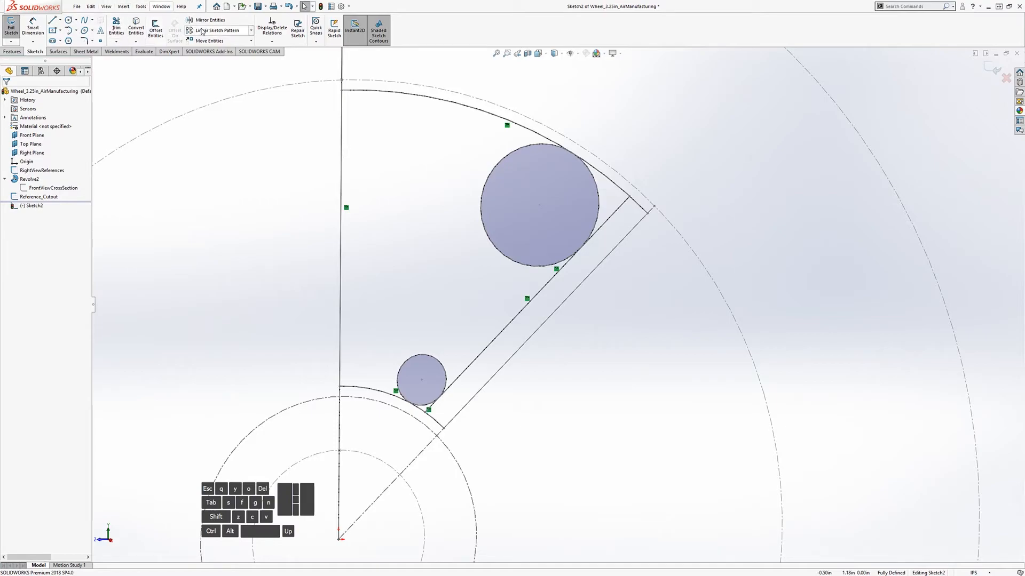
Step: Power-trim the vertical line's lower segment and the arc pieces around the small circle
click(117, 28)
drag(390, 475, 331, 451)
scroll(434, 419, down, 4)
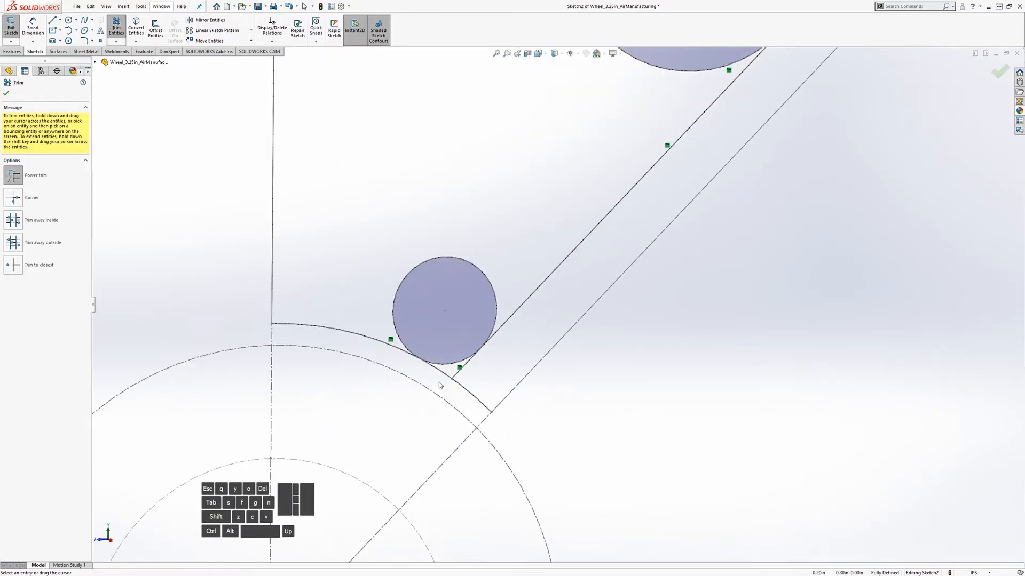
drag(469, 375, 478, 387)
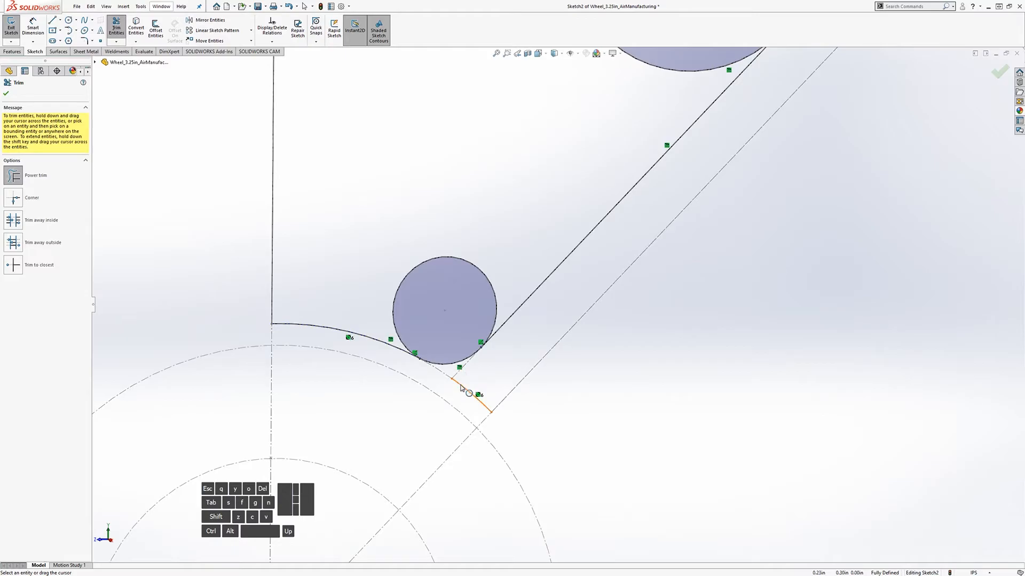
click(470, 398)
scroll(558, 367, up, 3)
scroll(485, 339, down, 3)
scroll(463, 341, down, 2)
key(Escape)
Step: Drag the curve's end point along the small circle to reposition it
mouse_move(442, 260)
mouse_down()
mouse_move(496, 273)
mouse_move(424, 247)
mouse_move(451, 262)
mouse_up()
mouse_move(445, 299)
mouse_down()
mouse_move(516, 302)
mouse_move(378, 295)
mouse_move(451, 311)
mouse_up()
scroll(623, 230, up, 6)
scroll(625, 233, up, 2)
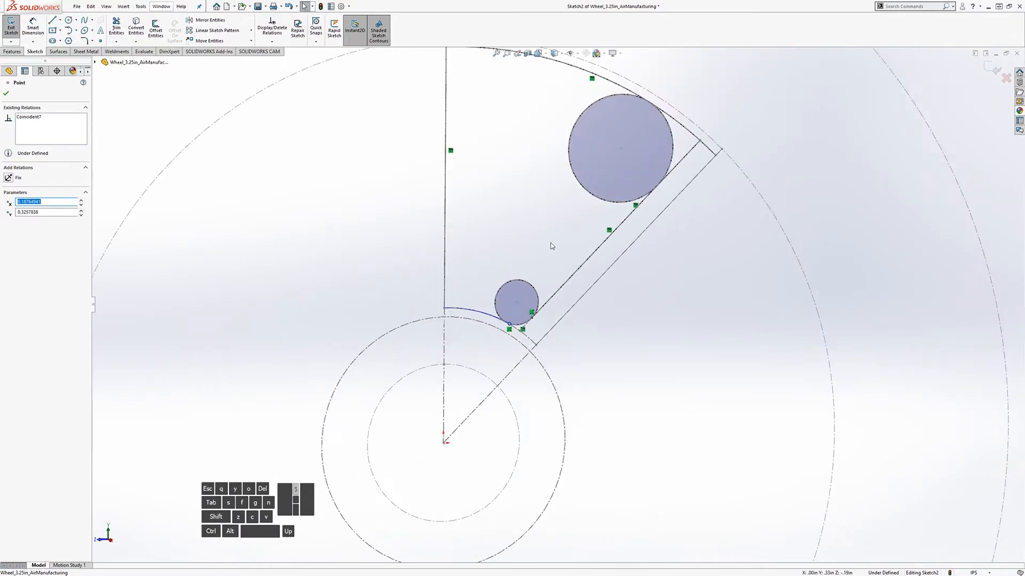
scroll(555, 246, down, 3)
scroll(615, 275, up, 2)
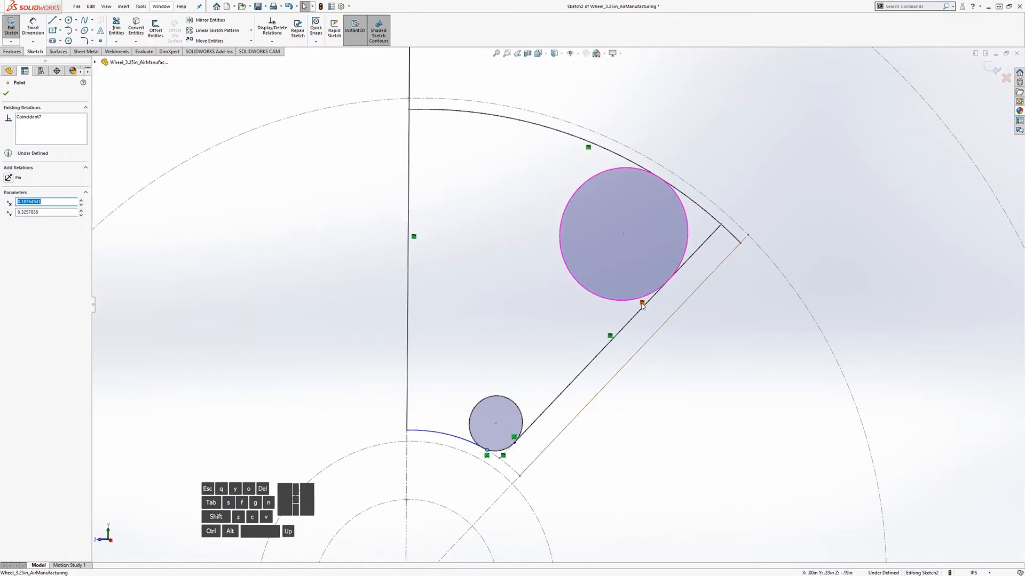
scroll(545, 389, up, 2)
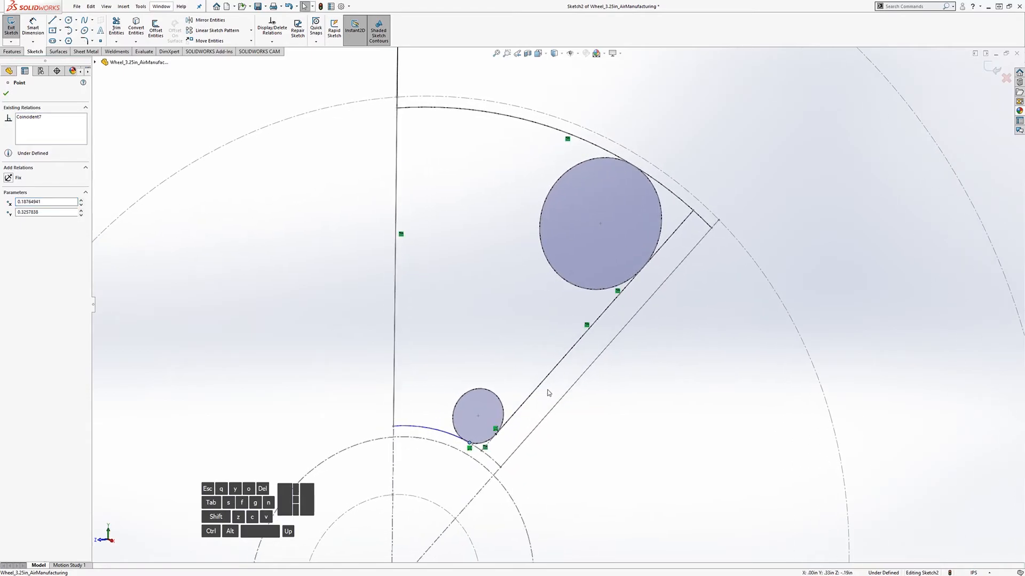
scroll(547, 390, up, 2)
scroll(694, 368, down, 2)
Step: Undo the converted and trimmed geometry
key(ctrl+z)
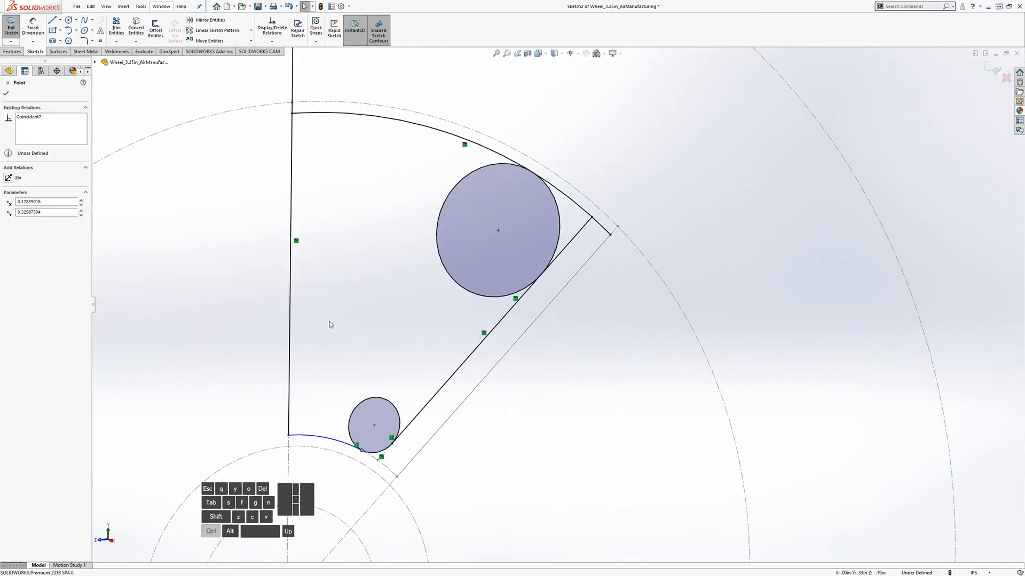
key(ctrl+z)
scroll(626, 423, up, 3)
scroll(601, 418, down, 3)
scroll(602, 418, down, 2)
scroll(534, 240, up, 2)
scroll(473, 236, down, 3)
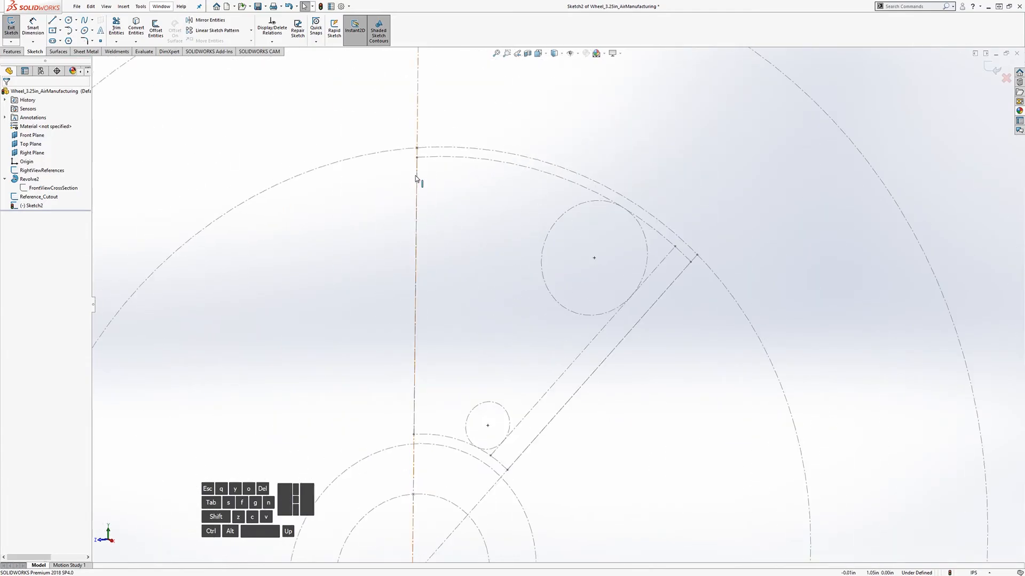
Step: Draw a centre-point arc centred at the origin from the vertical line's top to the small circle
scroll(654, 433, up, 1)
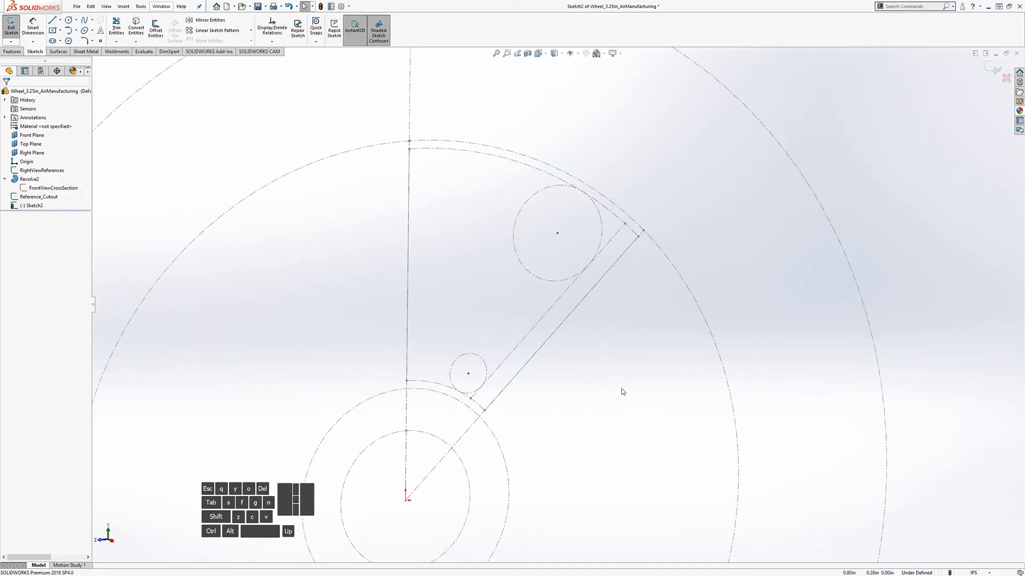
click(76, 31)
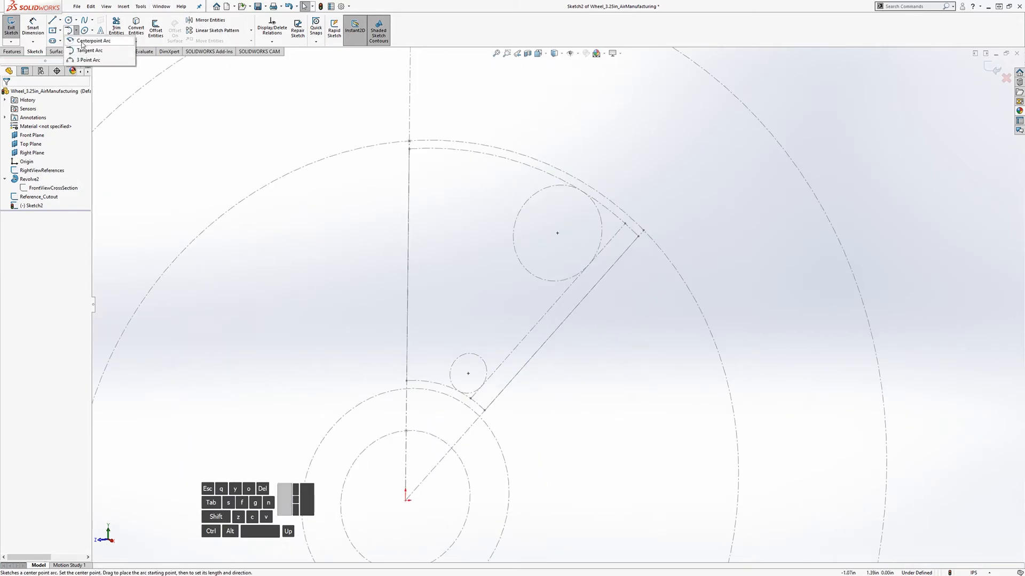
click(80, 51)
scroll(587, 246, up, 1)
scroll(555, 449, down, 2)
click(362, 414)
click(362, 267)
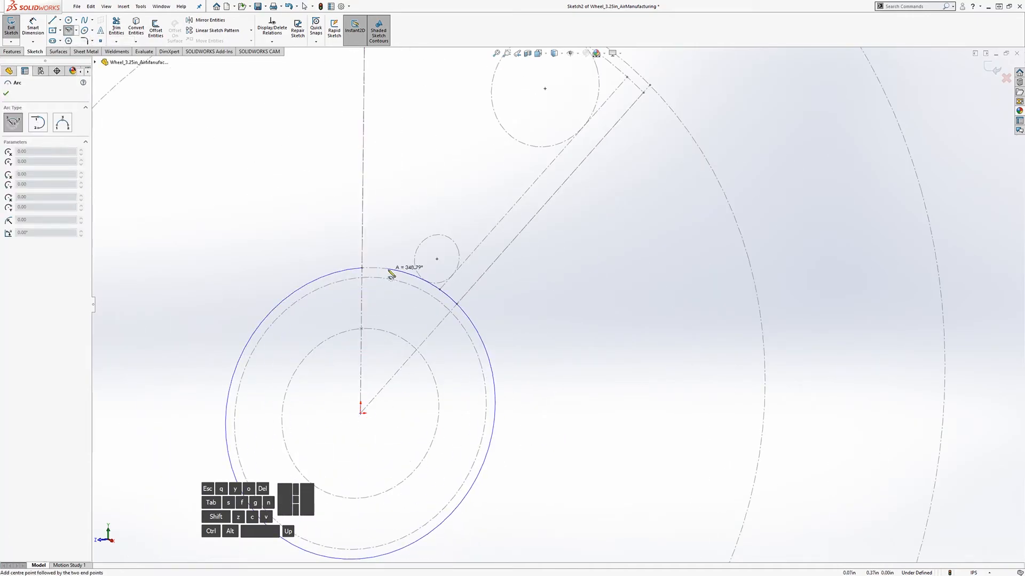
click(416, 280)
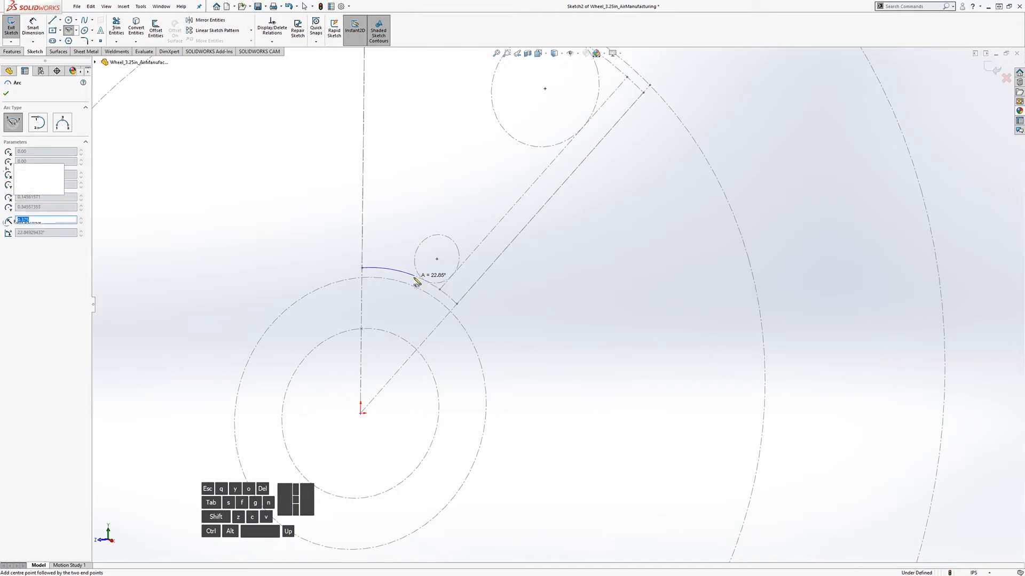
key(Escape)
scroll(443, 283, down, 4)
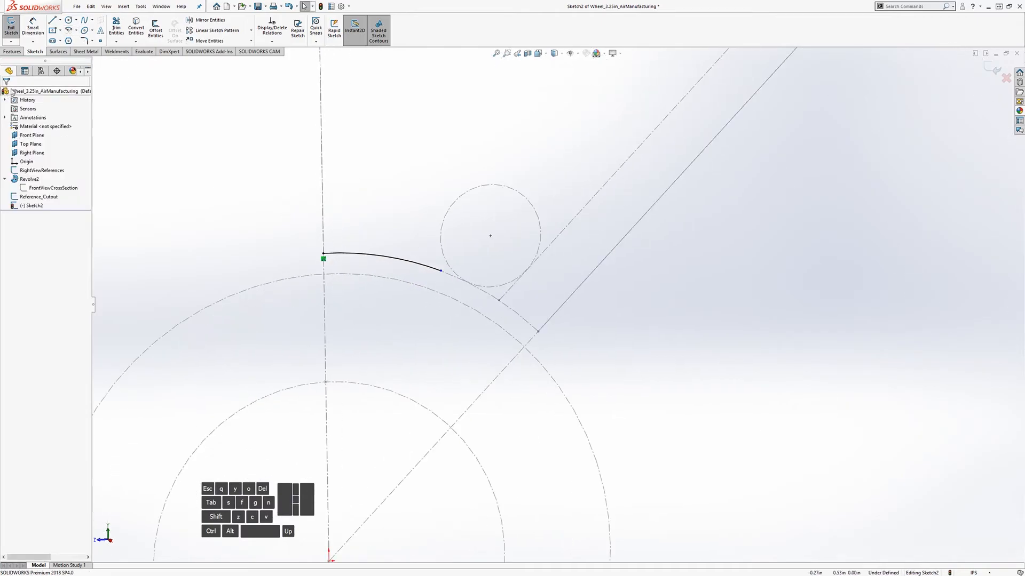
Step: Draw a second arc centred on the small circle along its lower right, then select it with the circle
click(70, 31)
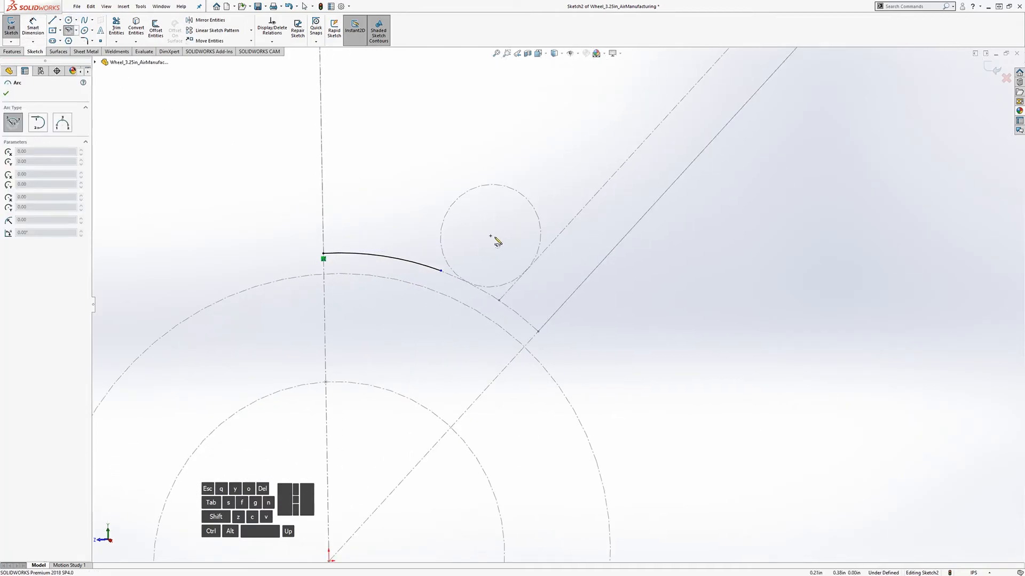
click(491, 235)
click(543, 238)
click(476, 283)
key(Escape)
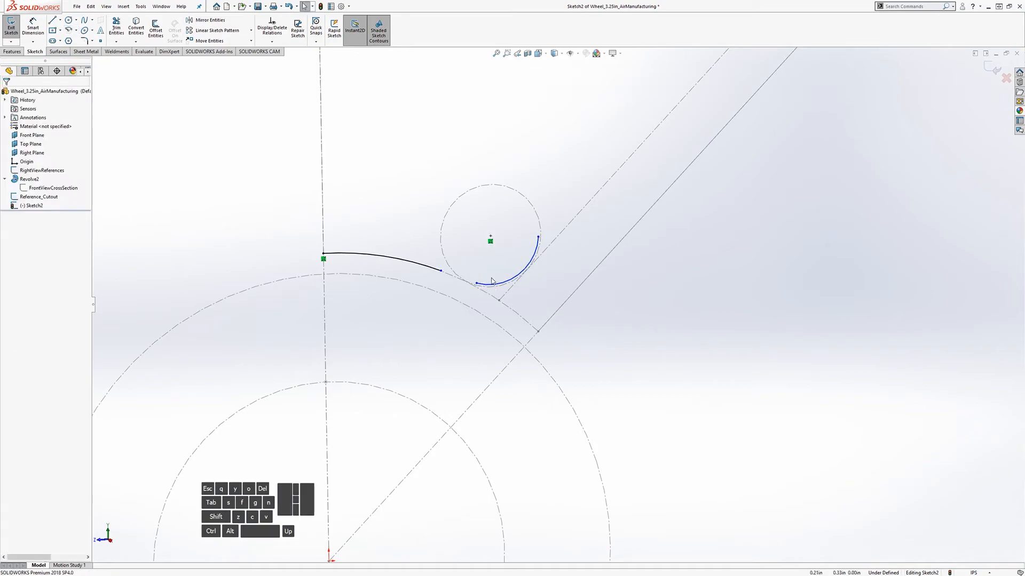
click(487, 284)
ctrl+click(490, 289)
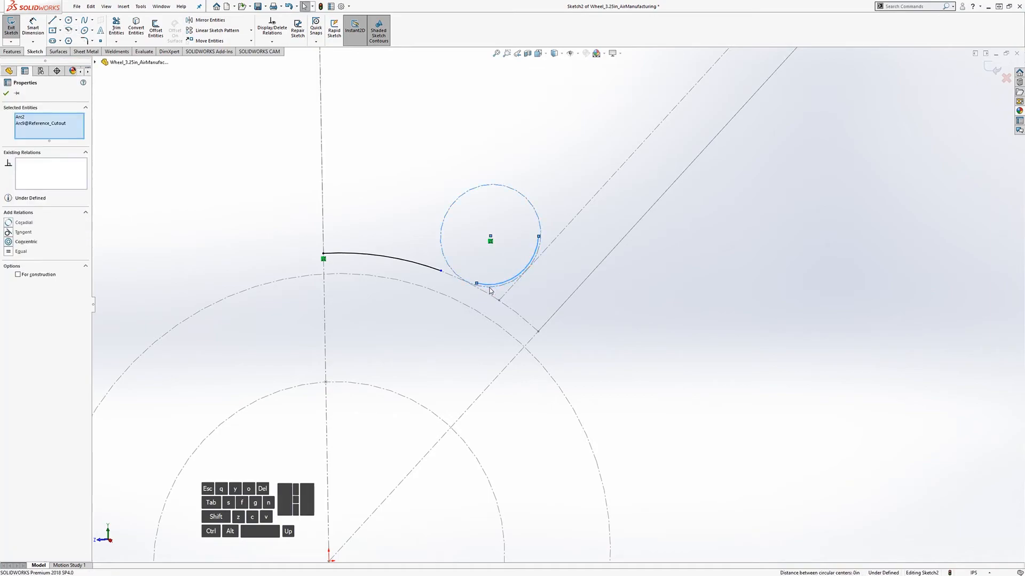
Step: Make the arc coradial with the small circle and merge the spline and arc endpoints
click(12, 224)
key(Escape)
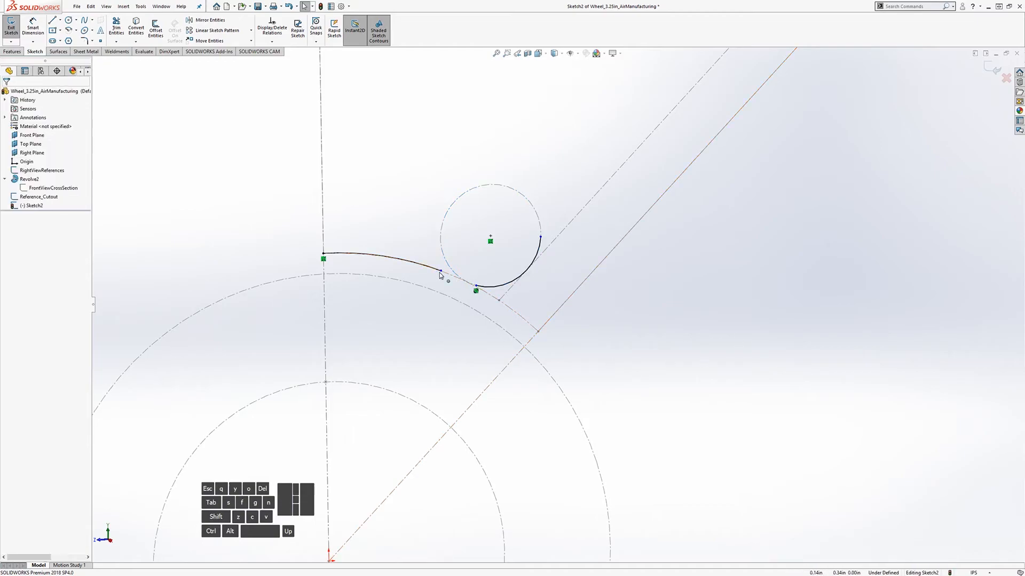
click(475, 287)
ctrl+click(477, 289)
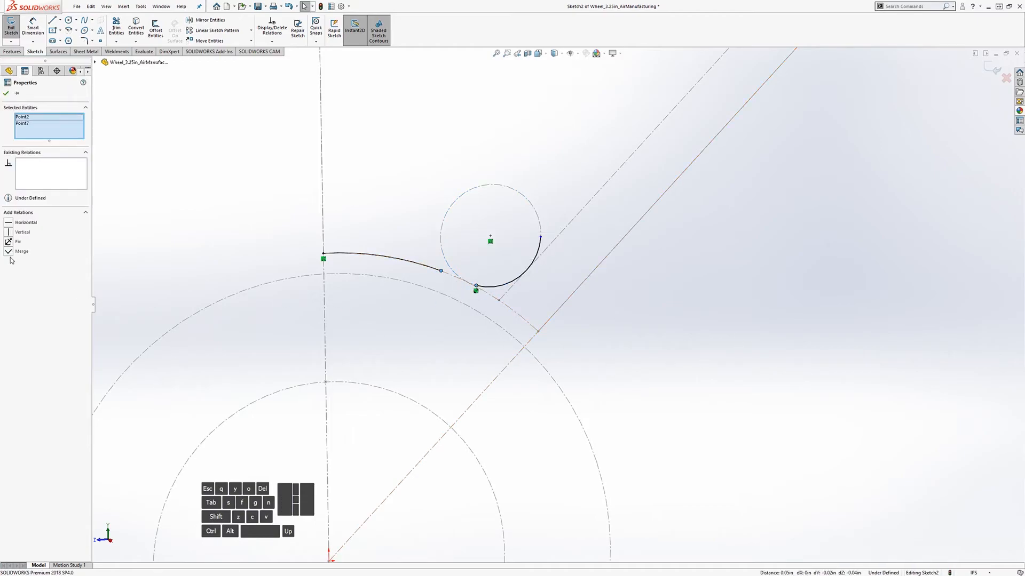
click(417, 294)
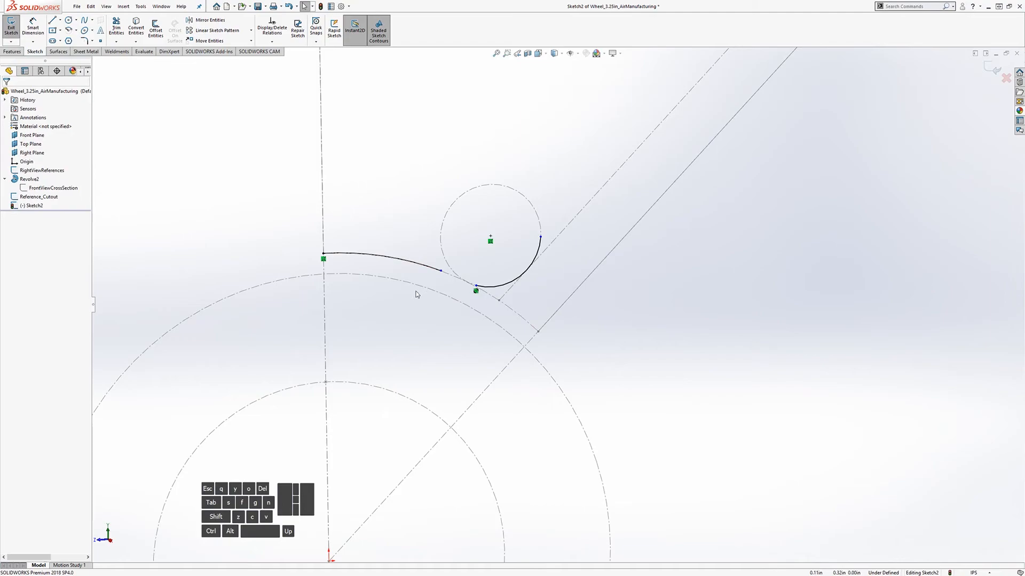
ctrl+click(438, 273)
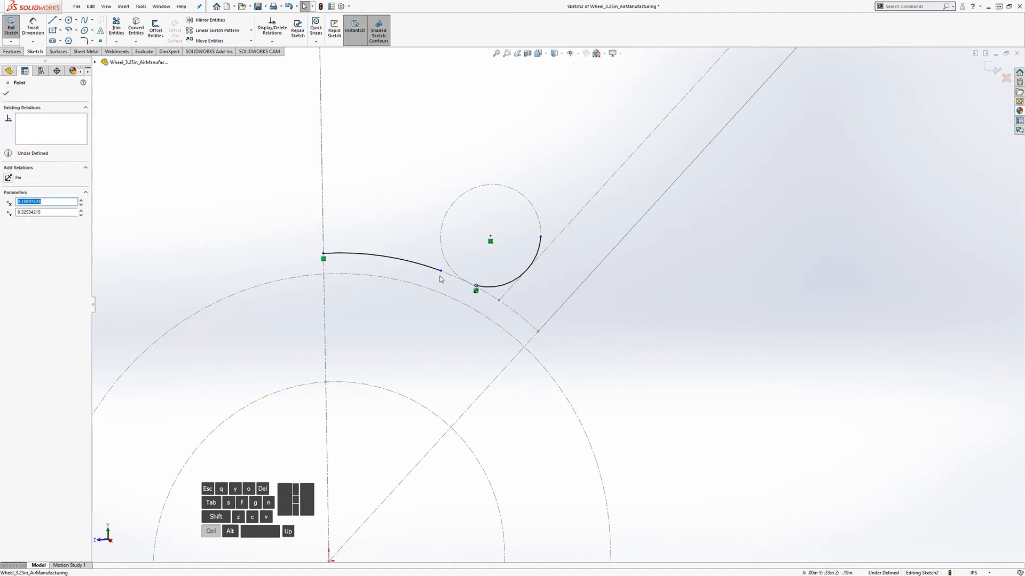
ctrl+click(476, 286)
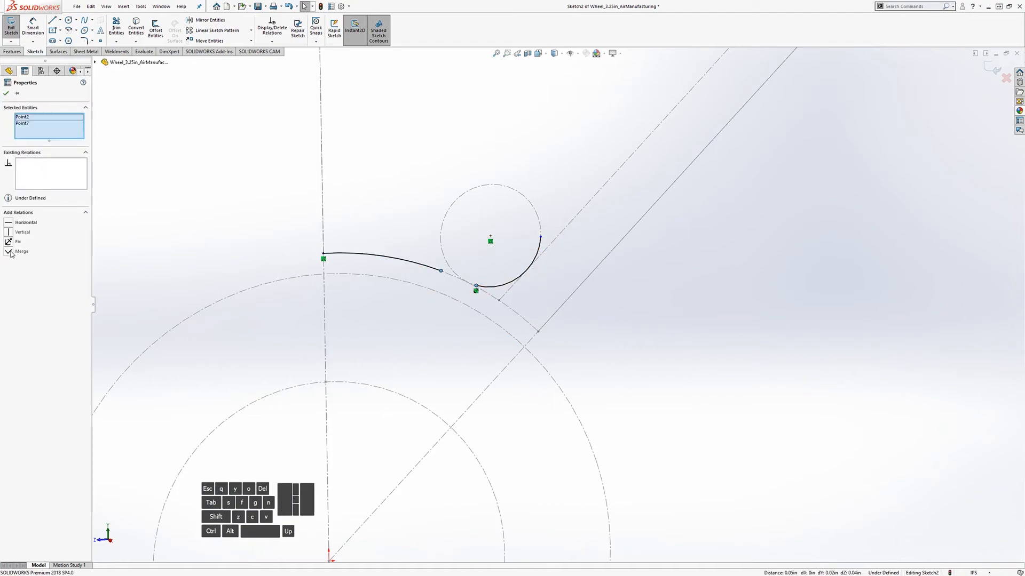
click(9, 251)
Step: Make the two curves tangent at their junction and delete an unwanted relation
click(465, 279)
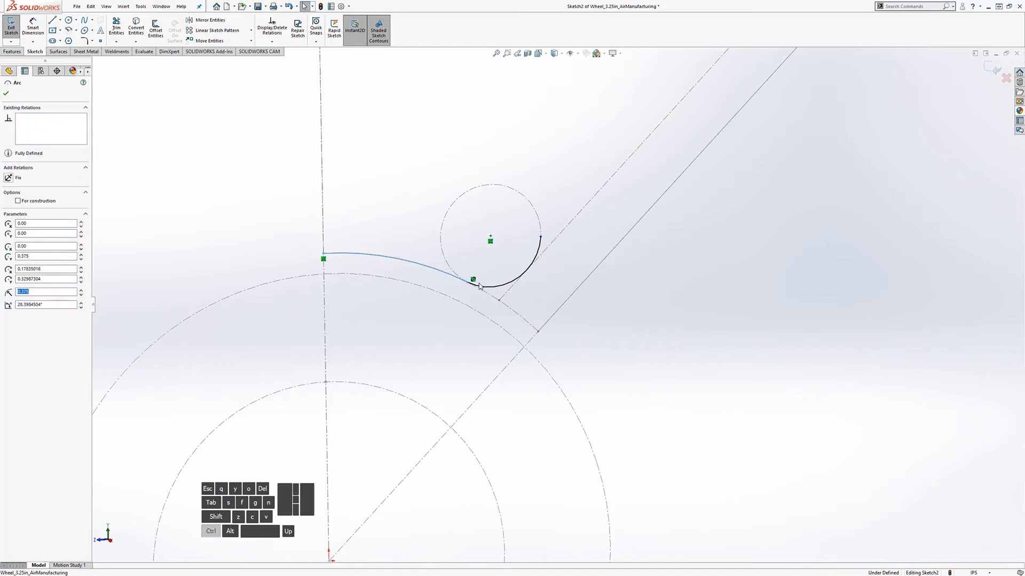
ctrl+click(483, 288)
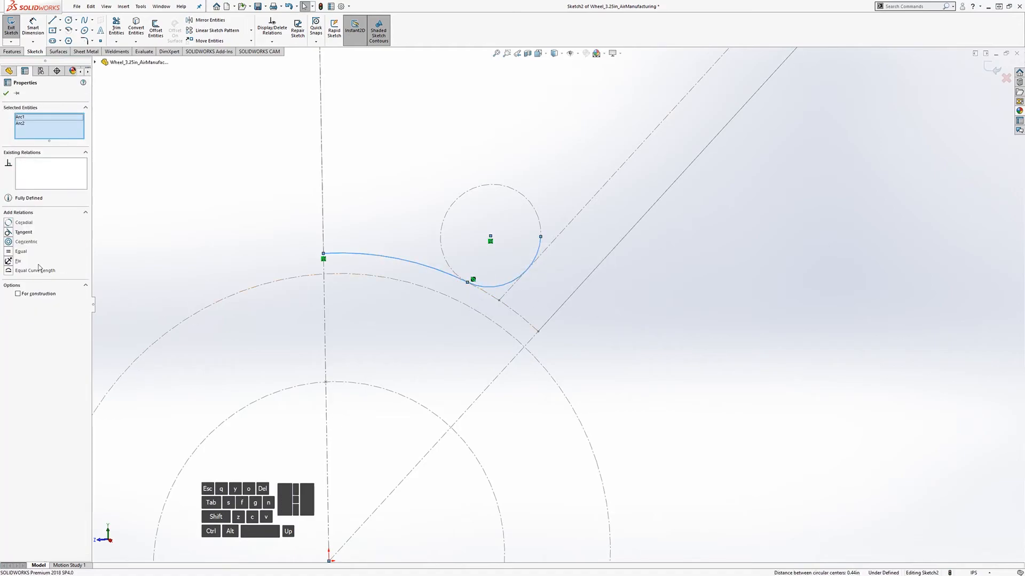
click(12, 232)
click(657, 348)
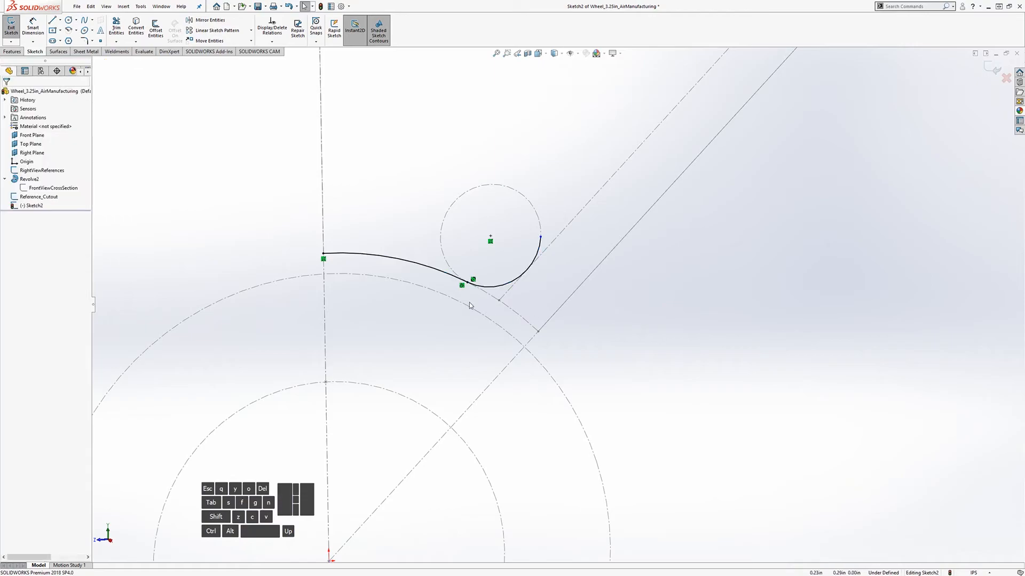
click(463, 286)
key(Delete)
drag(468, 286, 464, 291)
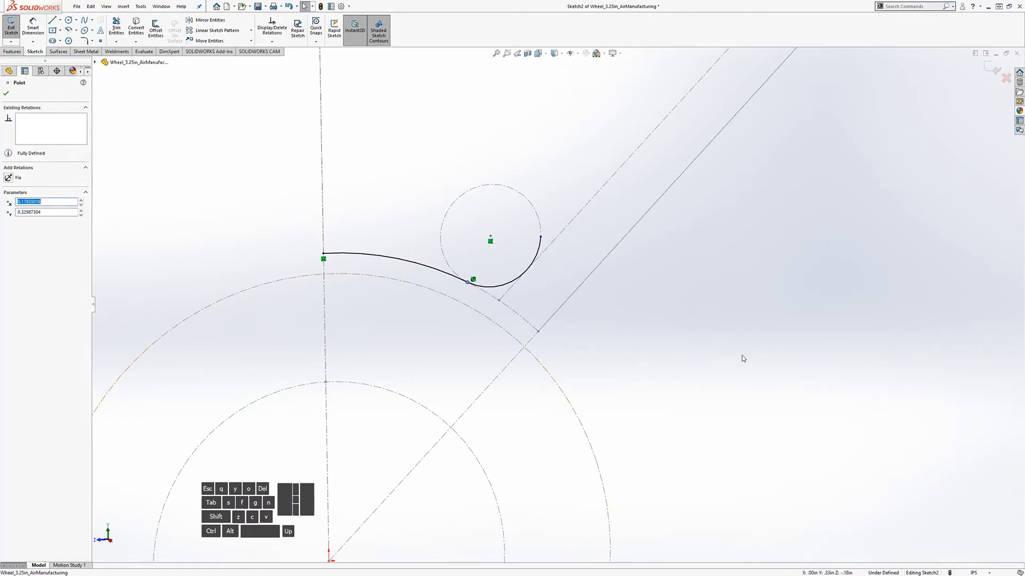
Step: Draw a line collinear with the construction line, with its lower end merged onto the small arc's end
click(742, 357)
scroll(654, 297, up, 3)
scroll(651, 276, down, 2)
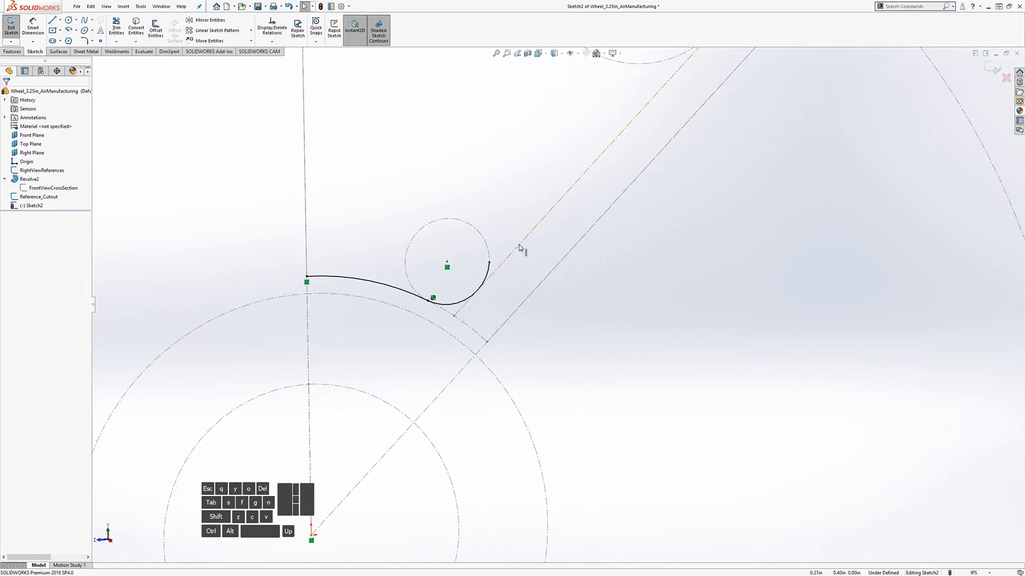
scroll(607, 248, up, 3)
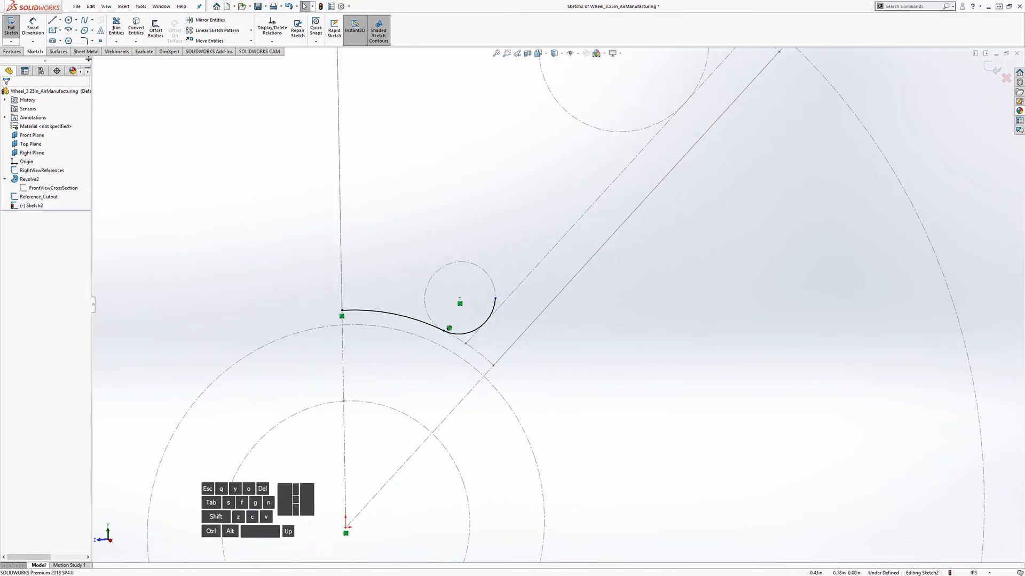
click(53, 20)
click(526, 266)
click(611, 154)
key(Escape)
click(593, 178)
ctrl+click(597, 199)
click(16, 223)
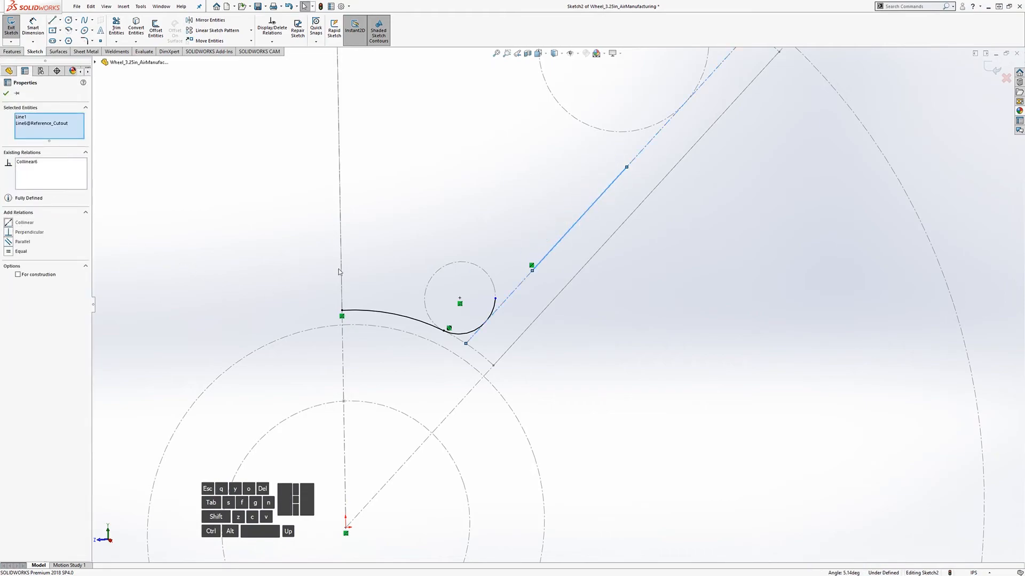
key(Escape)
click(496, 300)
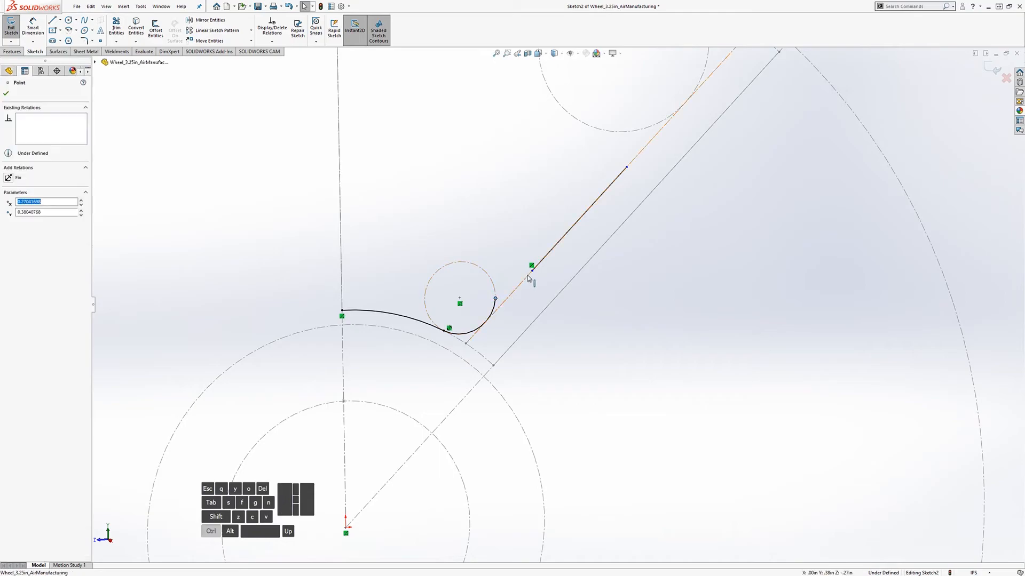
ctrl+click(532, 271)
click(9, 252)
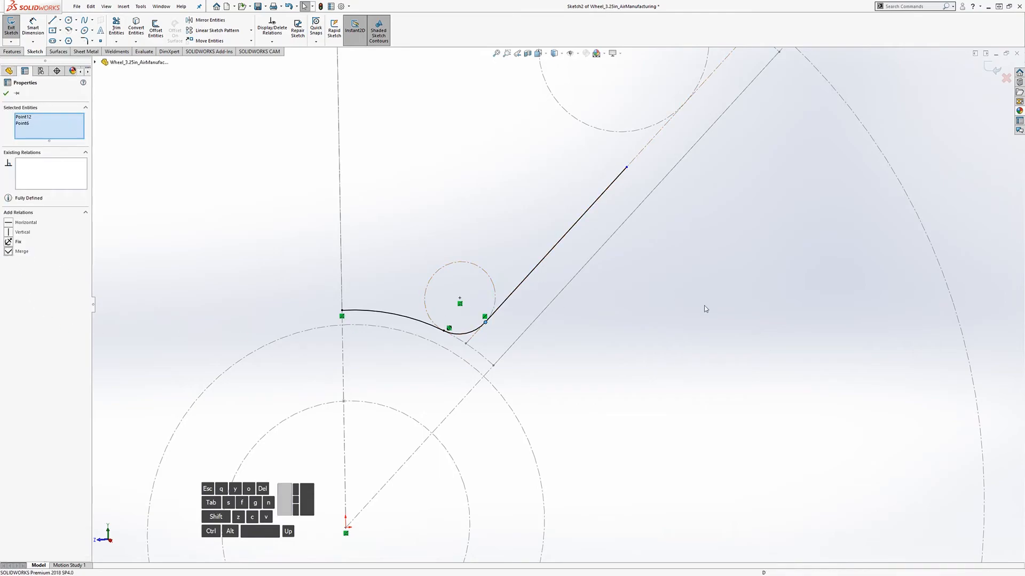
Step: Add a centerpoint arc coradial with the larger circle, with its end merged onto the line's upper end
scroll(552, 322, down, 5)
scroll(534, 285, up, 5)
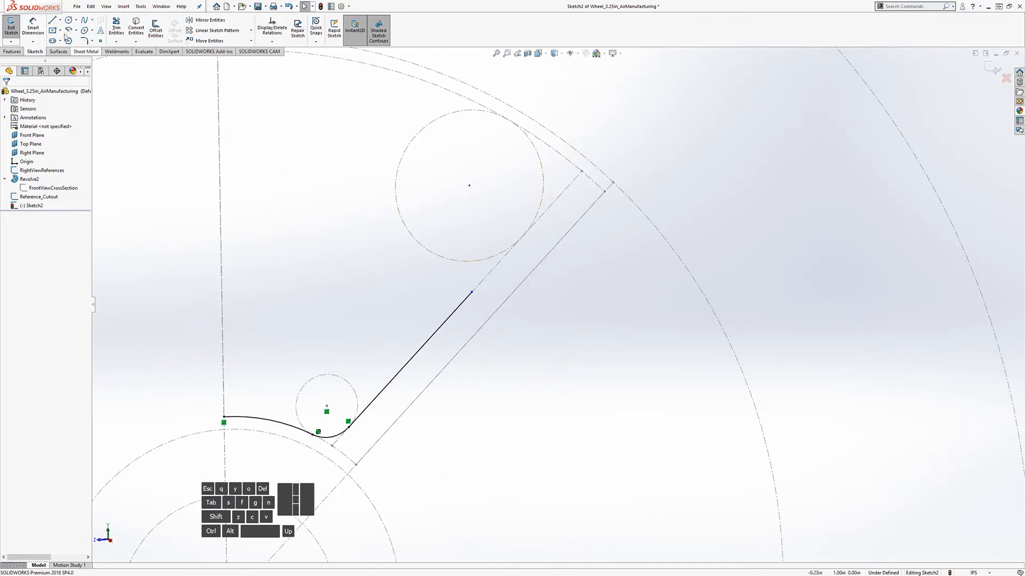
click(72, 31)
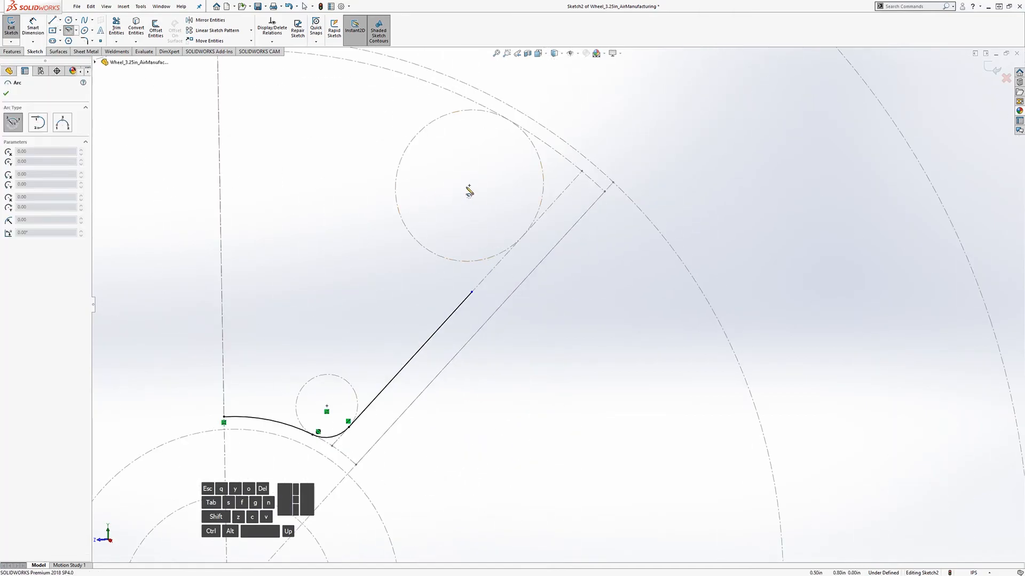
click(469, 186)
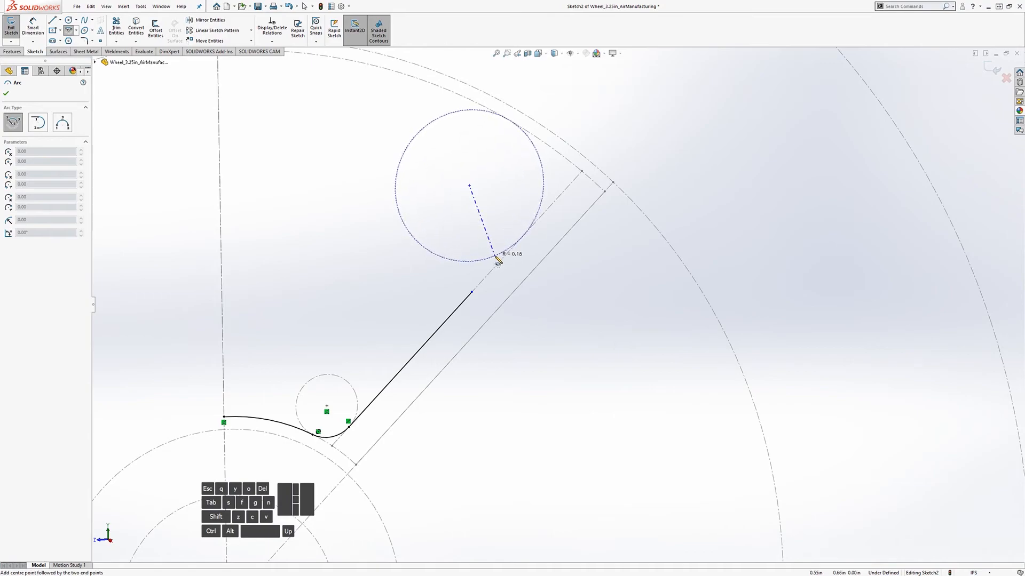
click(530, 140)
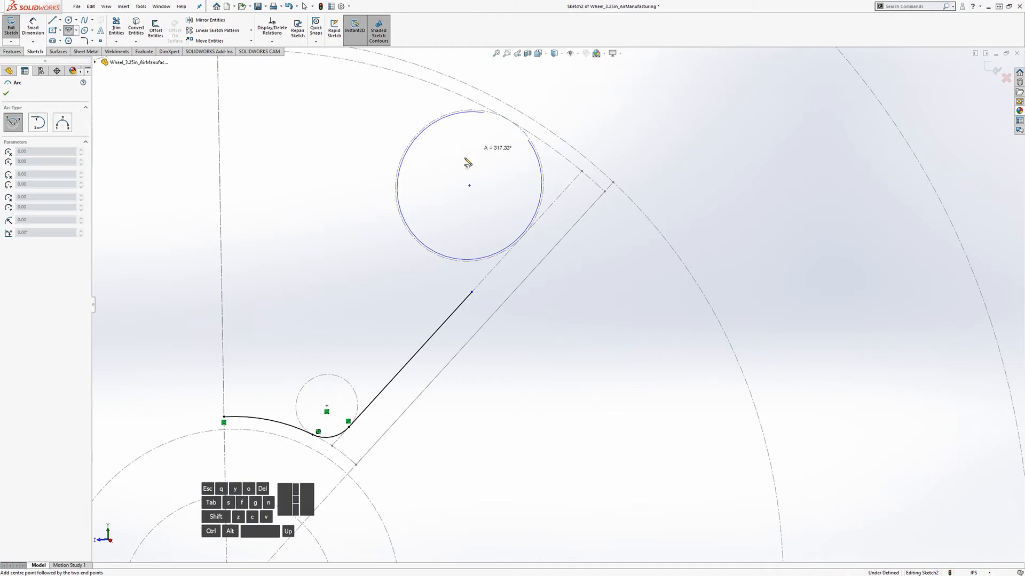
click(500, 250)
key(Escape)
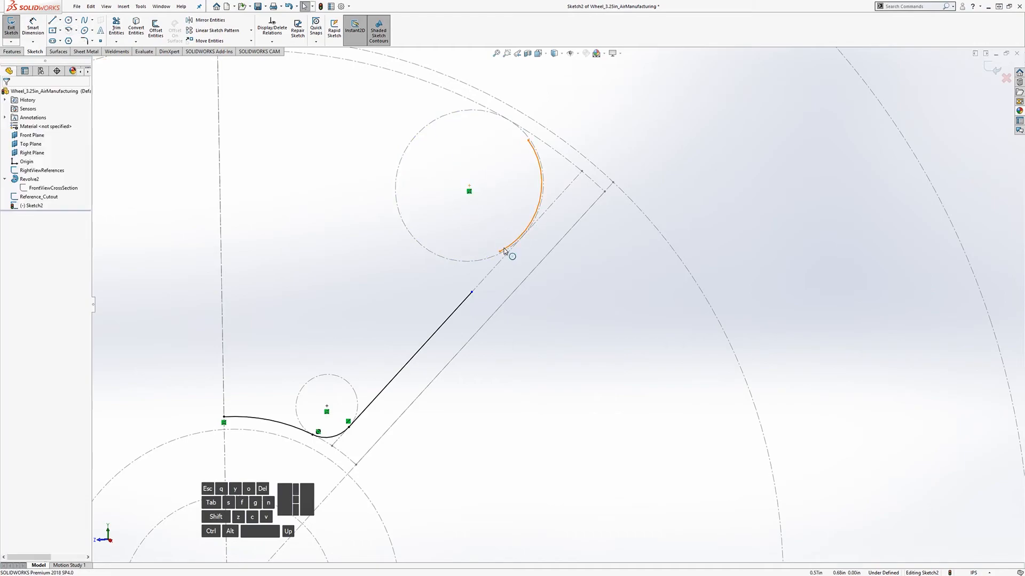
click(510, 246)
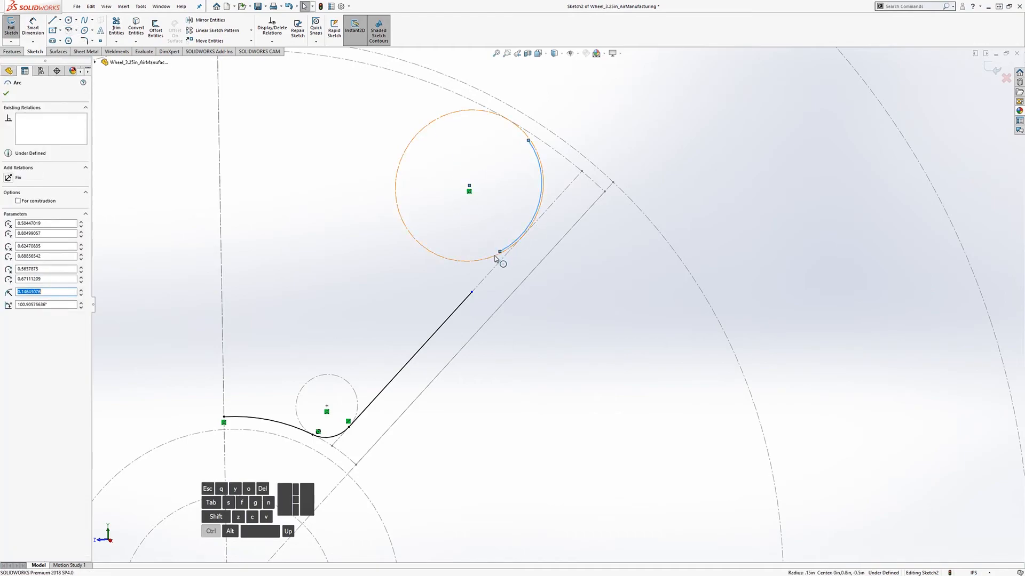
ctrl+click(499, 260)
click(8, 224)
click(576, 325)
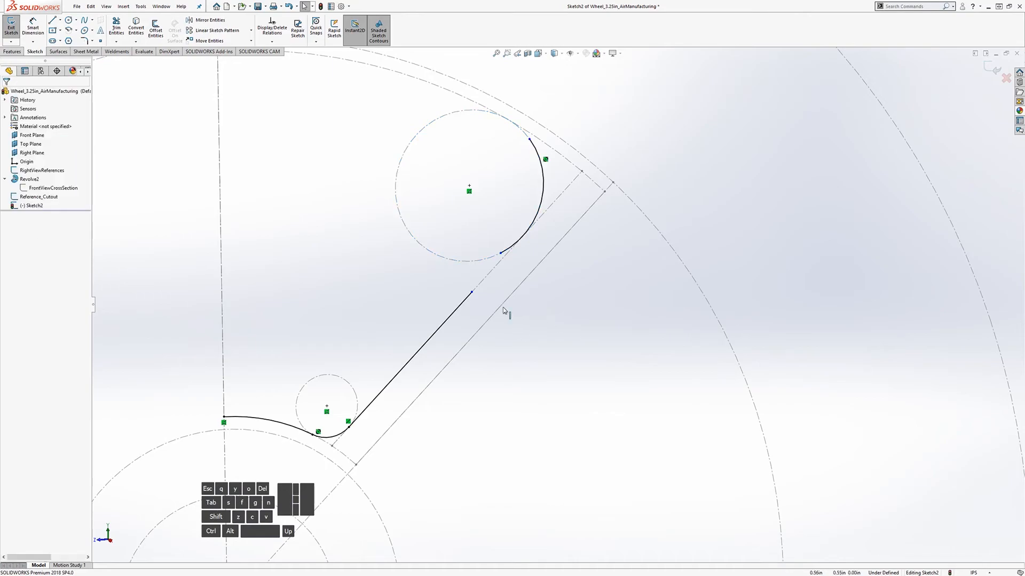
click(501, 254)
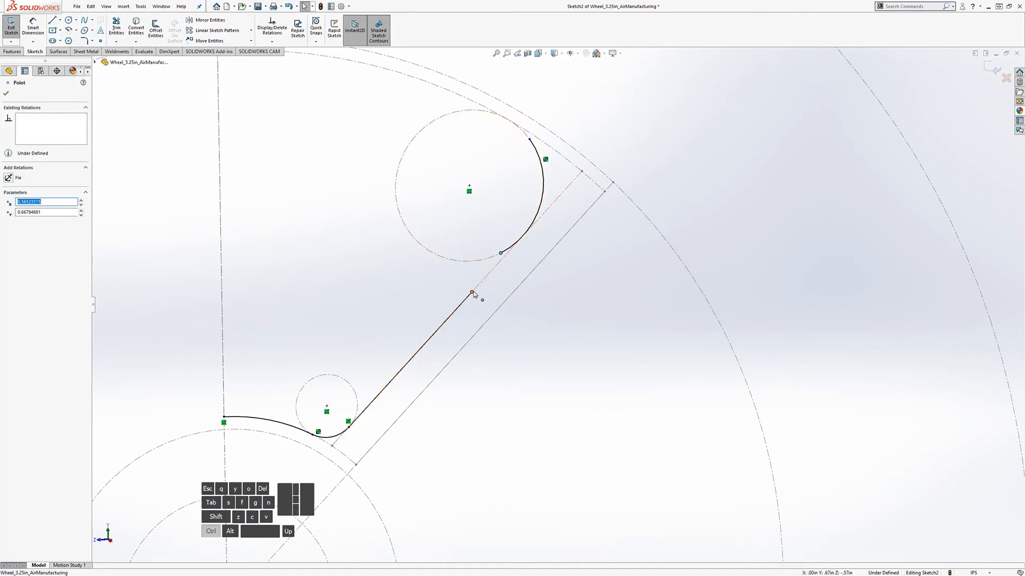
ctrl+click(472, 293)
click(13, 260)
click(540, 318)
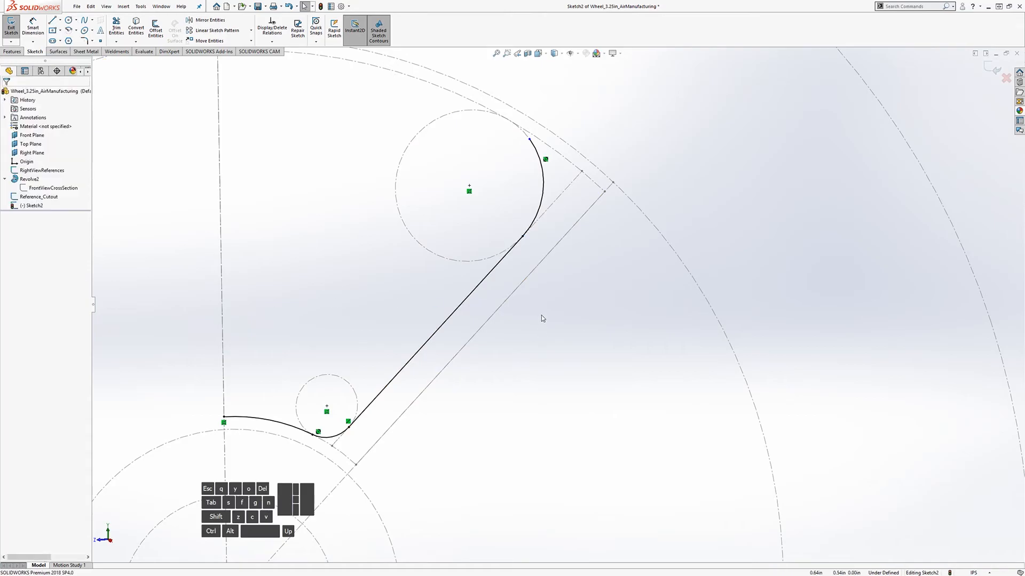
scroll(540, 318, up, 2)
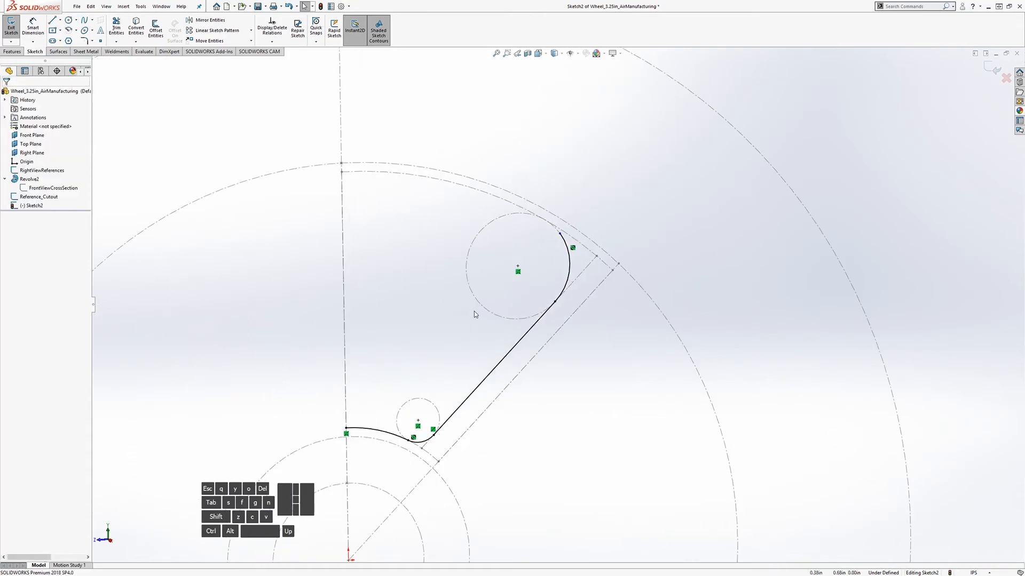
Step: Draw a centerpoint arc from the sketch origin, coradial with the construction circle
click(68, 32)
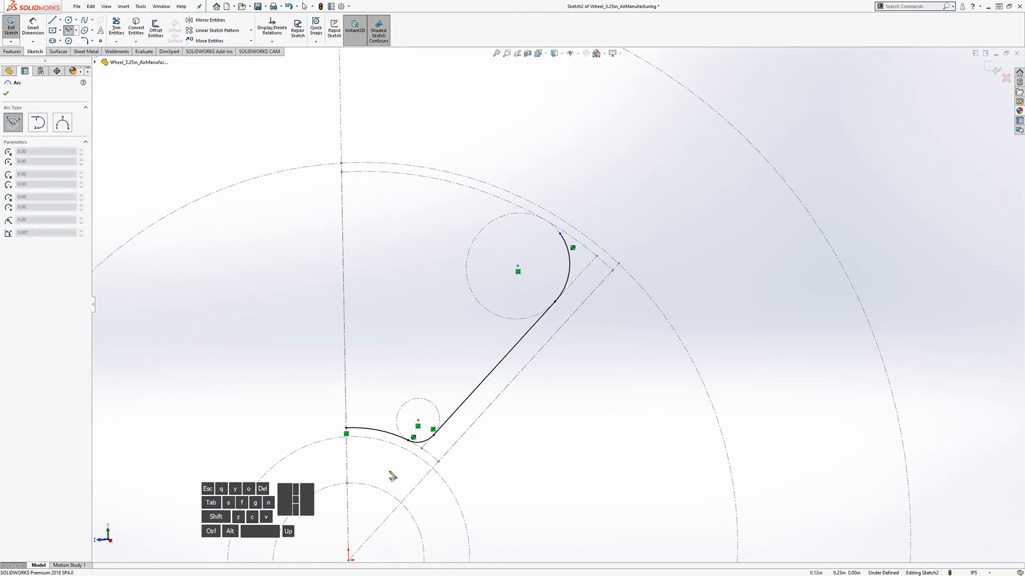
scroll(392, 476, up, 1)
click(383, 518)
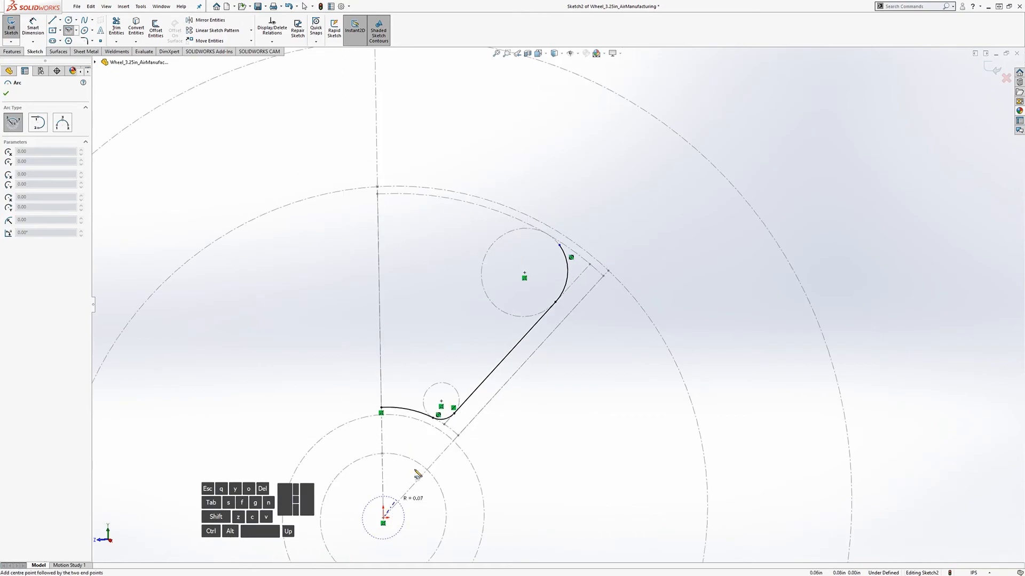
click(518, 217)
click(403, 198)
key(Escape)
scroll(456, 202, down, 5)
click(465, 261)
ctrl+click(470, 265)
click(9, 223)
key(Escape)
Step: Merge the outer arc's endpoint with the fillet arc's endpoint
scroll(587, 341, up, 3)
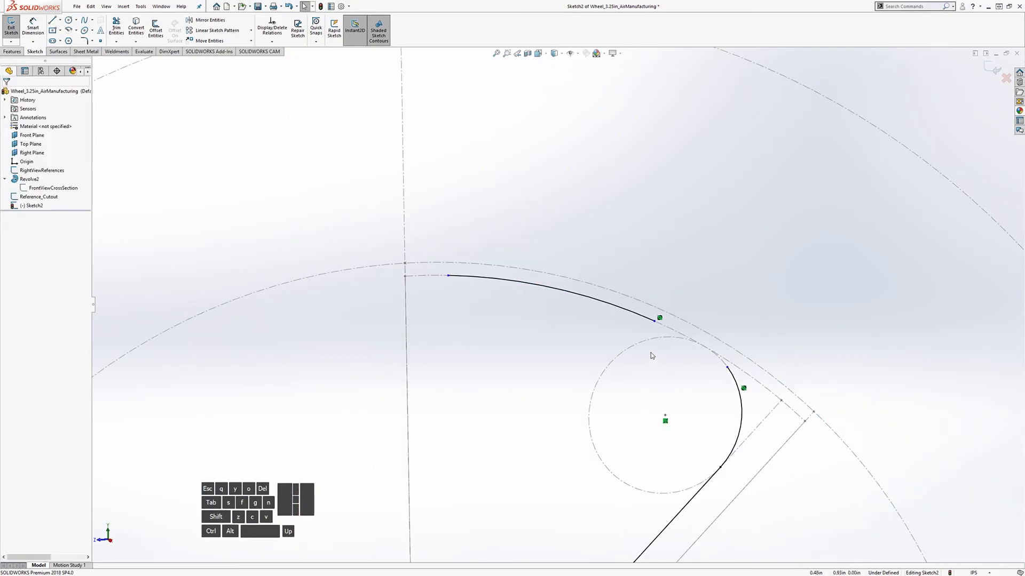
click(656, 322)
ctrl+click(727, 367)
click(8, 252)
scroll(562, 341, up, 5)
scroll(542, 357, down, 2)
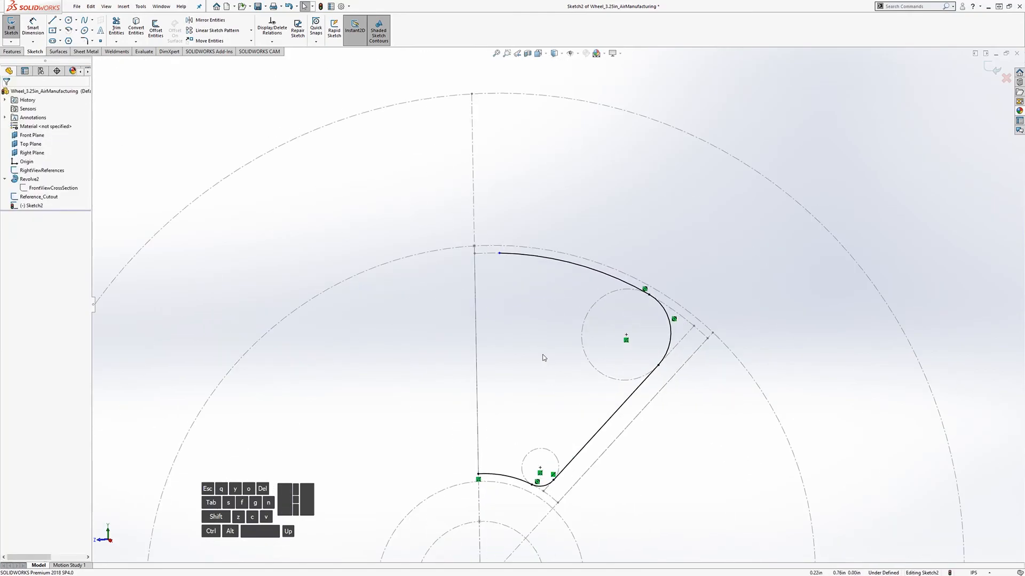
click(498, 254)
Step: Make the outer arc's left endpoint coincident with the reference point
ctrl+click(475, 253)
middle_drag(510, 313, 471, 327)
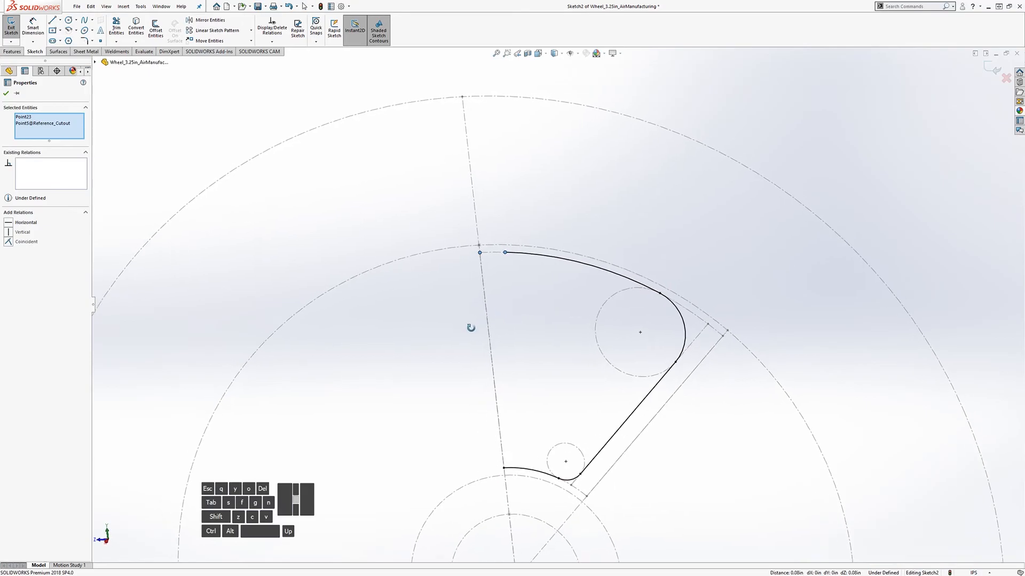
click(8, 243)
key(Escape)
scroll(543, 378, up, 2)
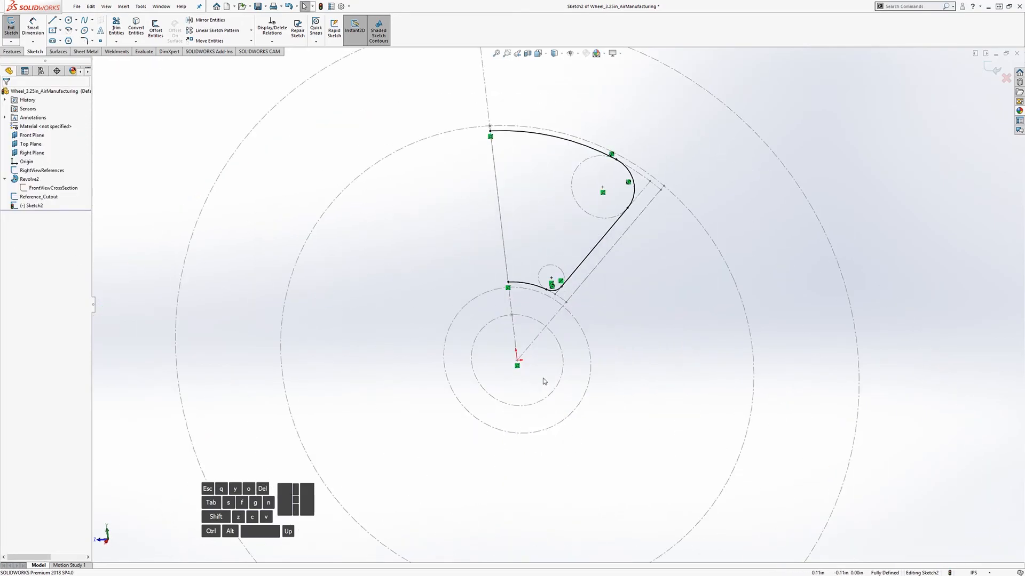
middle_drag(468, 280, 584, 213)
scroll(517, 248, down, 2)
scroll(606, 200, up, 1)
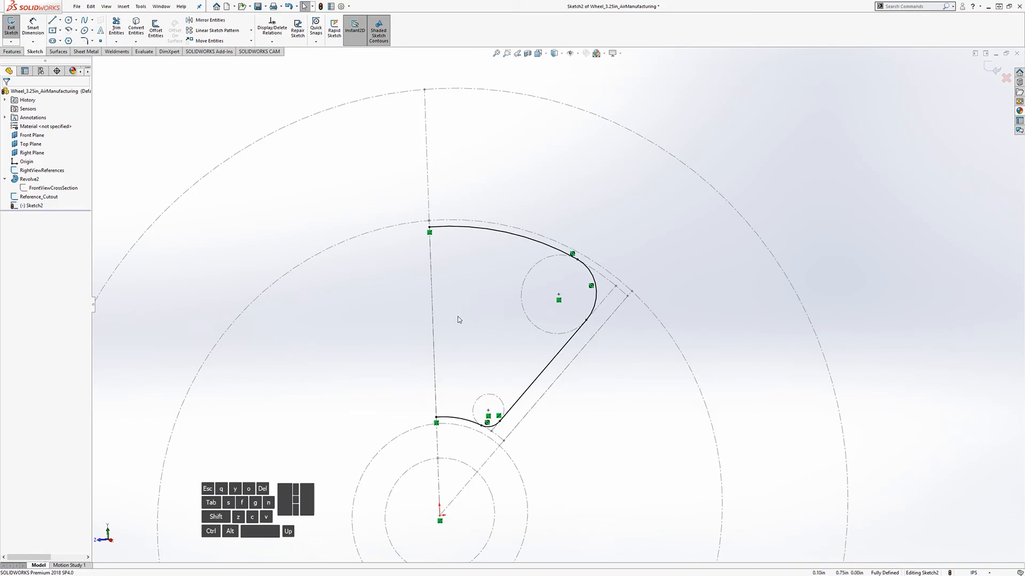
scroll(459, 319, down, 1)
mouse_move(500, 331)
middle_down()
mouse_move(501, 314)
mouse_move(494, 338)
middle_up()
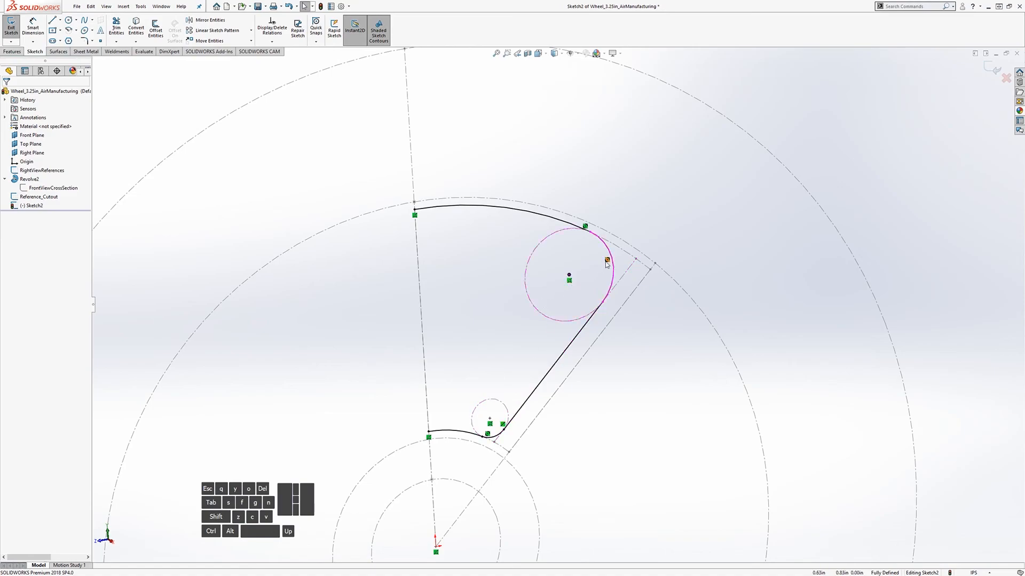
Step: Draw a vertical line joining the upper and lower endpoints to close the cutout profile
click(53, 20)
click(414, 215)
click(428, 431)
click(428, 432)
key(Escape)
mouse_move(558, 409)
middle_down()
mouse_move(581, 393)
mouse_move(542, 421)
mouse_move(581, 381)
mouse_move(571, 384)
middle_up()
scroll(565, 418, up, 5)
scroll(581, 423, down, 2)
Step: Exit the sketch and show the Revolve2 wheel body again
click(16, 26)
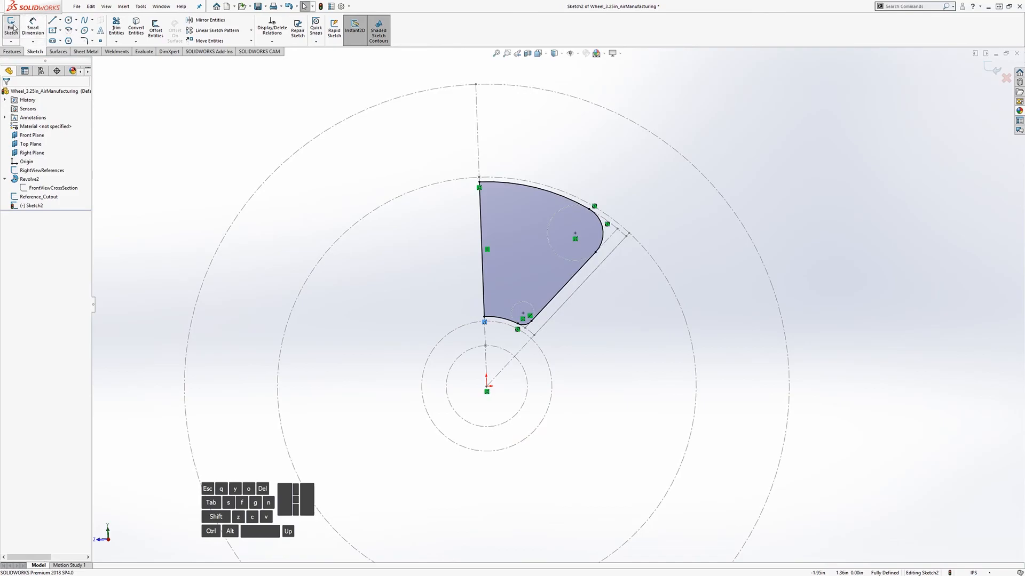
right_click(42, 181)
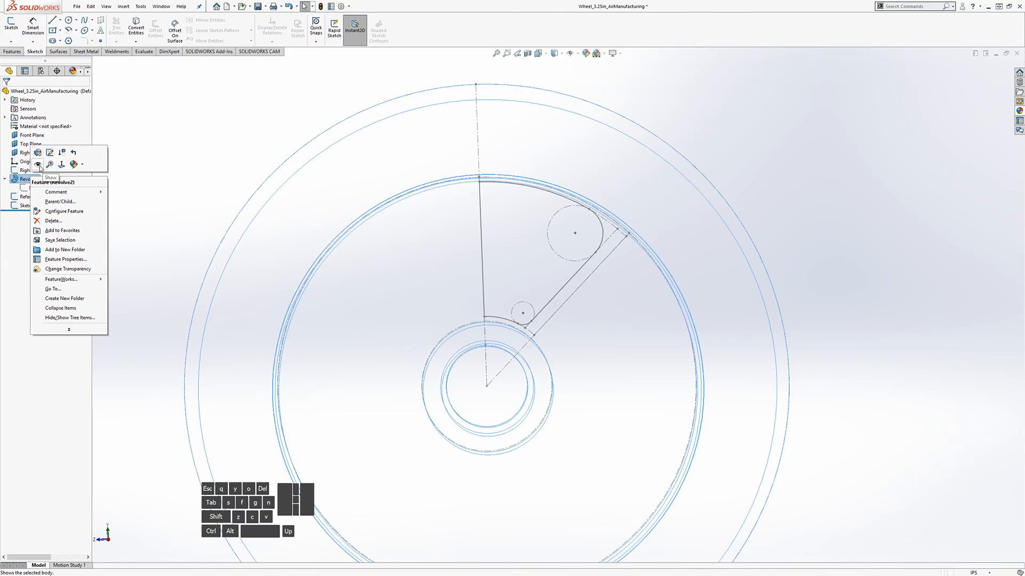
click(38, 165)
click(853, 313)
middle_drag(368, 365, 316, 366)
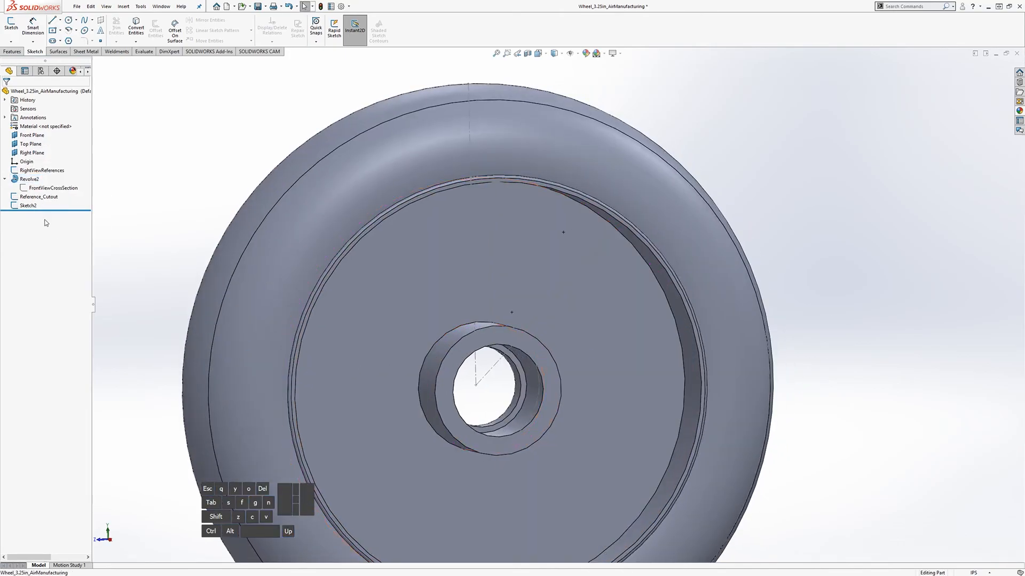
Step: Extrude-cut Sketch2 with Through All to open one spoke cutout in the wheel
click(29, 206)
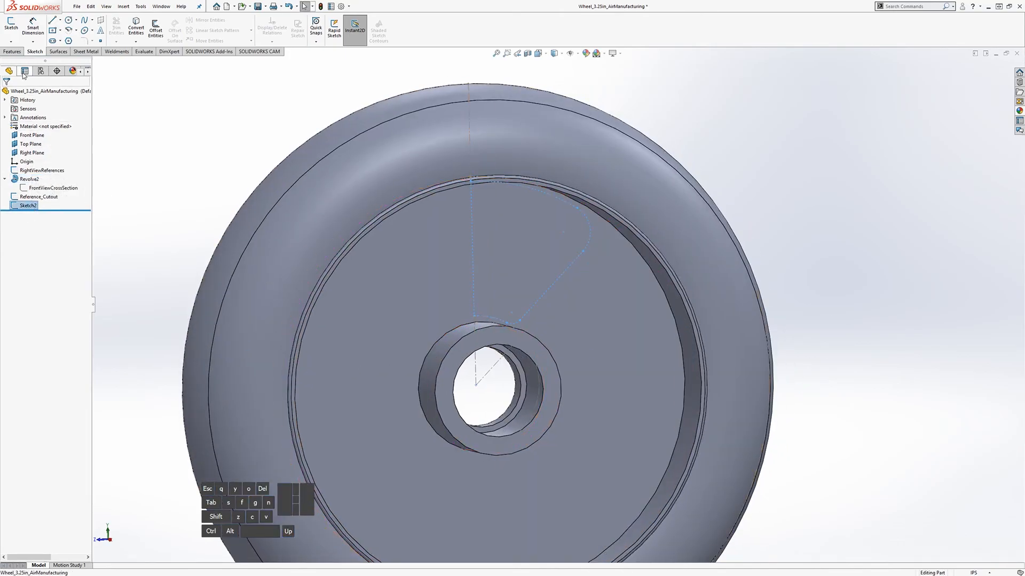
click(13, 52)
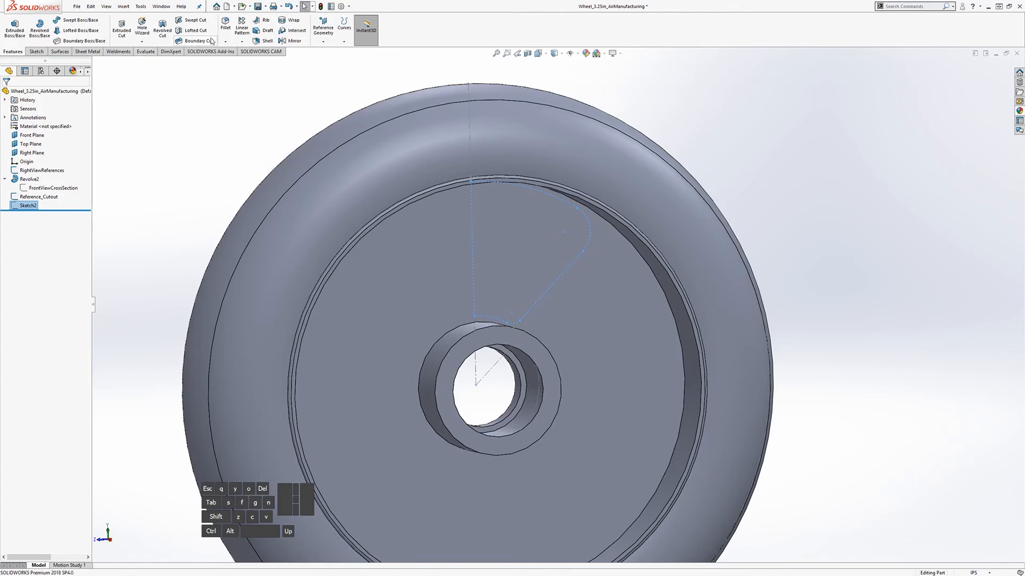
click(121, 28)
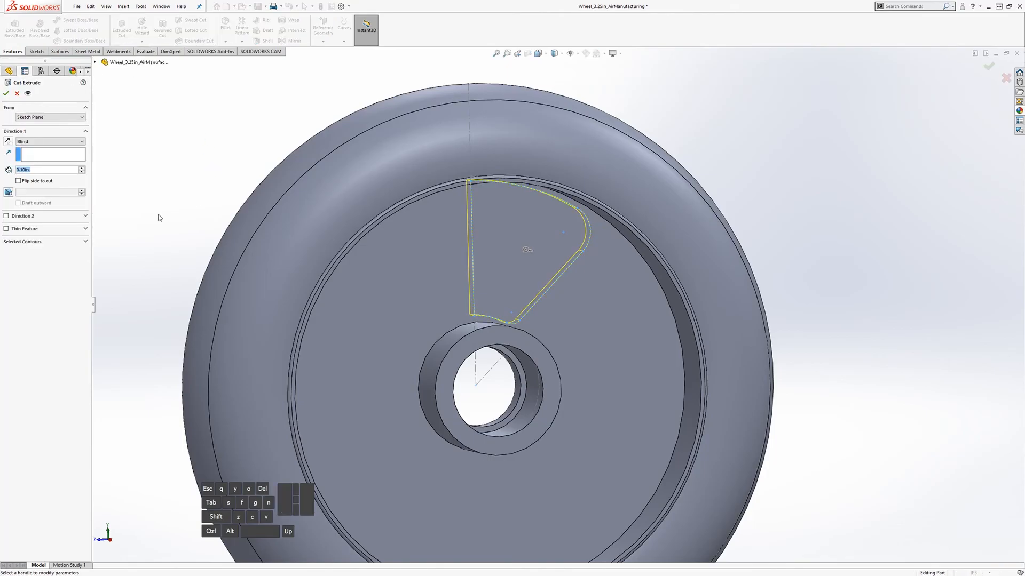
middle_drag(149, 215, 14, 206)
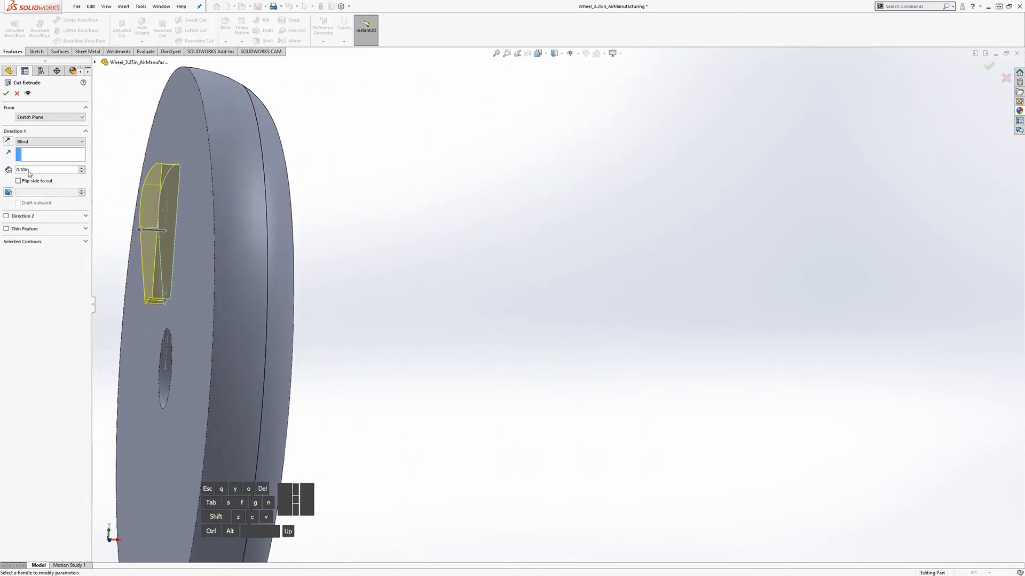
click(18, 142)
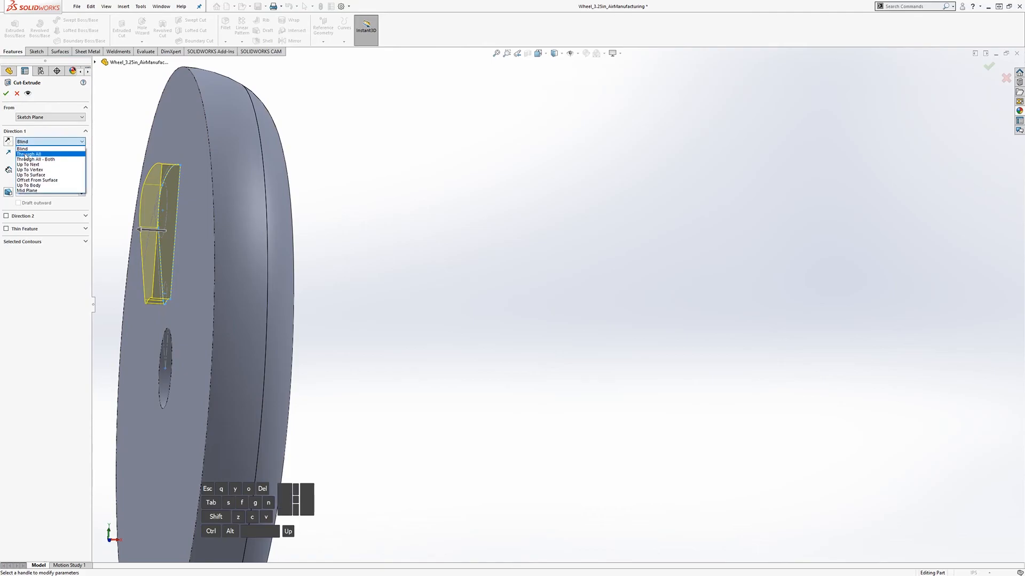
click(29, 154)
middle_drag(136, 203, 12, 155)
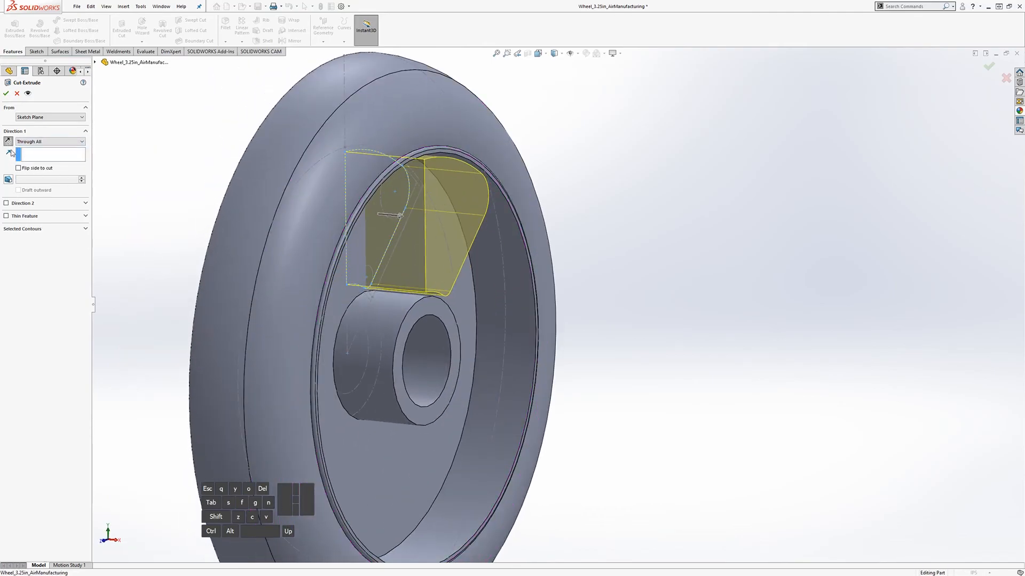
click(6, 94)
middle_drag(409, 327, 328, 327)
scroll(504, 411, up, 2)
middle_drag(505, 411, 488, 329)
scroll(575, 210, down, 2)
middle_drag(501, 285, 515, 229)
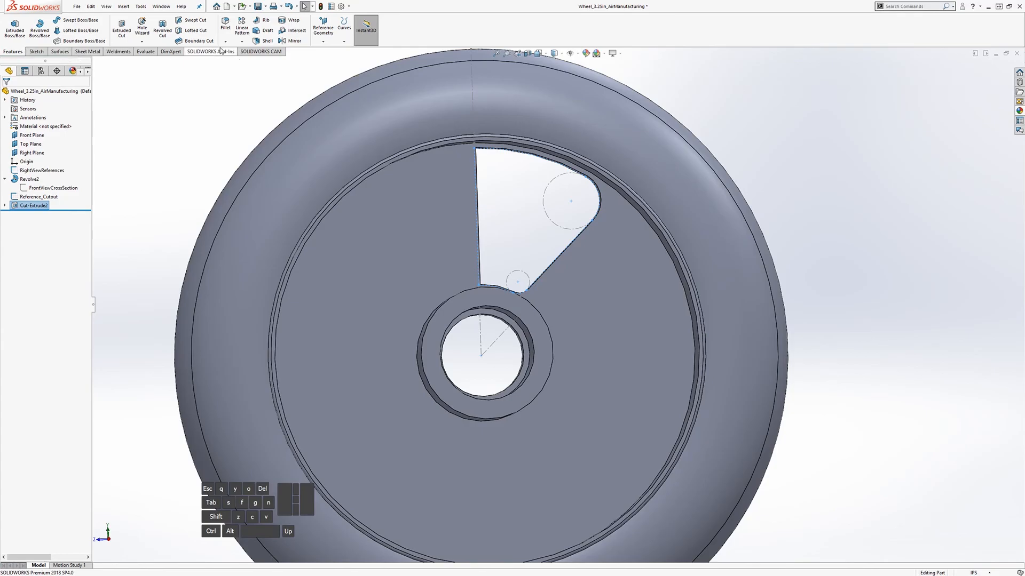
Step: Mirror Cut-Extrude2 across the Front Plane to create Mirror1
click(294, 41)
middle_drag(323, 199, 256, 211)
scroll(368, 223, up, 4)
click(96, 63)
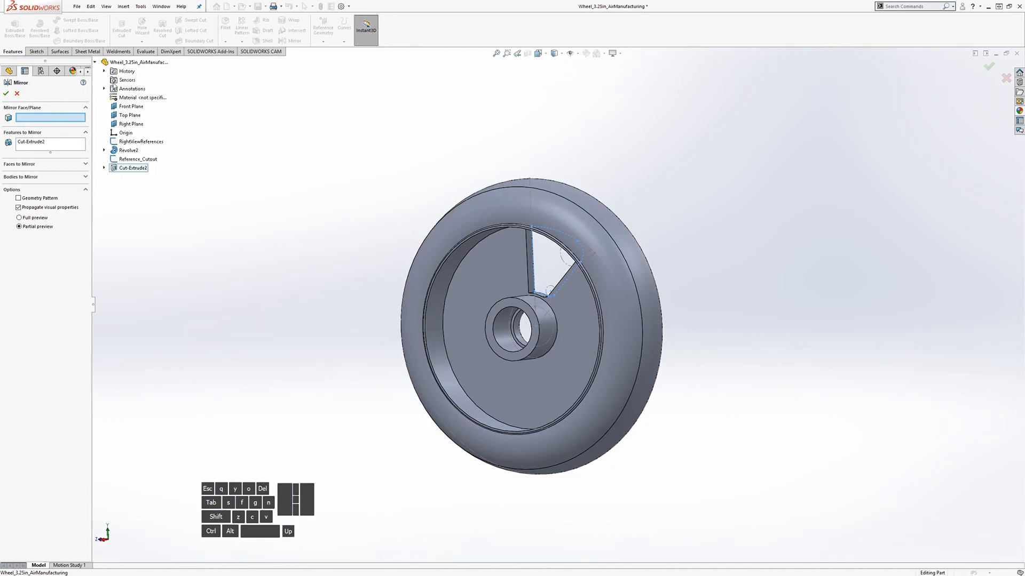
click(130, 106)
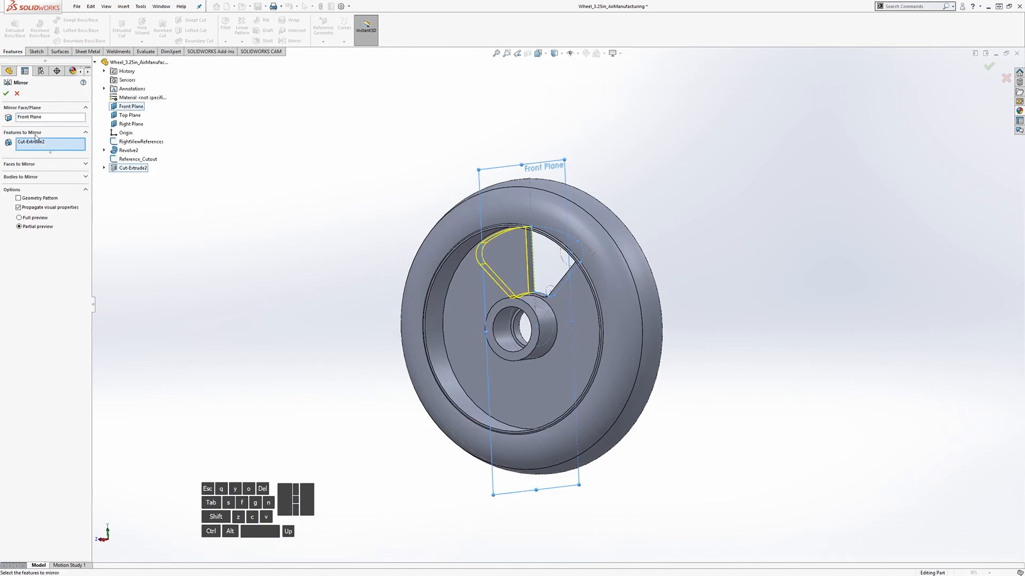
click(7, 93)
middle_drag(418, 422, 454, 341)
middle_drag(591, 273, 495, 261)
click(49, 216)
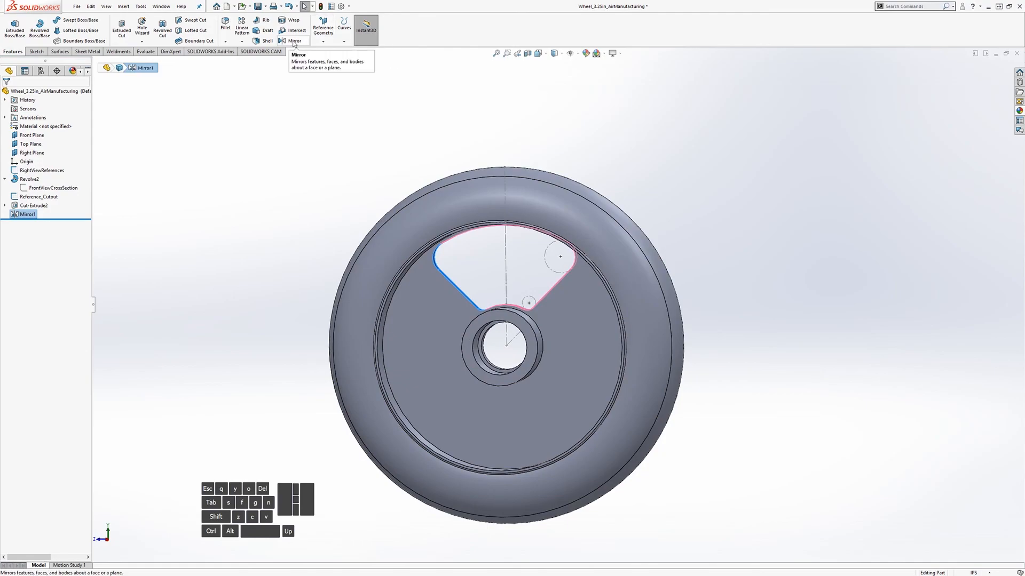
Step: Start a circular pattern of Mirror1 around the hub axis line from FrontViewCrossSection
click(243, 43)
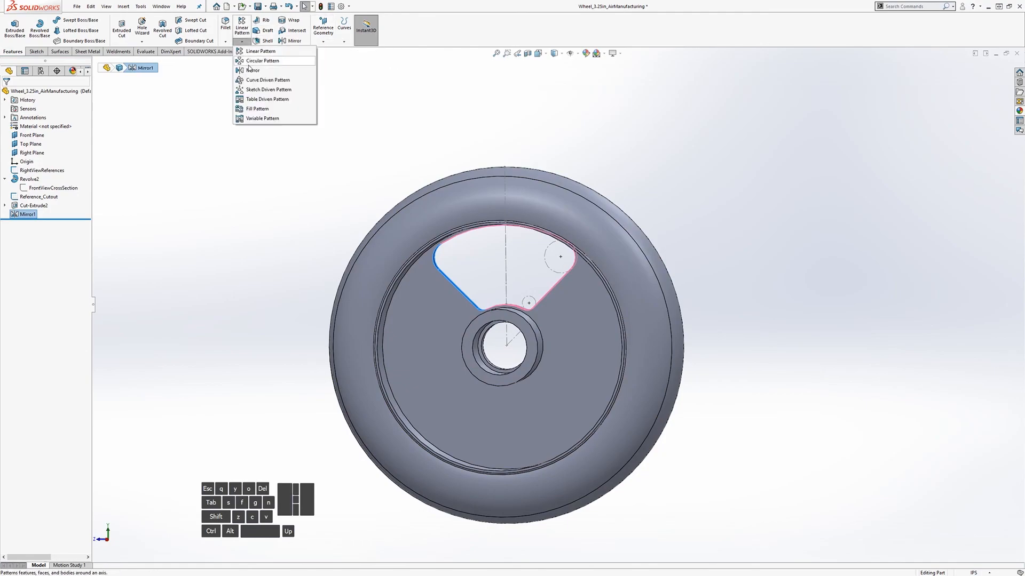
click(250, 67)
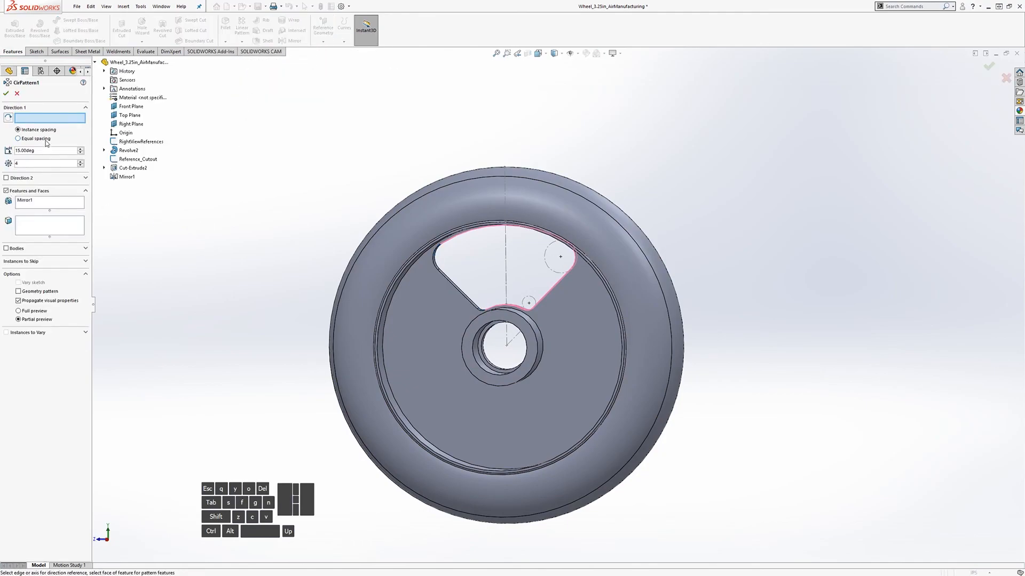
middle_drag(196, 250, 263, 241)
scroll(182, 229, down, 1)
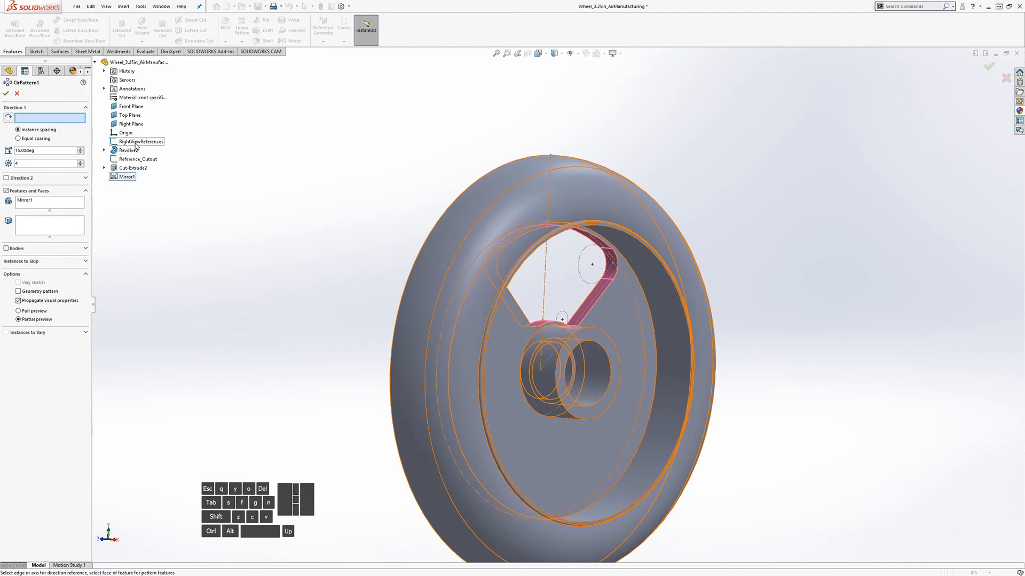
click(104, 150)
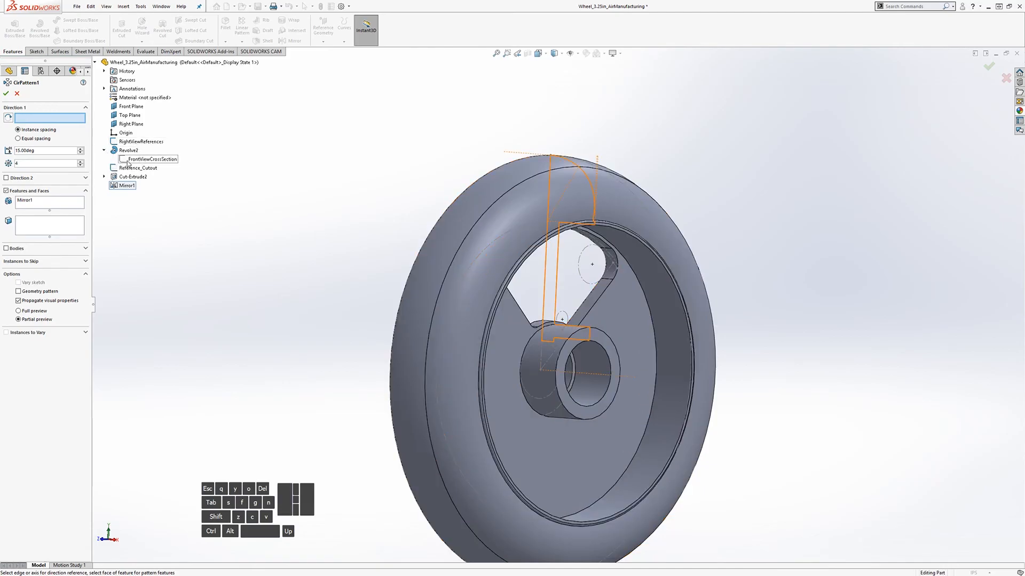
right_click(131, 160)
click(144, 176)
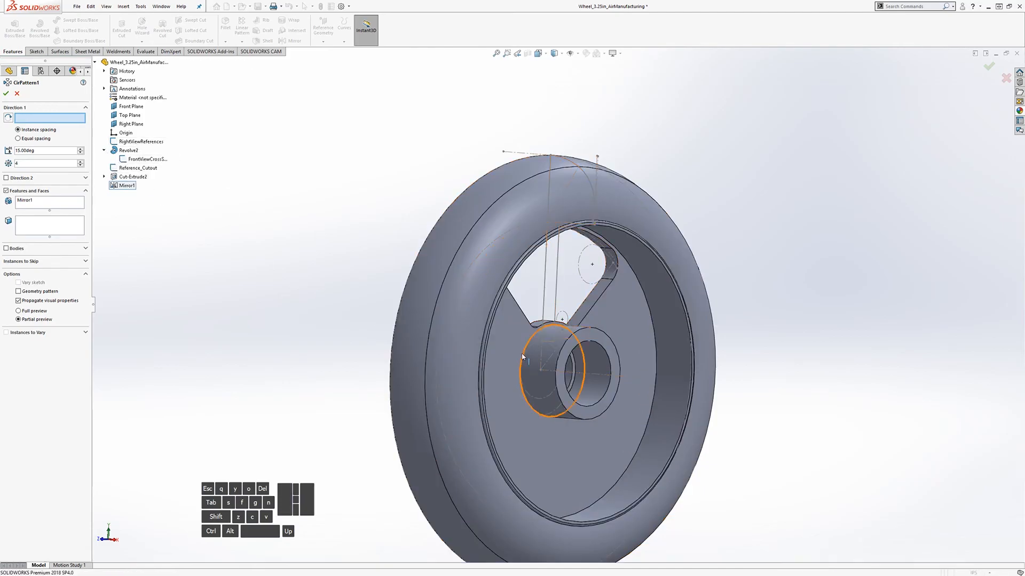
click(594, 378)
middle_drag(287, 302, 257, 296)
Step: Set the pattern to 90deg spacing with 4 instances and accept it
double_click(33, 151)
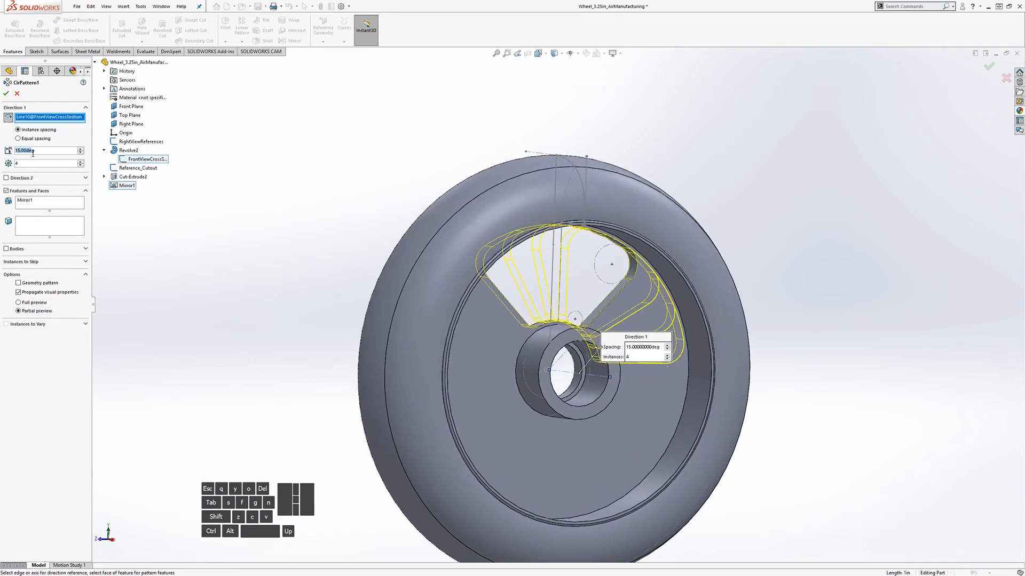
text(90deg)
click(5, 95)
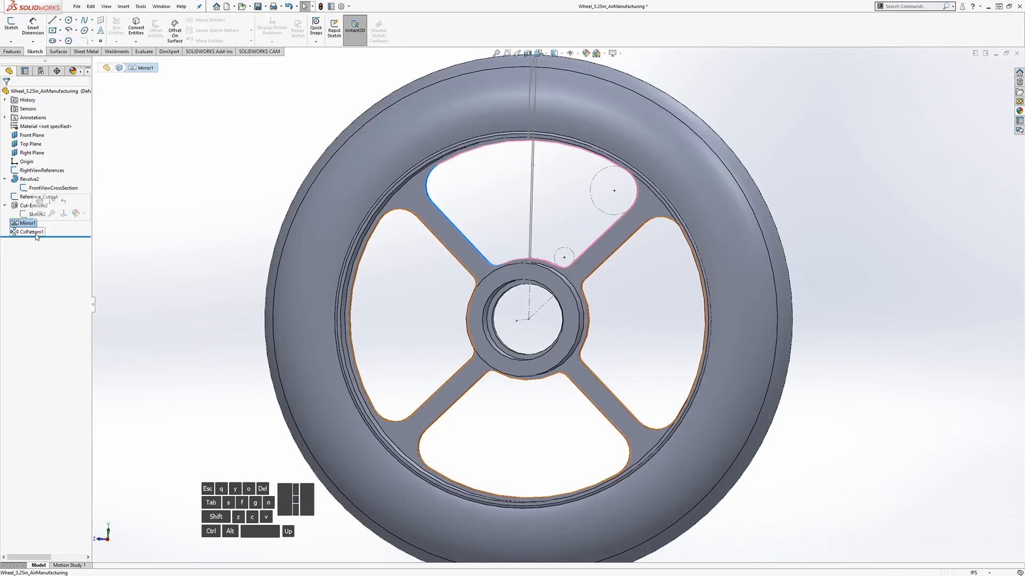
click(35, 234)
click(507, 312)
scroll(539, 319, up, 6)
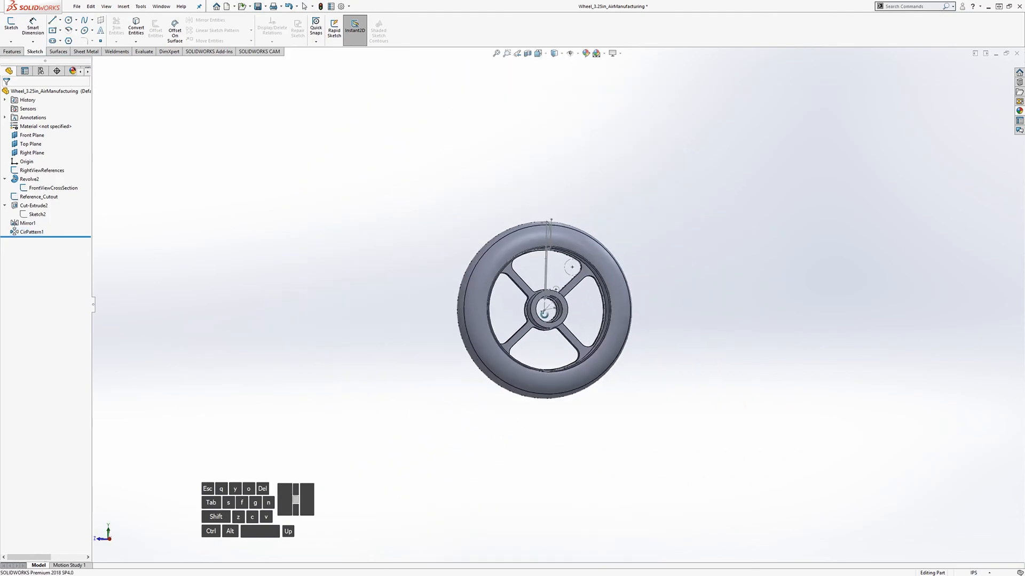